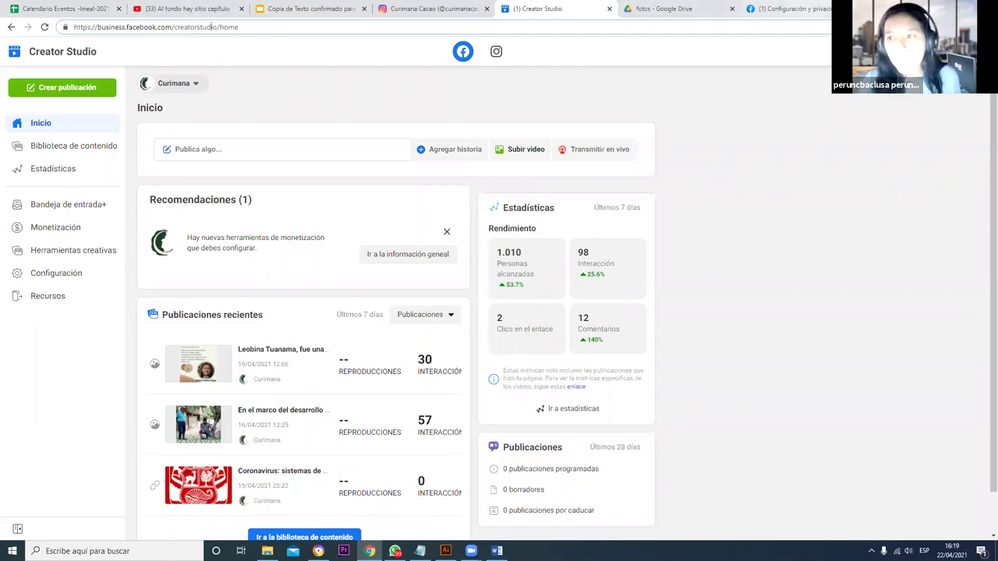
Step: Open the Facebook home feed in a new browser tab
{"action": "left_click", "coordinate": [788, 9]}
{"action": "key", "text": "ctrl+t"}
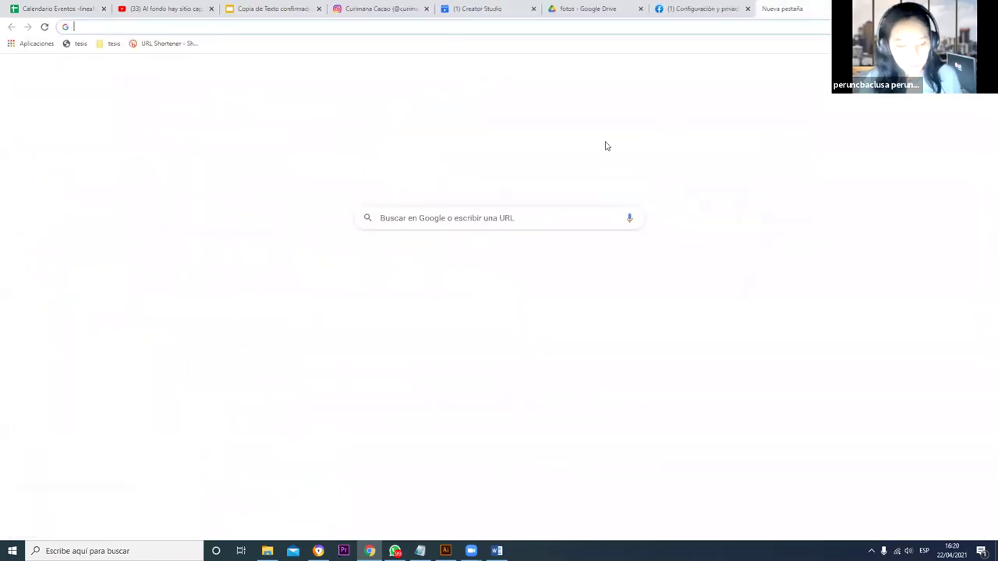
{"action": "type", "text": "fa"}
{"action": "key", "text": "Return"}
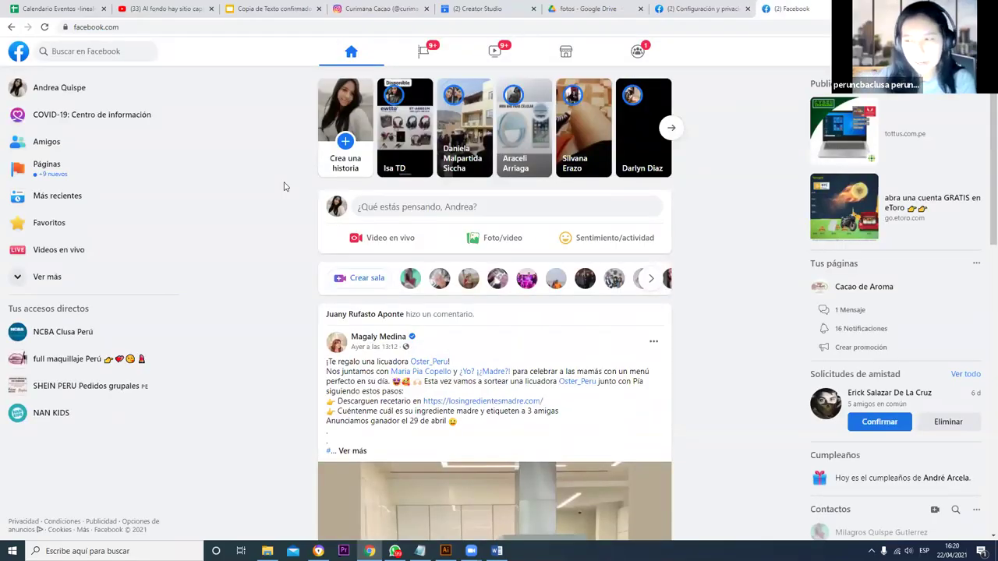
Step: Search Facebook for "curimana" and open the Curimana agriculture page
{"action": "left_click", "coordinate": [142, 50]}
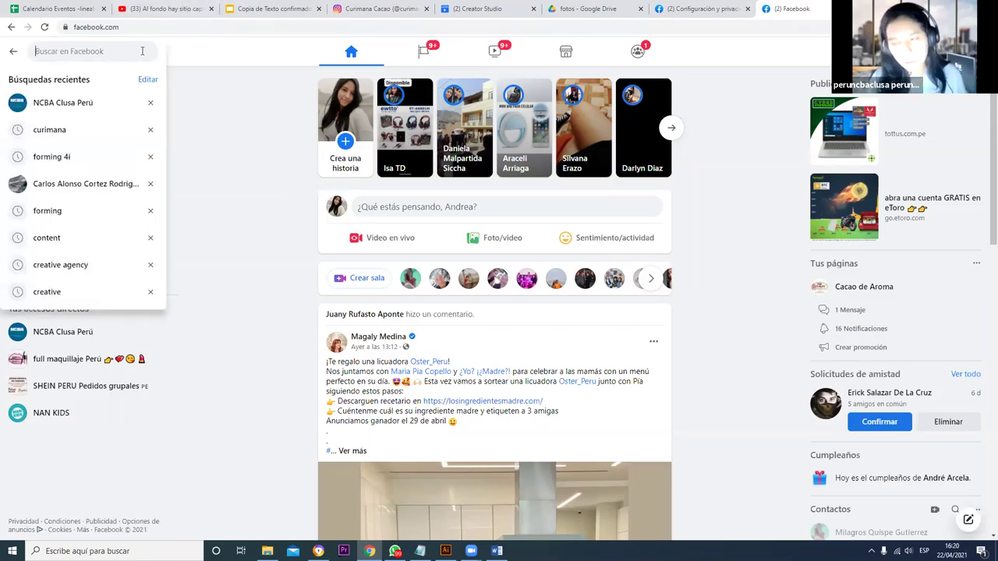
{"action": "type", "text": "curimaná"}
{"action": "key", "text": "Return"}
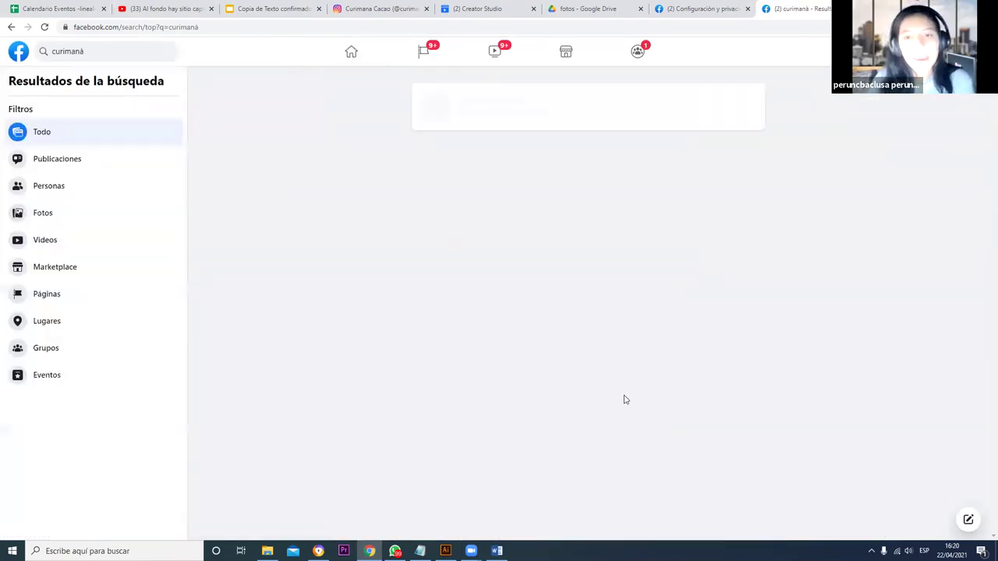
{"action": "left_click", "coordinate": [98, 56]}
{"action": "left_click", "coordinate": [98, 56]}
{"action": "key", "text": "BackSpace"}
{"action": "type", "text": "a"}
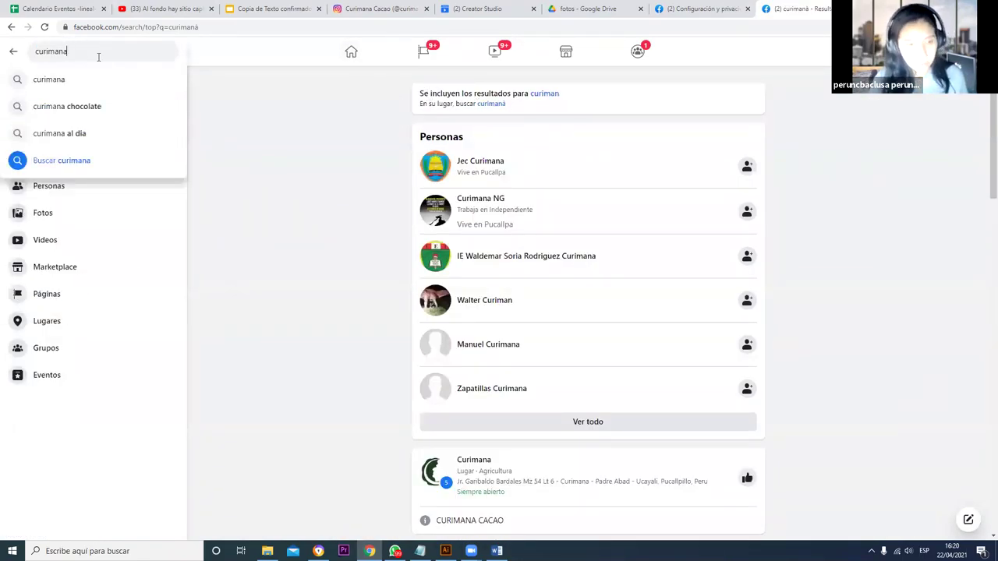
{"action": "key", "text": "Return"}
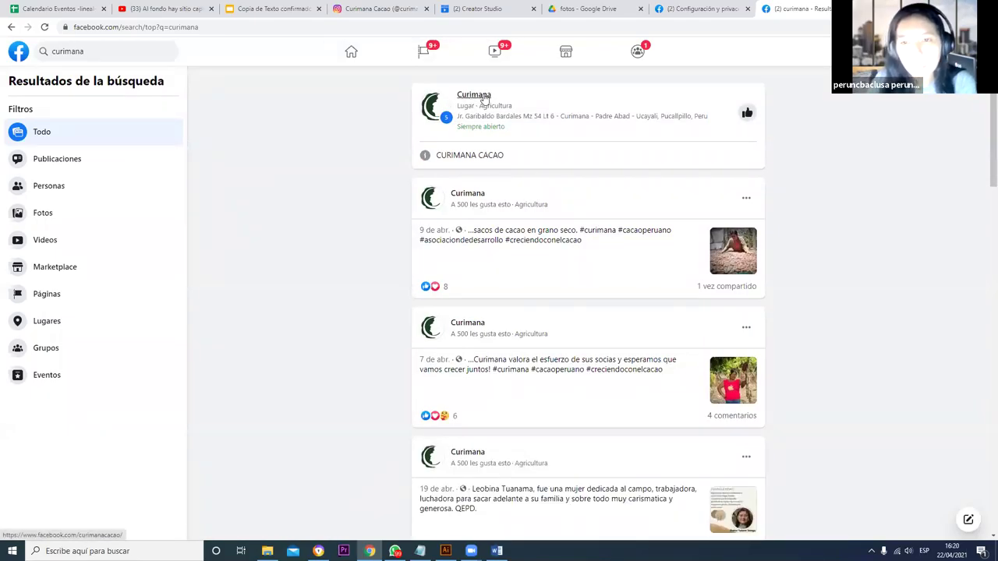
{"action": "left_click", "coordinate": [482, 95]}
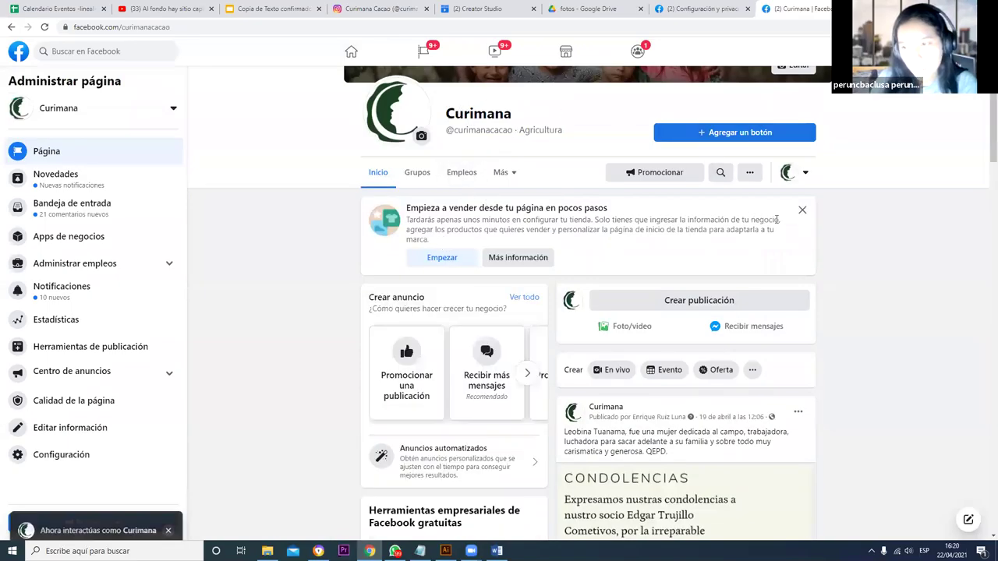
Step: Dismiss the suggestion to start selling from the page and look through the page's recent posts and statistics
{"action": "left_click", "coordinate": [802, 212]}
{"action": "scroll", "coordinate": [581, 321], "scroll_direction": "down", "scroll_amount": 3}
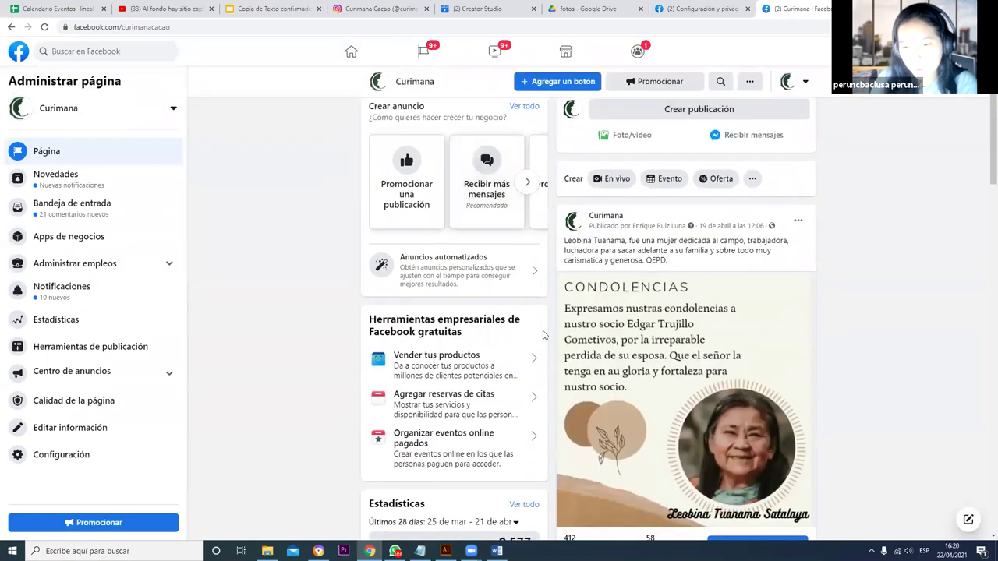
{"action": "scroll", "coordinate": [662, 335], "scroll_direction": "down", "scroll_amount": 10}
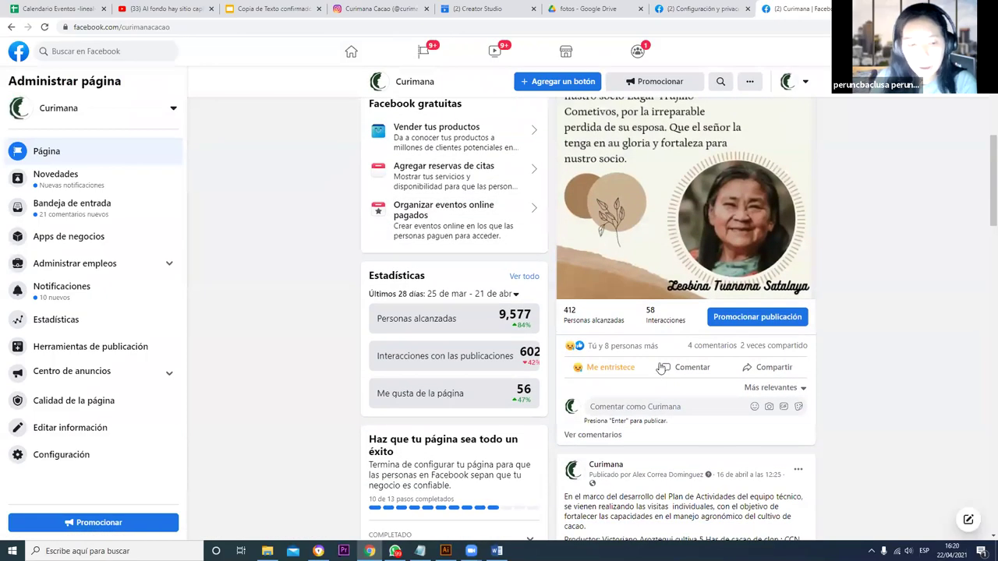
{"action": "scroll", "coordinate": [659, 365], "scroll_direction": "up", "scroll_amount": 12}
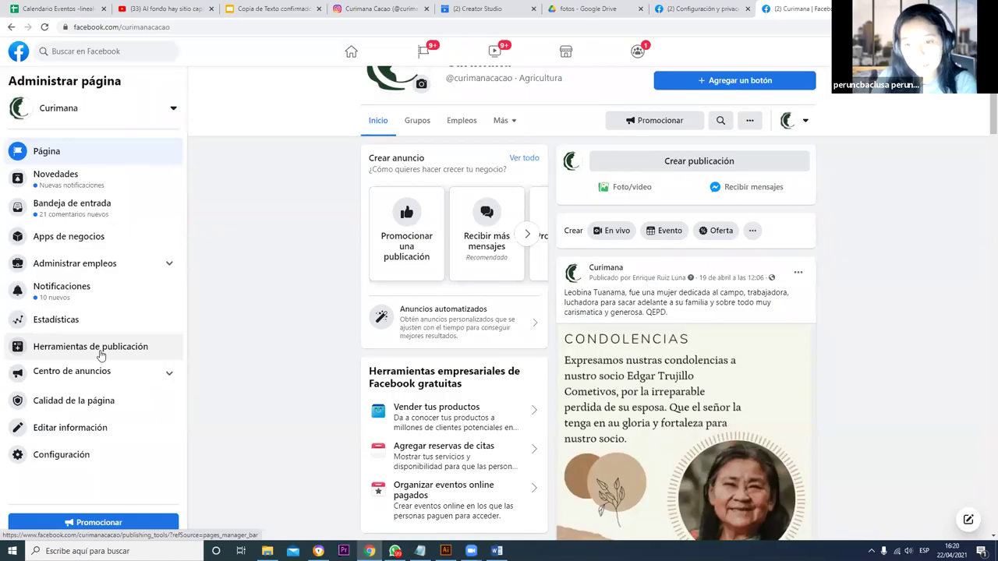
Step: Go to the page's publishing tools and show its scheduled posts
{"action": "left_click", "coordinate": [99, 356]}
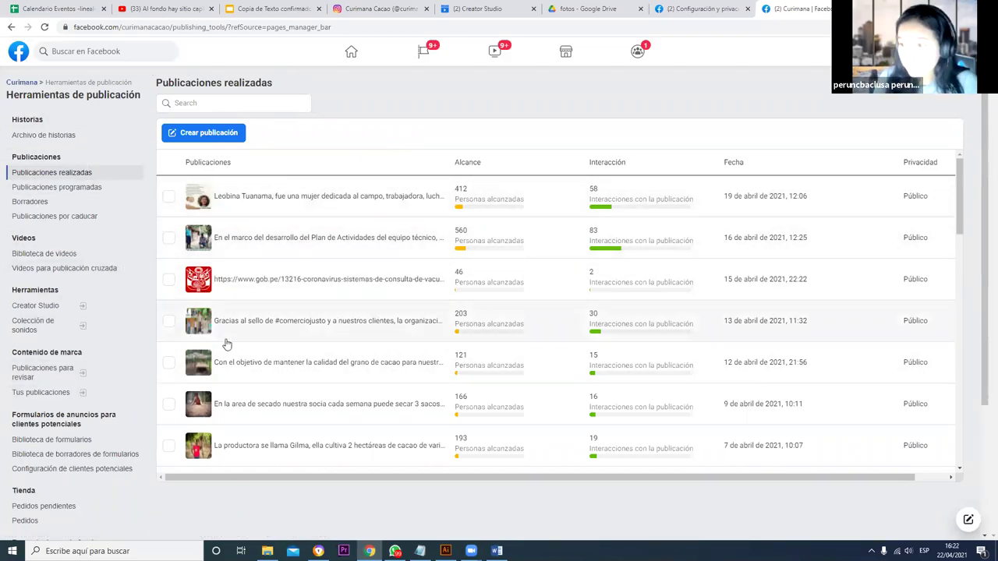
{"action": "left_click", "coordinate": [79, 187]}
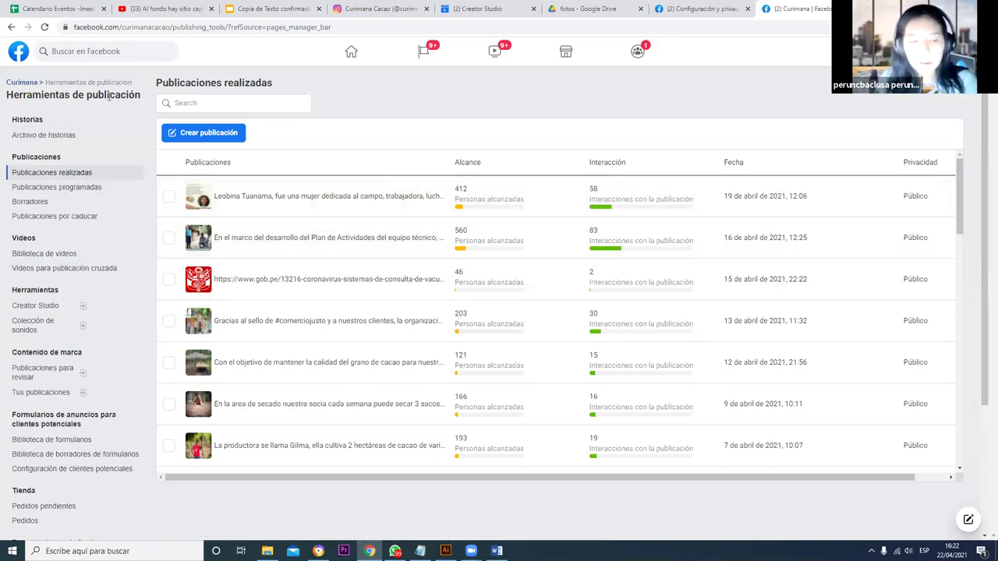
{"action": "left_click", "coordinate": [79, 192]}
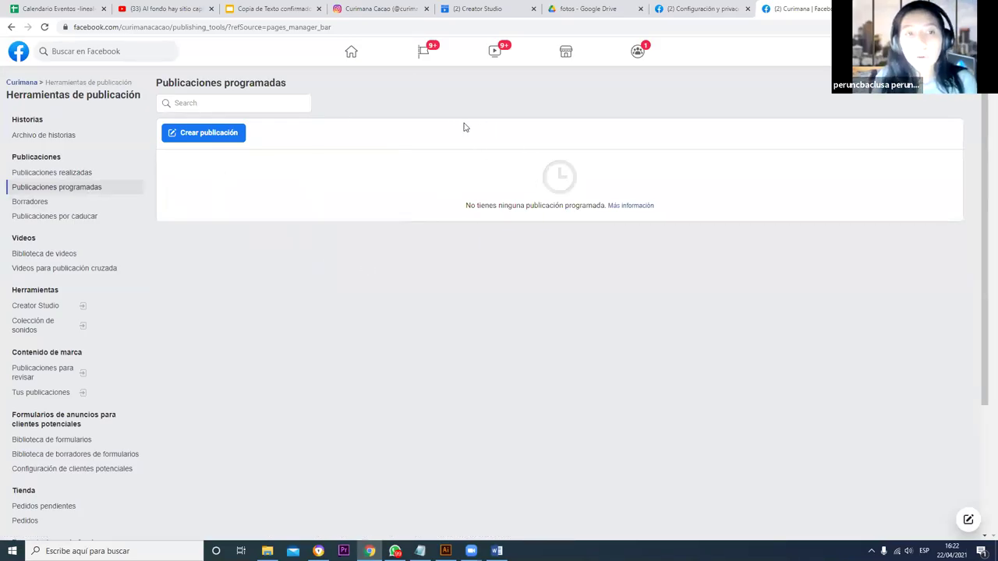
Step: Start a new scheduled post and set its publication to 24 April 2021 at 06:00 PM
{"action": "left_click", "coordinate": [228, 141]}
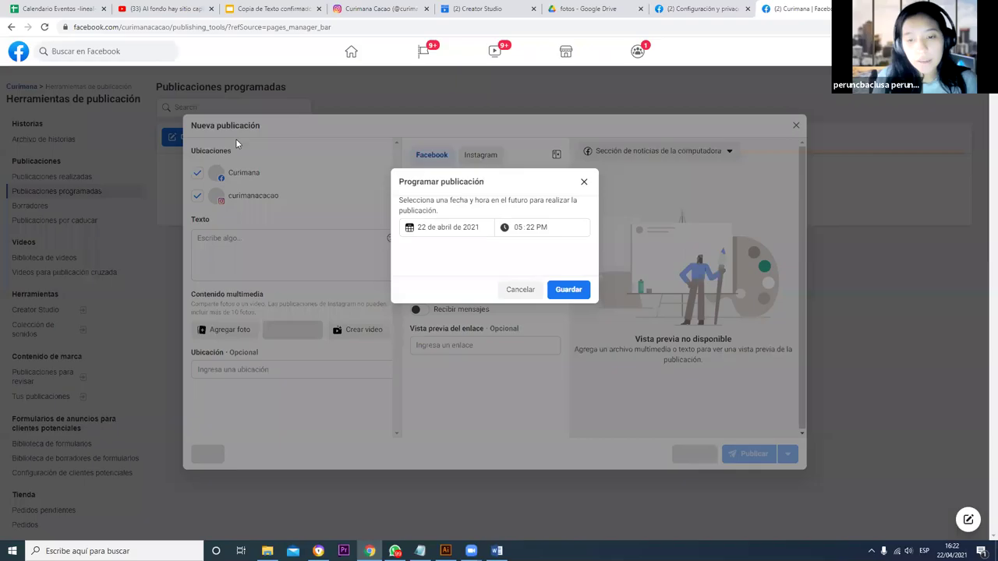
{"action": "left_click", "coordinate": [435, 228]}
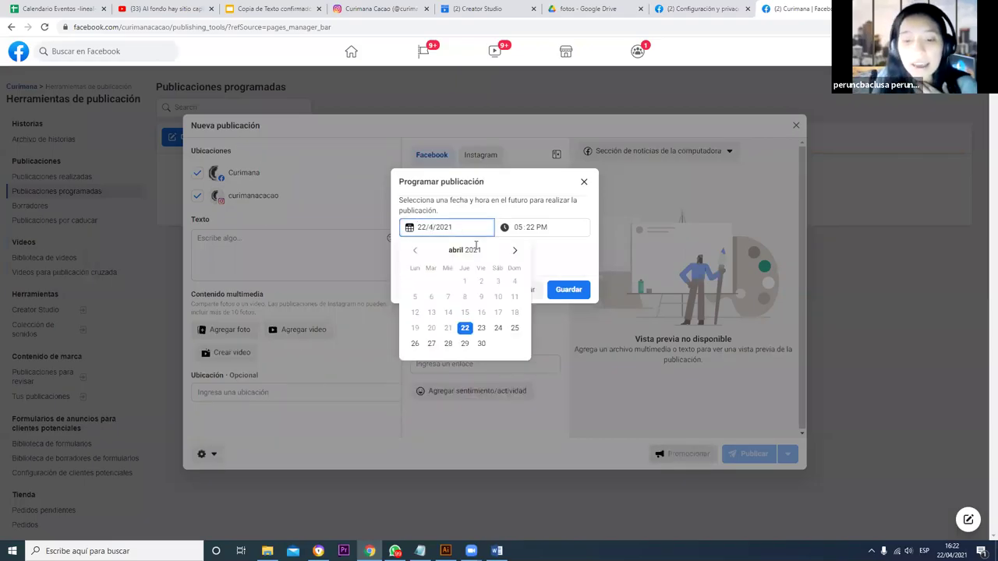
{"action": "left_click", "coordinate": [497, 334]}
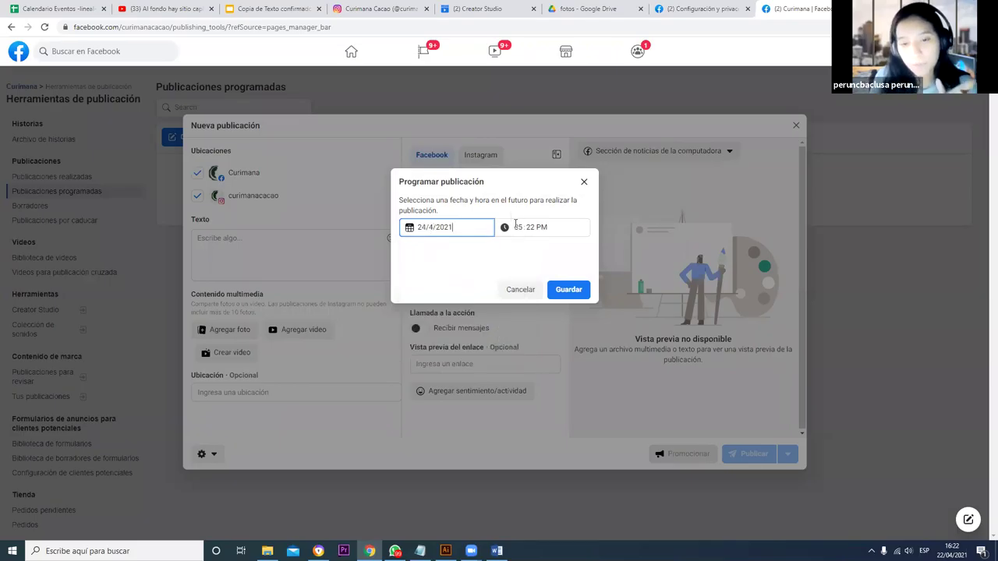
{"action": "left_click", "coordinate": [522, 226]}
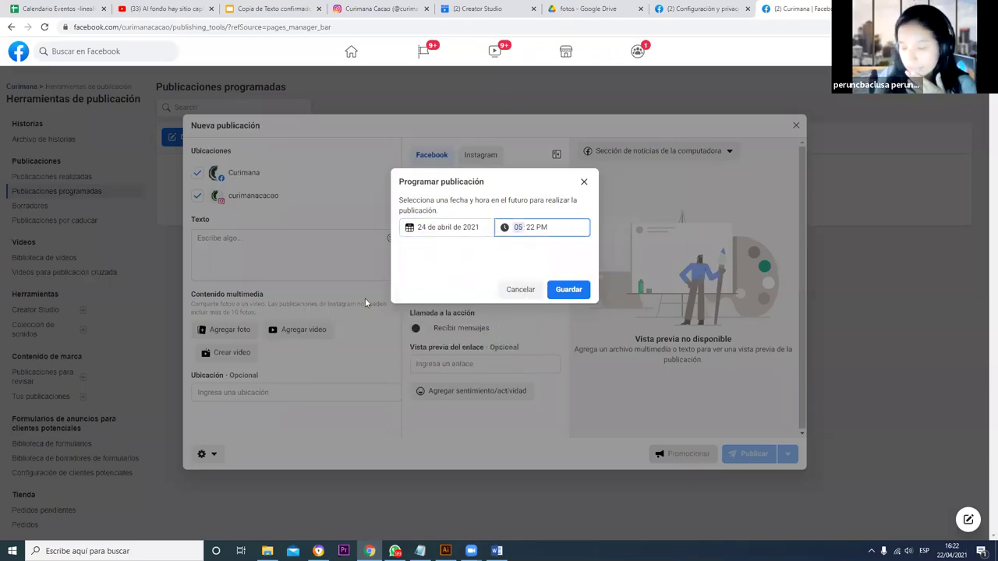
{"action": "key", "text": "Right"}
{"action": "type", "text": "00"}
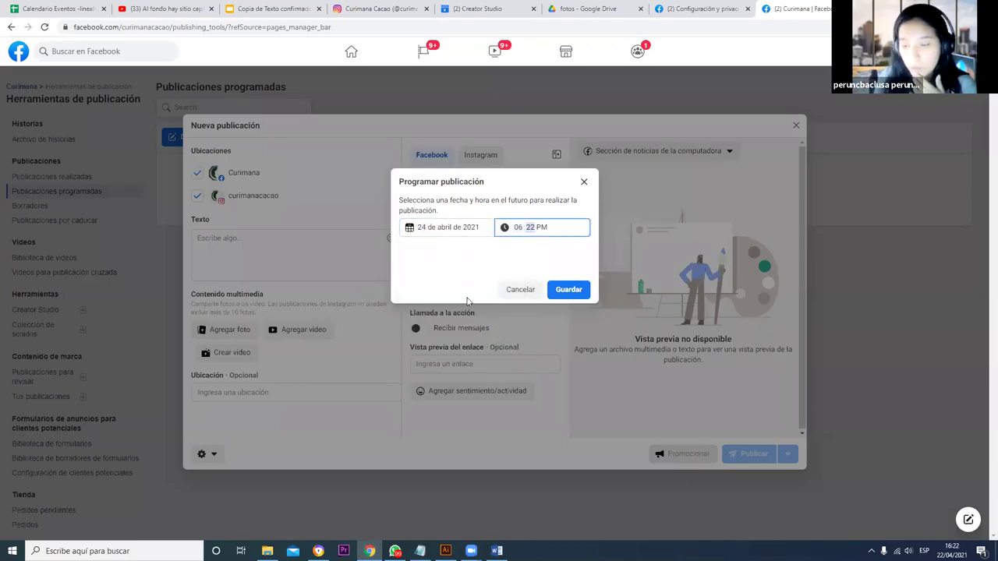
{"action": "left_click", "coordinate": [565, 289]}
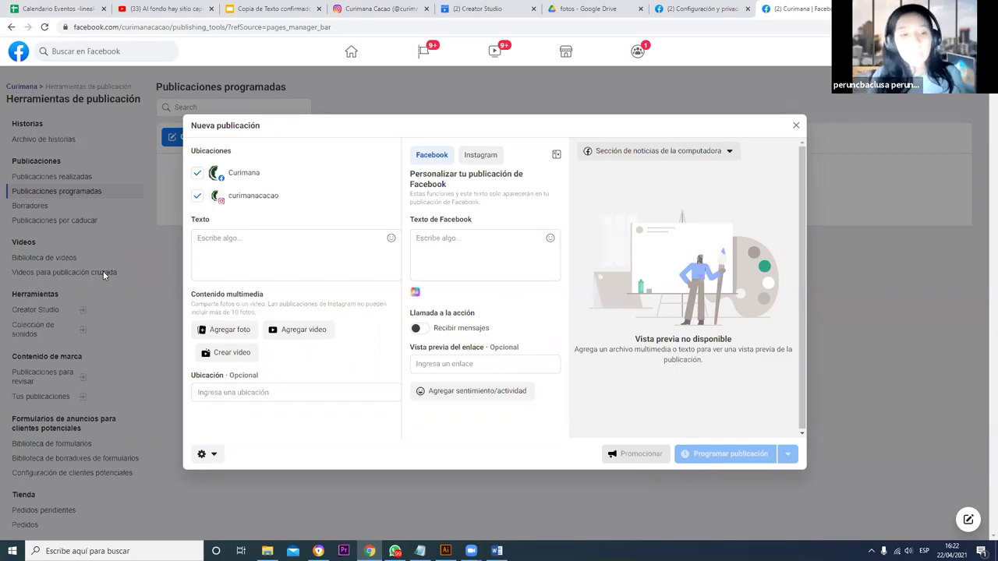
Step: Keep both the Curimana Facebook page and the curimanacacao Instagram account as destinations and add the "preguntas" image to the post
{"action": "left_click", "coordinate": [198, 196]}
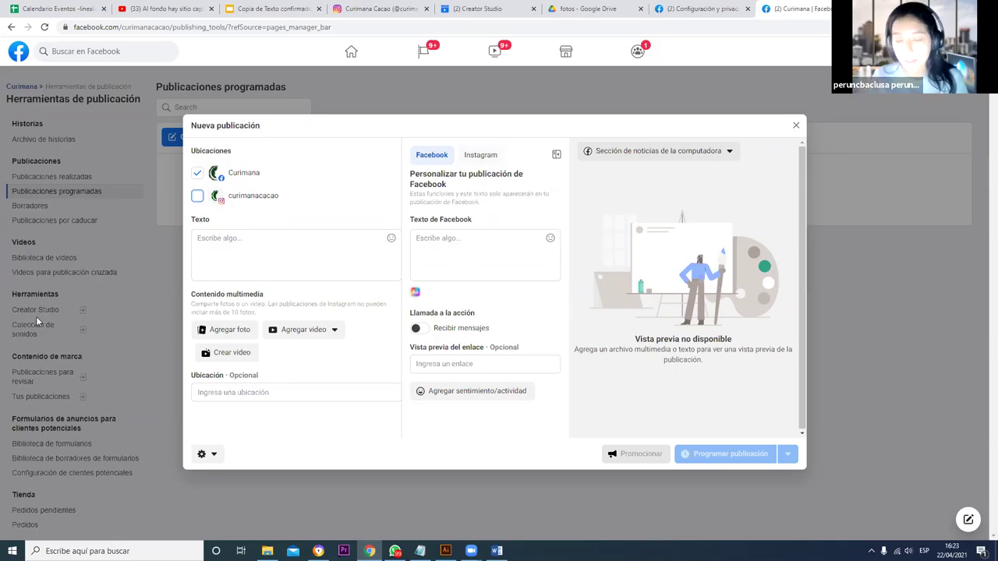
{"action": "left_click", "coordinate": [201, 199]}
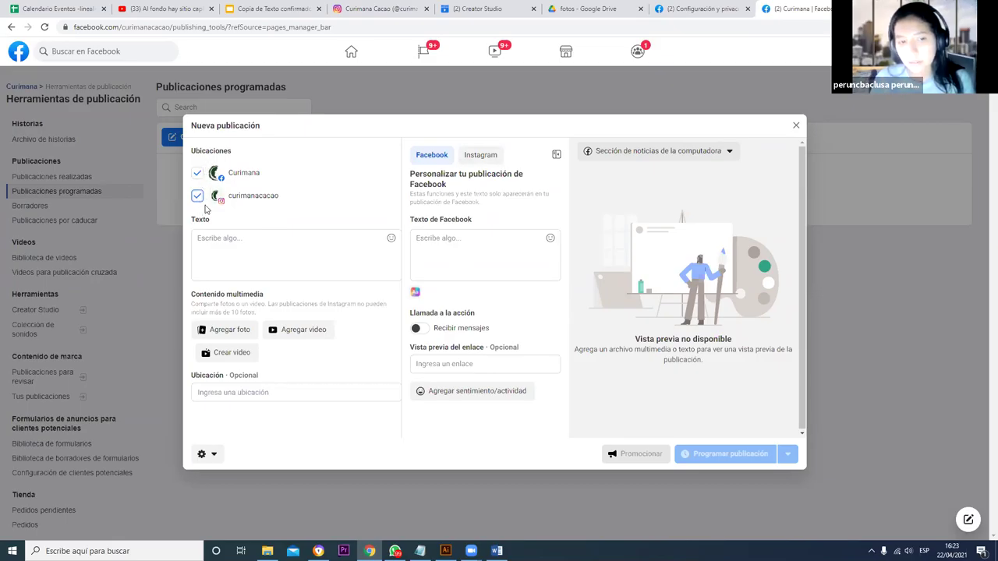
{"action": "left_click", "coordinate": [241, 328]}
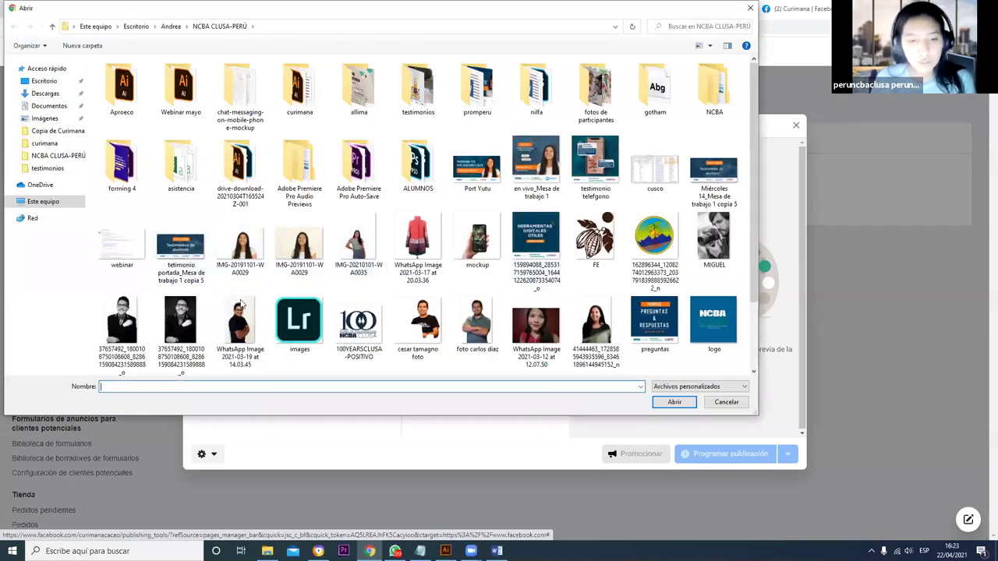
{"action": "scroll", "coordinate": [241, 304], "scroll_direction": "down", "scroll_amount": 1}
{"action": "left_click", "coordinate": [654, 248]}
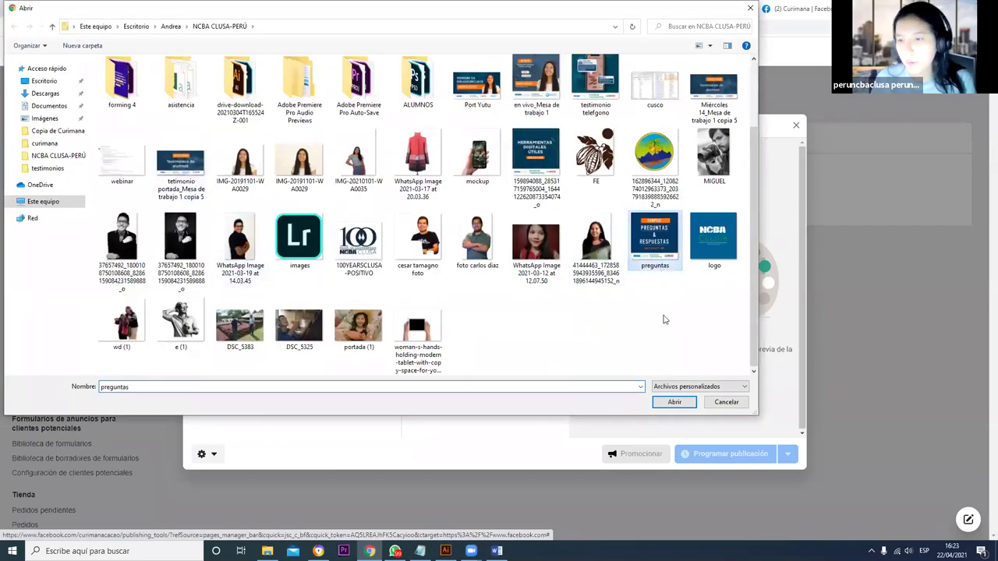
{"action": "left_click", "coordinate": [674, 401]}
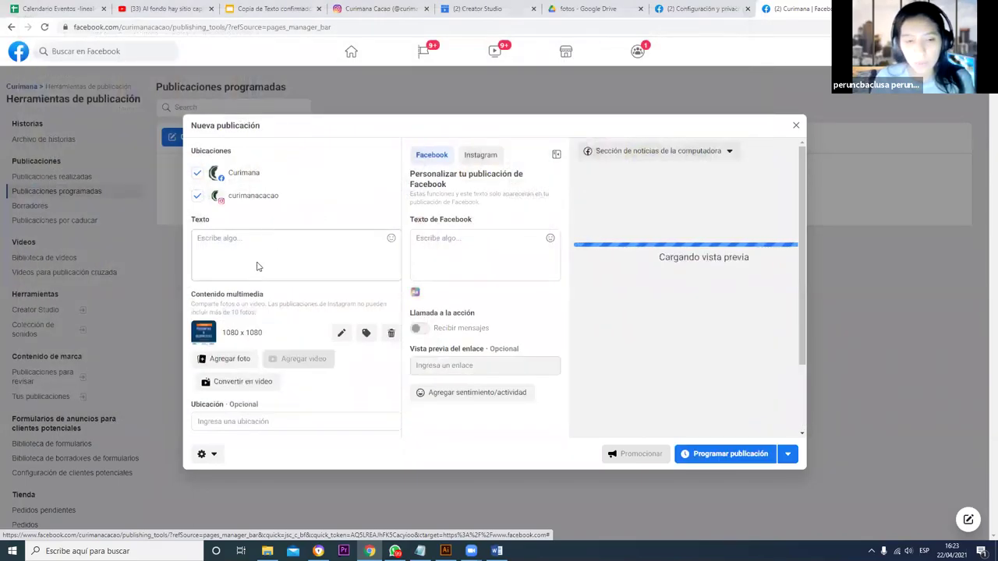
Step: Write "Hola, escribenos si tienes alguna consulta" as the post text
{"action": "left_click", "coordinate": [241, 251]}
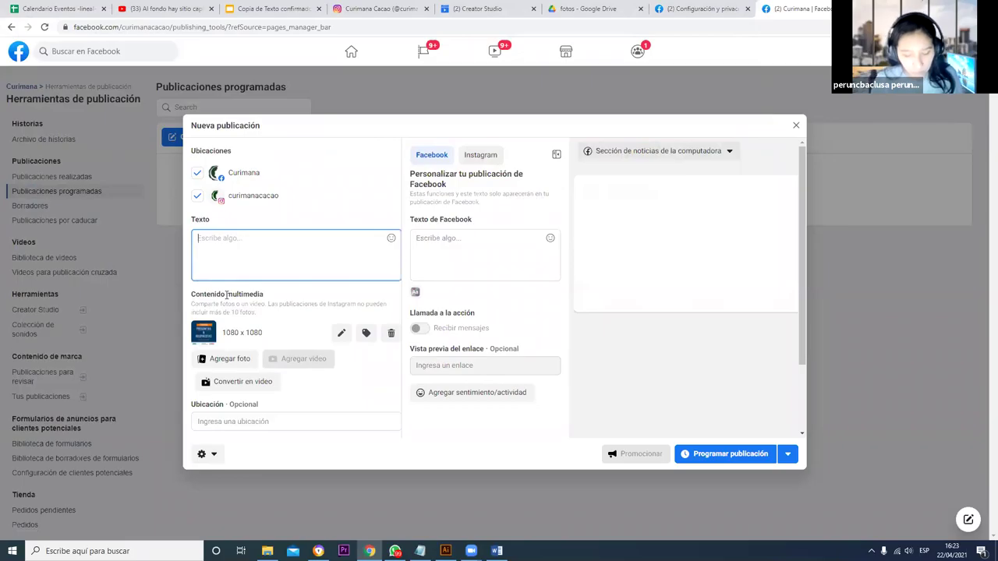
{"action": "type", "text": "Hola, es"}
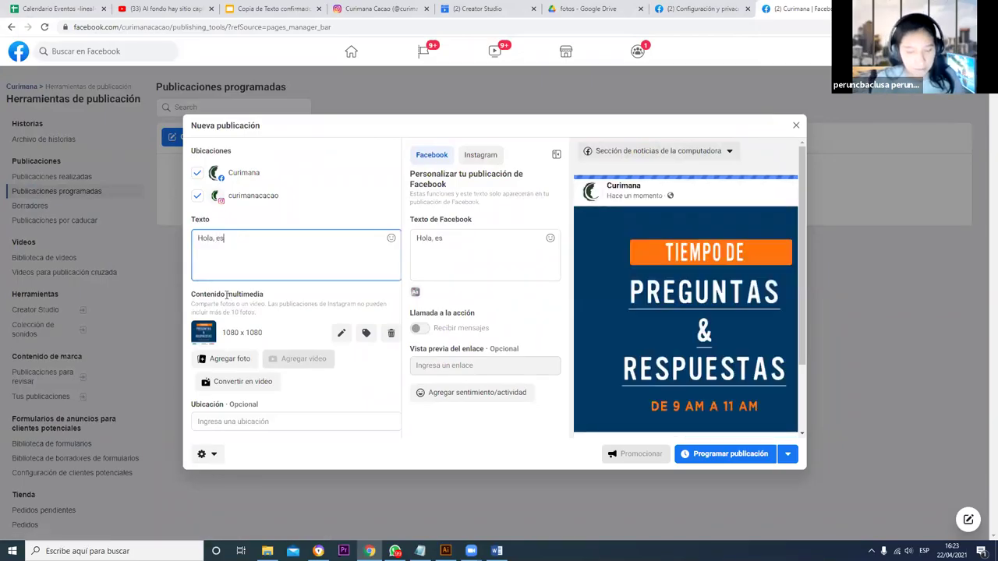
{"action": "type", "text": "cribenos"}
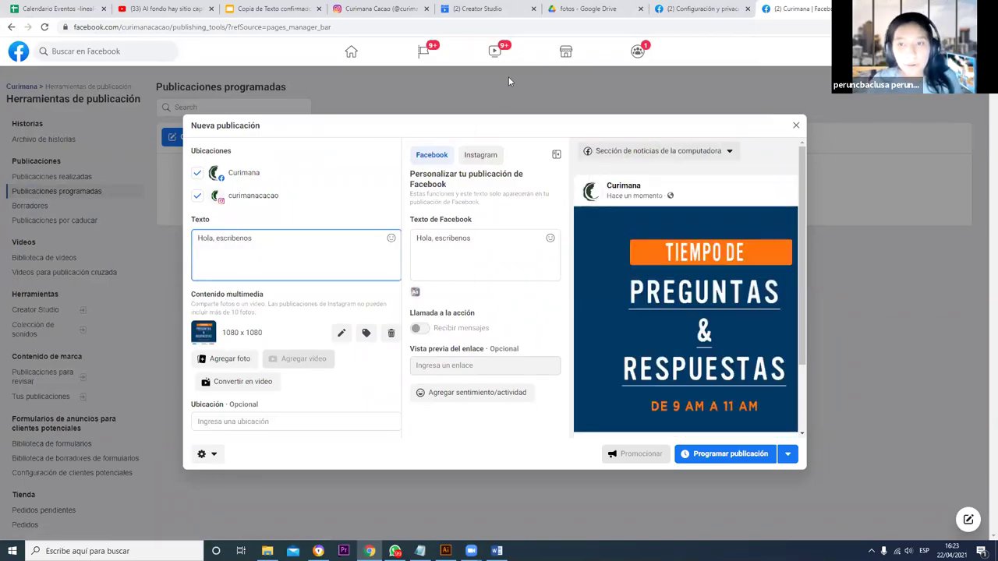
{"action": "type", "text": " si tienes alguna consulta"}
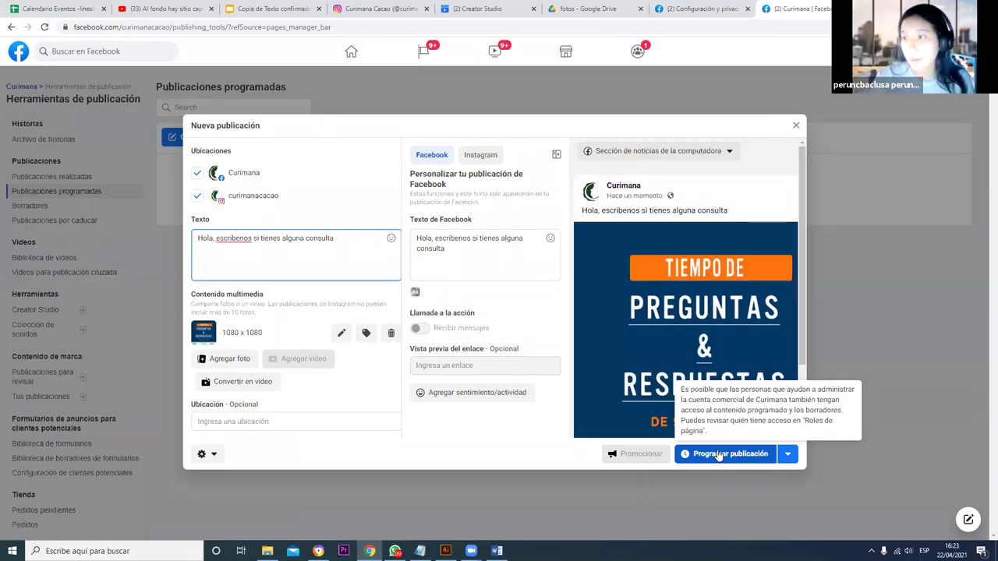
Step: Discard the new post without scheduling it and open Creator Studio from the publishing tools
{"action": "left_click", "coordinate": [795, 128]}
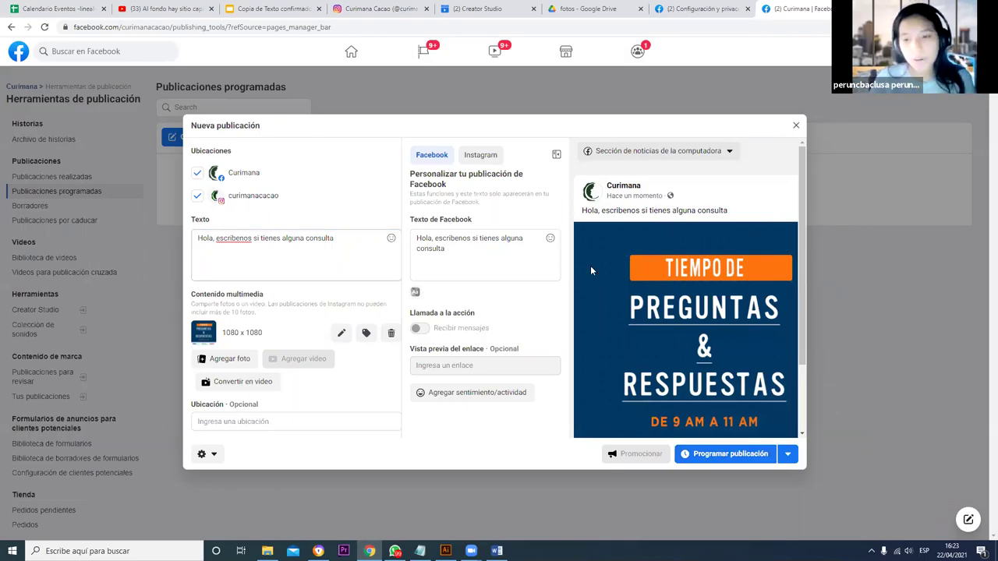
{"action": "left_click", "coordinate": [549, 253]}
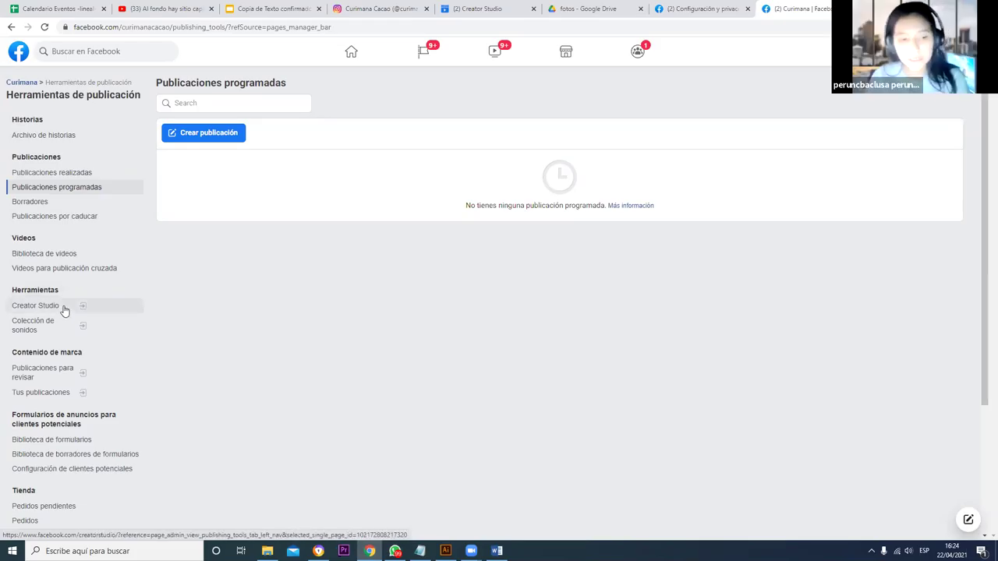
{"action": "left_click", "coordinate": [64, 311]}
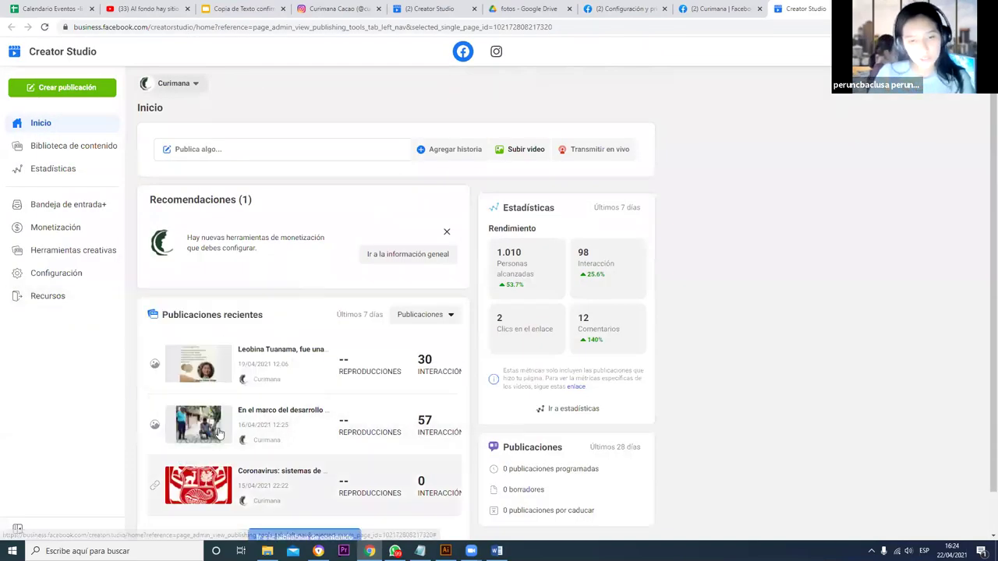
Step: Review the Instagram content library, return to the Facebook overview and view the interaction breakdown of the newest recent post
{"action": "left_click", "coordinate": [497, 53]}
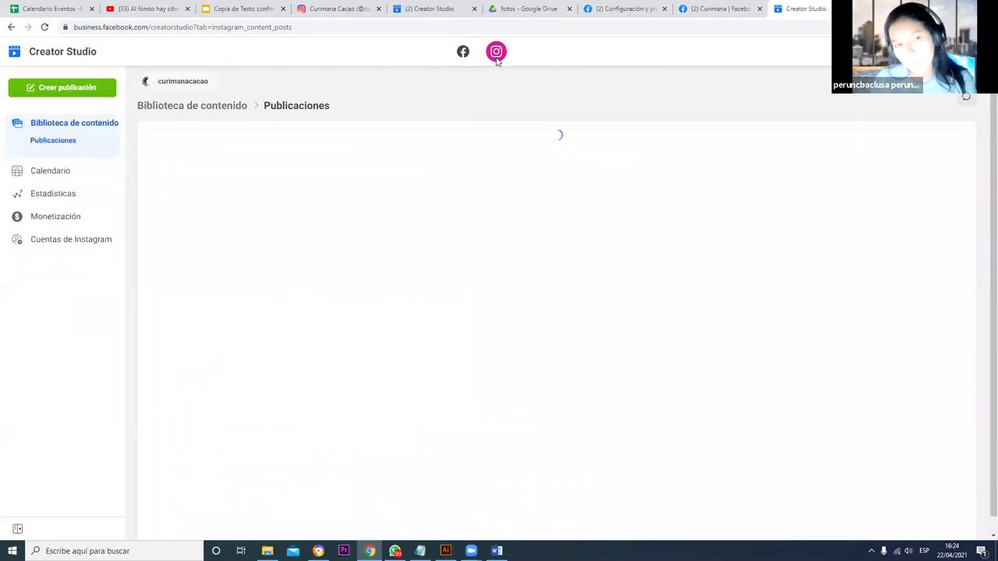
{"action": "scroll", "coordinate": [359, 313], "scroll_direction": "down", "scroll_amount": 2}
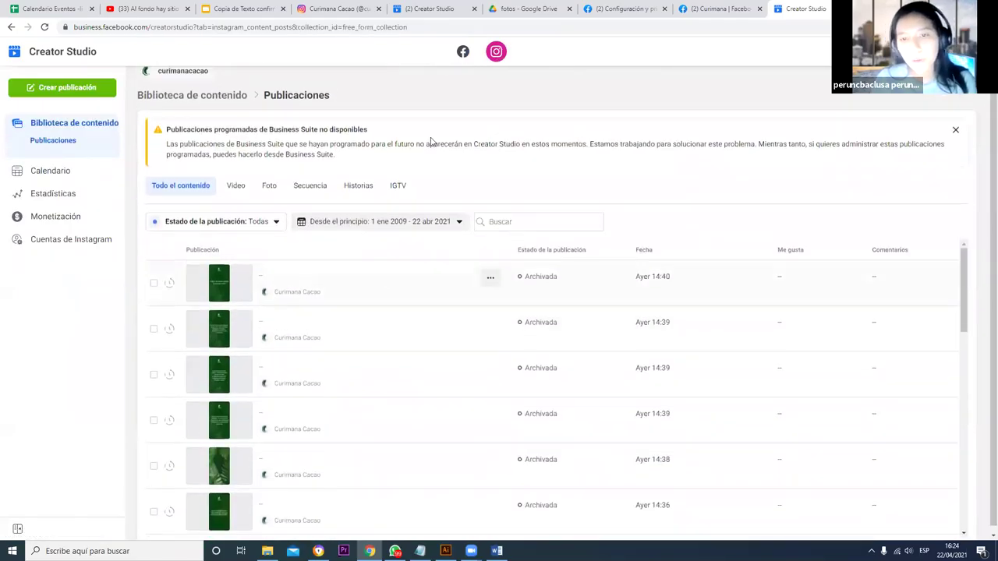
{"action": "left_click", "coordinate": [463, 53]}
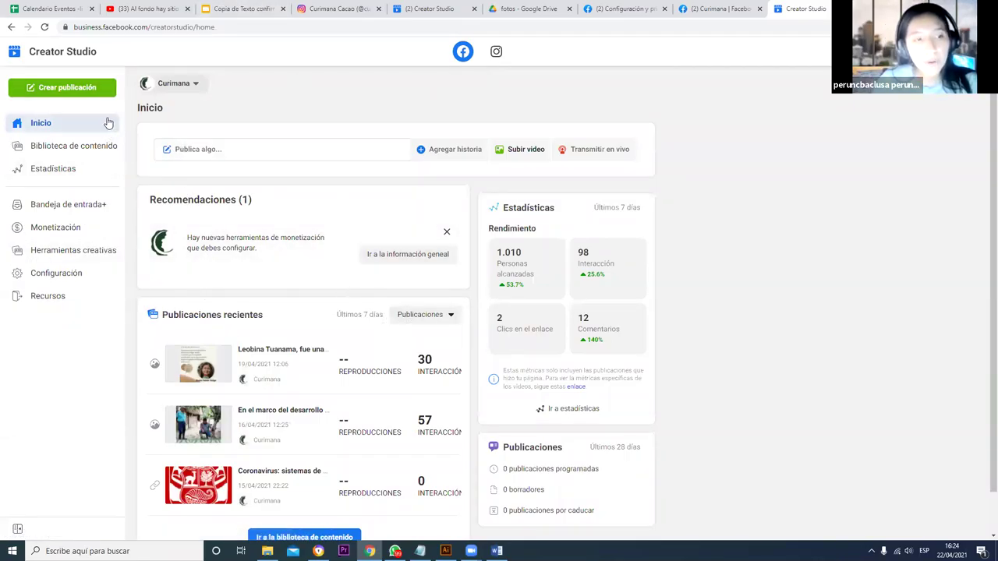
{"action": "scroll", "coordinate": [397, 317], "scroll_direction": "down", "scroll_amount": 1}
{"action": "mouse_move", "coordinate": [438, 316]}
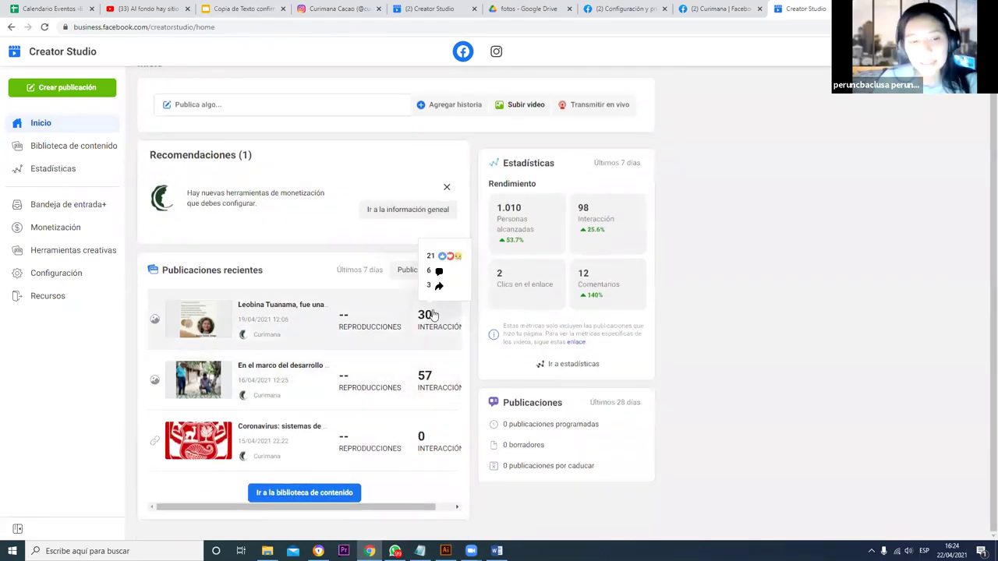
Step: Dismiss the monetization tools recommendation and open the posts list in the Facebook content library
{"action": "left_click", "coordinate": [446, 187]}
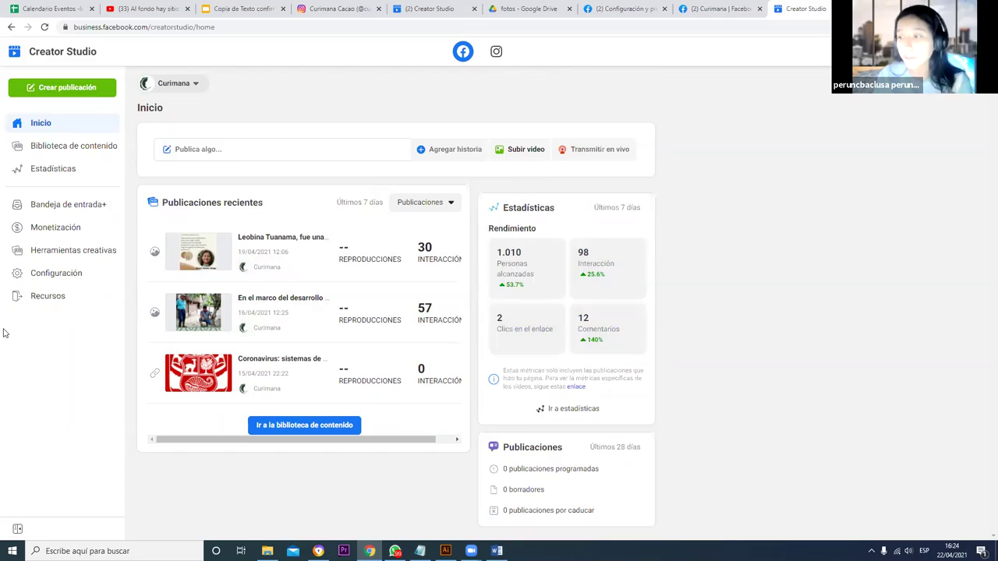
{"action": "left_click", "coordinate": [34, 267]}
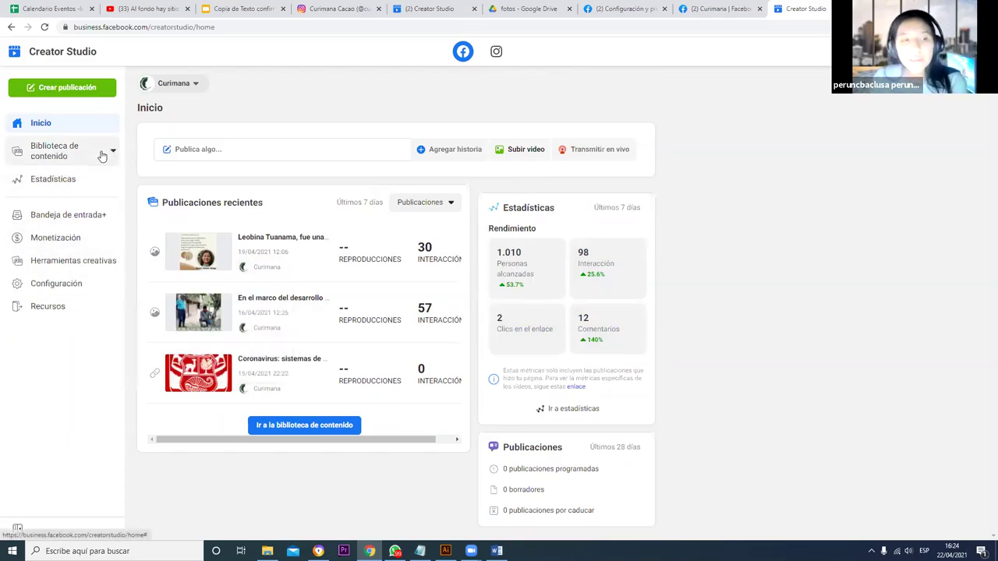
{"action": "left_click", "coordinate": [101, 154]}
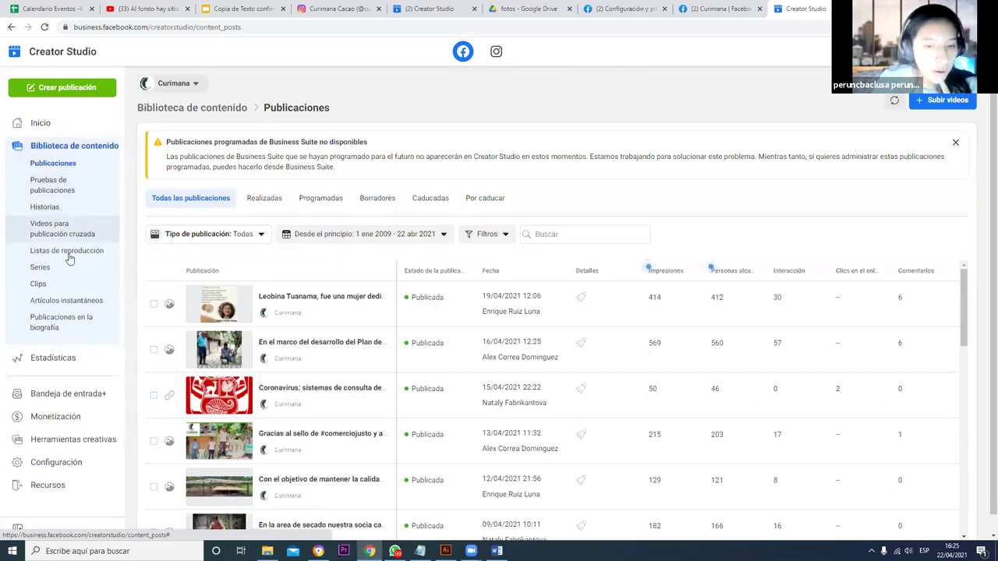
Step: Look over the metrics columns of the published posts and open the details of the 16/04/2021 post "En el marco del desarrollo"
{"action": "scroll", "coordinate": [393, 321], "scroll_direction": "down", "scroll_amount": 1}
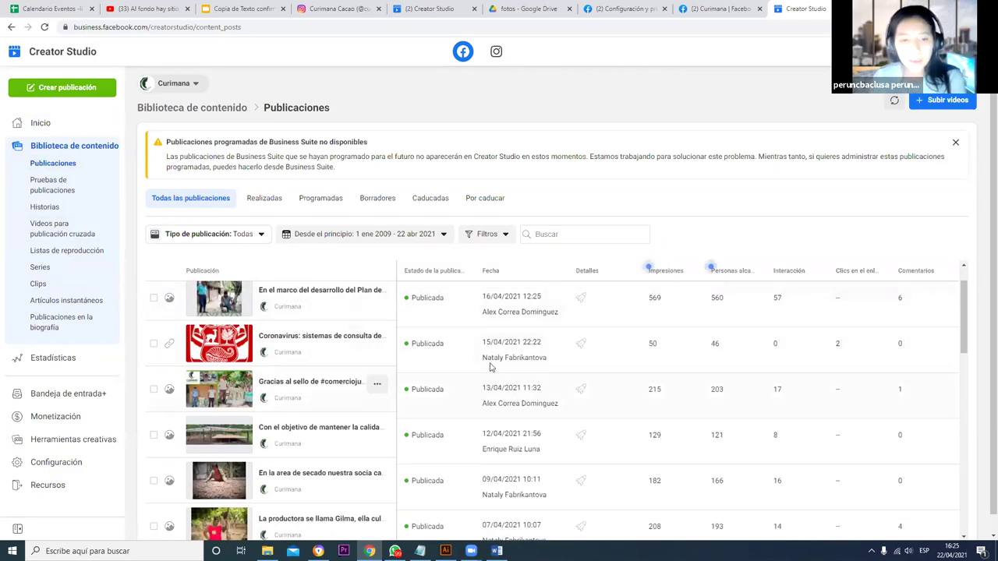
{"action": "scroll", "coordinate": [503, 356], "scroll_direction": "up", "scroll_amount": 1}
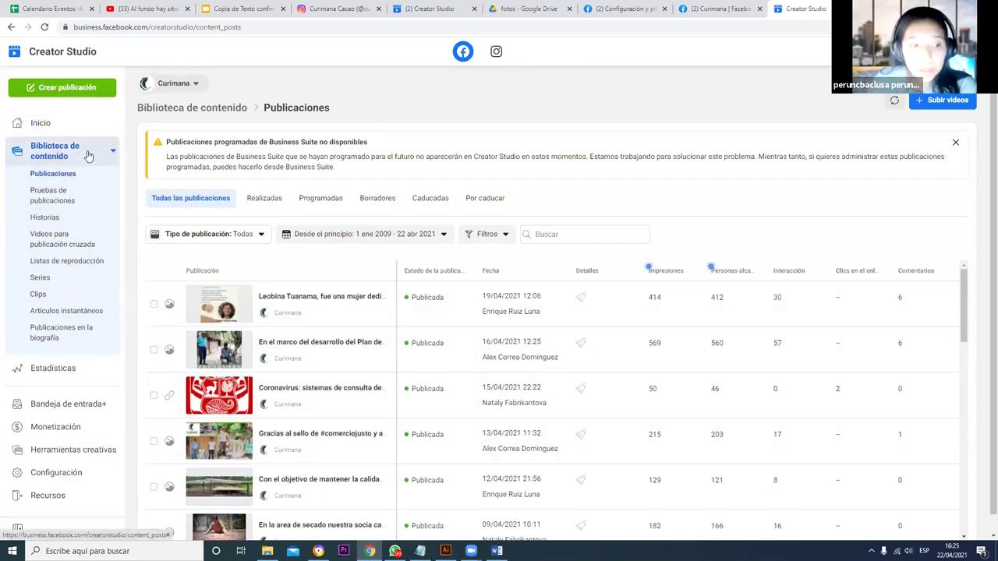
{"action": "scroll", "coordinate": [382, 300], "scroll_direction": "down", "scroll_amount": 1}
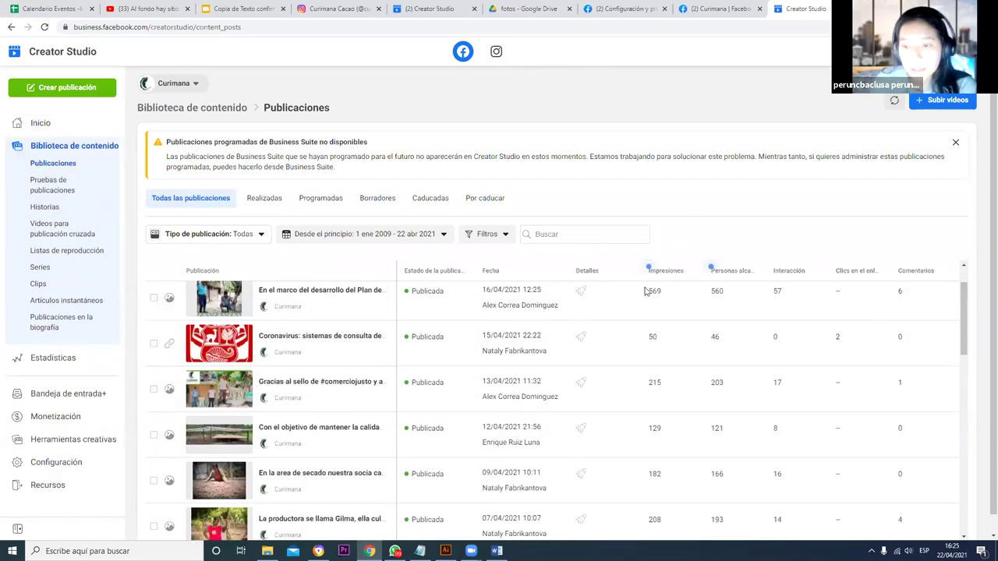
{"action": "scroll", "coordinate": [864, 123], "scroll_direction": "up", "scroll_amount": 1}
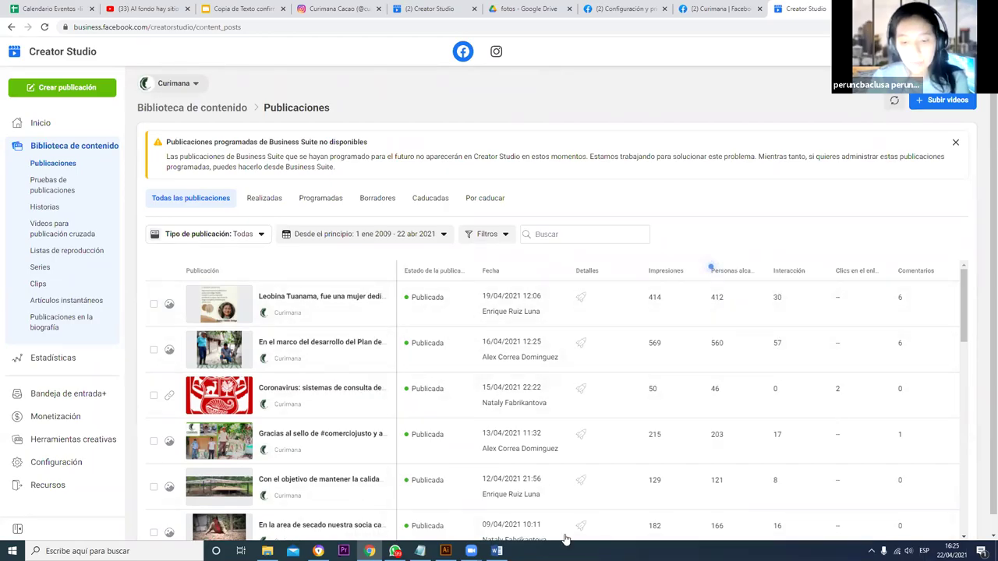
{"action": "scroll", "coordinate": [858, 524], "scroll_direction": "down", "scroll_amount": 2}
{"action": "scroll", "coordinate": [819, 486], "scroll_direction": "up", "scroll_amount": 2}
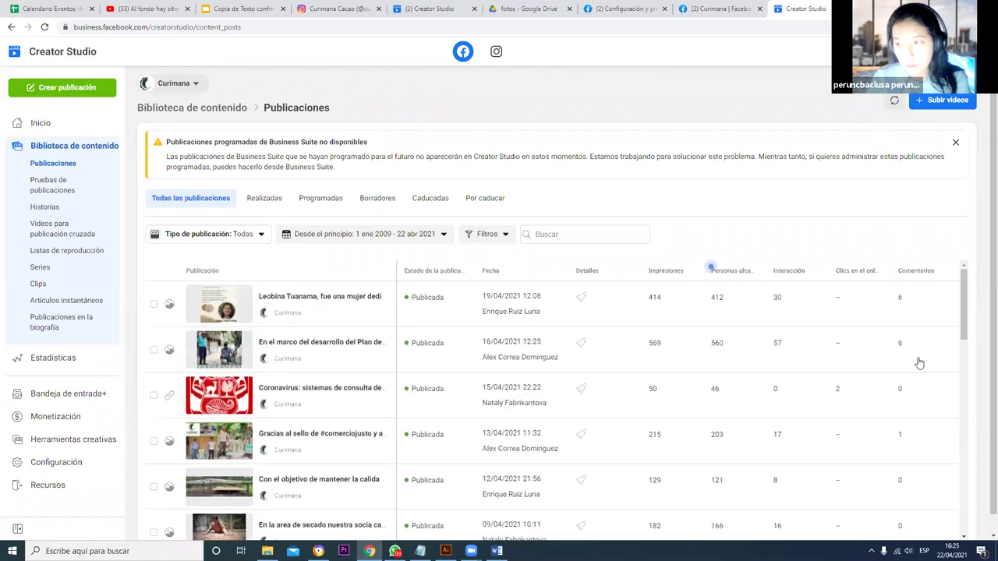
{"action": "left_click", "coordinate": [645, 317]}
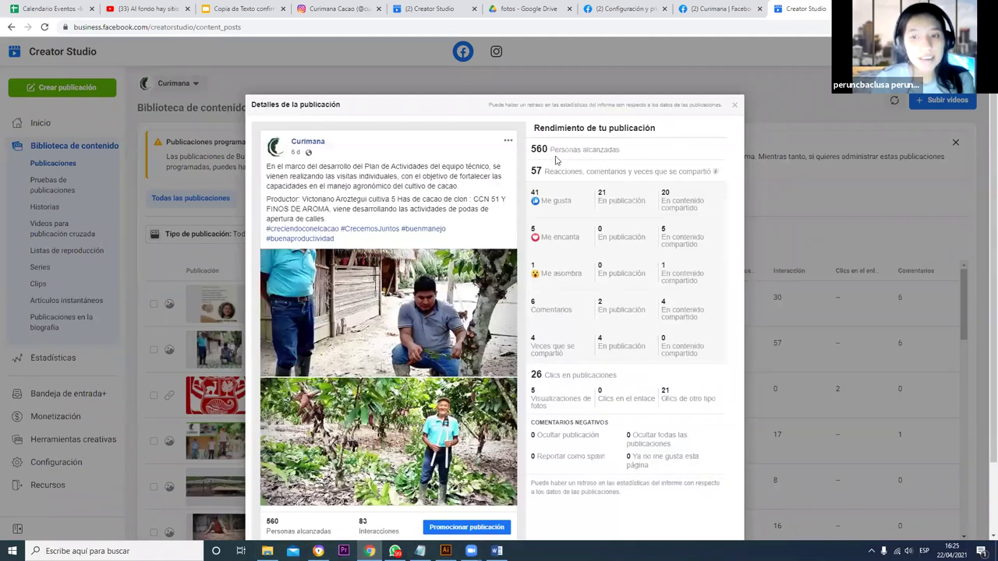
Step: Examine the 16/04/2021 post's reach, reactions, clicks and description text, and close its details
{"action": "left_click_drag", "start_coordinate": [530, 149], "coordinate": [581, 149]}
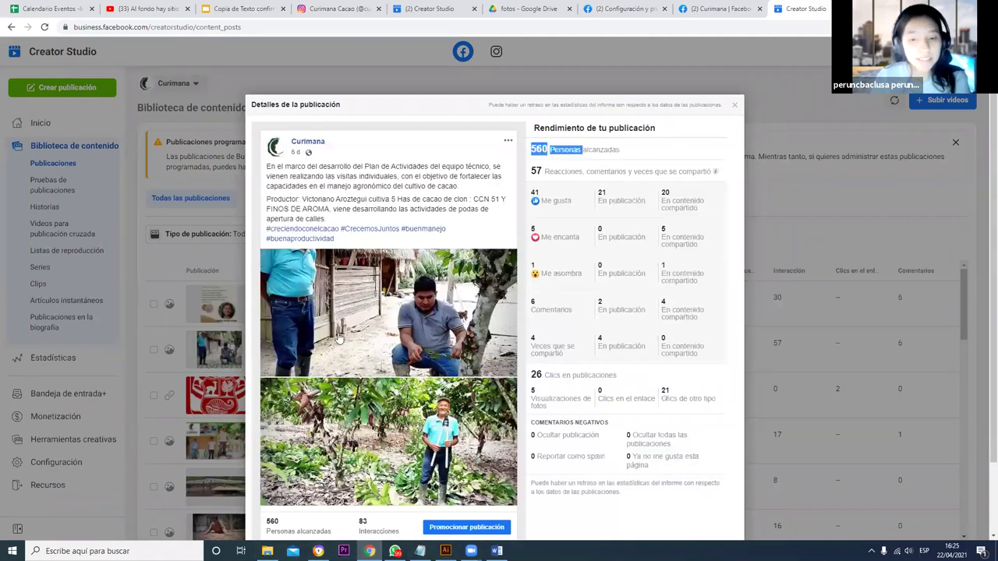
{"action": "triple_click", "coordinate": [538, 148]}
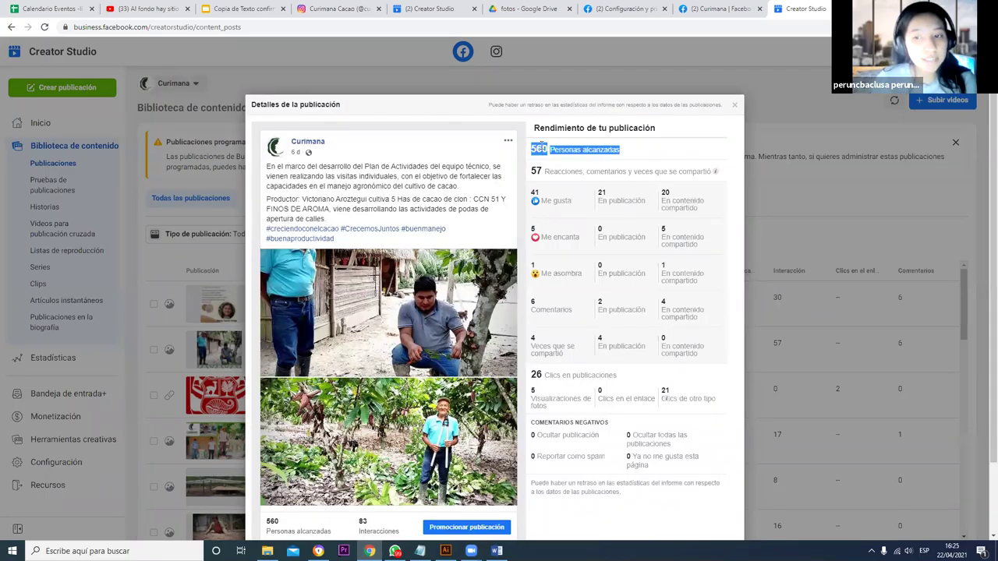
{"action": "triple_click", "coordinate": [536, 170]}
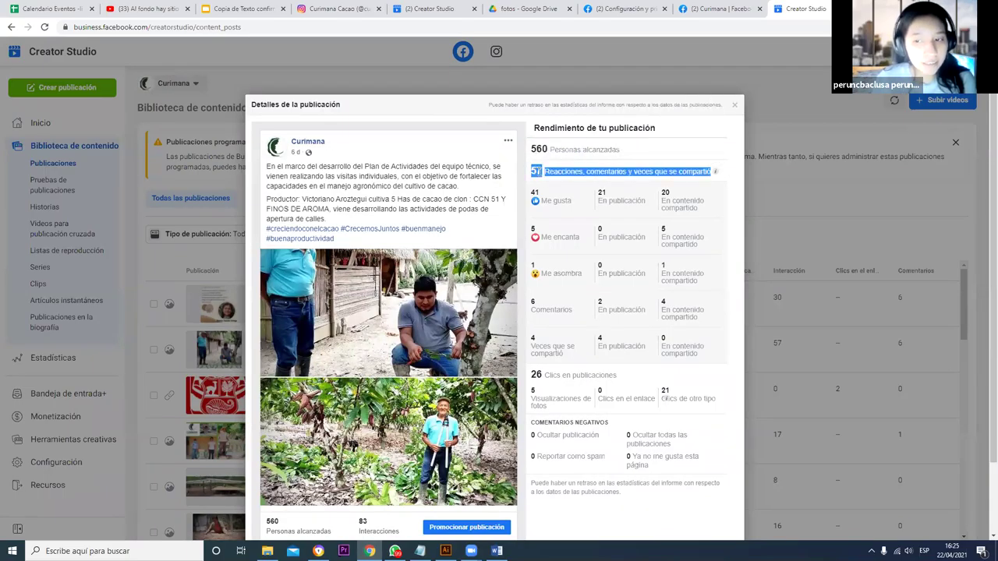
{"action": "left_click_drag", "start_coordinate": [561, 171], "coordinate": [677, 170]}
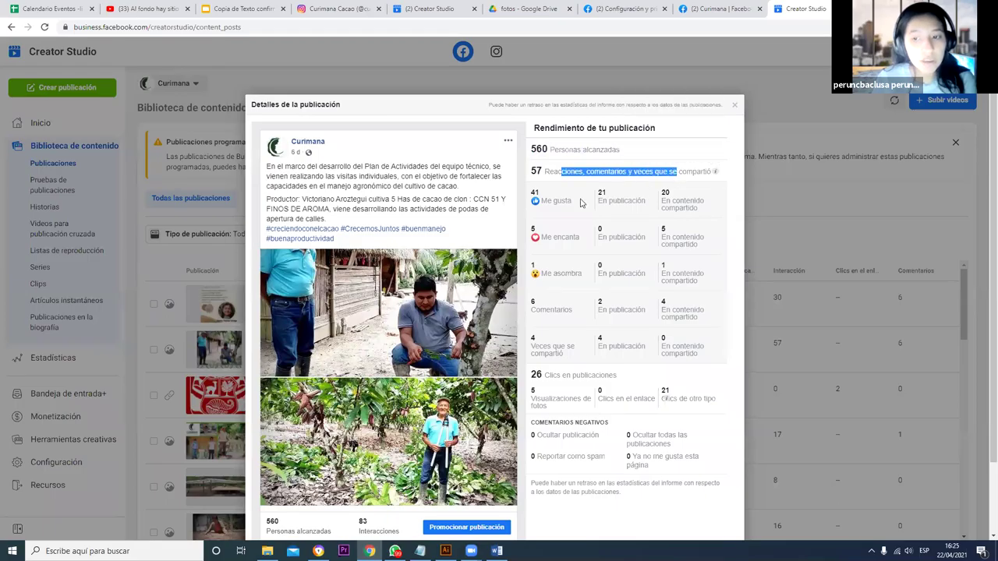
{"action": "scroll", "coordinate": [550, 290], "scroll_direction": "down", "scroll_amount": 2}
{"action": "left_click_drag", "start_coordinate": [532, 291], "coordinate": [621, 293]}
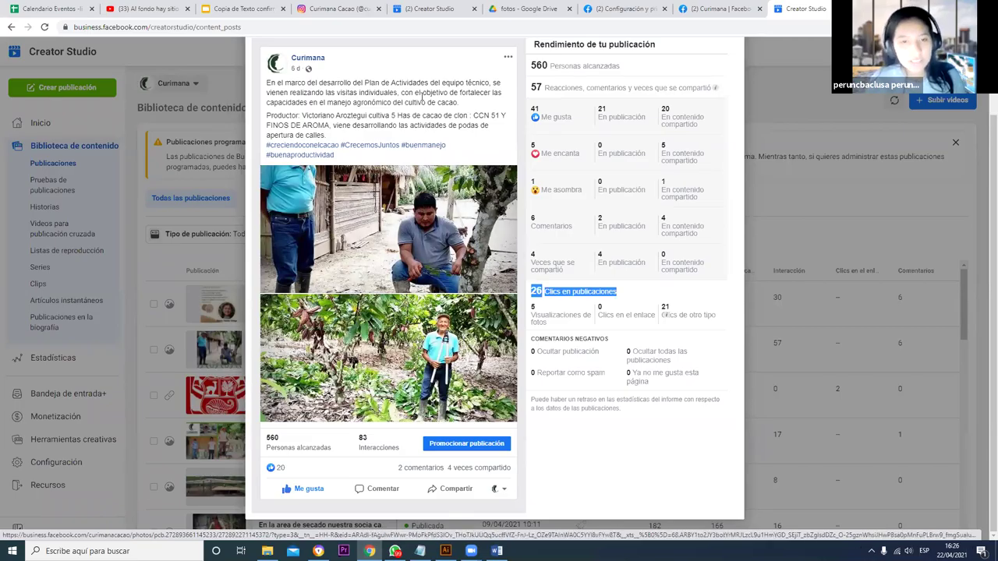
{"action": "triple_click", "coordinate": [362, 102]}
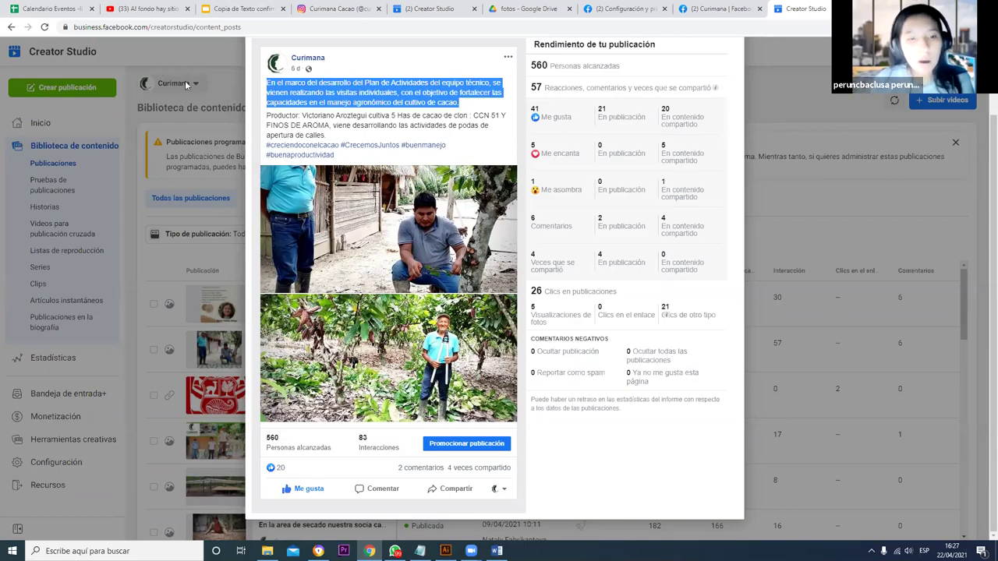
{"action": "left_click", "coordinate": [344, 113]}
{"action": "key", "text": "Escape"}
Step: Browse the older published posts and open the details of the 15/04/2021 "Coronavirus: sistemas de consulta" post
{"action": "scroll", "coordinate": [691, 418], "scroll_direction": "down", "scroll_amount": 10}
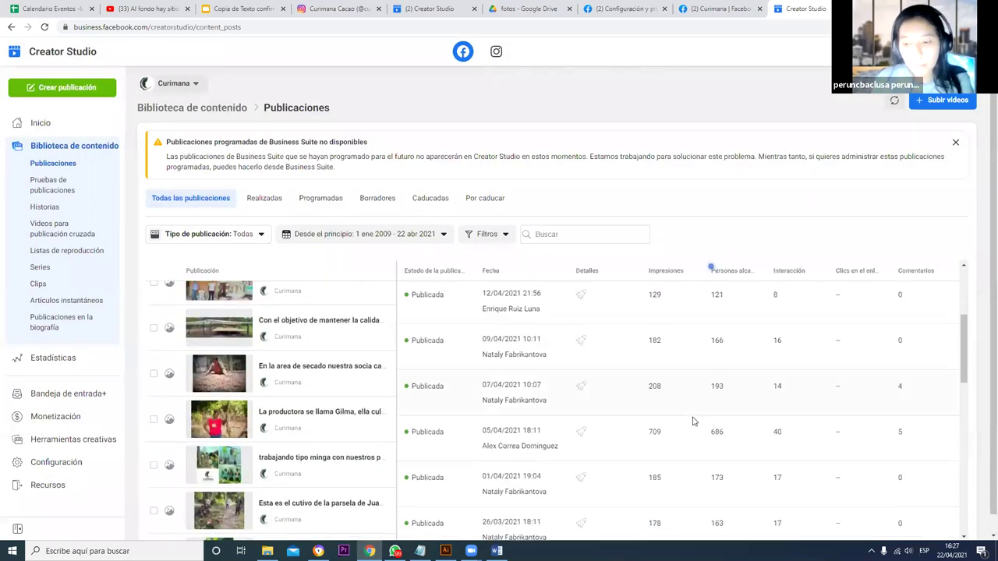
{"action": "scroll", "coordinate": [672, 427], "scroll_direction": "down", "scroll_amount": 15}
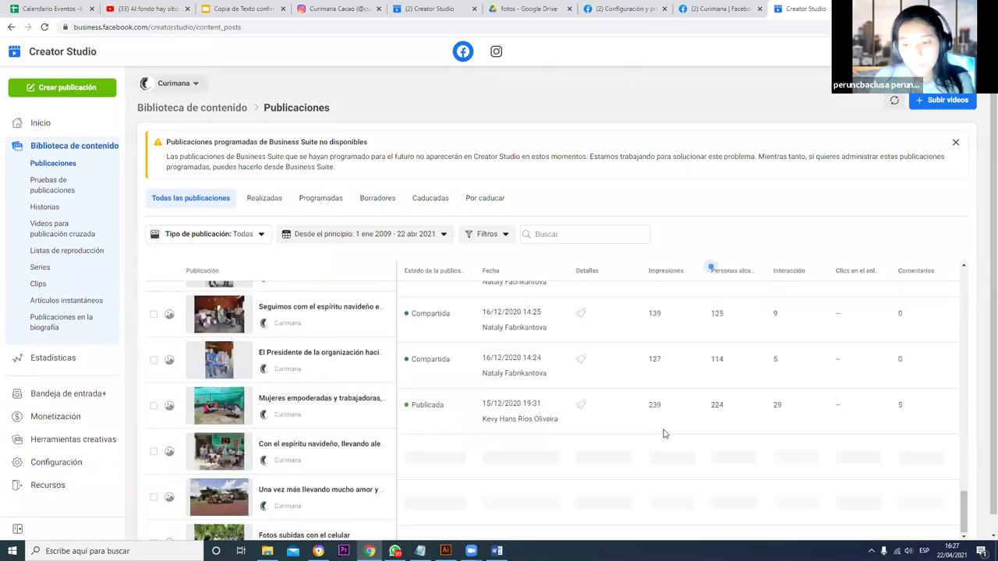
{"action": "scroll", "coordinate": [658, 434], "scroll_direction": "up", "scroll_amount": 20}
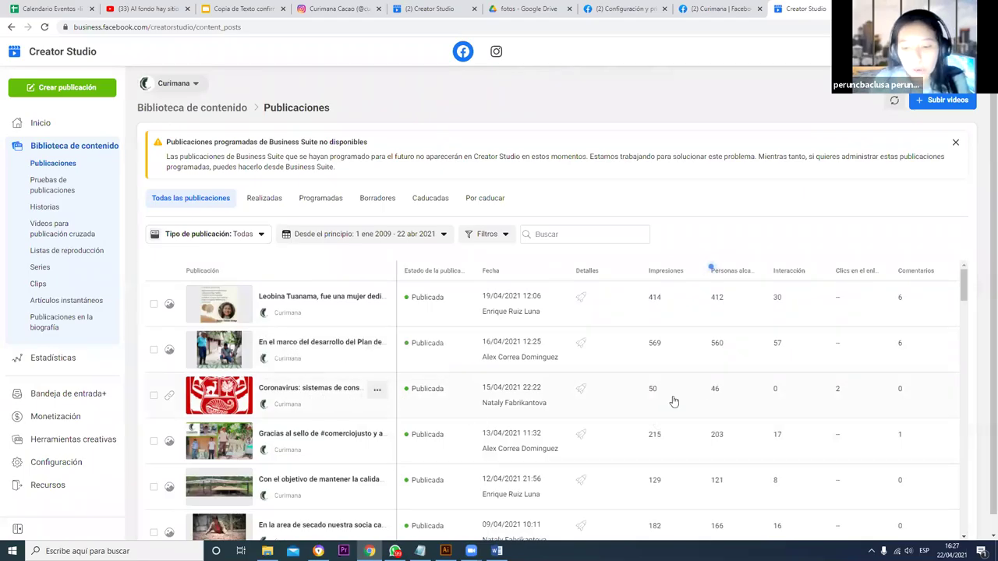
{"action": "left_click", "coordinate": [795, 398]}
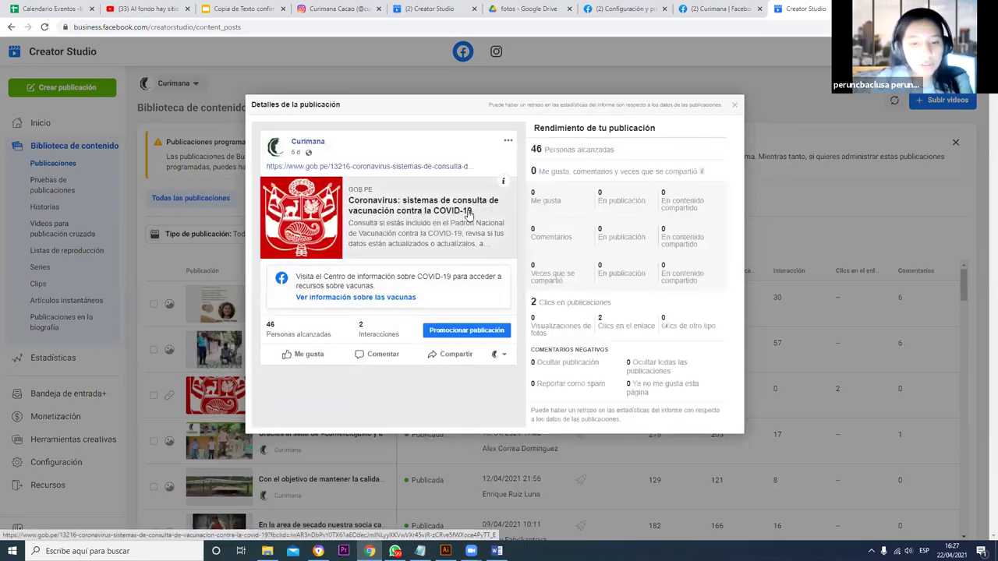
Step: Compare the Coronavirus post's people reached with its post clicks, and close its details
{"action": "left_click_drag", "start_coordinate": [532, 150], "coordinate": [619, 153]}
{"action": "left_click", "coordinate": [619, 154]}
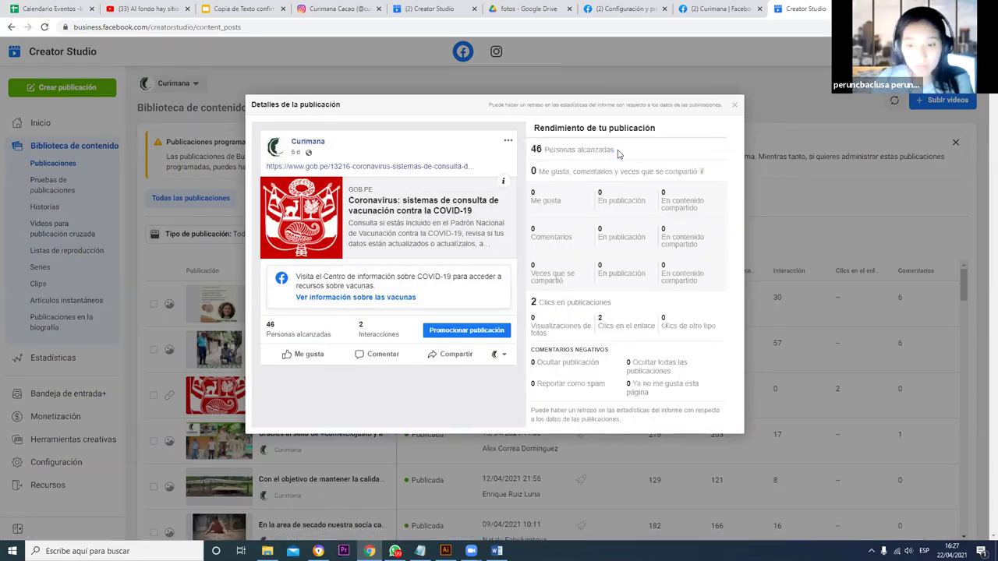
{"action": "triple_click", "coordinate": [555, 304]}
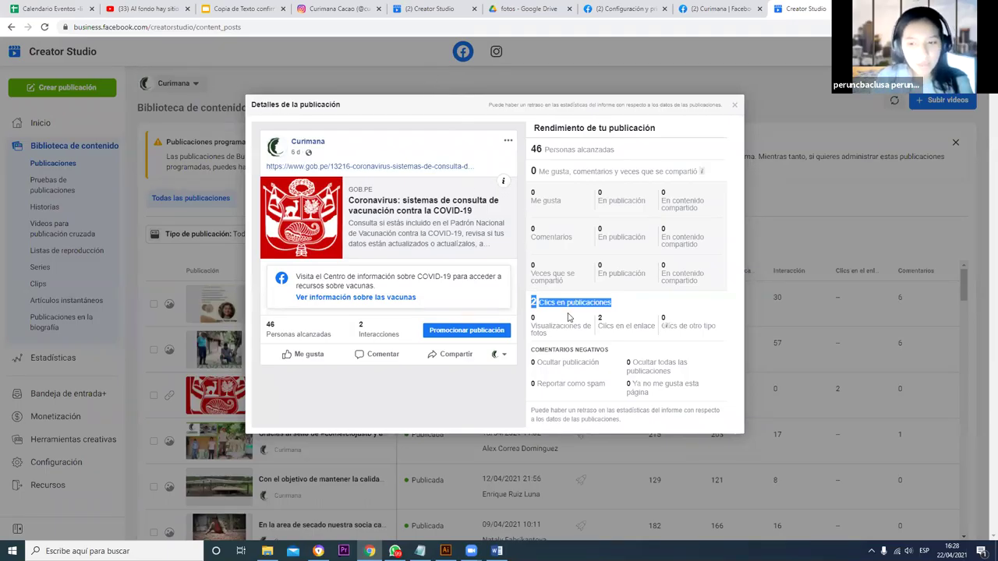
{"action": "left_click", "coordinate": [412, 157]}
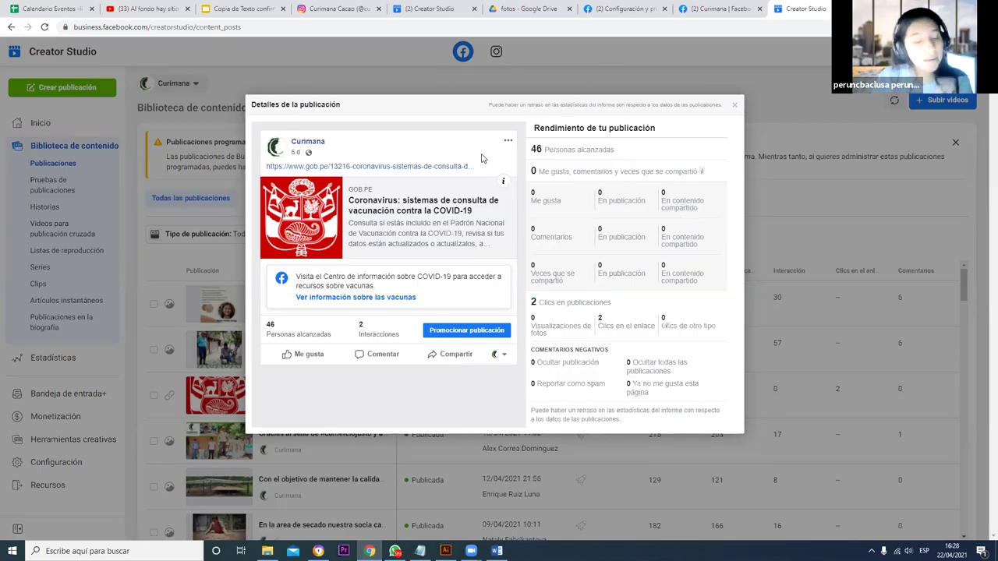
{"action": "triple_click", "coordinate": [562, 146]}
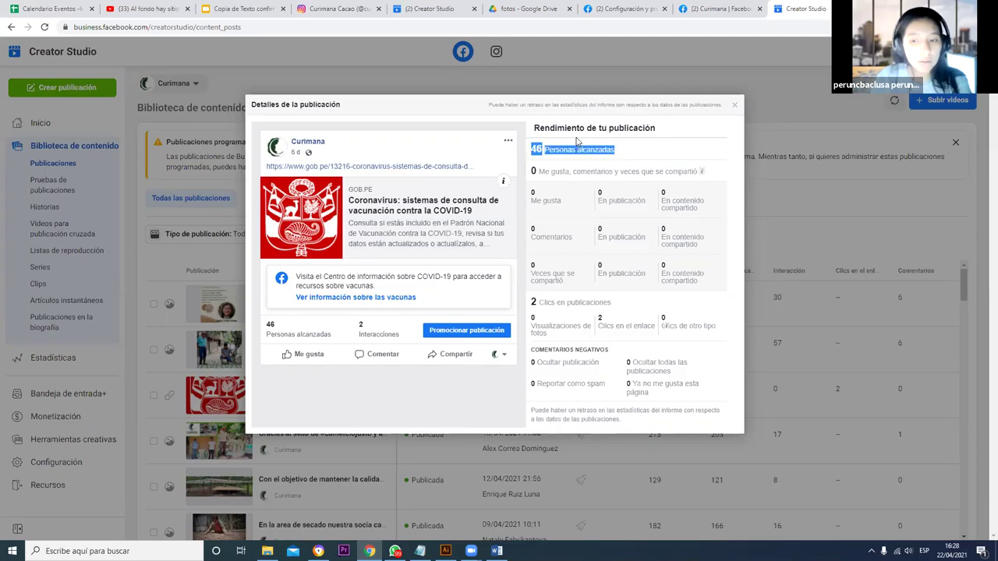
{"action": "left_click_drag", "start_coordinate": [554, 302], "coordinate": [611, 303]}
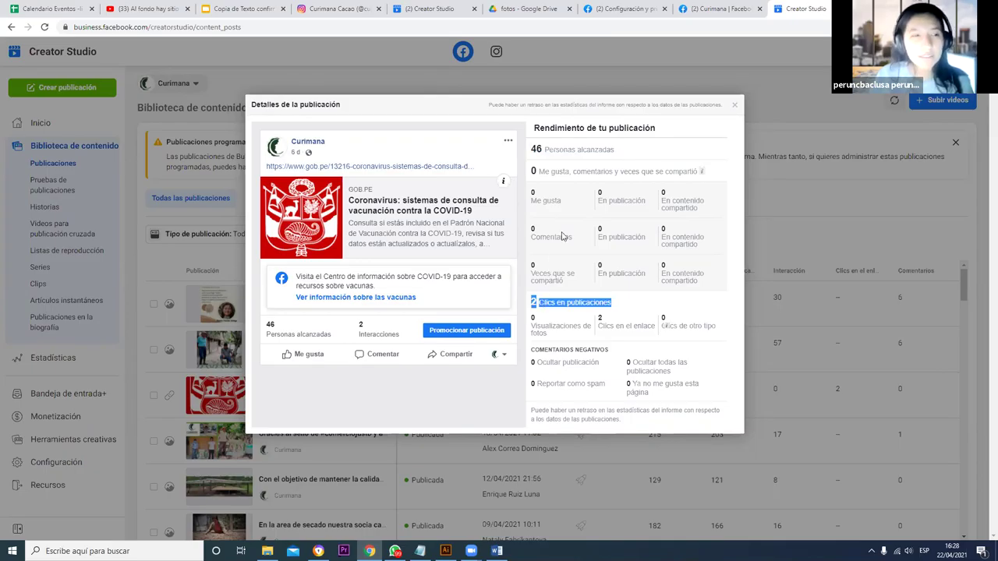
{"action": "left_click", "coordinate": [698, 90]}
{"action": "key", "text": "Escape"}
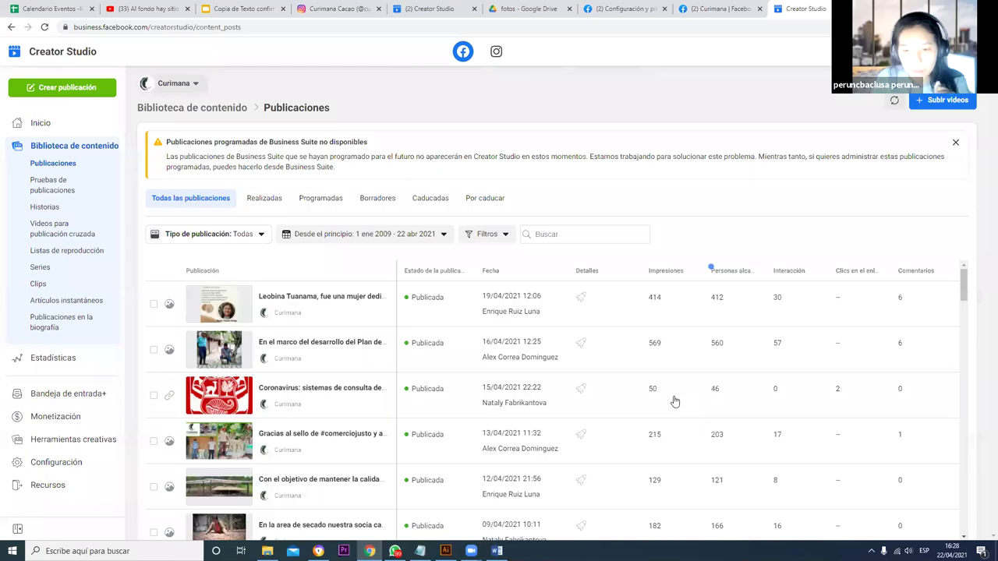
Step: Open the details of the 13/04/2021 "Gracias al sello de #comerciojusto" post and examine its clicks, reach and reactions
{"action": "scroll", "coordinate": [675, 403], "scroll_direction": "down", "scroll_amount": 1}
{"action": "left_click", "coordinate": [570, 339]}
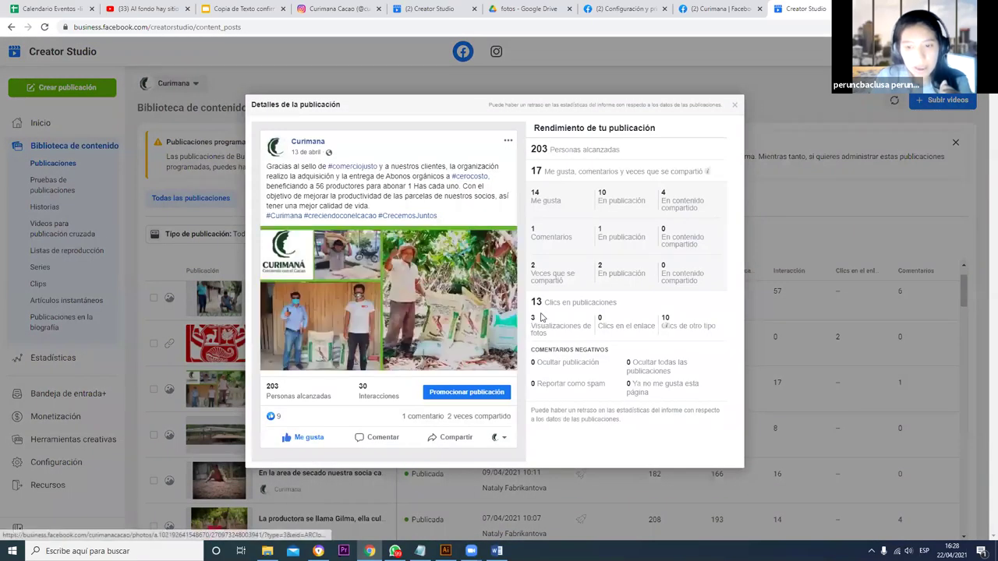
{"action": "left_click_drag", "start_coordinate": [535, 302], "coordinate": [513, 305]}
{"action": "left_click", "coordinate": [561, 304]}
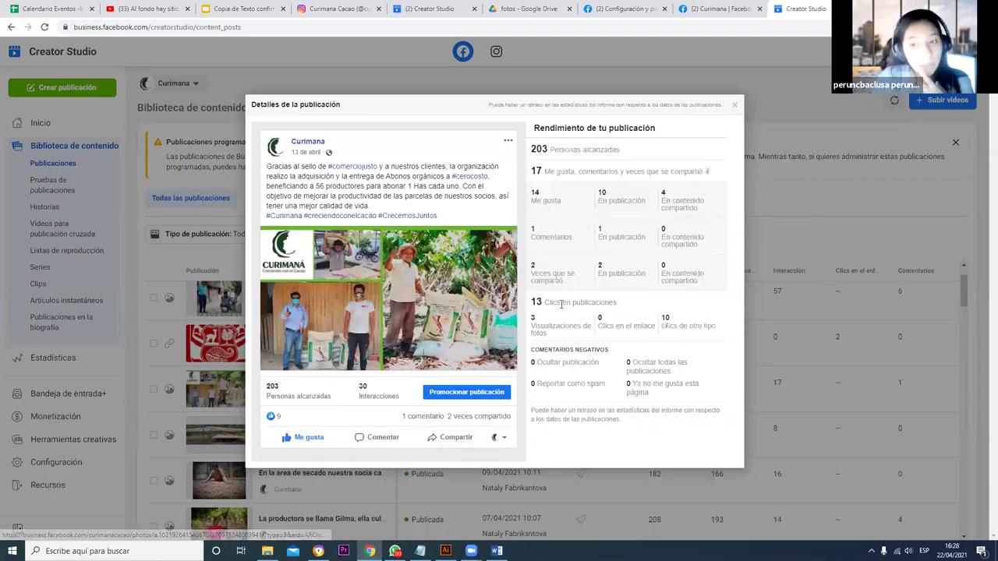
{"action": "triple_click", "coordinate": [548, 151]}
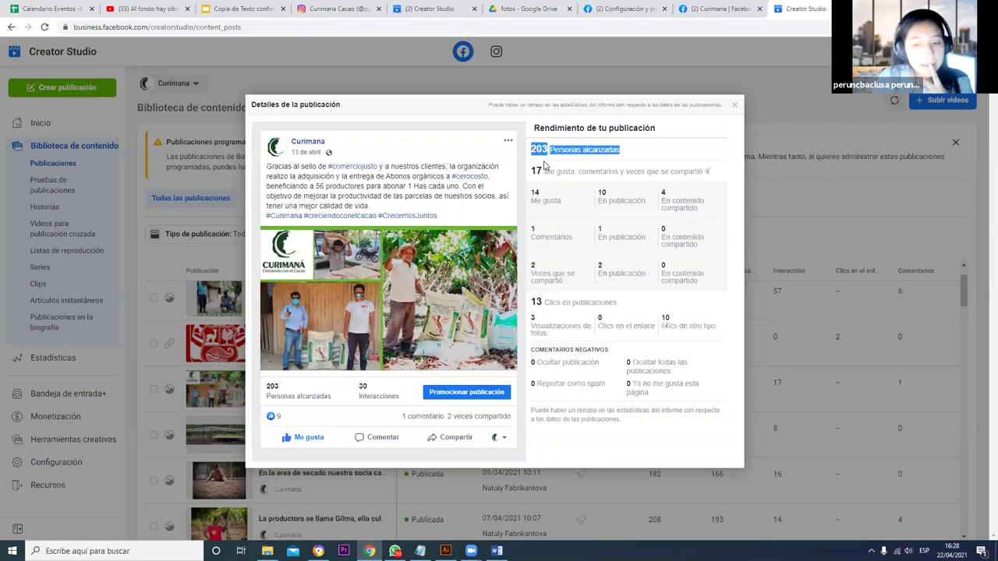
{"action": "triple_click", "coordinate": [550, 167]}
{"action": "left_click", "coordinate": [550, 166]}
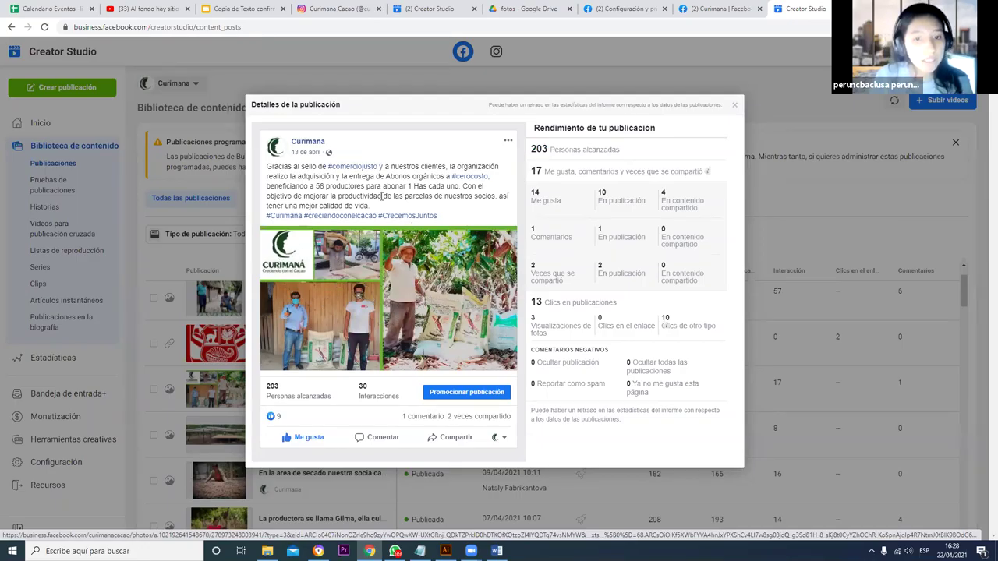
Step: Read the description and hashtags of the 13/04/2021 post, and close its details
{"action": "left_click_drag", "start_coordinate": [273, 166], "coordinate": [415, 205]}
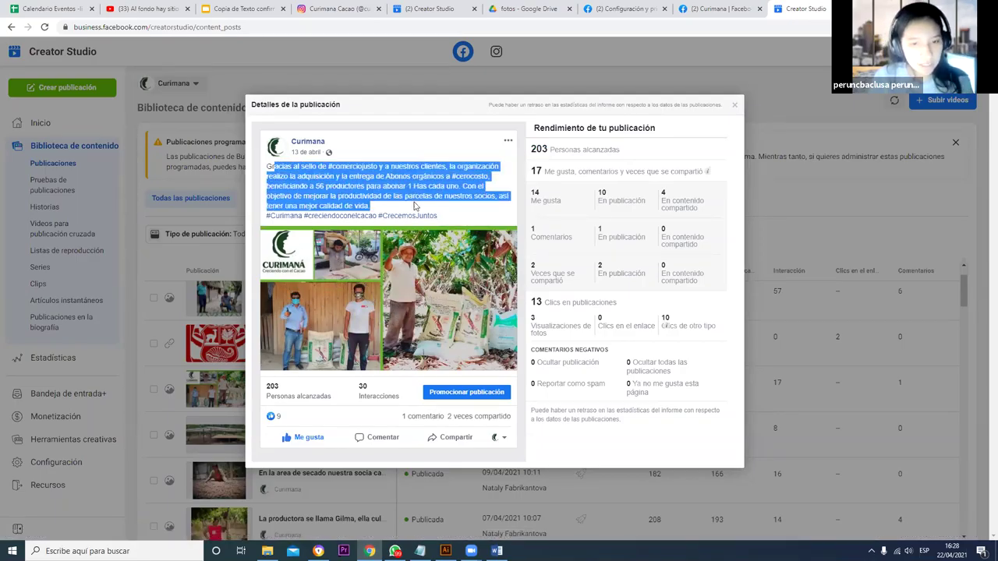
{"action": "left_click_drag", "start_coordinate": [290, 166], "coordinate": [401, 217]}
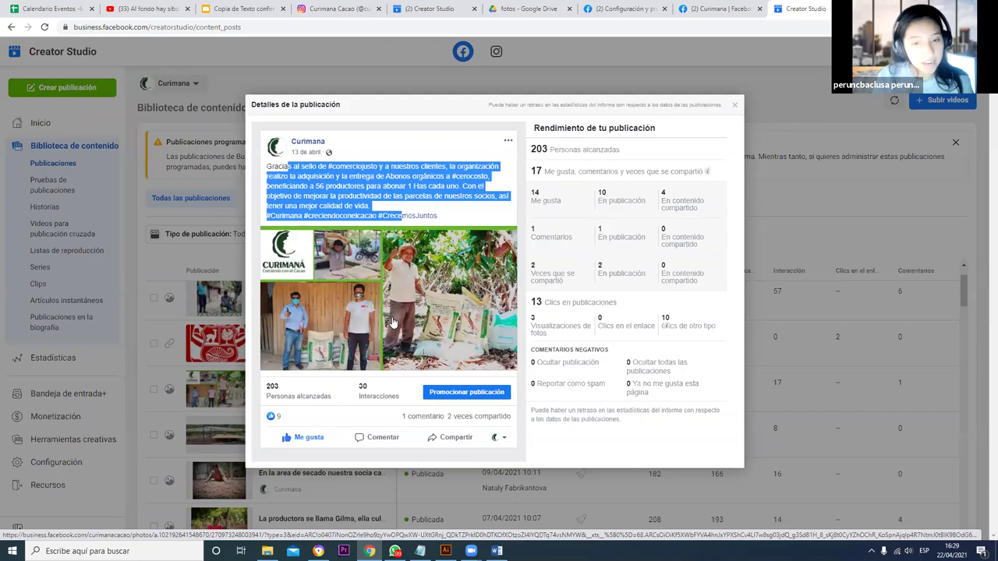
{"action": "left_click_drag", "start_coordinate": [274, 166], "coordinate": [382, 196]}
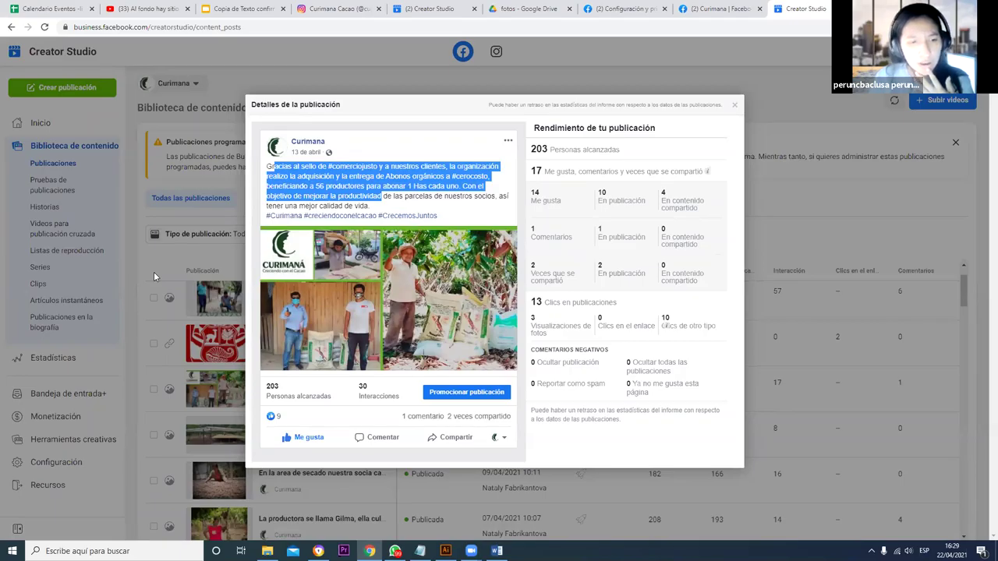
{"action": "left_click", "coordinate": [303, 166]}
{"action": "key", "text": "Escape"}
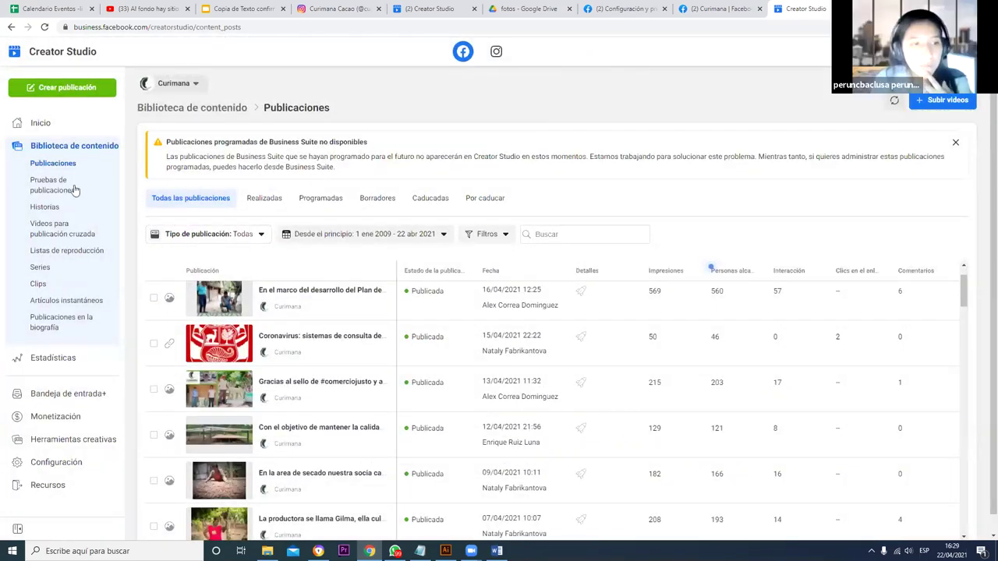
Step: View the stories section of the content library and switch to the curimanacacao Instagram profile
{"action": "left_click", "coordinate": [74, 209]}
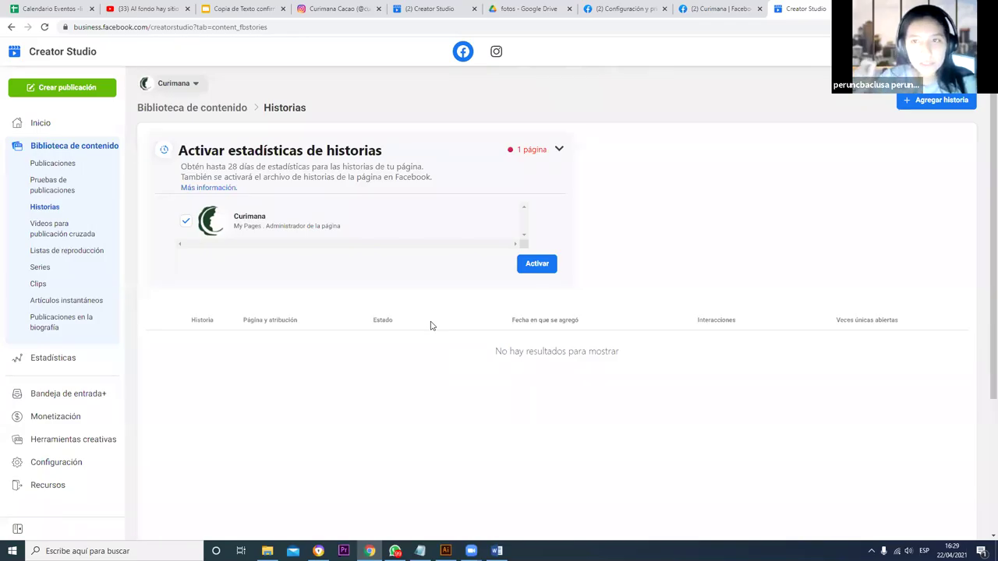
{"action": "left_click", "coordinate": [335, 9]}
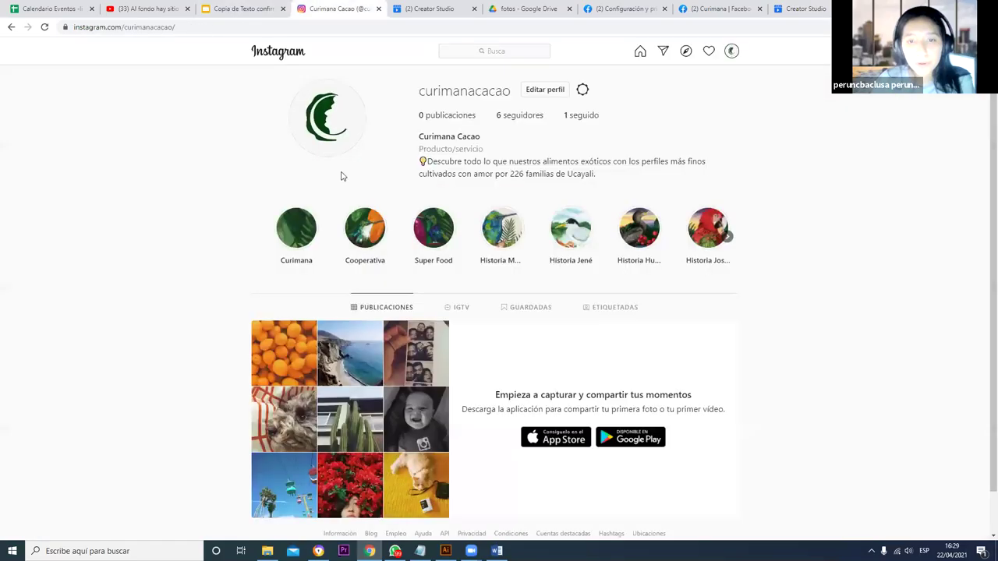
Step: Reload the curimanacacao profile and look through the posts in the Instagram home feed
{"action": "left_click_drag", "start_coordinate": [337, 146], "coordinate": [341, 201]}
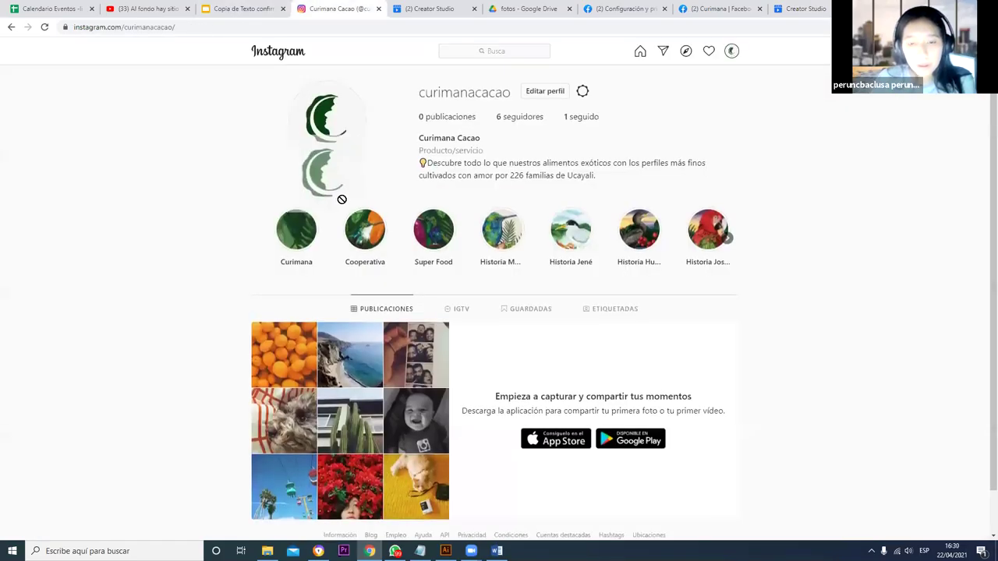
{"action": "left_click", "coordinate": [45, 28]}
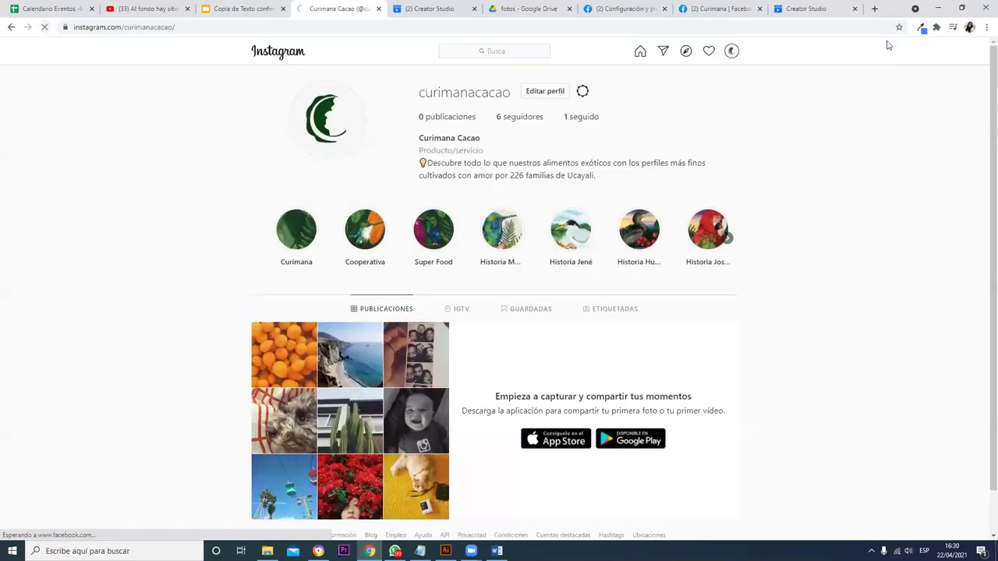
{"action": "left_click", "coordinate": [494, 50]}
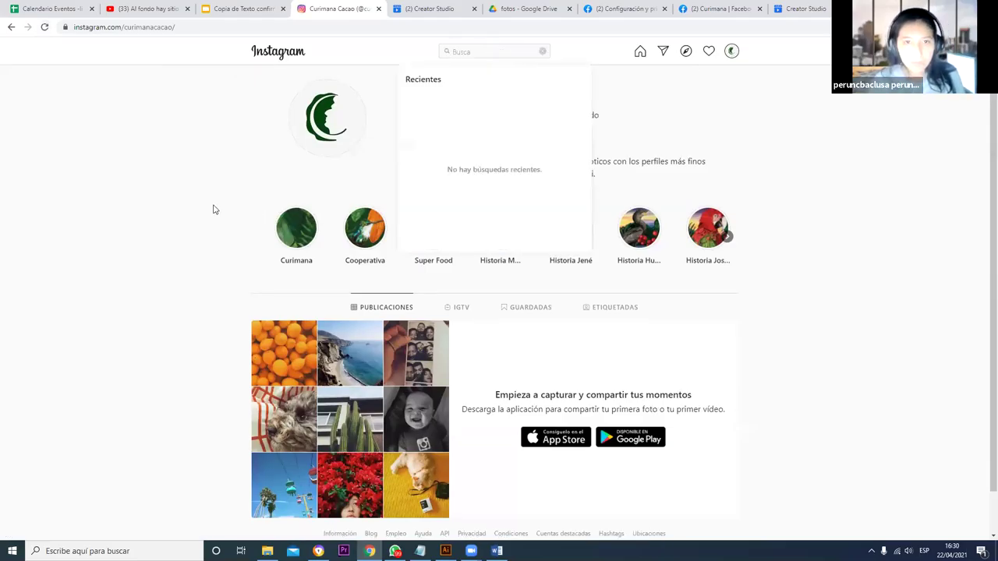
{"action": "left_click", "coordinate": [276, 82]}
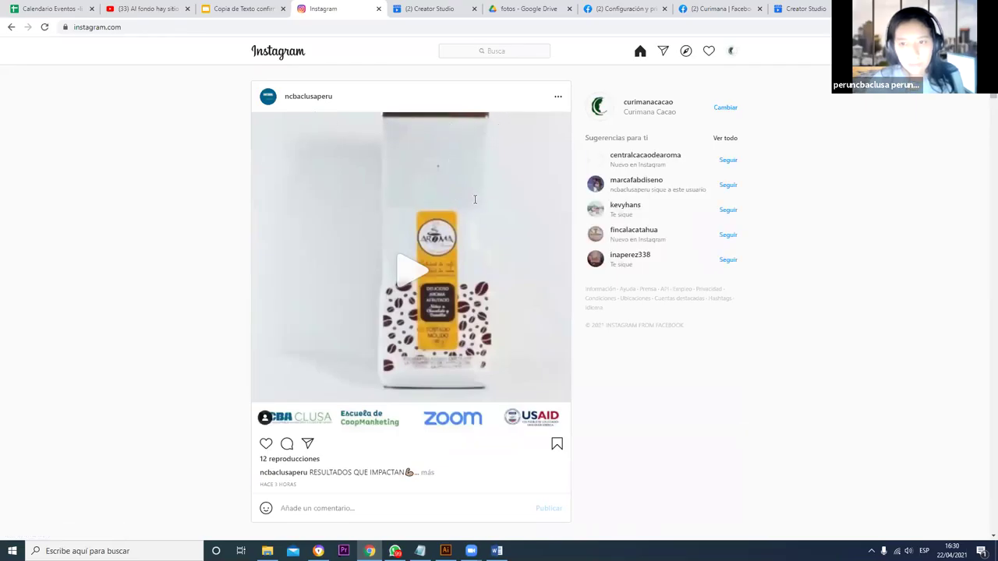
{"action": "scroll", "coordinate": [441, 235], "scroll_direction": "down", "scroll_amount": 15}
{"action": "scroll", "coordinate": [441, 248], "scroll_direction": "down", "scroll_amount": 20}
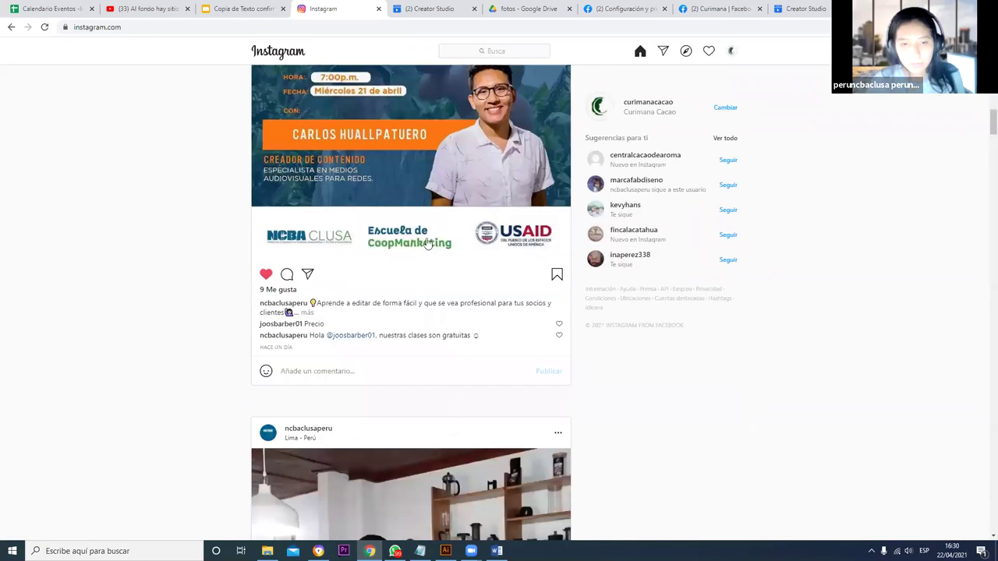
{"action": "scroll", "coordinate": [403, 247], "scroll_direction": "down", "scroll_amount": 20}
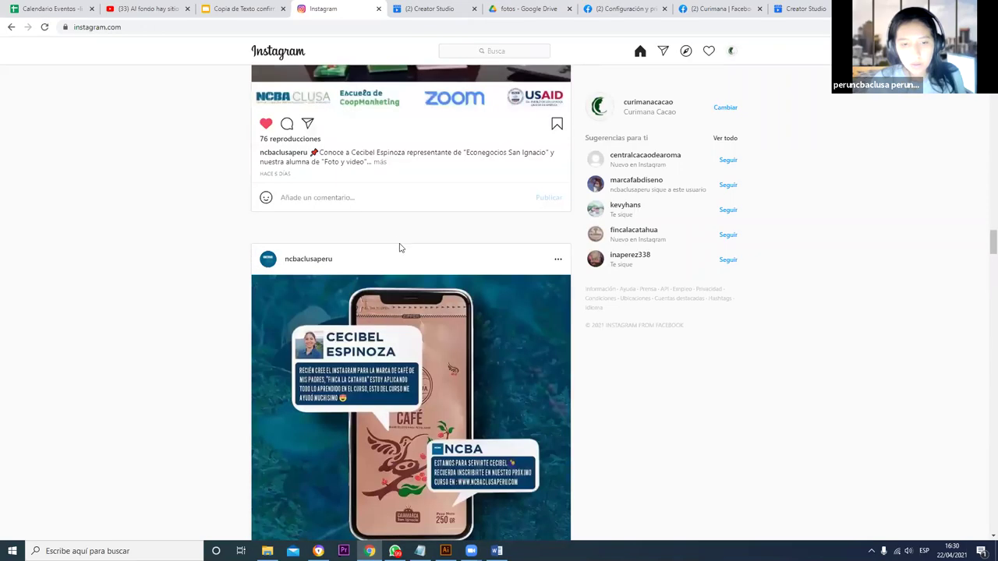
Step: Return to the curimanacacao profile, search Instagram for "allima" and open the allima_cacao profile
{"action": "left_click", "coordinate": [731, 51]}
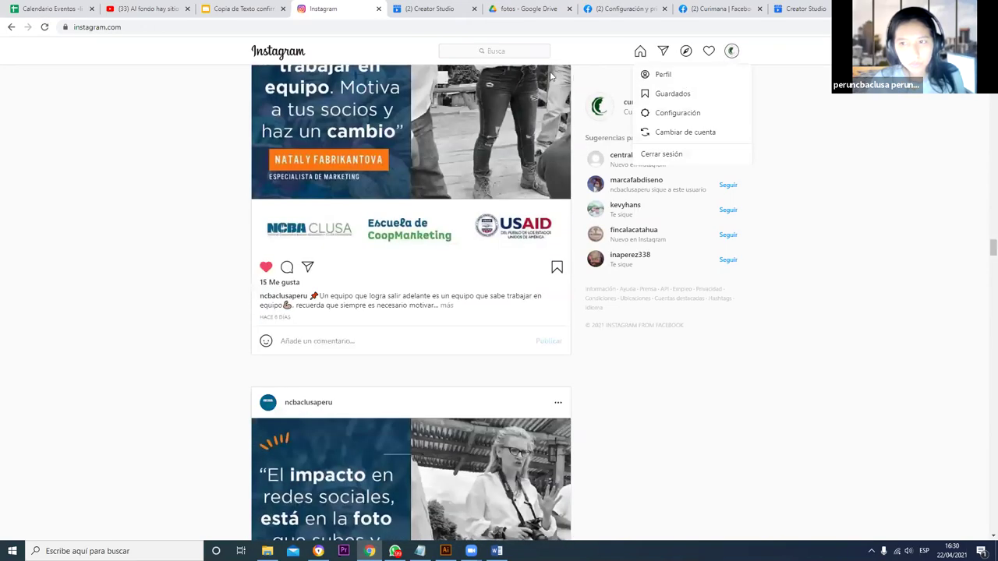
{"action": "left_click", "coordinate": [662, 74]}
{"action": "left_click", "coordinate": [494, 50]}
{"action": "type", "text": "allima"}
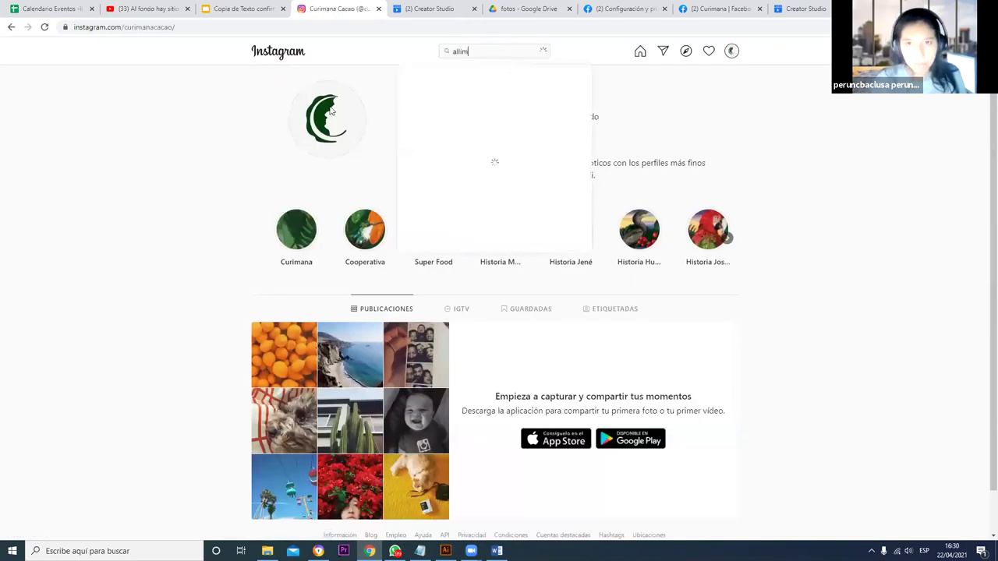
{"action": "left_click", "coordinate": [442, 93]}
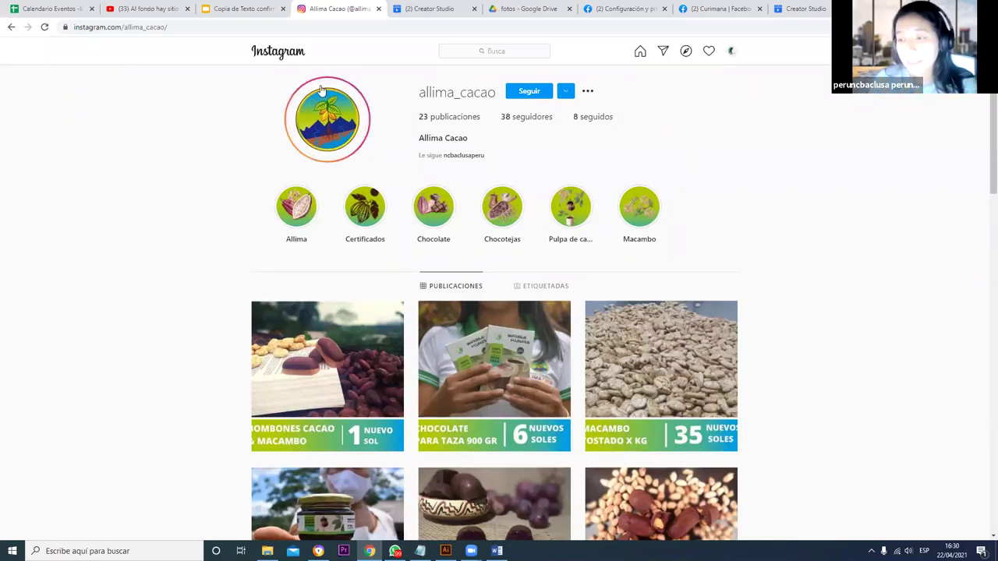
Step: Play the allima_cacao stories and advance through them to the "Concentrado pulpa de cacao" story
{"action": "left_click", "coordinate": [327, 133]}
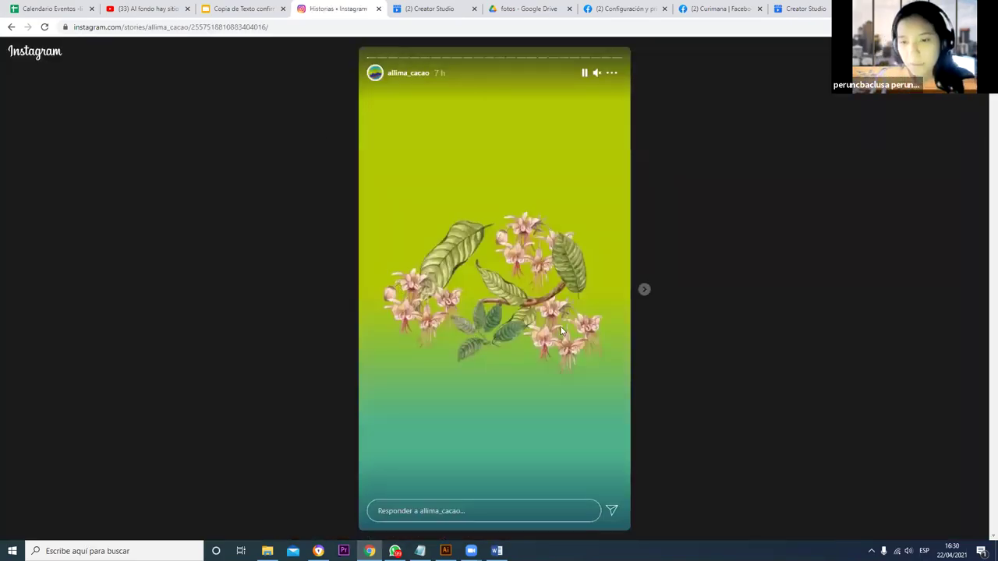
{"action": "left_click", "coordinate": [647, 295]}
{"action": "left_click", "coordinate": [648, 295]}
{"action": "left_click", "coordinate": [648, 294]}
{"action": "left_click", "coordinate": [647, 295]}
{"action": "left_click", "coordinate": [643, 295]}
{"action": "left_click", "coordinate": [639, 298]}
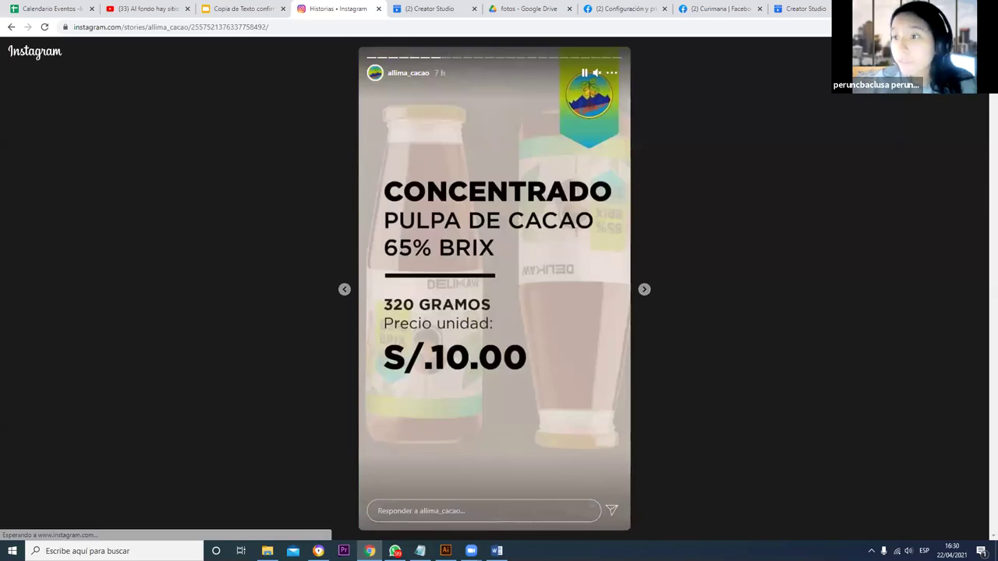
Step: Switch back to Creator Studio and activate story statistics for the Curimana page
{"action": "left_click", "coordinate": [811, 8]}
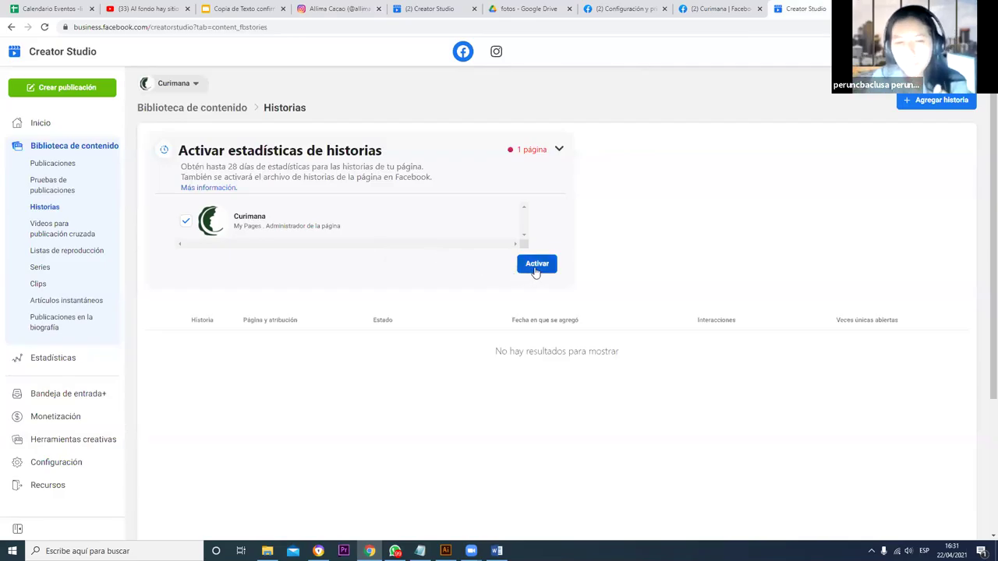
{"action": "left_click_drag", "start_coordinate": [227, 150], "coordinate": [382, 150]}
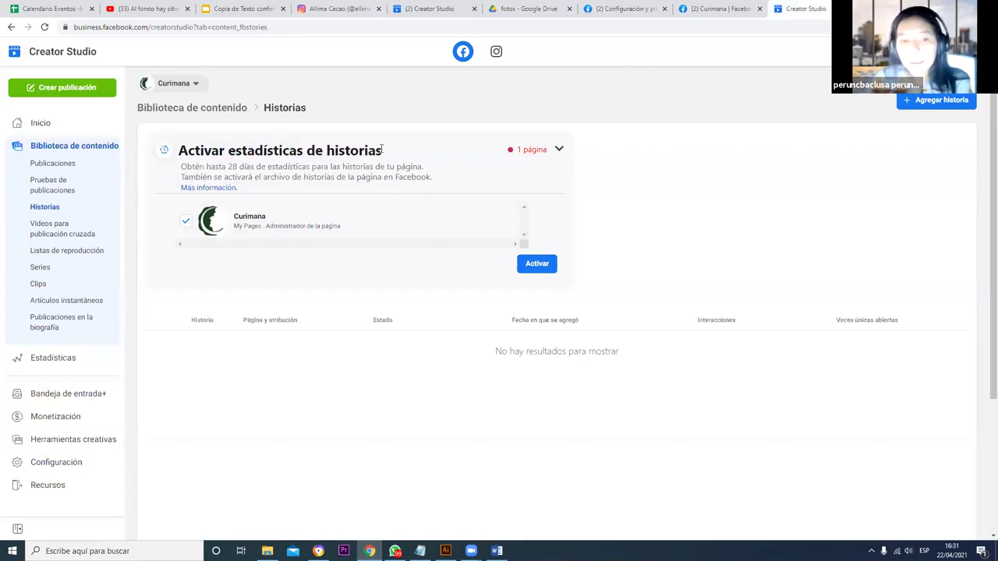
{"action": "triple_click", "coordinate": [382, 149]}
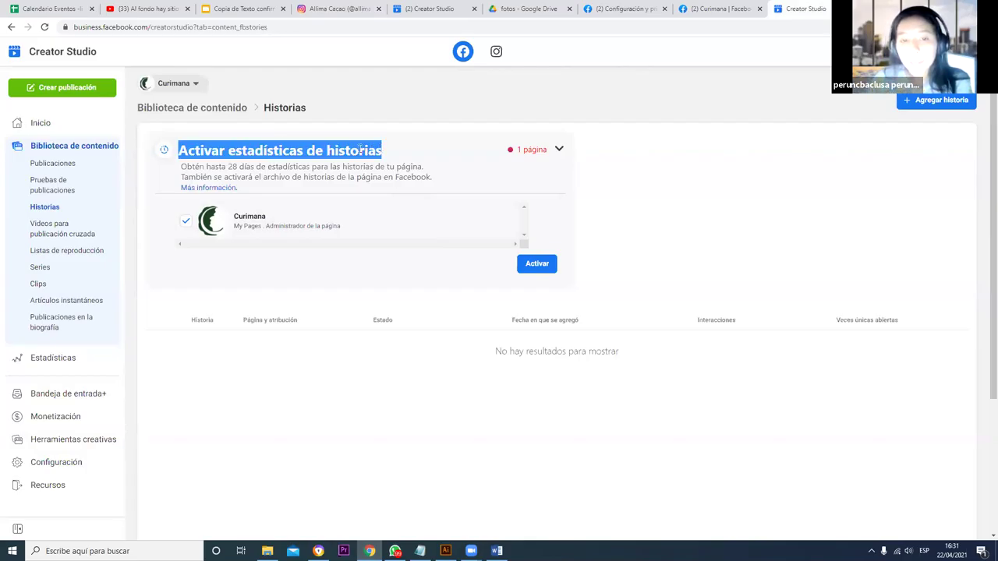
{"action": "left_click", "coordinate": [537, 265]}
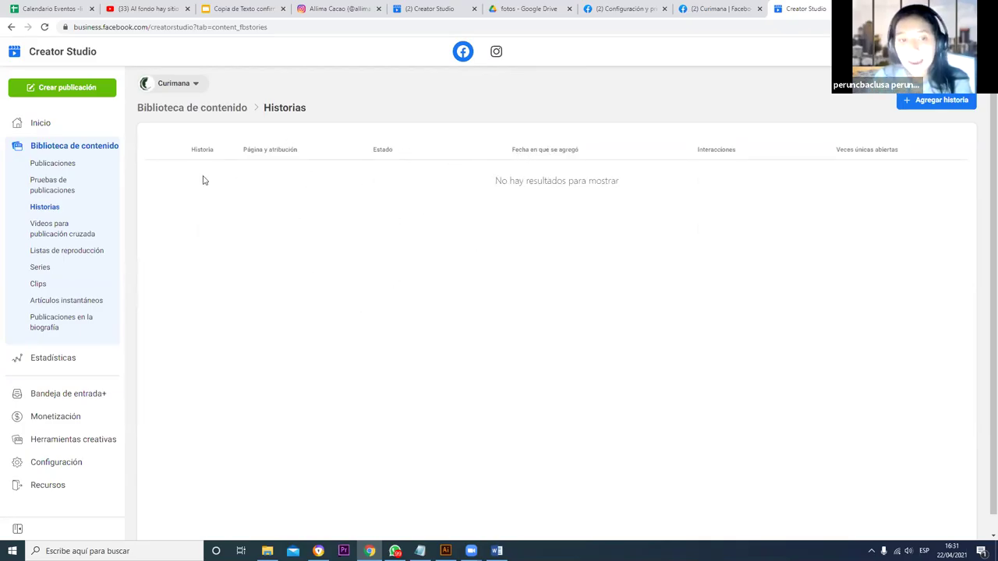
Step: Examine the stories table's columns for page, status, date added, interactions and unique opens, and its results area
{"action": "left_click_drag", "start_coordinate": [287, 149], "coordinate": [409, 372]}
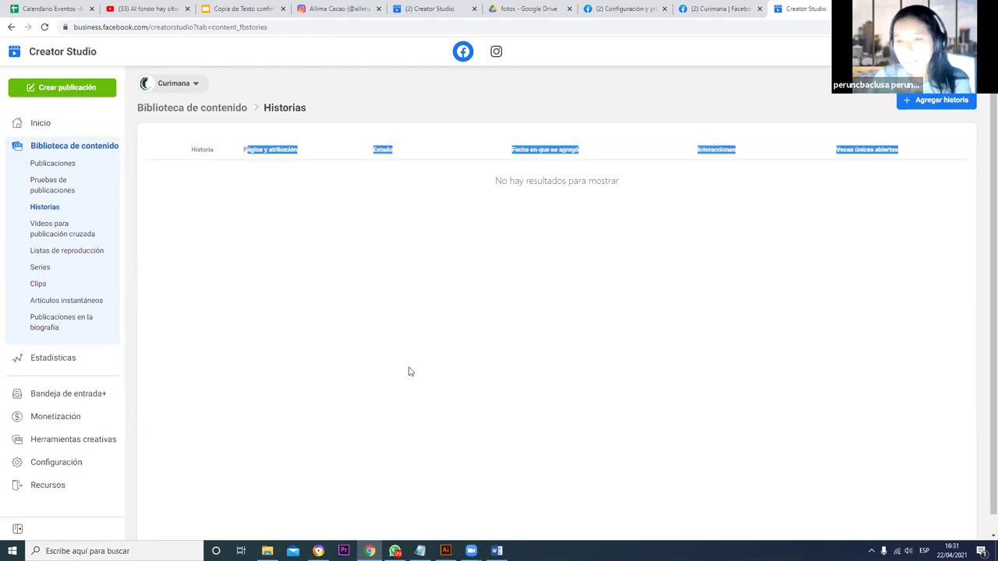
{"action": "left_click", "coordinate": [711, 148]}
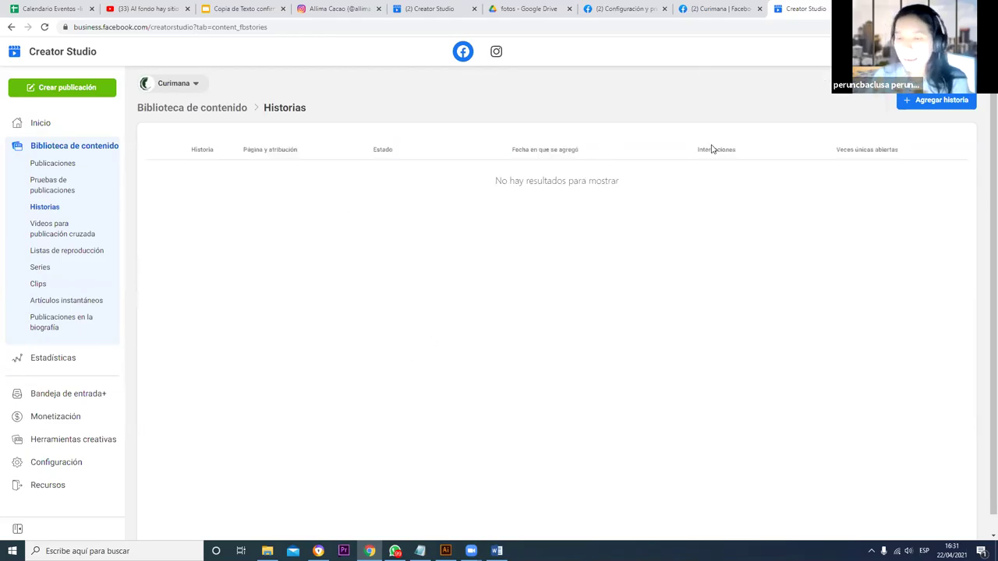
{"action": "left_click_drag", "start_coordinate": [711, 149], "coordinate": [691, 317]}
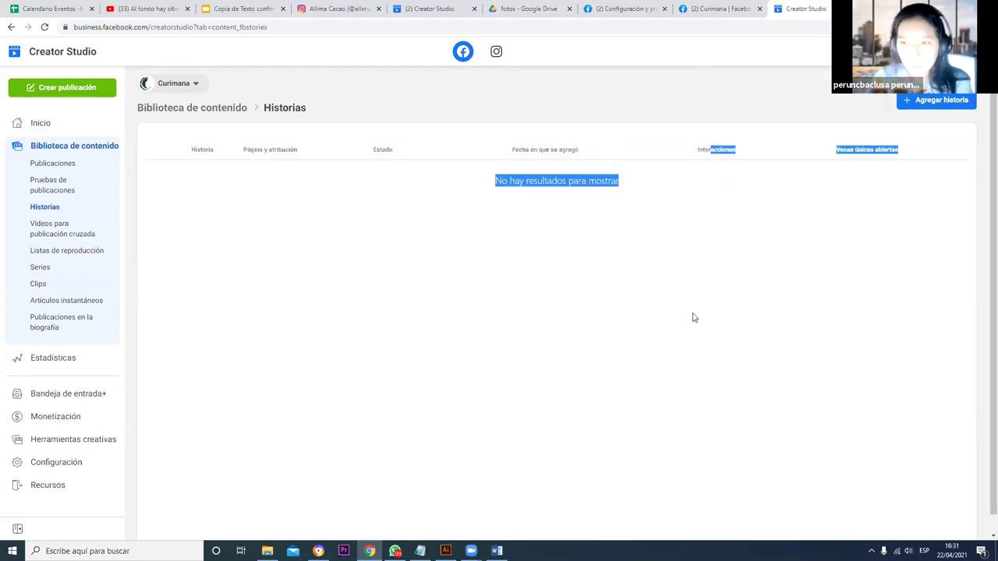
{"action": "left_click", "coordinate": [711, 211]}
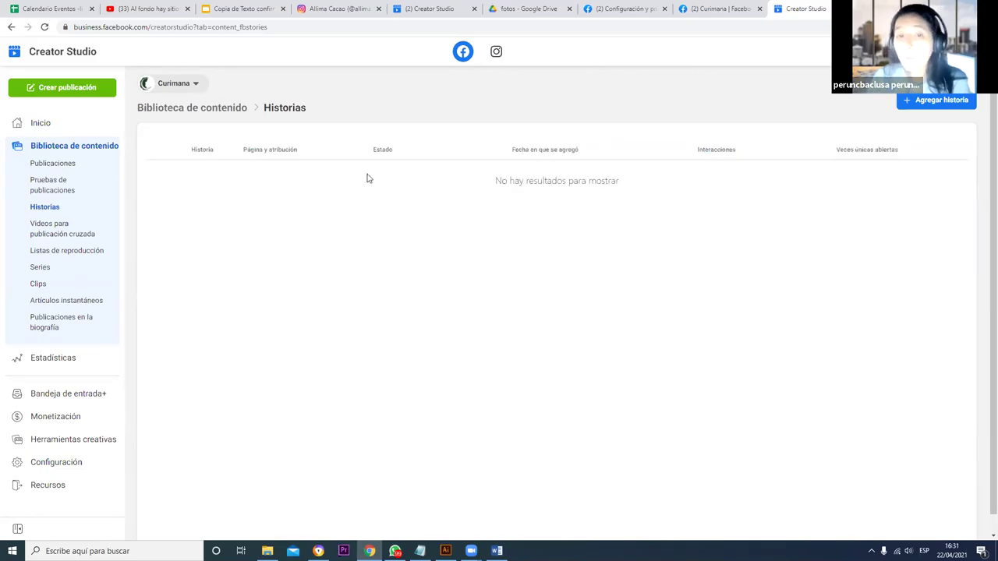
{"action": "triple_click", "coordinate": [531, 182]}
{"action": "triple_click", "coordinate": [531, 182]}
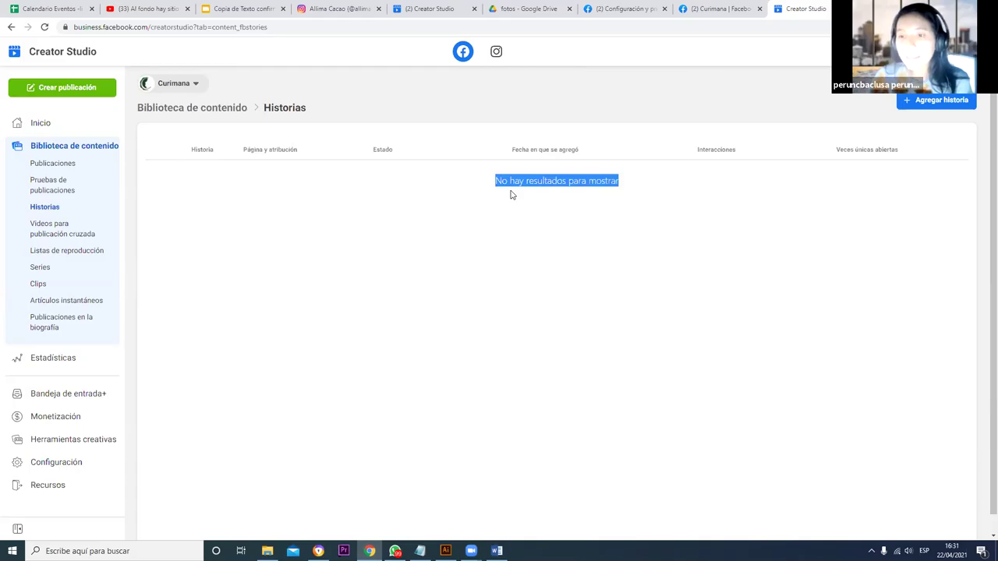
{"action": "left_click", "coordinate": [510, 195]}
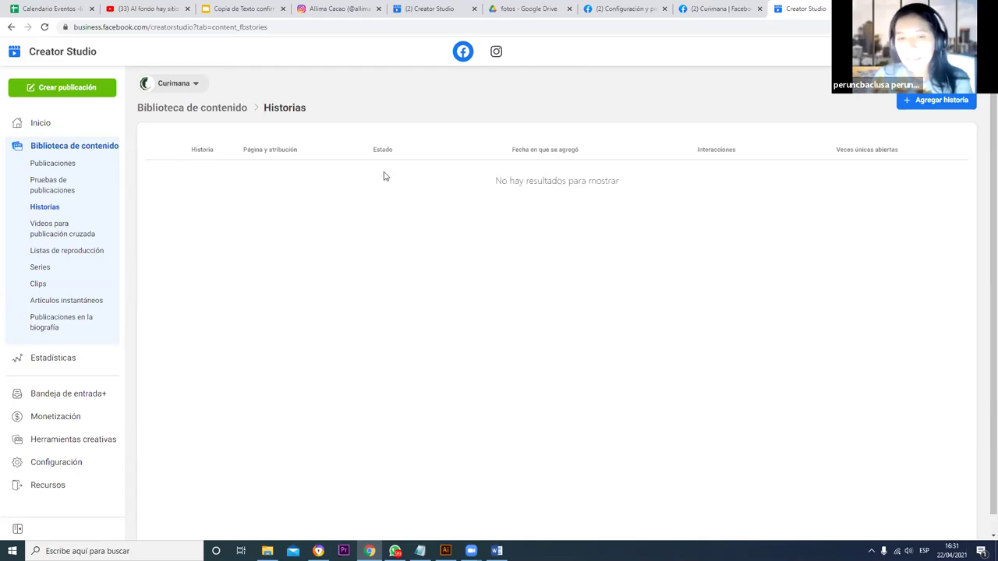
{"action": "left_click_drag", "start_coordinate": [381, 158], "coordinate": [353, 304]}
{"action": "left_click_drag", "start_coordinate": [660, 329], "coordinate": [470, 309]}
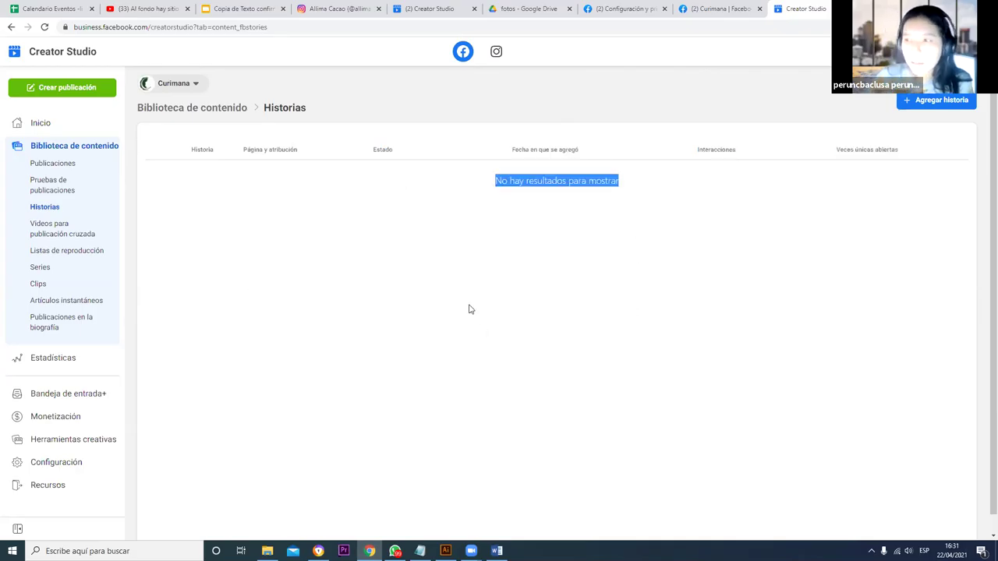
{"action": "left_click", "coordinate": [350, 285]}
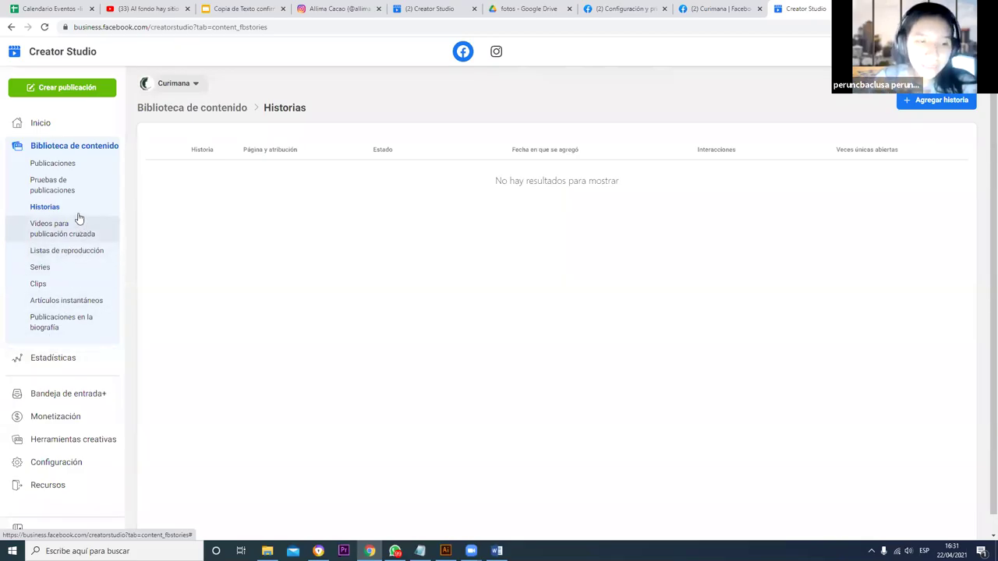
Step: View the cross-posting videos section and the playlists section of the content library
{"action": "left_click", "coordinate": [72, 235]}
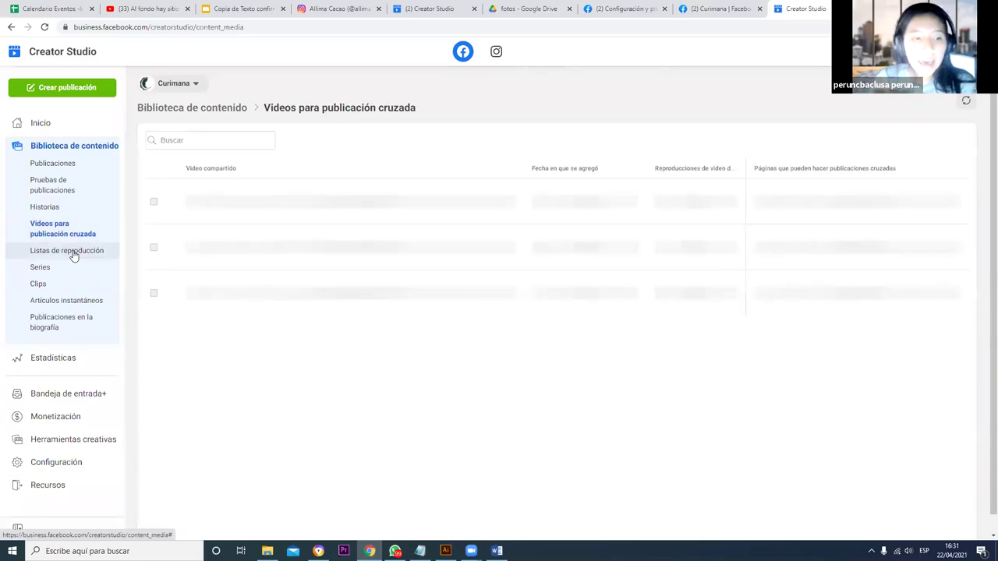
{"action": "left_click", "coordinate": [73, 251]}
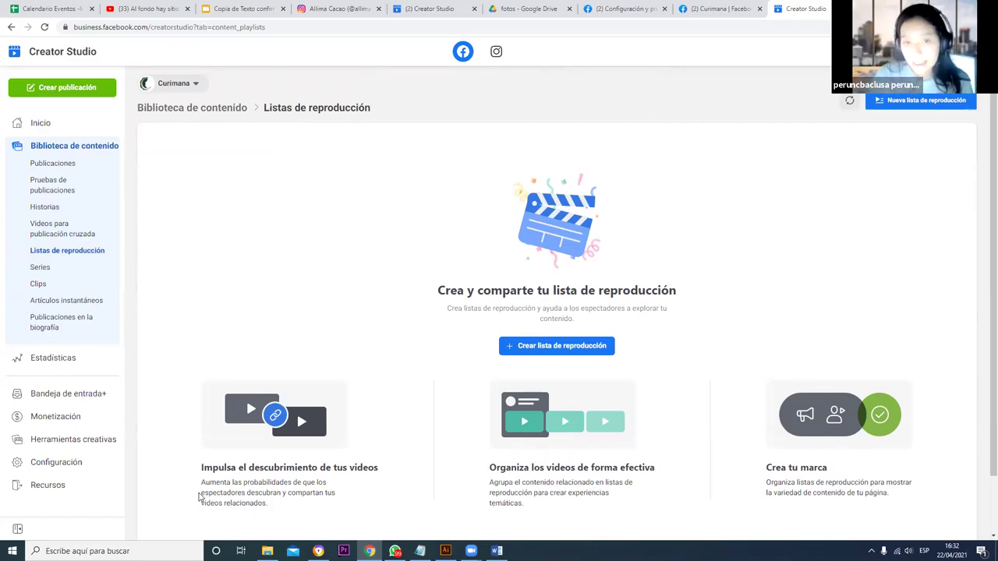
Step: Start a new playlist for the Curimana page and title it "Nuestra historia"
{"action": "left_click", "coordinate": [543, 343]}
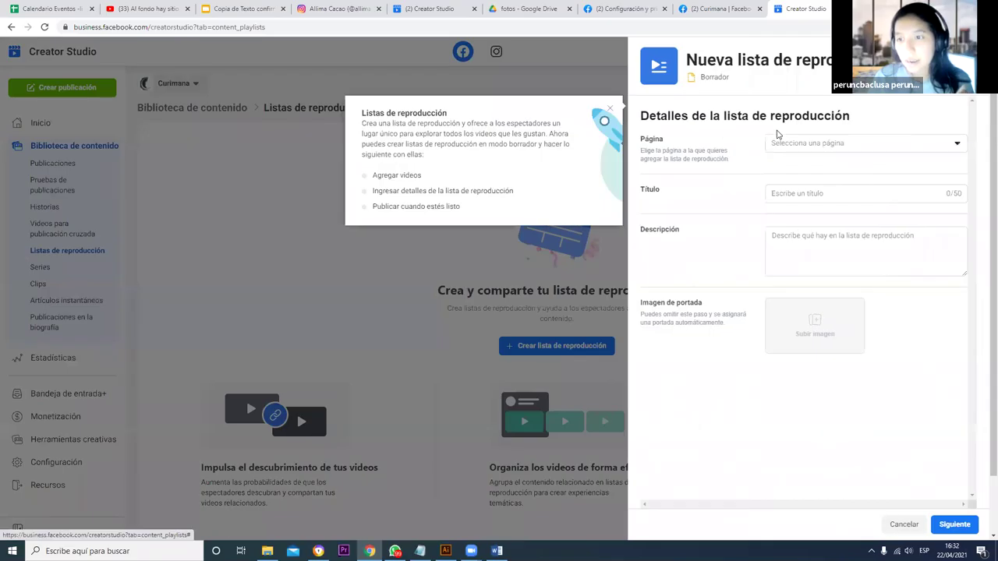
{"action": "left_click", "coordinate": [796, 144]}
{"action": "left_click", "coordinate": [783, 171]}
{"action": "left_click", "coordinate": [788, 191]}
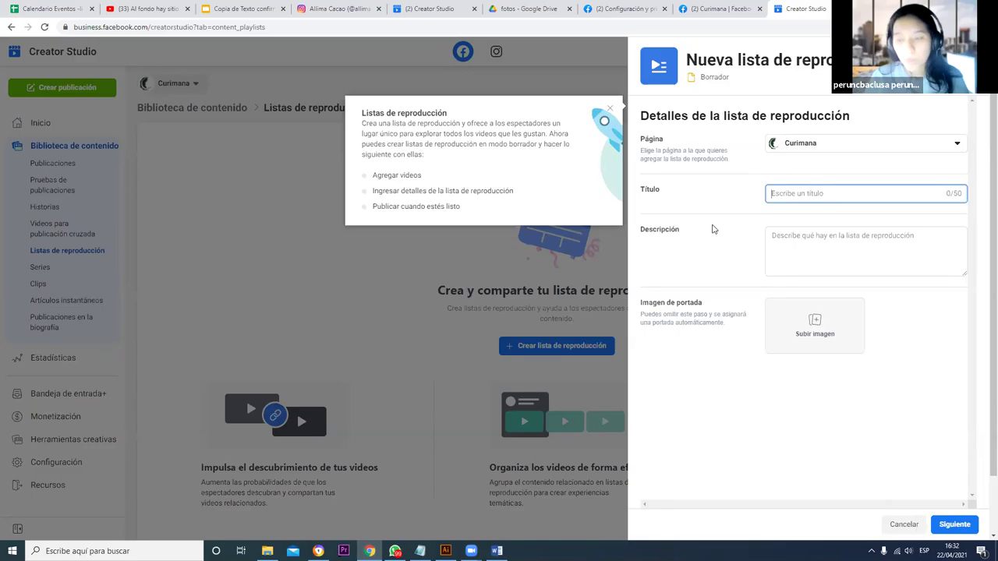
{"action": "type", "text": "Nuets"}
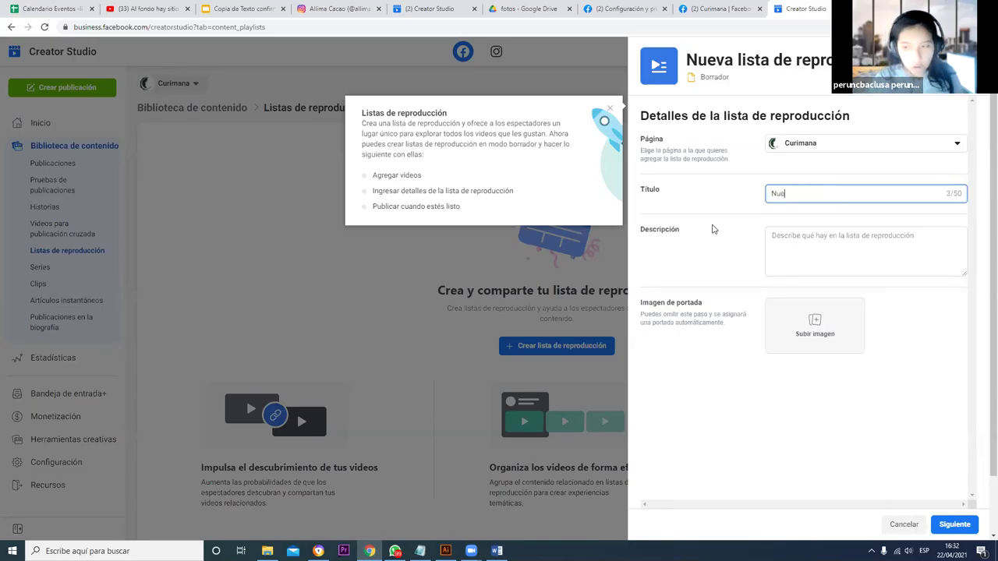
{"action": "key", "text": "BackSpace"}
{"action": "key", "text": "BackSpace"}
{"action": "type", "text": "st"}
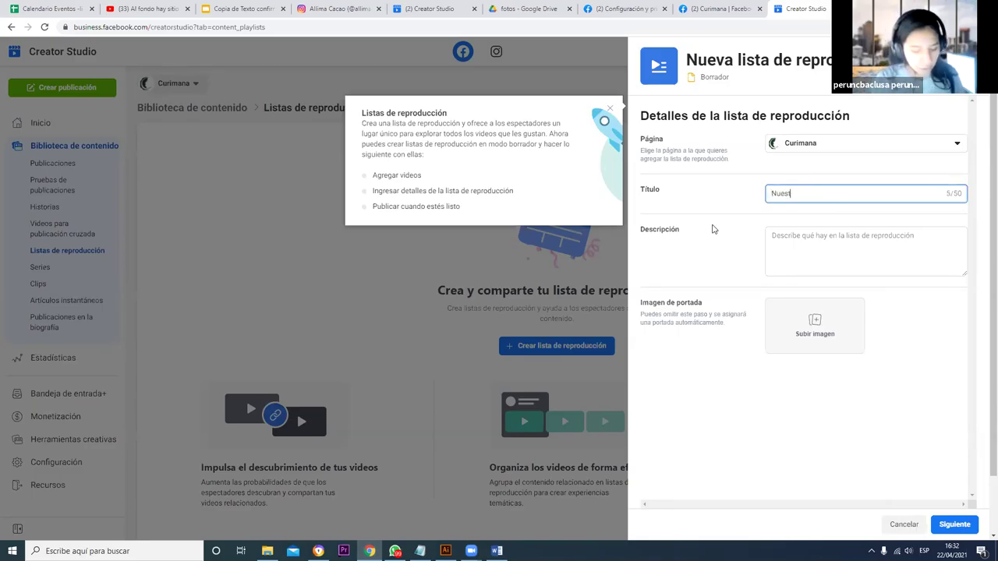
{"action": "type", "text": "ra historia"}
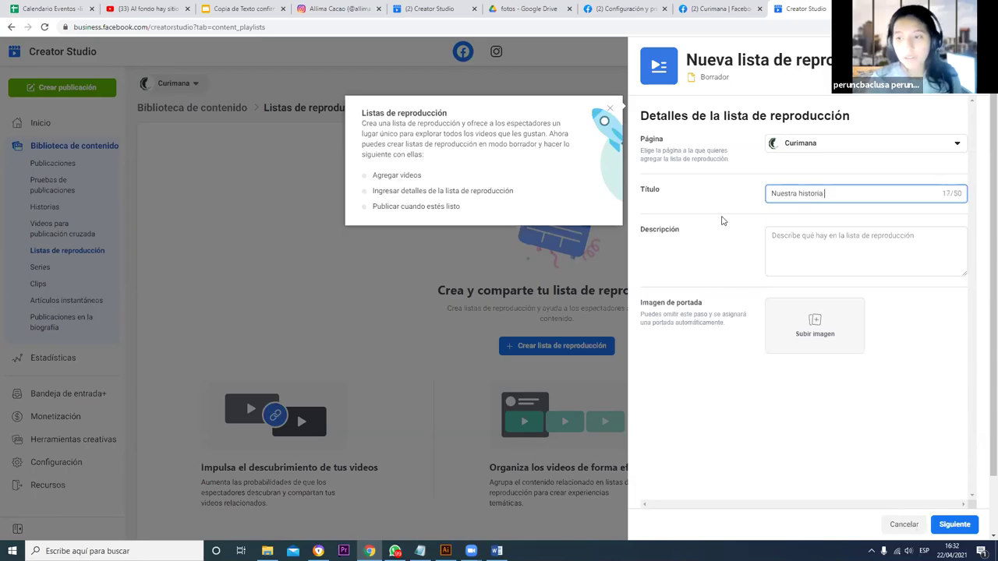
{"action": "left_click", "coordinate": [819, 248]}
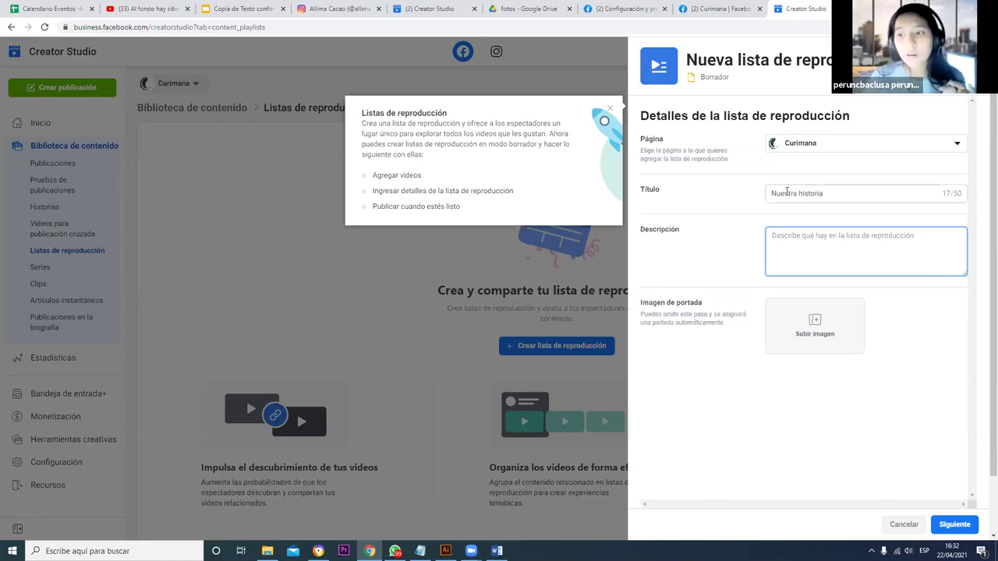
{"action": "left_click_drag", "start_coordinate": [785, 194], "coordinate": [836, 194]}
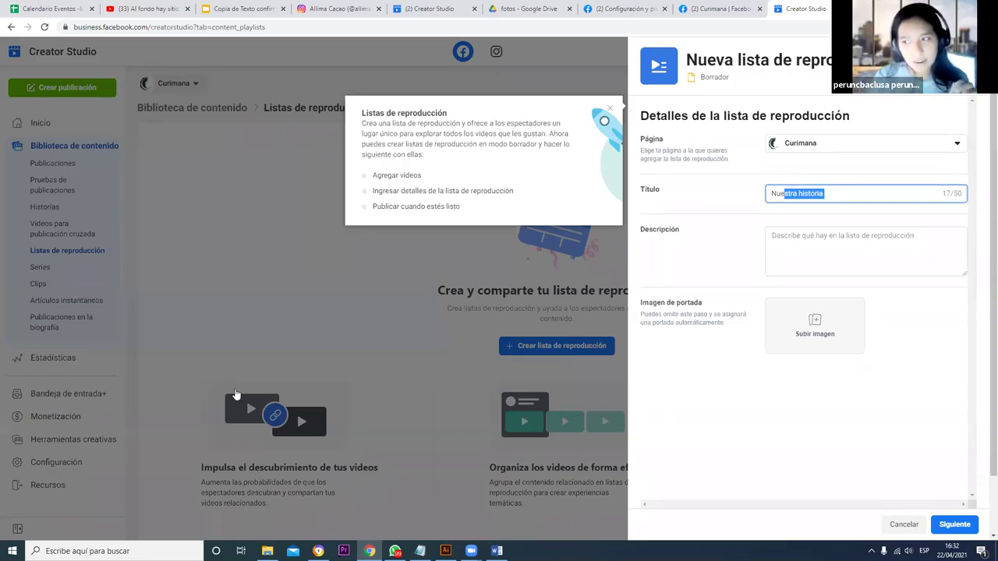
Step: Close the unfinished "Nuestra historia" playlist, discarding its changes
{"action": "left_click", "coordinate": [860, 464]}
{"action": "left_click", "coordinate": [622, 248]}
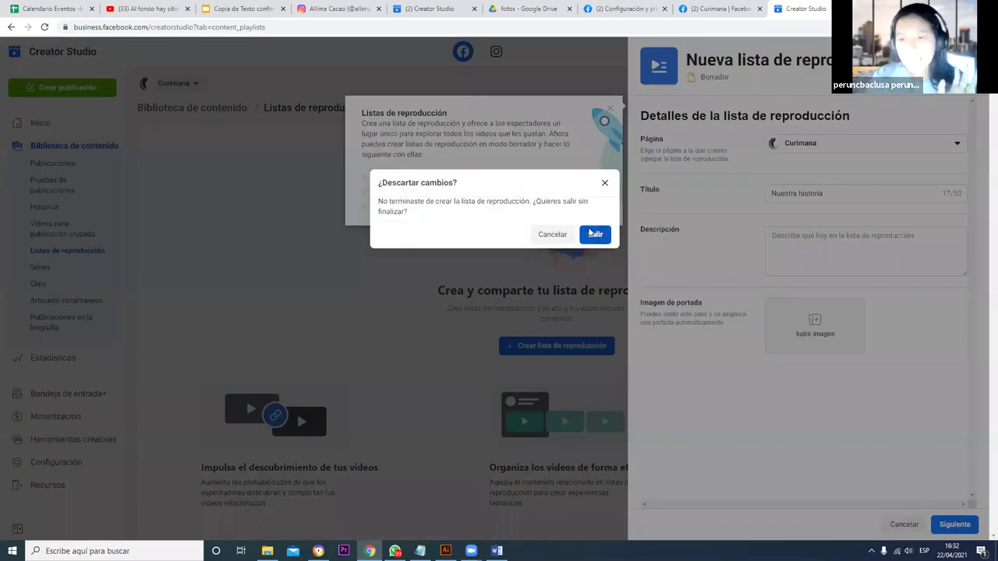
{"action": "left_click", "coordinate": [596, 233]}
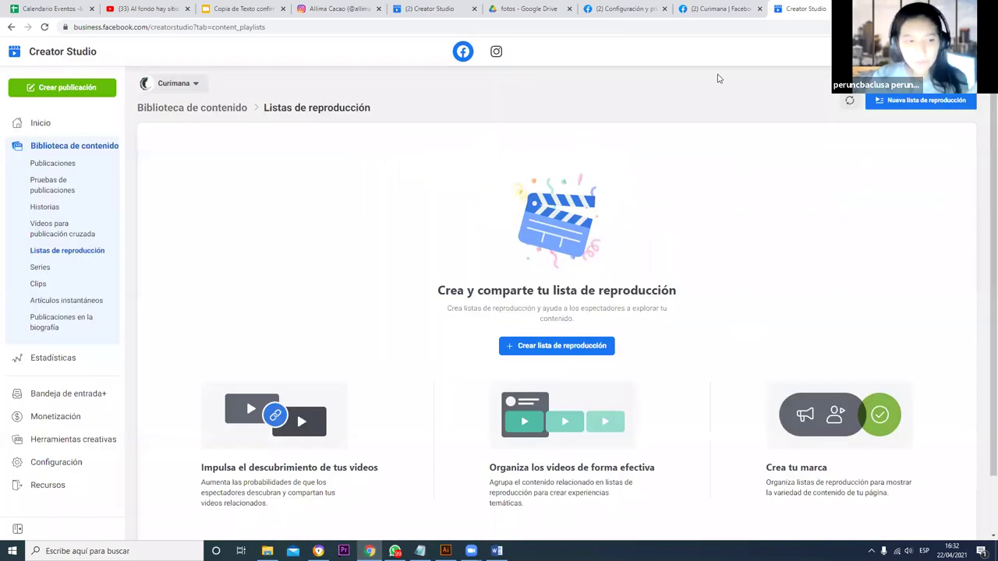
{"action": "scroll", "coordinate": [59, 282], "scroll_direction": "down", "scroll_amount": 1}
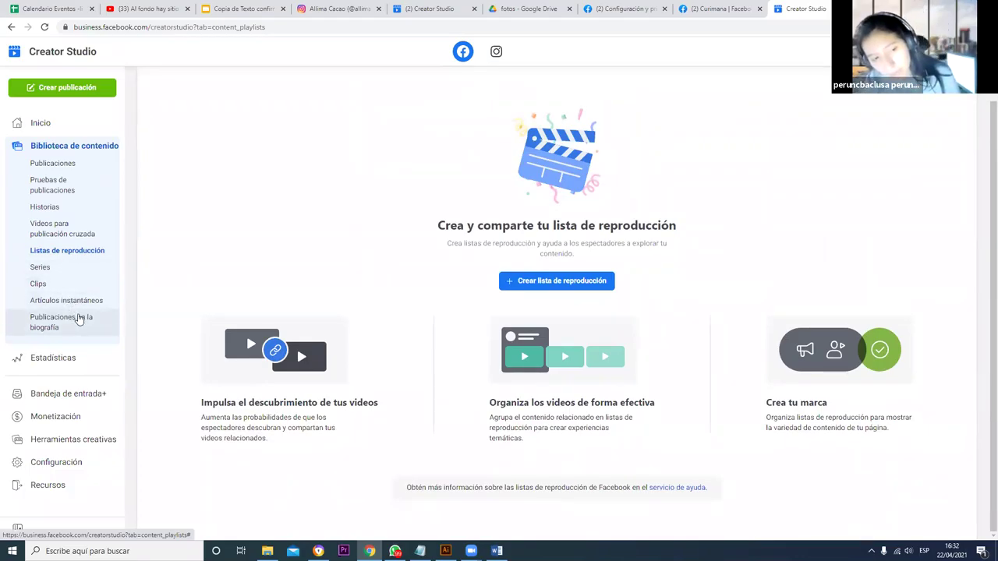
Step: View the Curimana page's timeline posts in the content library
{"action": "left_click", "coordinate": [78, 319]}
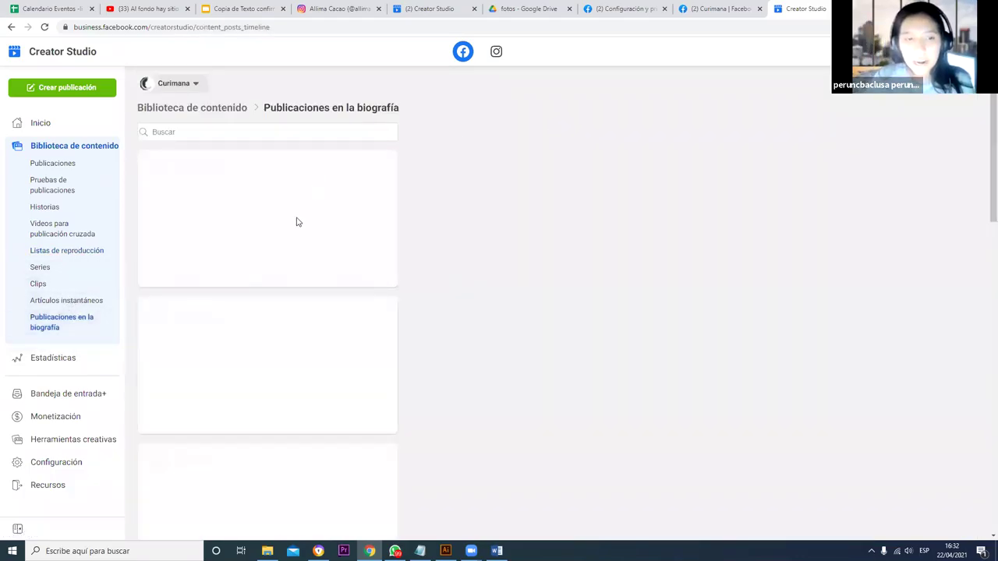
{"action": "scroll", "coordinate": [308, 220], "scroll_direction": "down", "scroll_amount": 15}
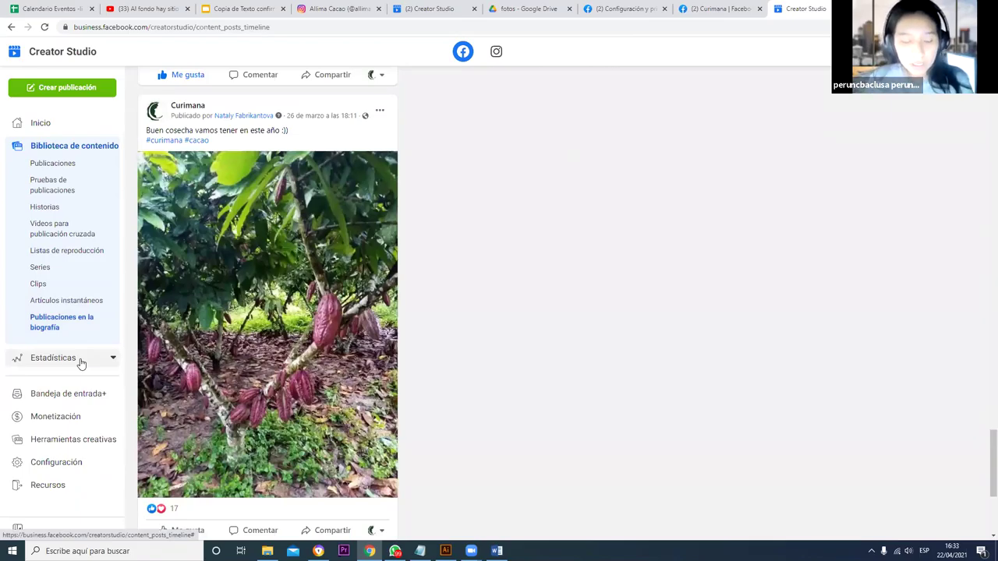
Step: View the video performance statistics for the last 7 days, including the minutes-viewed chart and its summary metrics
{"action": "left_click", "coordinate": [53, 358]}
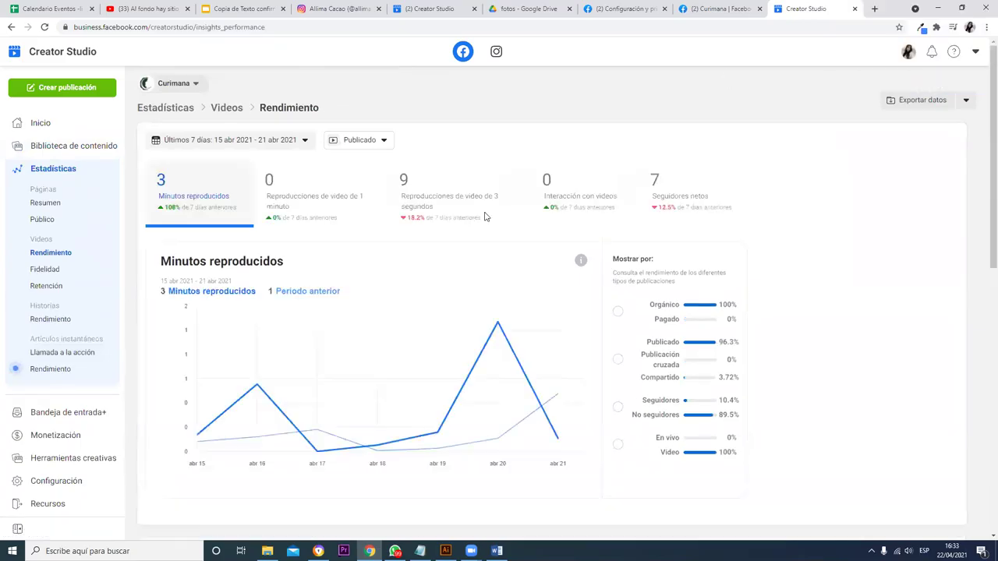
{"action": "scroll", "coordinate": [484, 217], "scroll_direction": "down", "scroll_amount": 1}
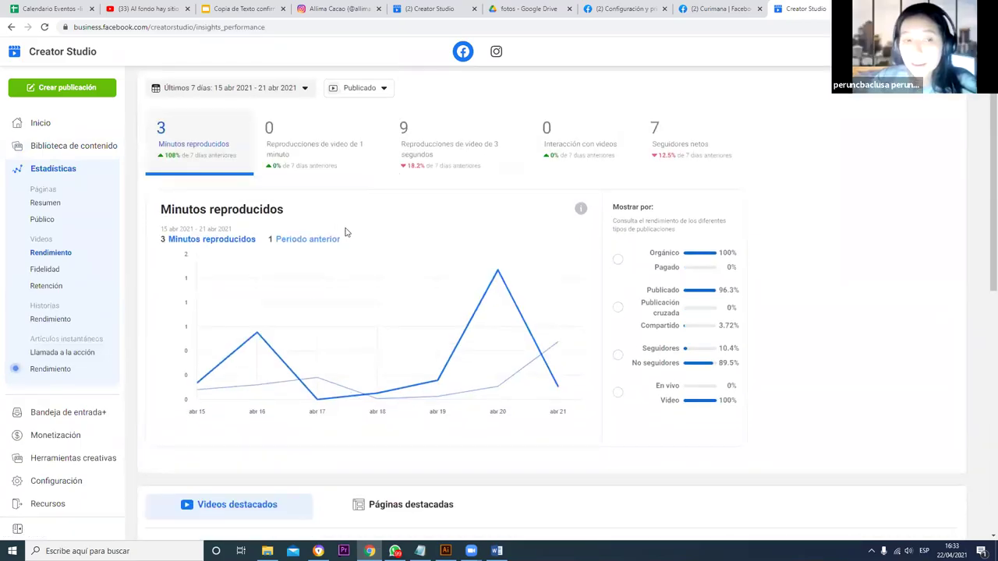
{"action": "scroll", "coordinate": [346, 233], "scroll_direction": "up", "scroll_amount": 1}
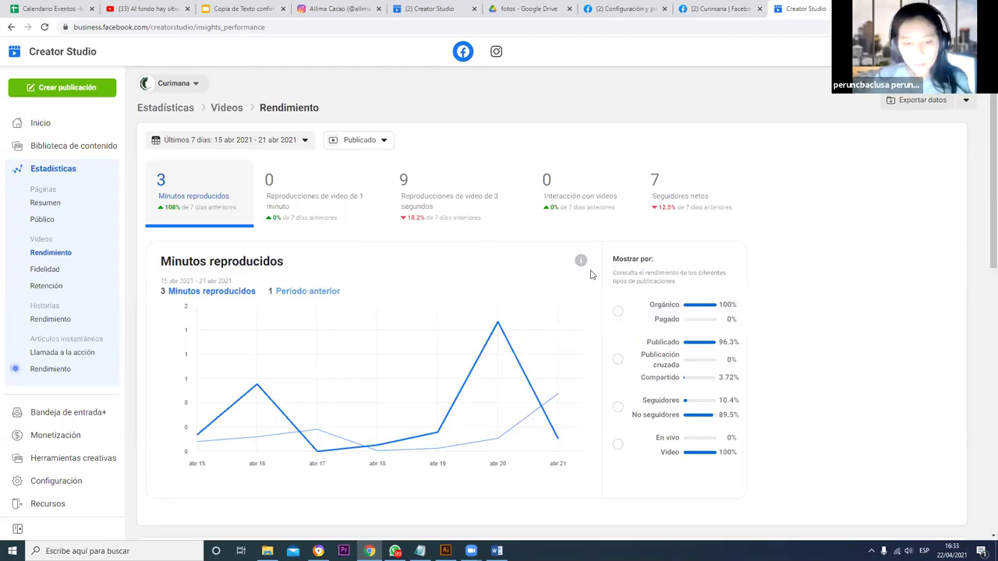
Step: Examine the featured videos table, comparing minutes viewed, 3-second views and interaction, and read the definition of 3-second views
{"action": "scroll", "coordinate": [477, 234], "scroll_direction": "down", "scroll_amount": 3}
{"action": "scroll", "coordinate": [476, 278], "scroll_direction": "down", "scroll_amount": 3}
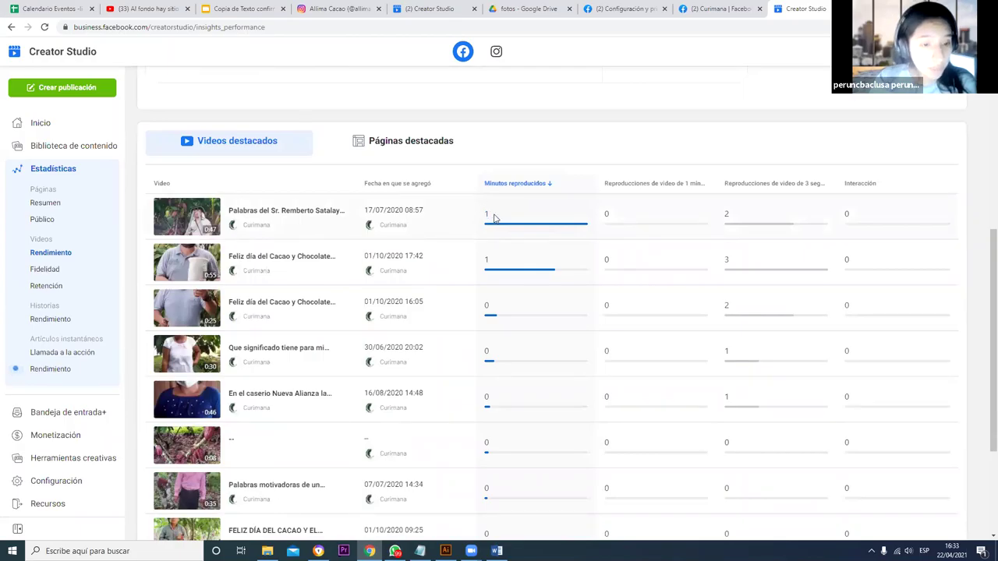
{"action": "double_click", "coordinate": [725, 215]}
{"action": "mouse_move", "coordinate": [755, 188]}
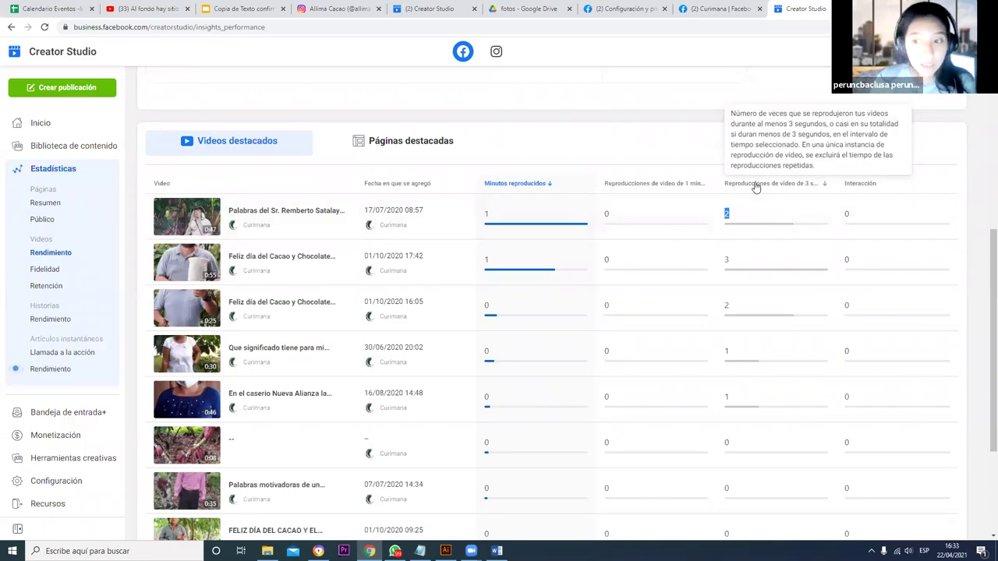
{"action": "scroll", "coordinate": [541, 325], "scroll_direction": "down", "scroll_amount": 5}
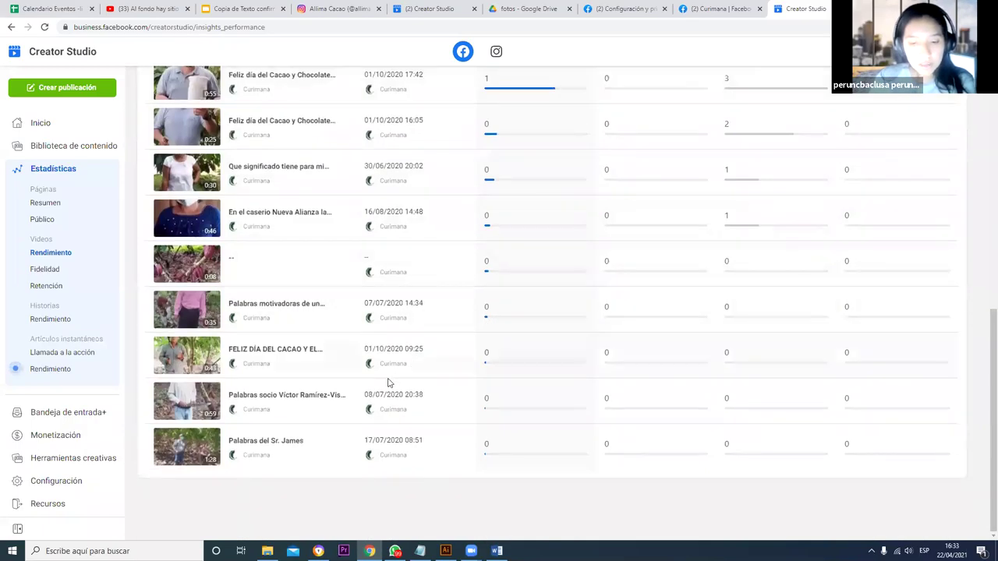
{"action": "scroll", "coordinate": [413, 366], "scroll_direction": "up", "scroll_amount": 3}
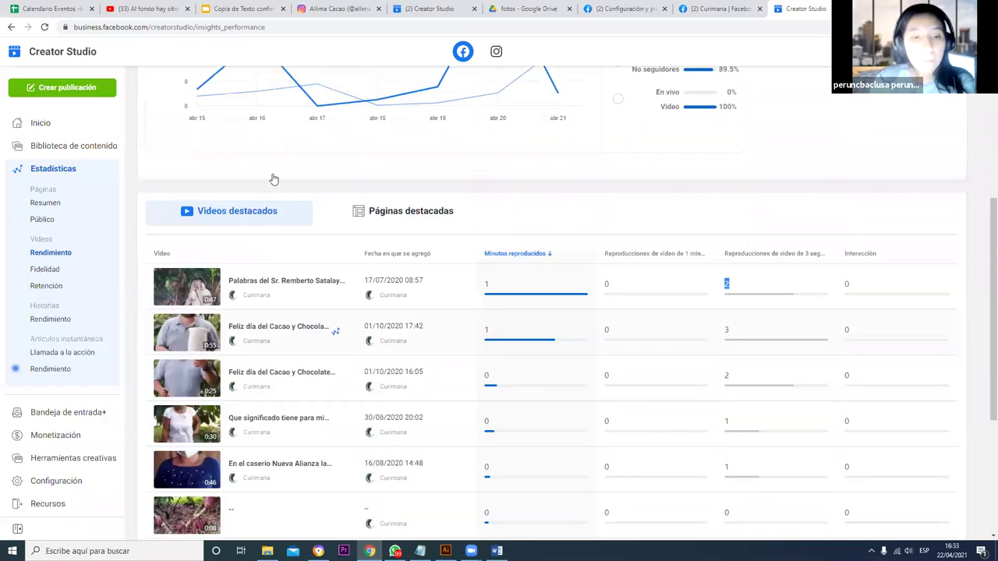
{"action": "scroll", "coordinate": [281, 139], "scroll_direction": "down", "scroll_amount": 2}
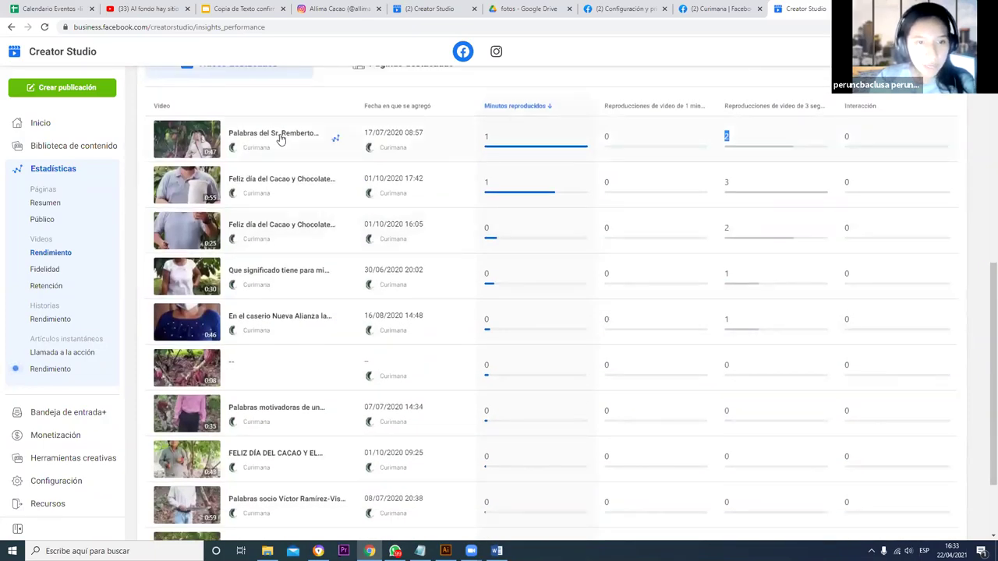
Step: Show the insights of the first featured video and read its cumulative 3-second views chart from publication to the latest date
{"action": "left_click", "coordinate": [255, 134]}
{"action": "left_click", "coordinate": [255, 134]}
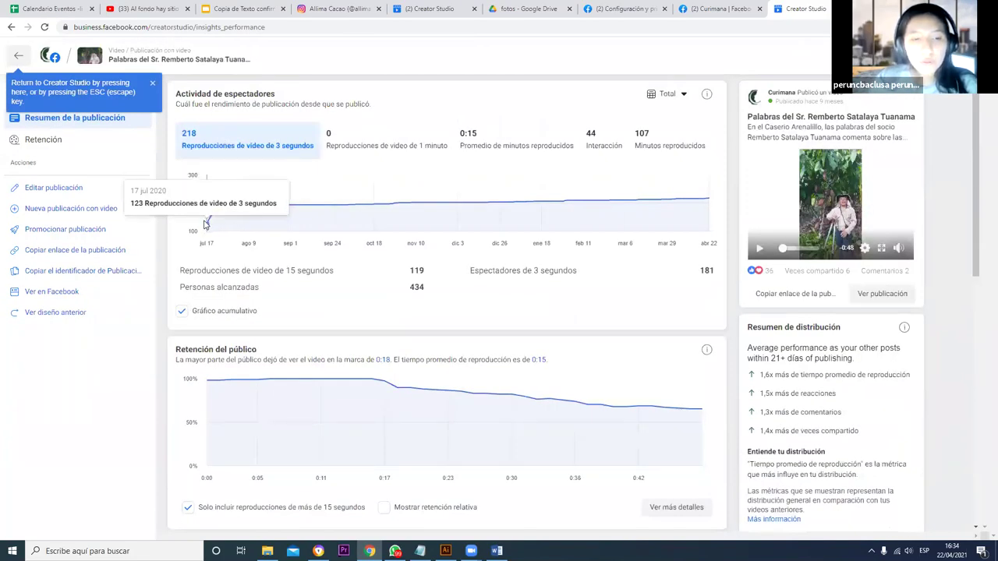
{"action": "mouse_move", "coordinate": [214, 212]}
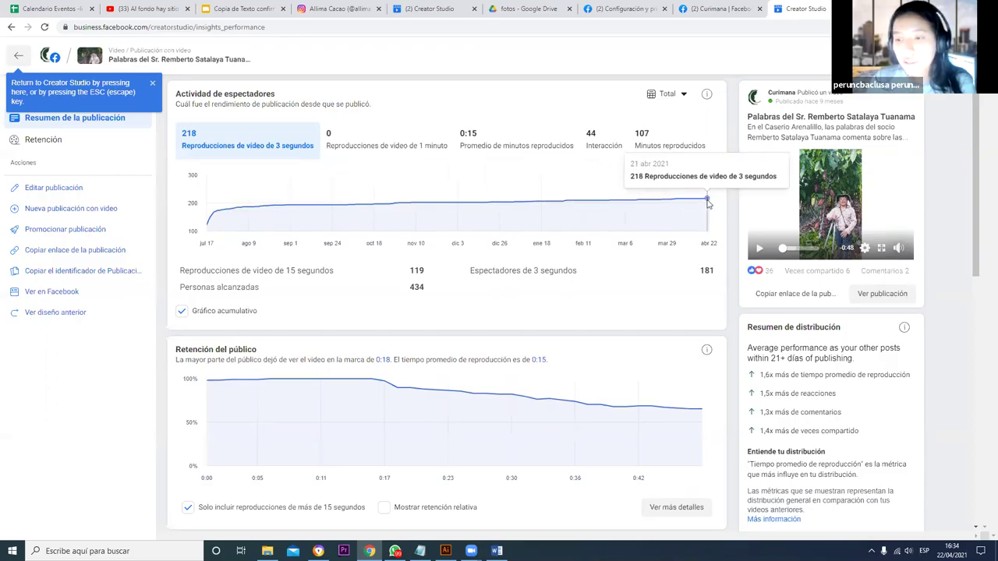
{"action": "mouse_move", "coordinate": [663, 147]}
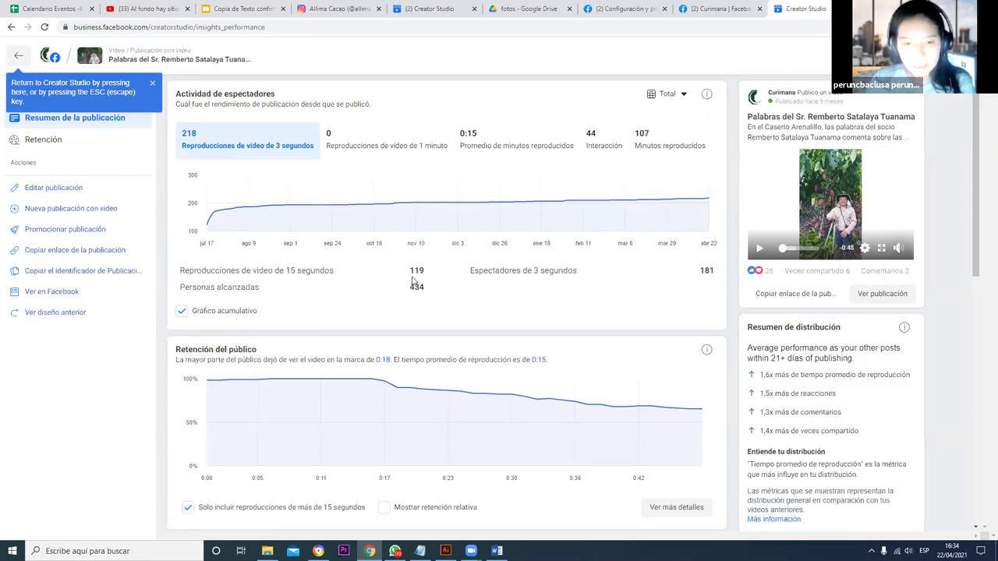
Step: Check the video's count of 15-second views in the viewer activity section, dismissing the WhatsApp notification
{"action": "left_click_drag", "start_coordinate": [415, 273], "coordinate": [358, 273]}
{"action": "double_click", "coordinate": [320, 273]}
{"action": "triple_click", "coordinate": [320, 273]}
{"action": "double_click", "coordinate": [321, 272]}
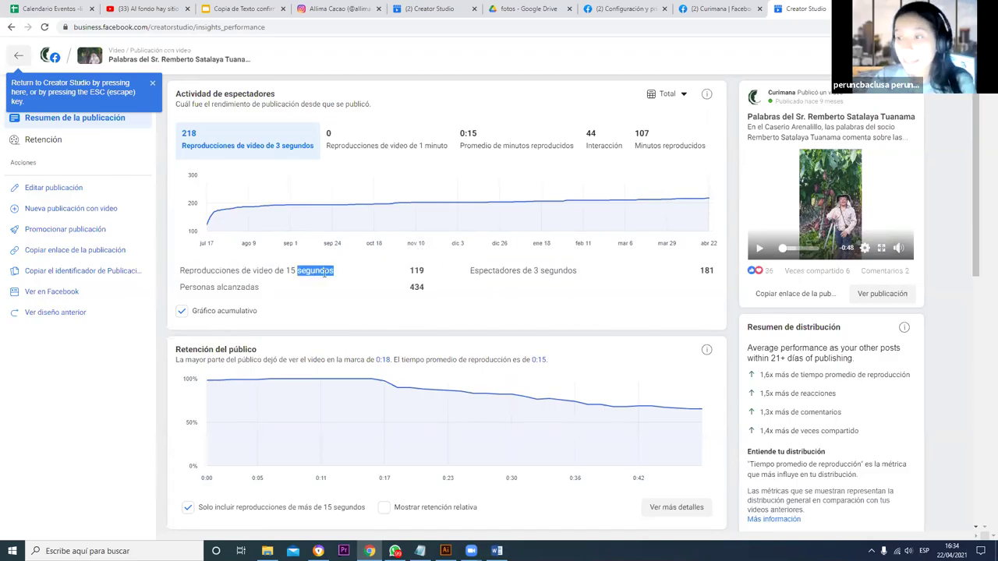
{"action": "triple_click", "coordinate": [324, 273]}
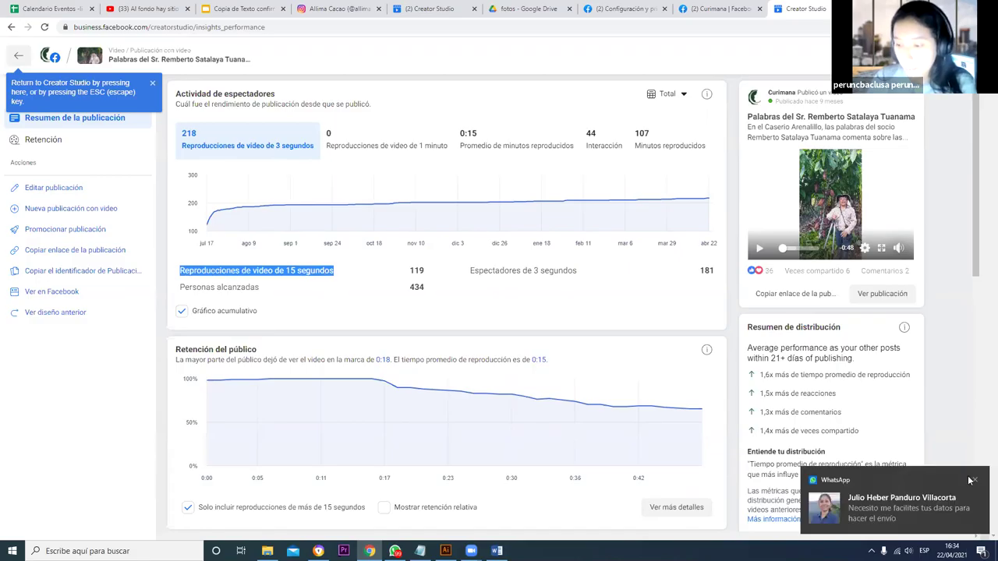
{"action": "left_click", "coordinate": [974, 481]}
{"action": "left_click_drag", "start_coordinate": [413, 271], "coordinate": [433, 271]}
{"action": "left_click", "coordinate": [427, 272]}
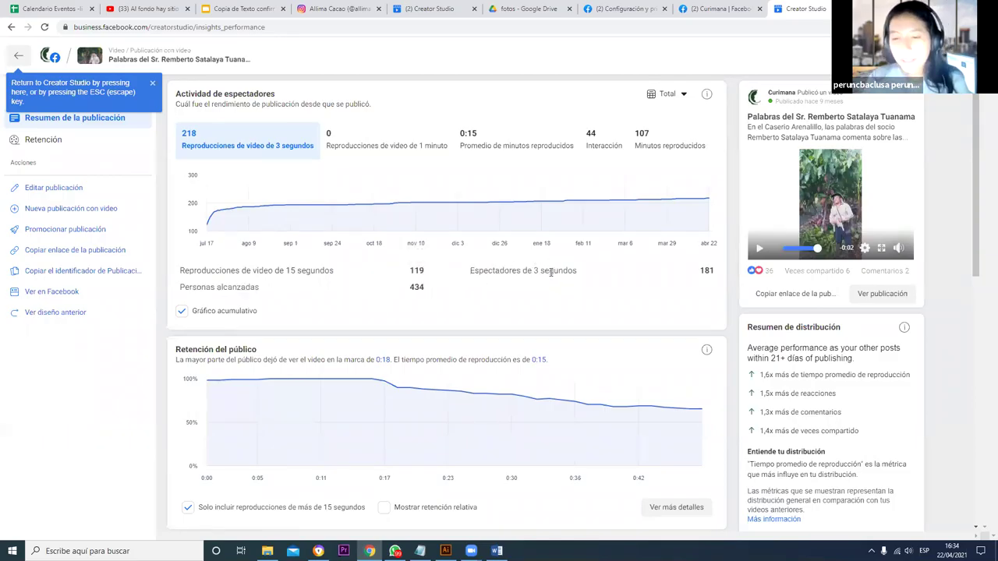
Step: Compare the video's 3-second viewers with its 15-second views and the number of people reached
{"action": "triple_click", "coordinate": [550, 270]}
{"action": "left_click", "coordinate": [704, 271]}
{"action": "double_click", "coordinate": [704, 270]}
{"action": "left_click", "coordinate": [701, 270]}
{"action": "double_click", "coordinate": [704, 271]}
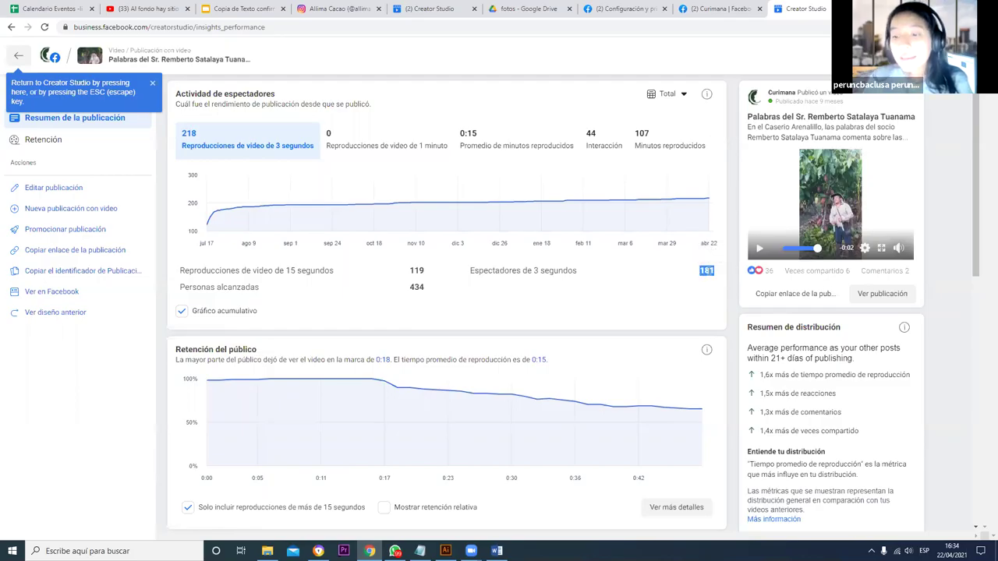
{"action": "double_click", "coordinate": [418, 273]}
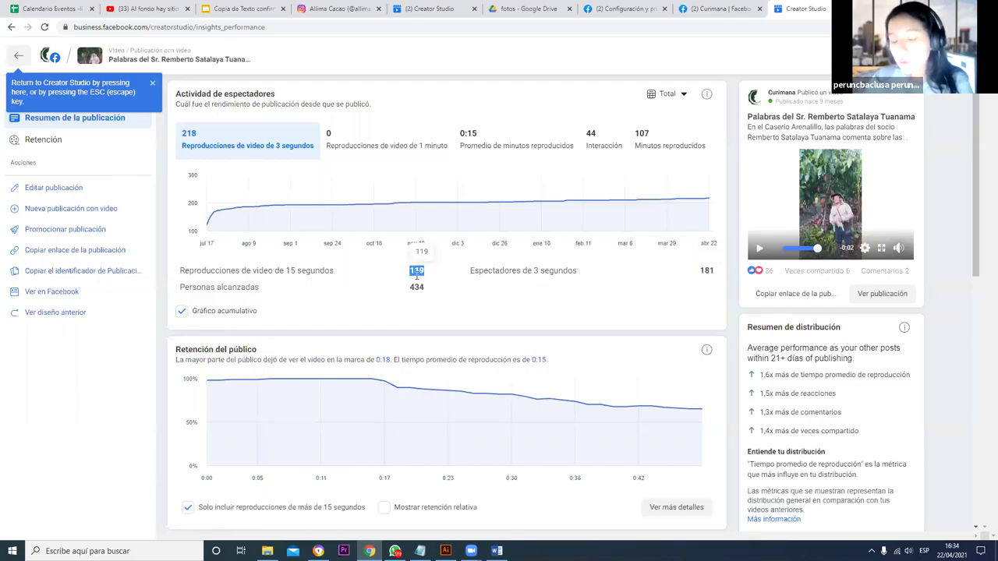
{"action": "left_click", "coordinate": [423, 283]}
{"action": "double_click", "coordinate": [425, 285]}
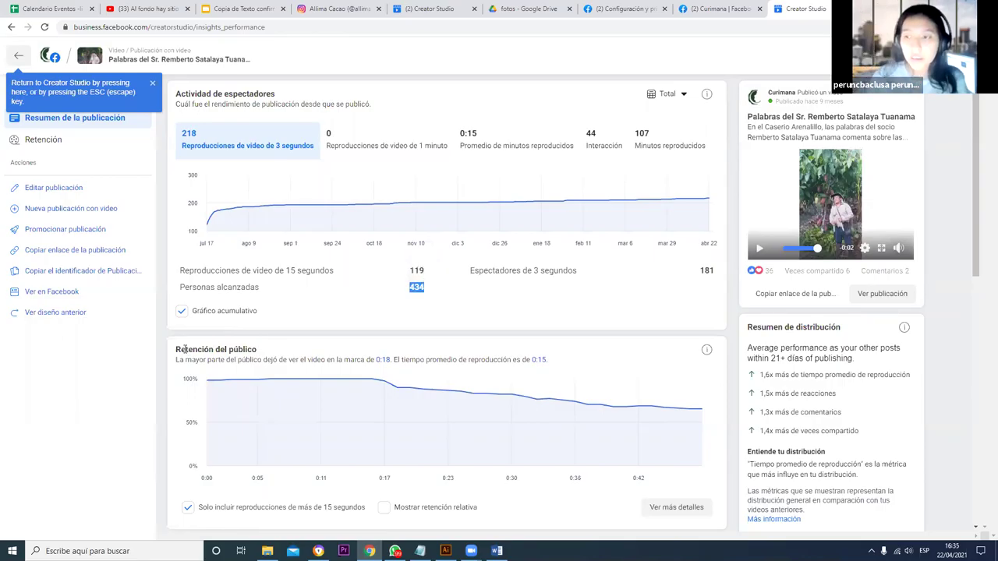
Step: Examine the video's audience retention chart, reading the retention percentage at the start and at 0:17
{"action": "scroll", "coordinate": [185, 346], "scroll_direction": "down", "scroll_amount": 3}
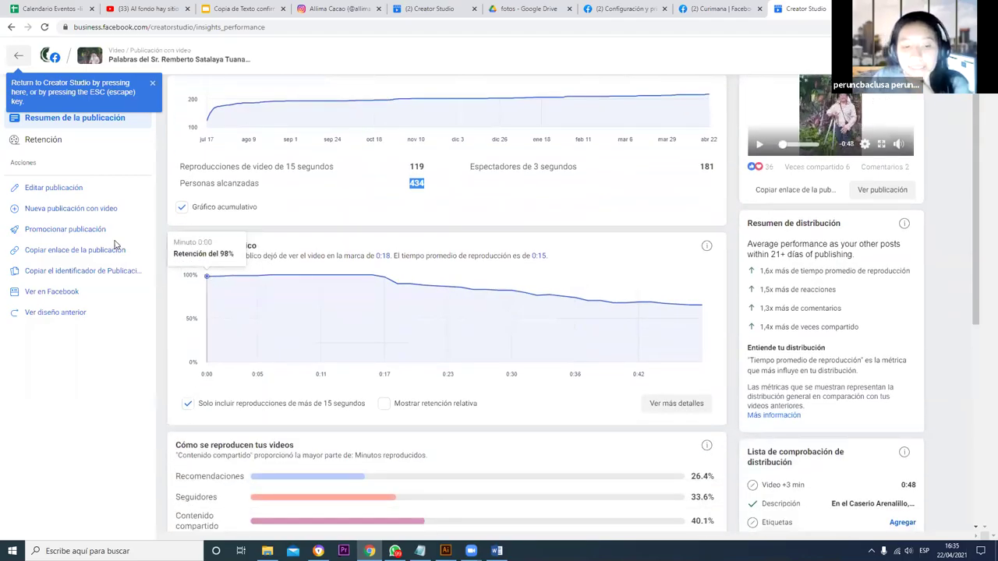
{"action": "left_click", "coordinate": [228, 247]}
{"action": "triple_click", "coordinate": [223, 247]}
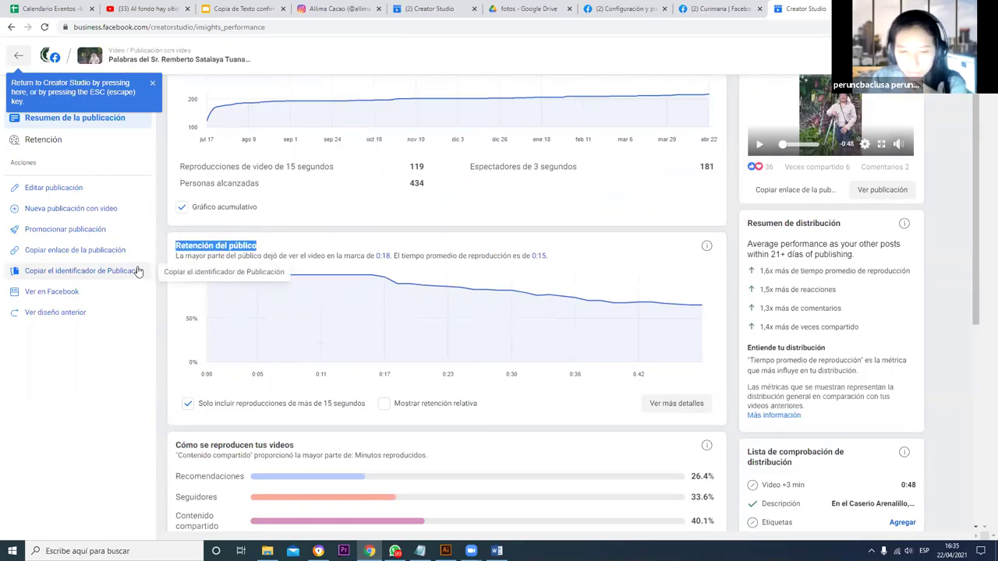
{"action": "mouse_move", "coordinate": [219, 283]}
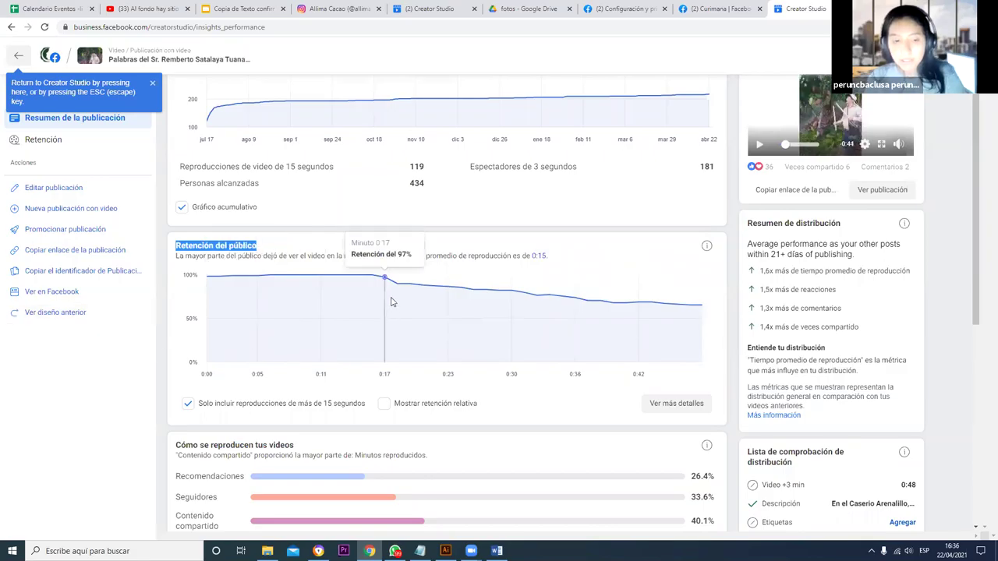
Step: Review how the video is played, broken down by recommendations, followers and shared content
{"action": "scroll", "coordinate": [351, 304], "scroll_direction": "down", "scroll_amount": 2}
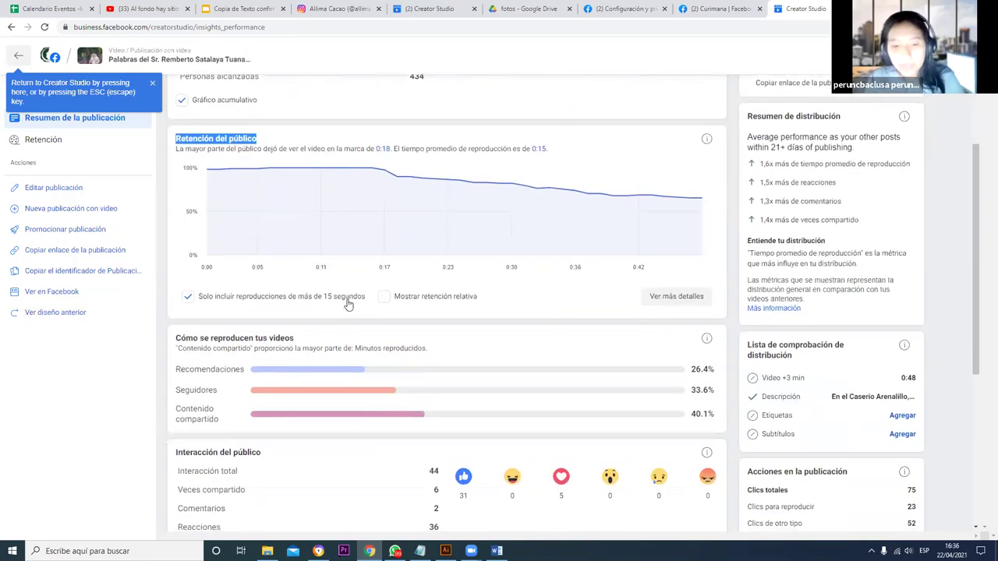
{"action": "scroll", "coordinate": [348, 304], "scroll_direction": "down", "scroll_amount": 1}
{"action": "scroll", "coordinate": [351, 290], "scroll_direction": "down", "scroll_amount": 1}
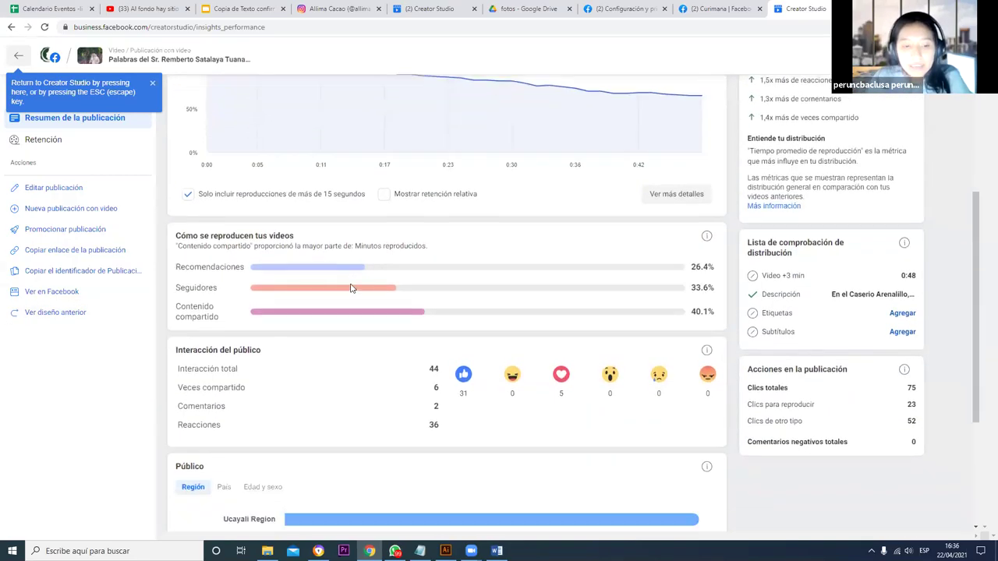
Step: Examine the video's audience interaction figures: total interaction, shares, comments and the count of each reaction type
{"action": "scroll", "coordinate": [351, 288], "scroll_direction": "down", "scroll_amount": 3}
{"action": "left_click_drag", "start_coordinate": [208, 196], "coordinate": [277, 197]}
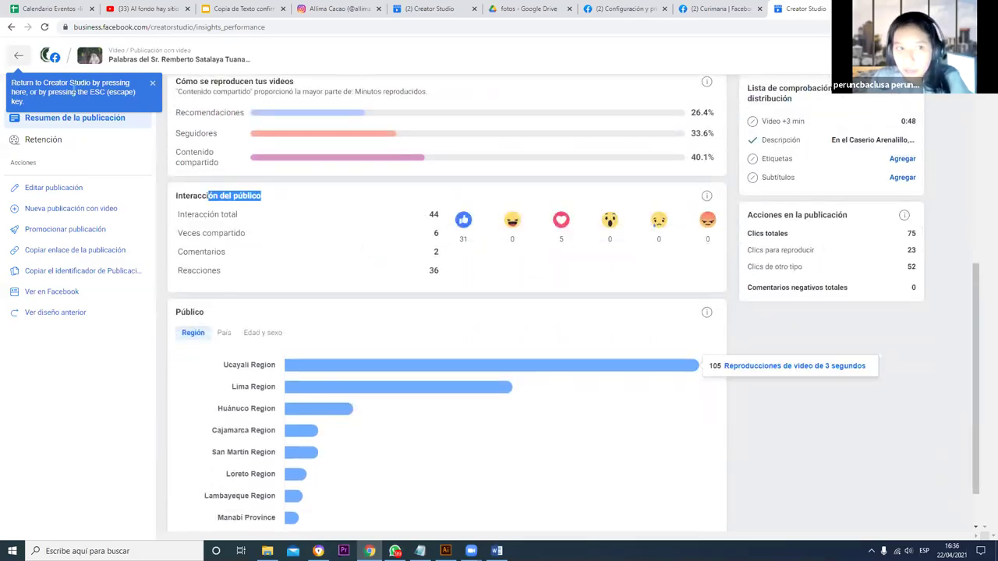
{"action": "left_click_drag", "start_coordinate": [199, 215], "coordinate": [438, 217]}
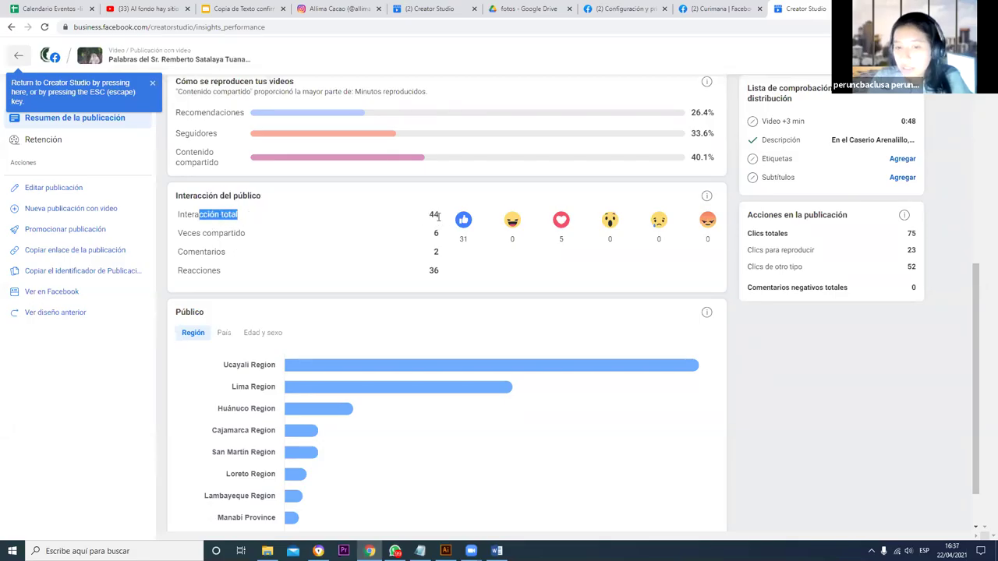
{"action": "double_click", "coordinate": [434, 215]}
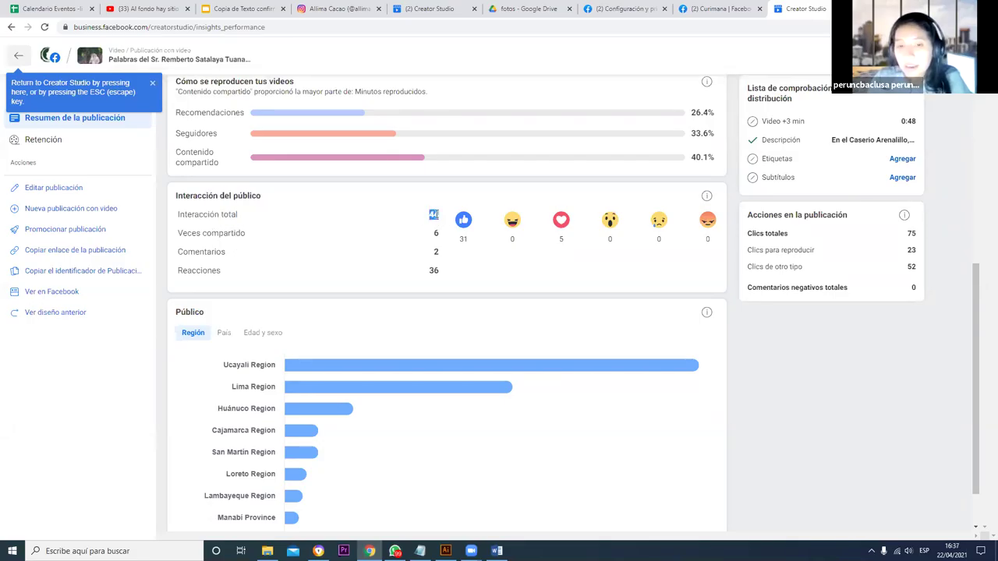
{"action": "left_click_drag", "start_coordinate": [199, 215], "coordinate": [236, 218]}
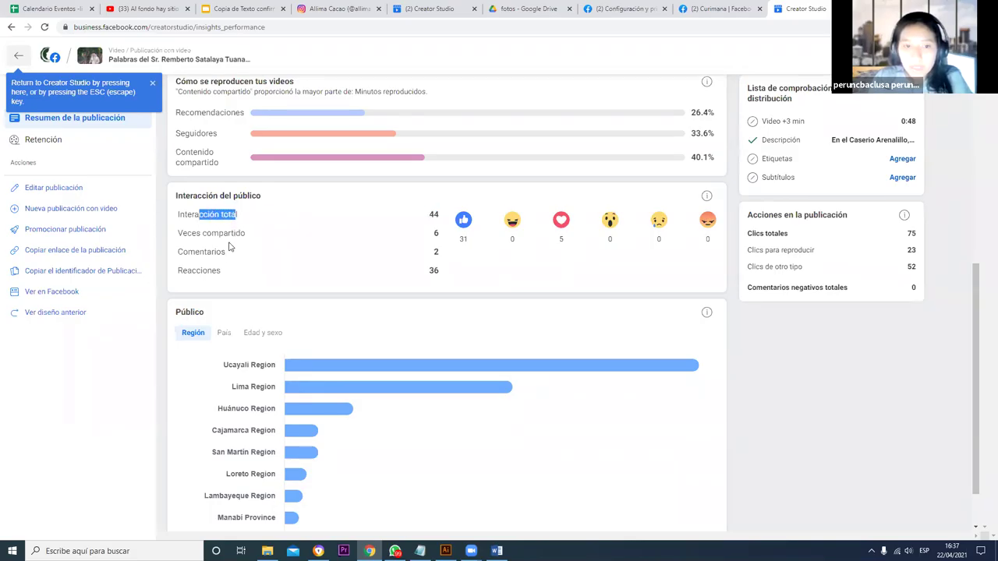
{"action": "double_click", "coordinate": [436, 234]}
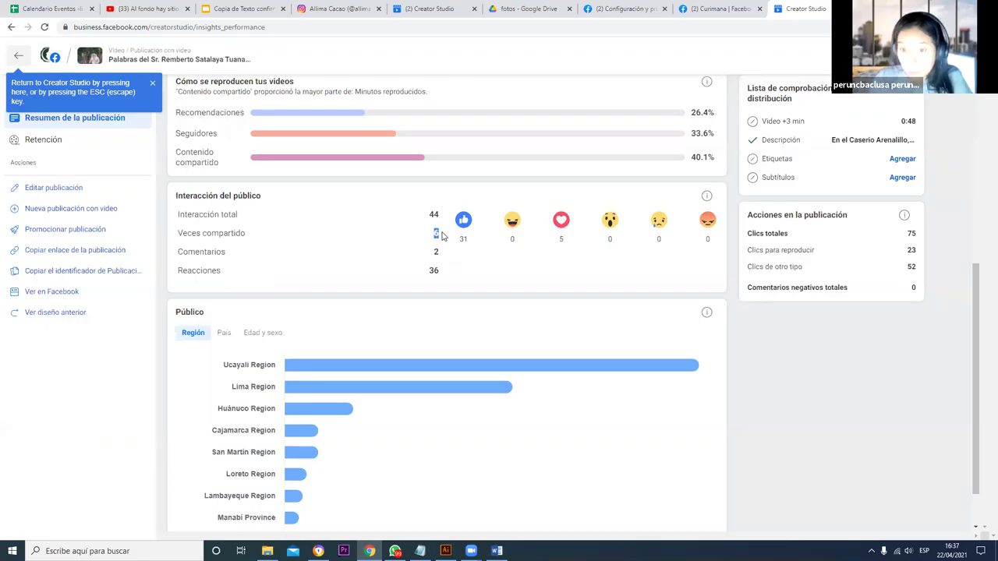
{"action": "left_click_drag", "start_coordinate": [460, 241], "coordinate": [547, 249]}
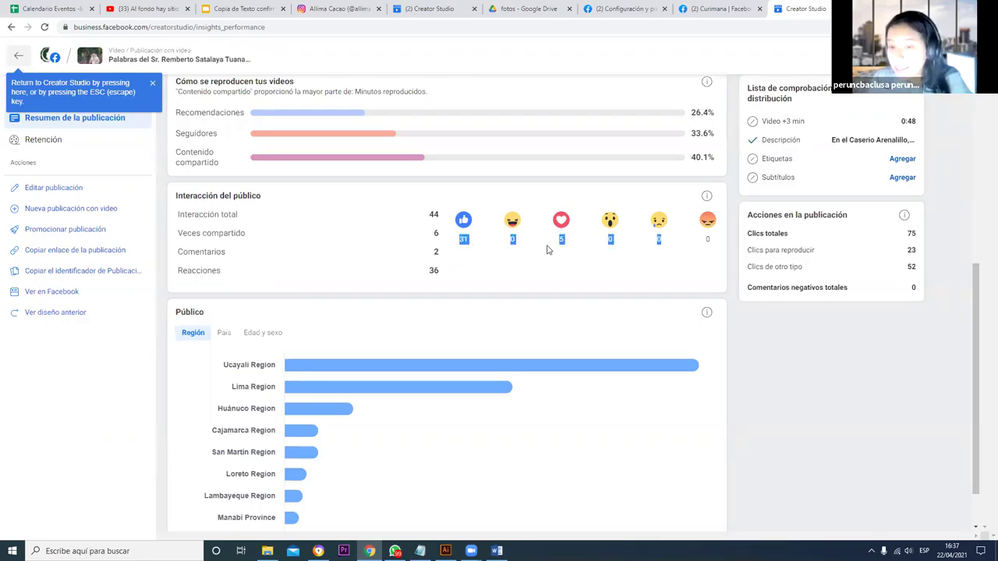
{"action": "double_click", "coordinate": [562, 239]}
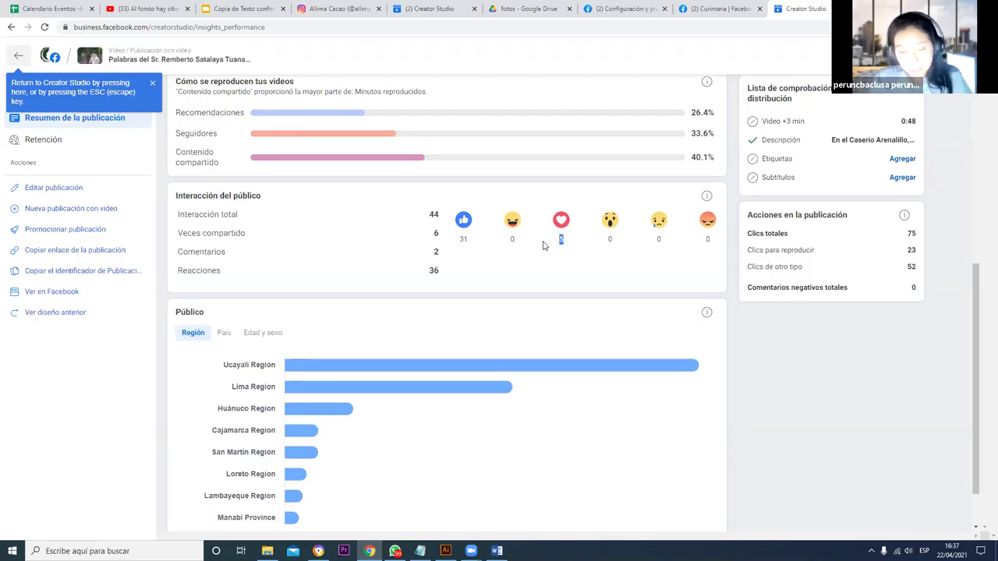
Step: Examine the video's audience by region, reading the 3-second views for the Ucayali and Lima regions
{"action": "scroll", "coordinate": [442, 327], "scroll_direction": "down", "scroll_amount": 1}
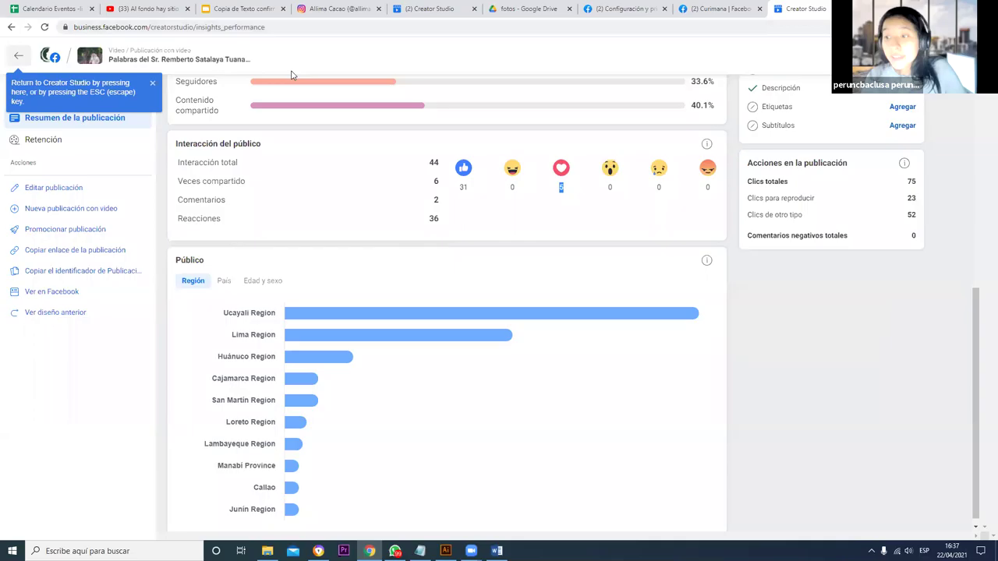
{"action": "scroll", "coordinate": [289, 209], "scroll_direction": "down", "scroll_amount": 1}
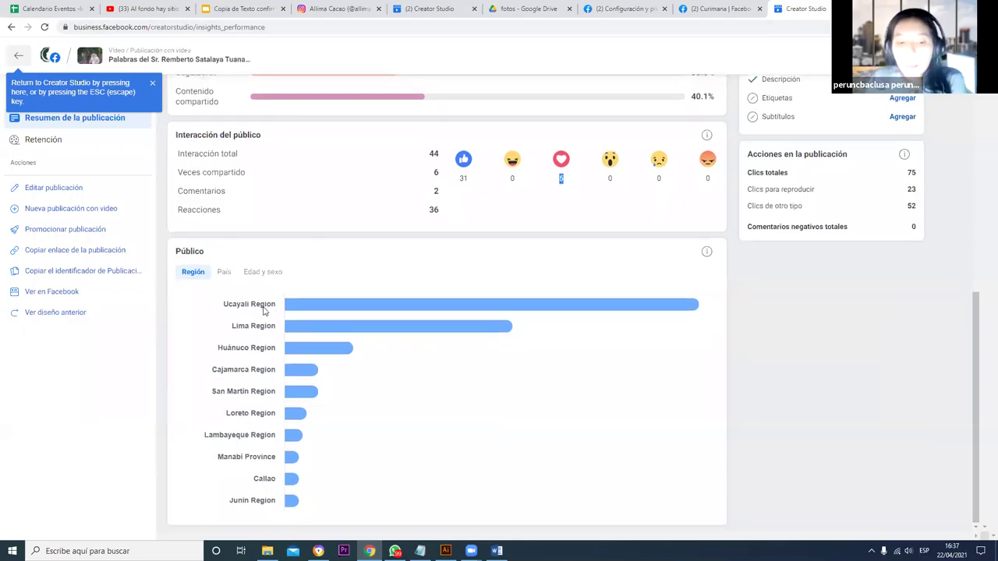
{"action": "mouse_move", "coordinate": [678, 309]}
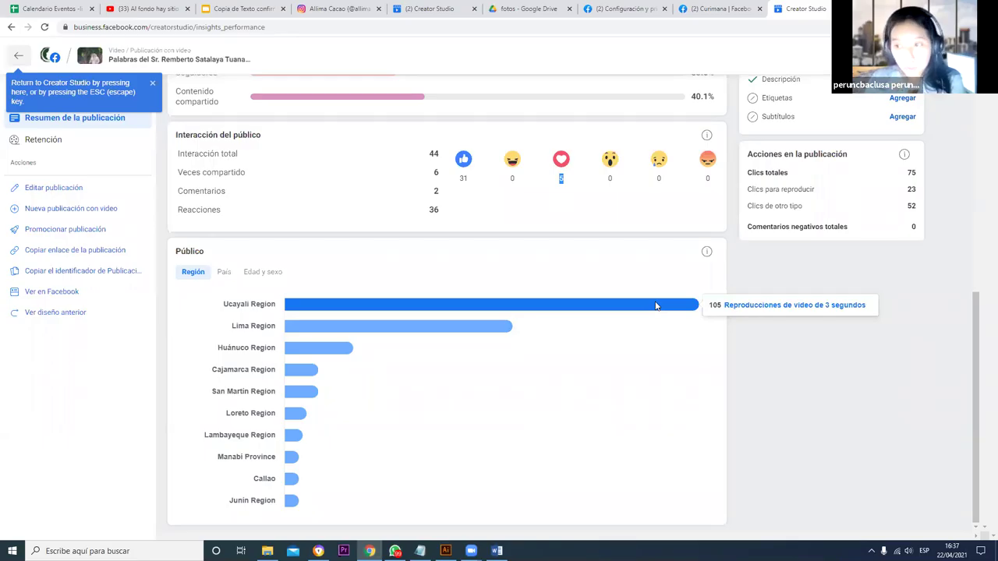
{"action": "mouse_move", "coordinate": [505, 330]}
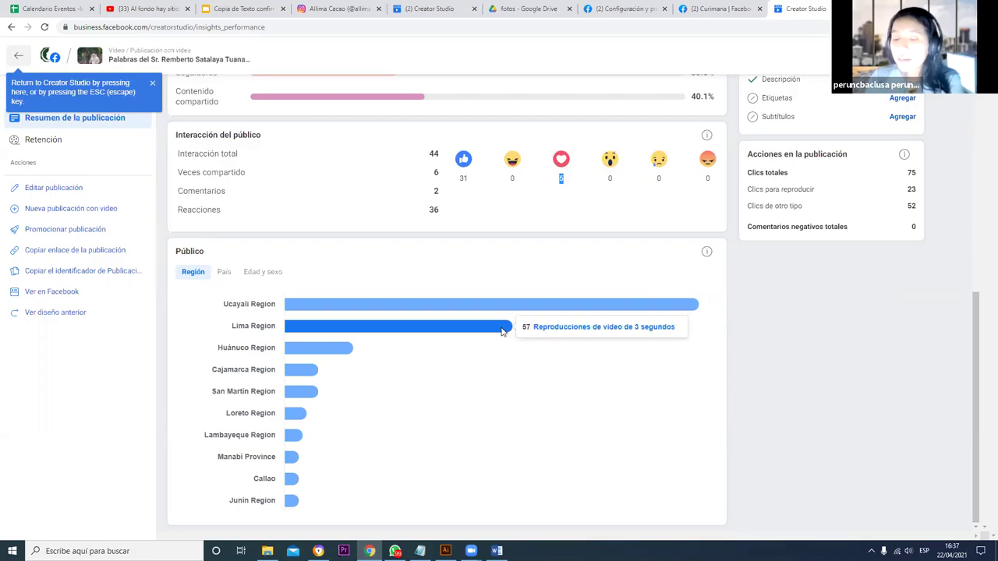
Step: Read the video's 3-second views for the remaining regions, from Huánuco, Cajamarca and San Martín down to Junín
{"action": "mouse_move", "coordinate": [349, 353]}
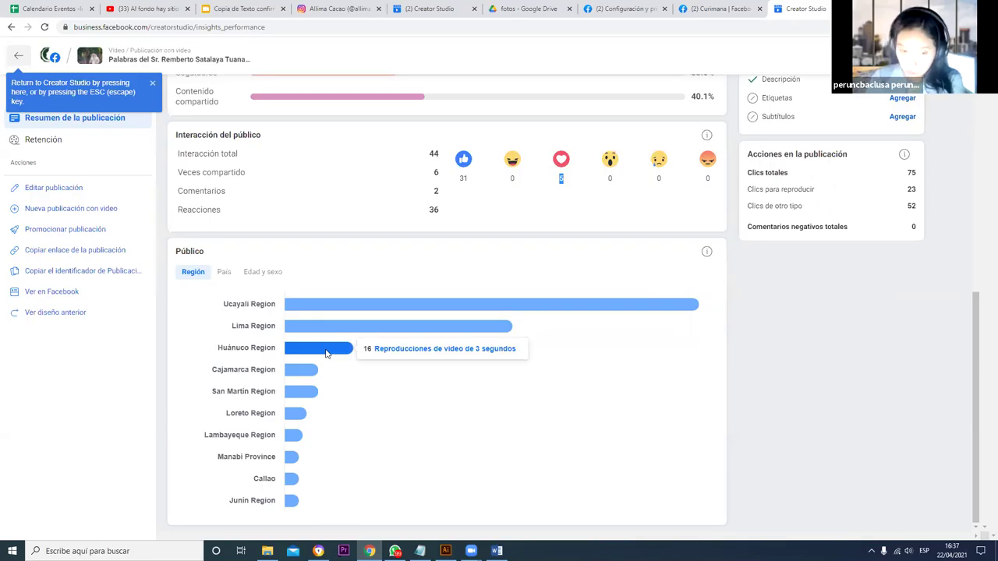
{"action": "mouse_move", "coordinate": [311, 376]}
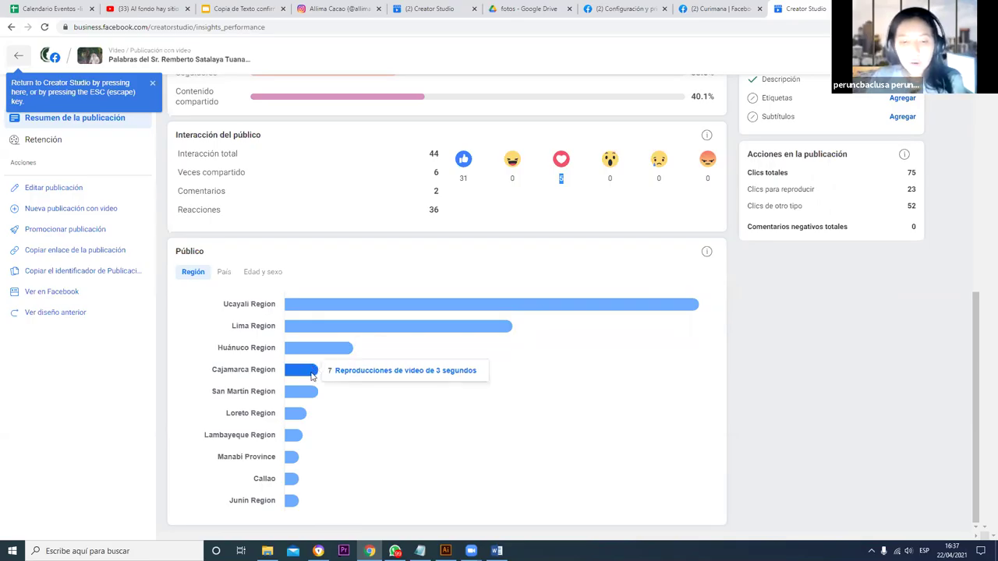
{"action": "mouse_move", "coordinate": [309, 396]}
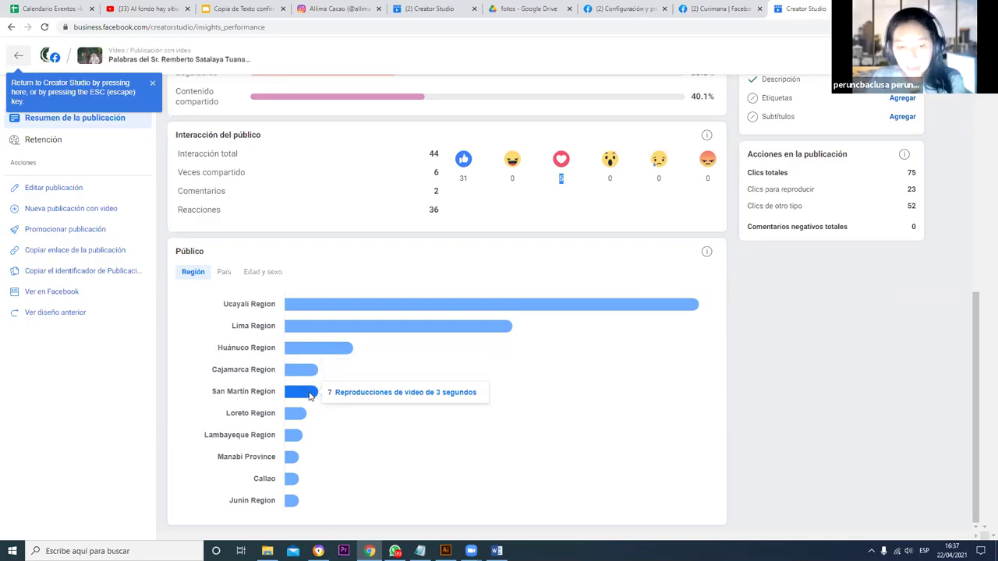
{"action": "mouse_move", "coordinate": [295, 417]}
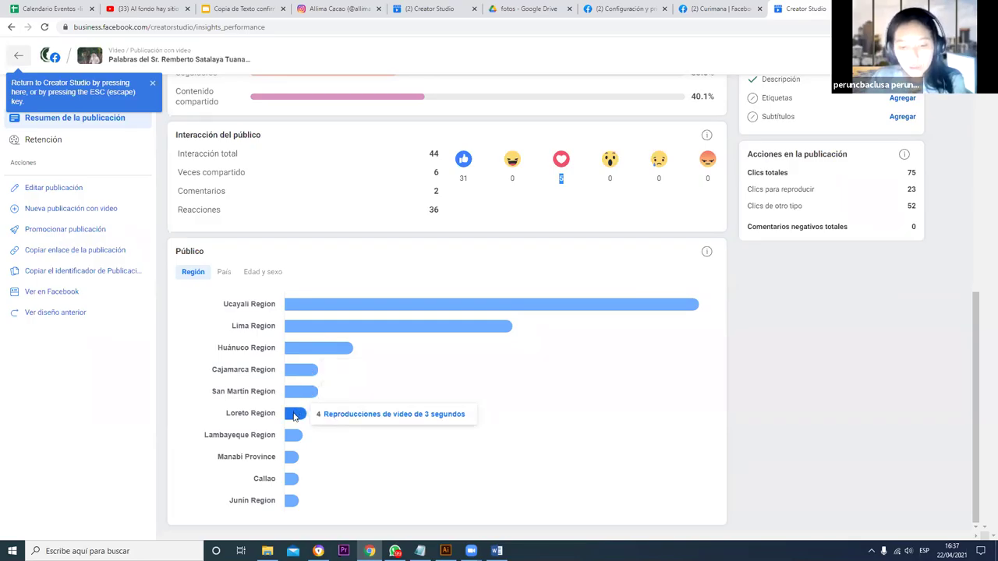
{"action": "mouse_move", "coordinate": [290, 440]}
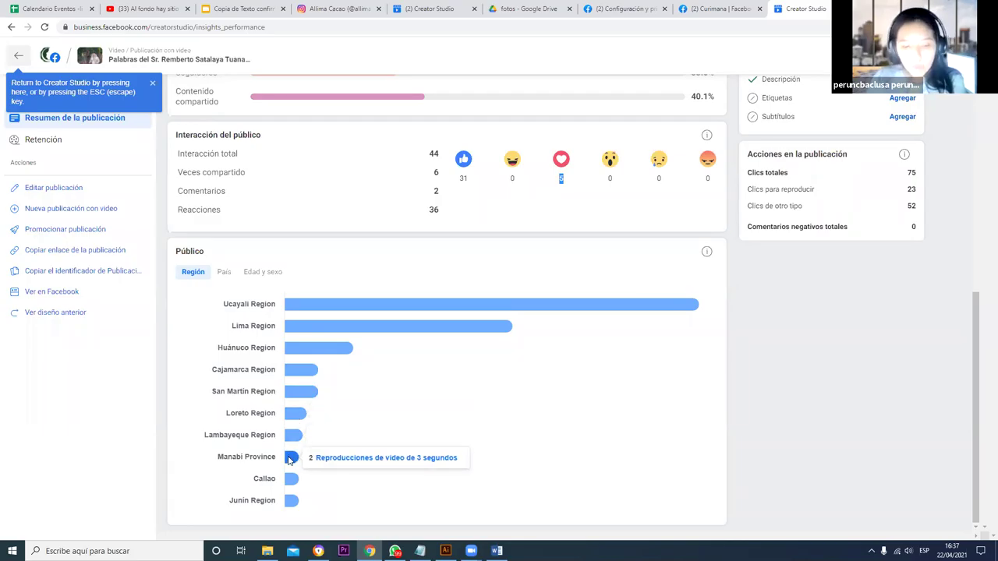
{"action": "mouse_move", "coordinate": [296, 508]}
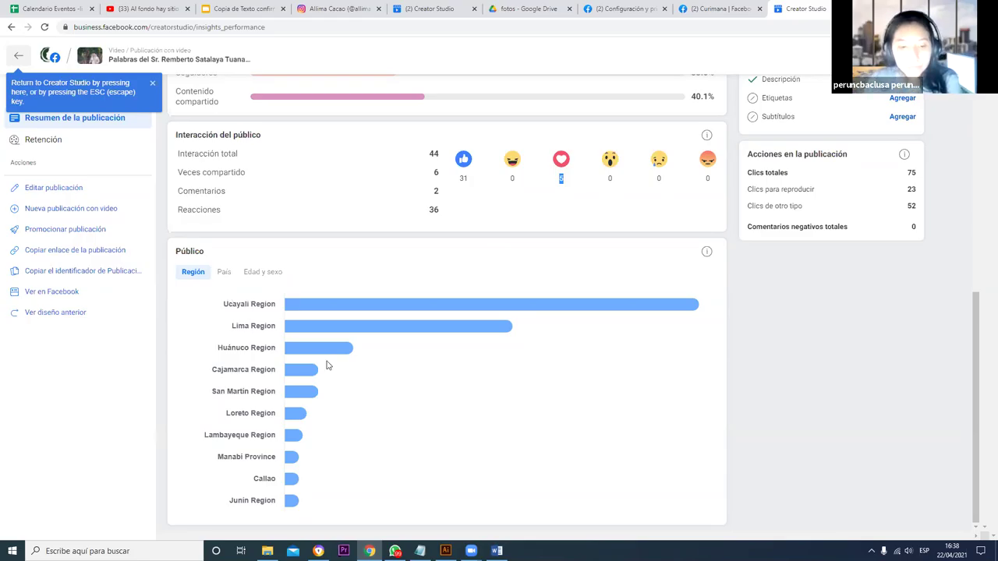
Step: Return from the video's details to the video performance page and review the minutes-viewed chart and featured videos list
{"action": "scroll", "coordinate": [552, 242], "scroll_direction": "up", "scroll_amount": 6}
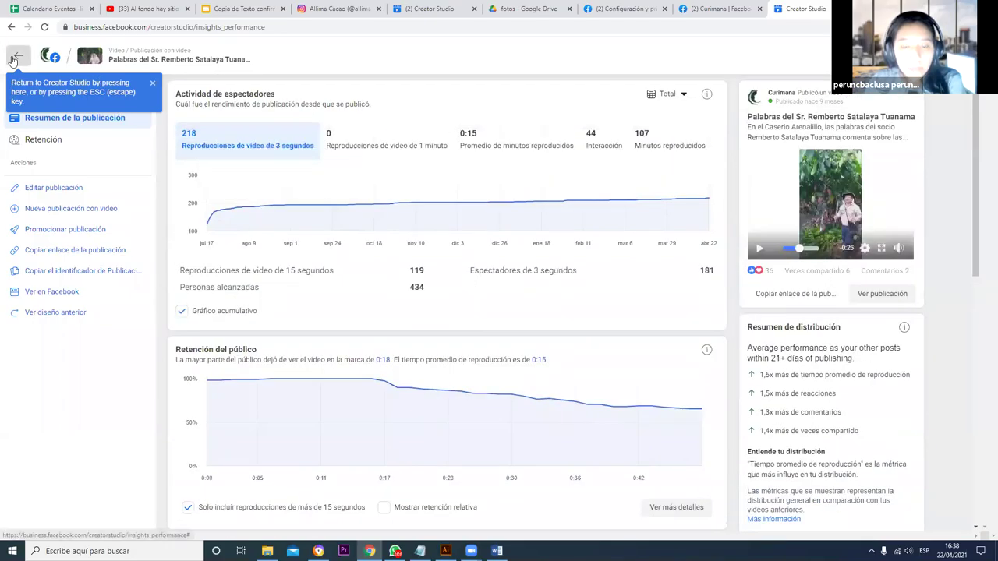
{"action": "left_click", "coordinate": [18, 56]}
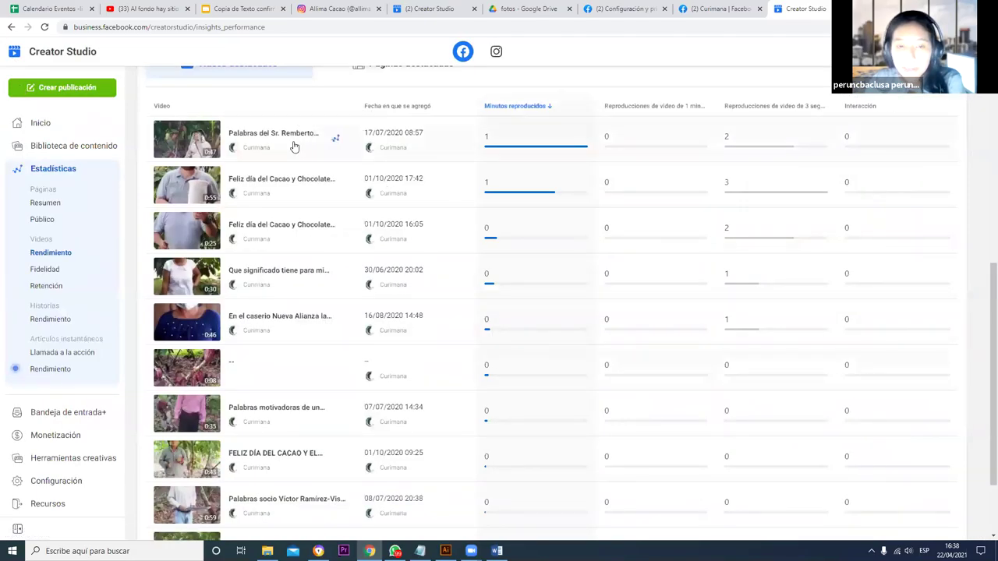
{"action": "scroll", "coordinate": [485, 297], "scroll_direction": "up", "scroll_amount": 1}
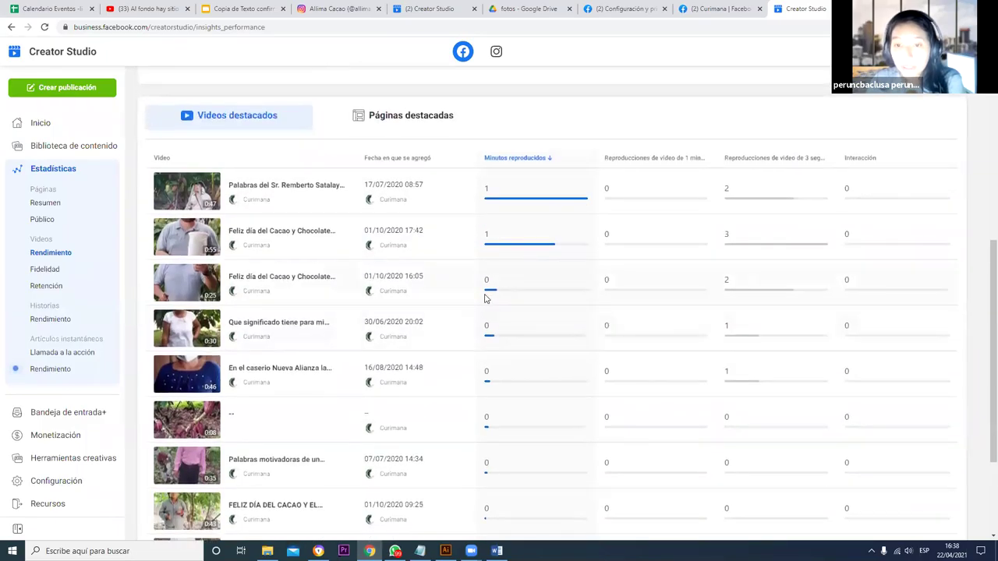
{"action": "scroll", "coordinate": [477, 316], "scroll_direction": "up", "scroll_amount": 5}
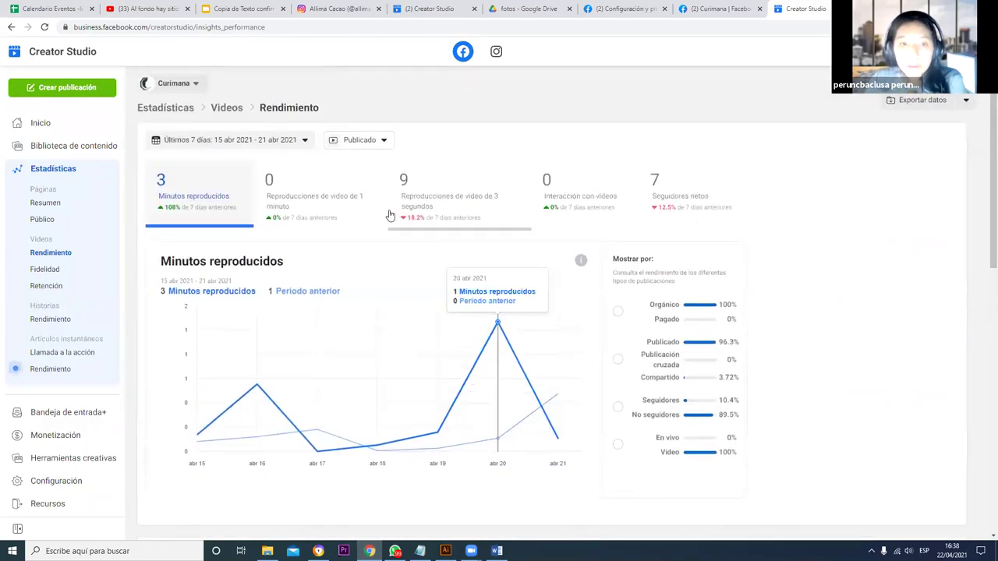
{"action": "scroll", "coordinate": [405, 254], "scroll_direction": "down", "scroll_amount": 2}
{"action": "scroll", "coordinate": [405, 253], "scroll_direction": "up", "scroll_amount": 1}
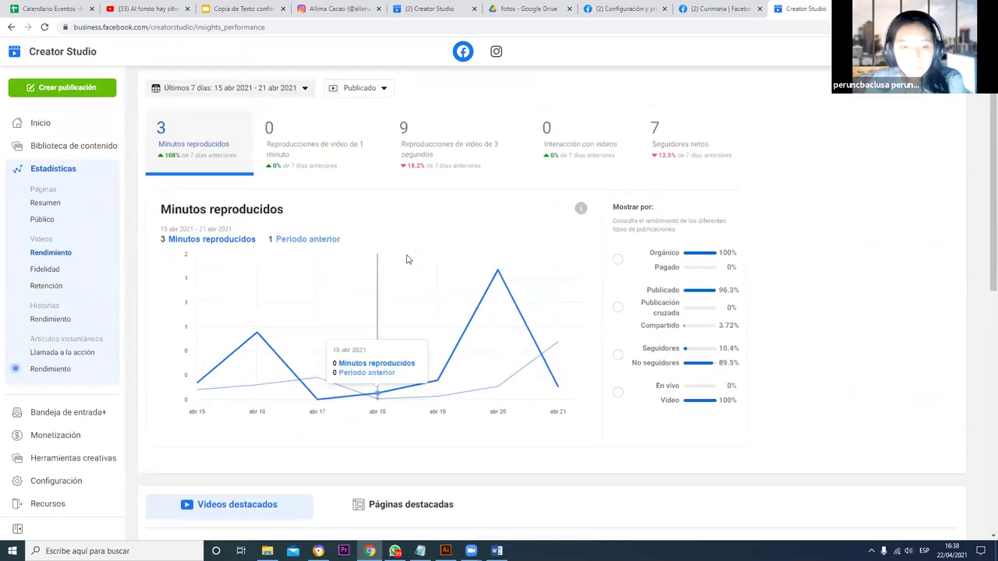
{"action": "scroll", "coordinate": [406, 259], "scroll_direction": "down", "scroll_amount": 6}
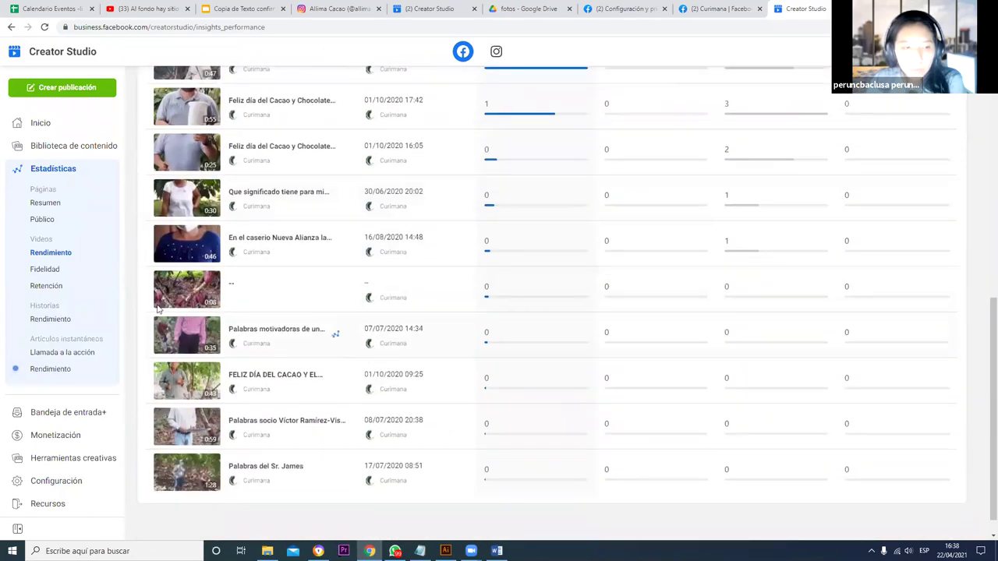
Step: Look through the video loyalty and page audience statistics, examining the main audiences by age and sex, starting with Mujeres 13-17
{"action": "left_click", "coordinate": [73, 276]}
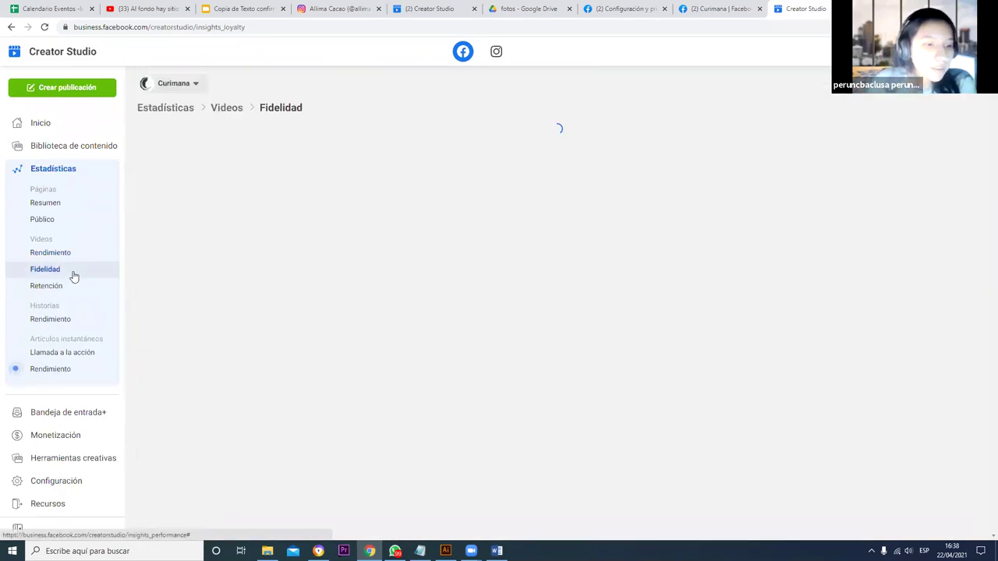
{"action": "left_click", "coordinate": [80, 220]}
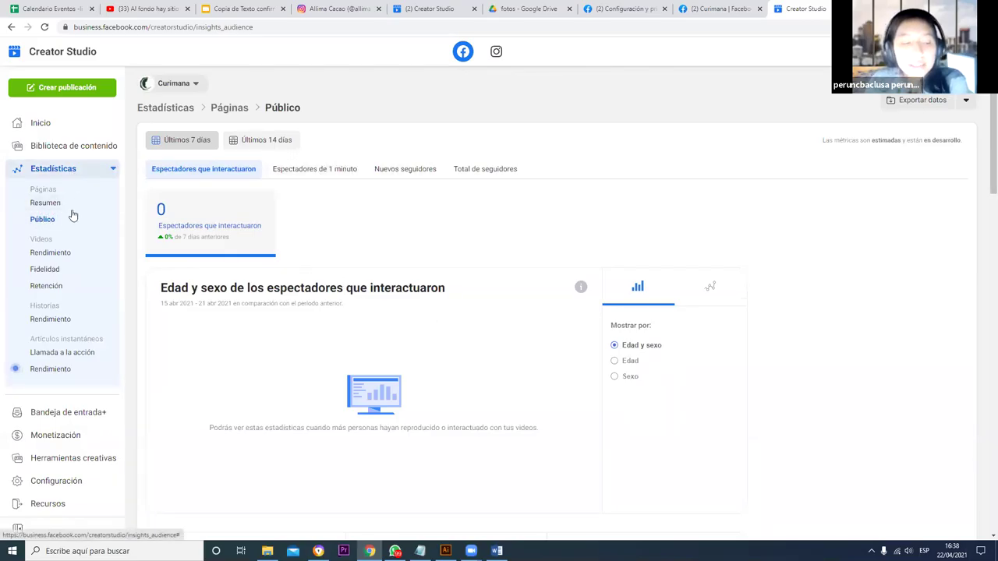
{"action": "scroll", "coordinate": [478, 236], "scroll_direction": "down", "scroll_amount": 5}
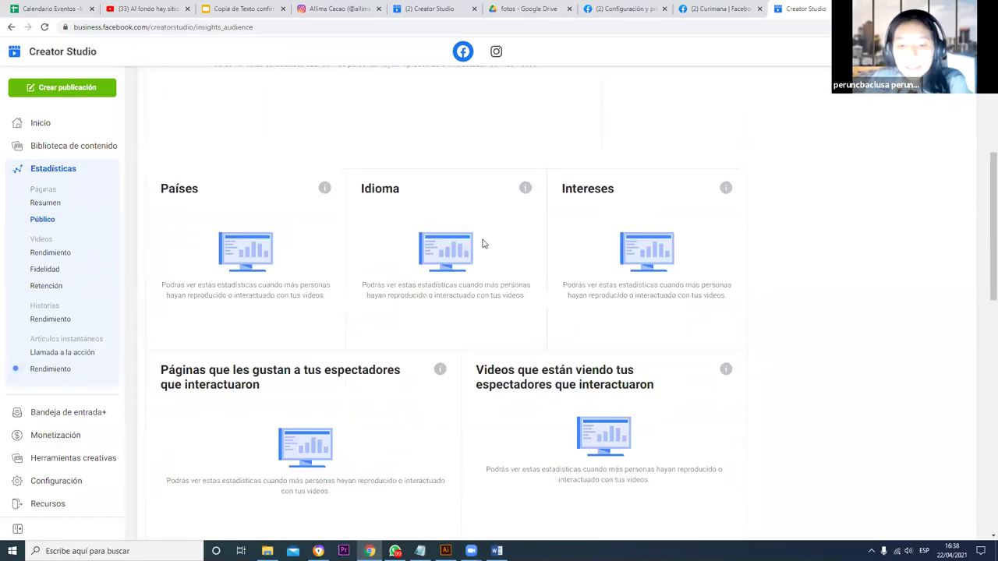
{"action": "scroll", "coordinate": [482, 244], "scroll_direction": "down", "scroll_amount": 10}
{"action": "scroll", "coordinate": [379, 289], "scroll_direction": "up", "scroll_amount": 5}
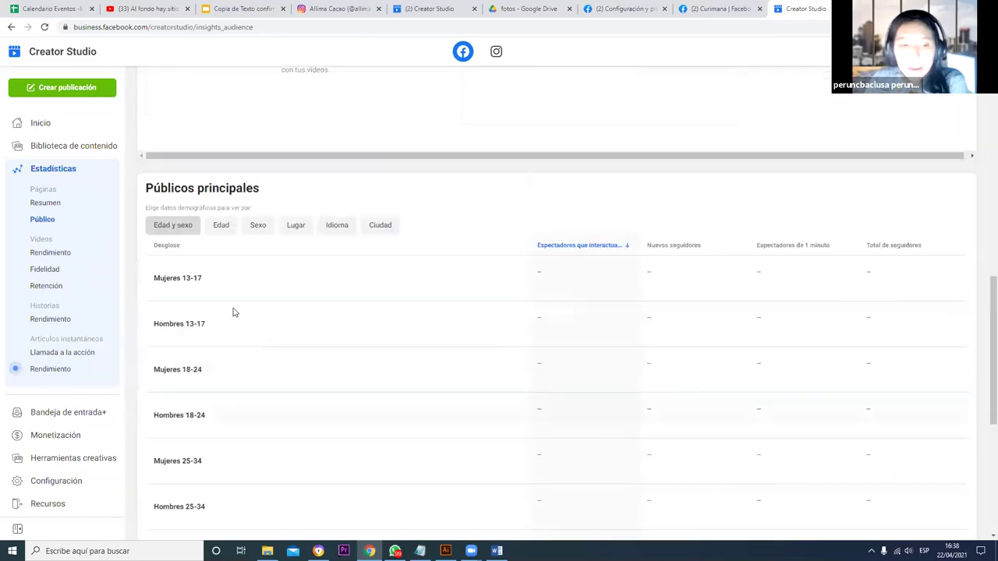
{"action": "left_click_drag", "start_coordinate": [181, 278], "coordinate": [383, 301]}
{"action": "left_click", "coordinate": [181, 277]}
{"action": "triple_click", "coordinate": [181, 277]}
{"action": "triple_click", "coordinate": [197, 278]}
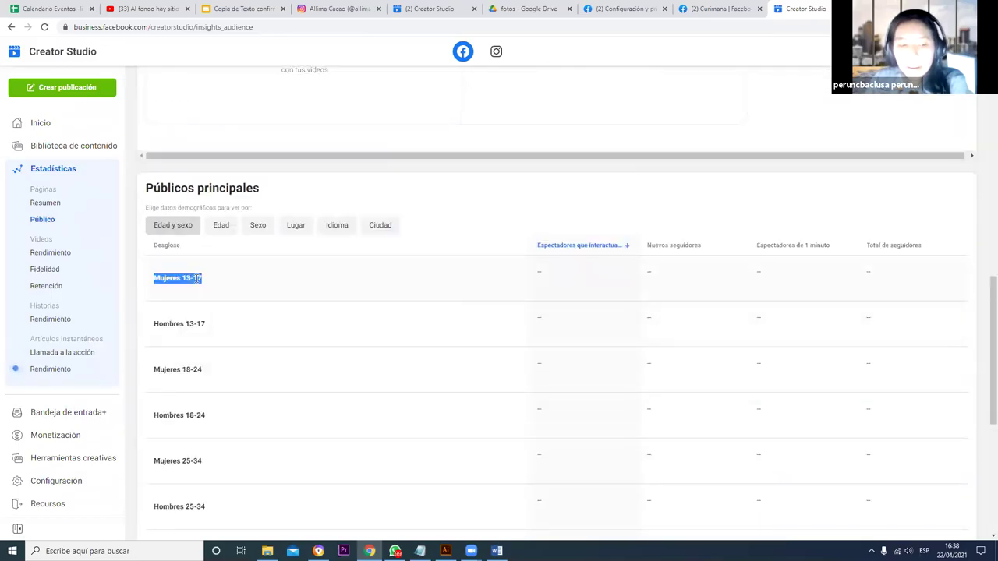
Step: Show the audience statistics for total followers and read the split between men and women
{"action": "scroll", "coordinate": [372, 319], "scroll_direction": "up", "scroll_amount": 10}
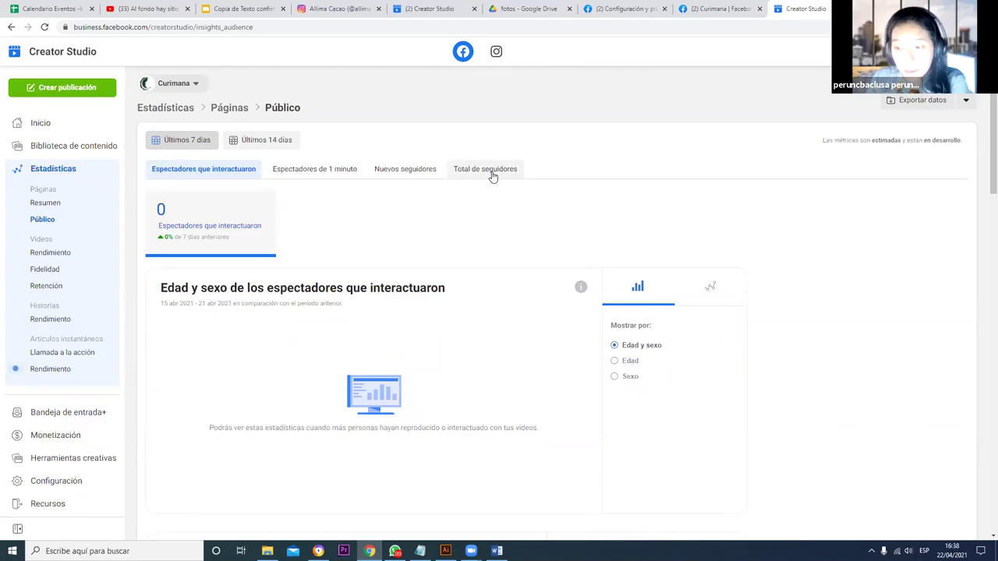
{"action": "left_click", "coordinate": [492, 172]}
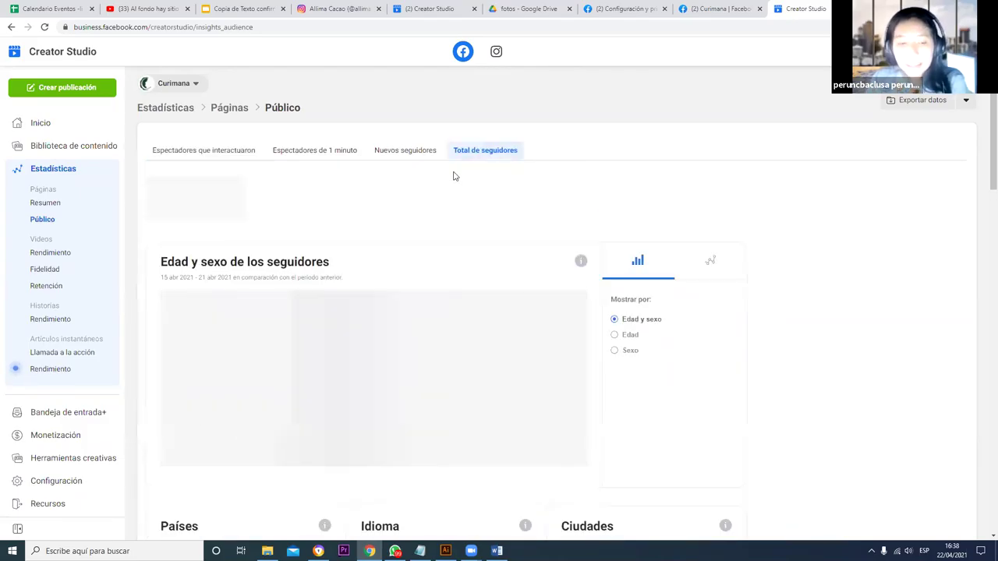
{"action": "scroll", "coordinate": [359, 229], "scroll_direction": "down", "scroll_amount": 1}
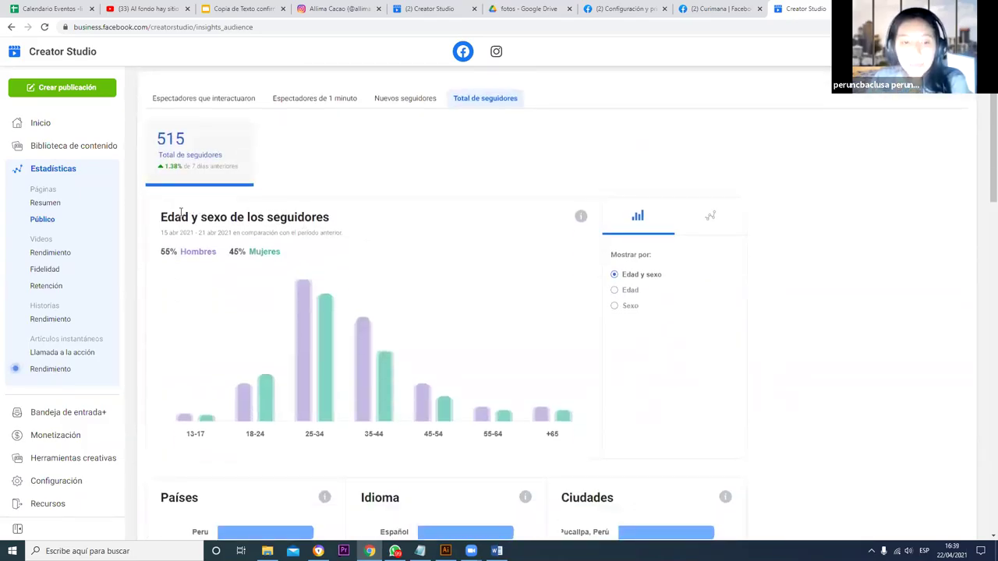
{"action": "left_click_drag", "start_coordinate": [181, 216], "coordinate": [332, 221]}
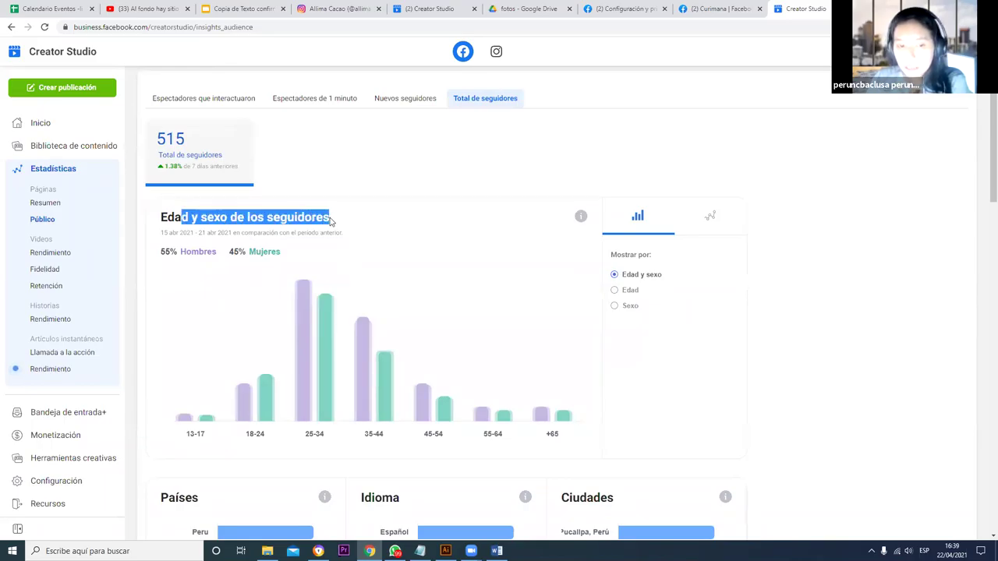
{"action": "left_click", "coordinate": [331, 221]}
{"action": "double_click", "coordinate": [198, 251]}
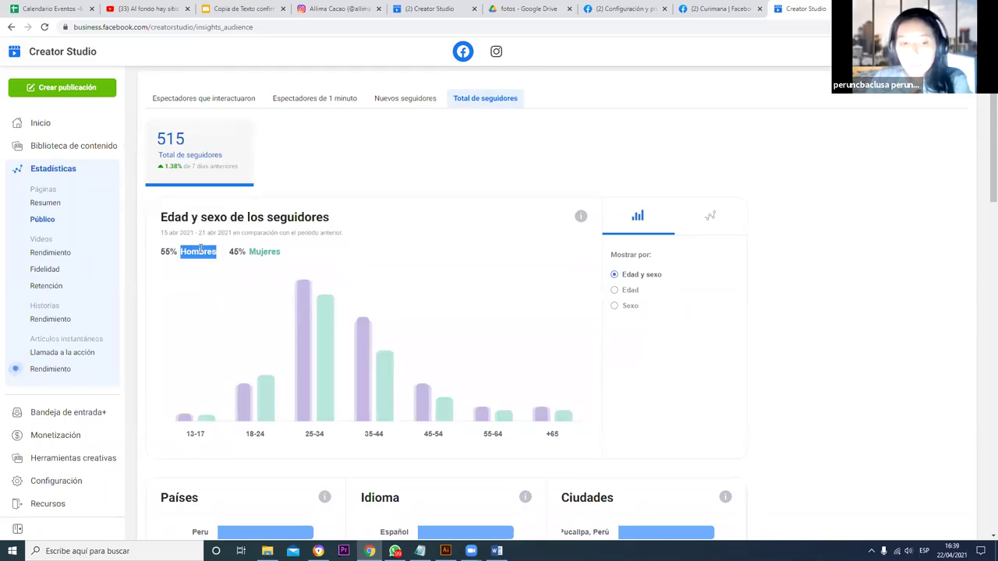
{"action": "double_click", "coordinate": [256, 251]}
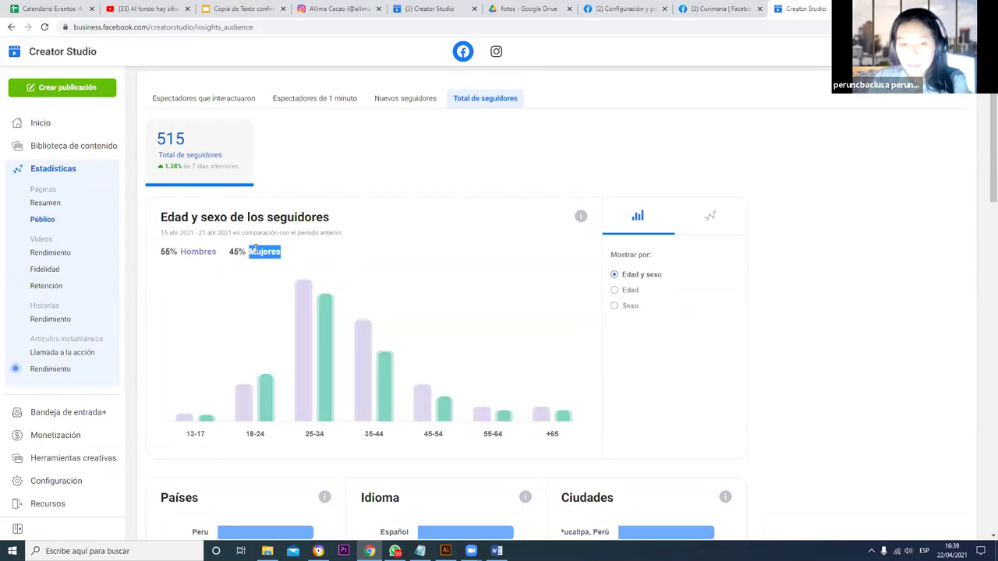
Step: Examine the number of male and female followers in each age group, from 13-17 to +65, focusing on 25-34
{"action": "scroll", "coordinate": [369, 223], "scroll_direction": "down", "scroll_amount": 1}
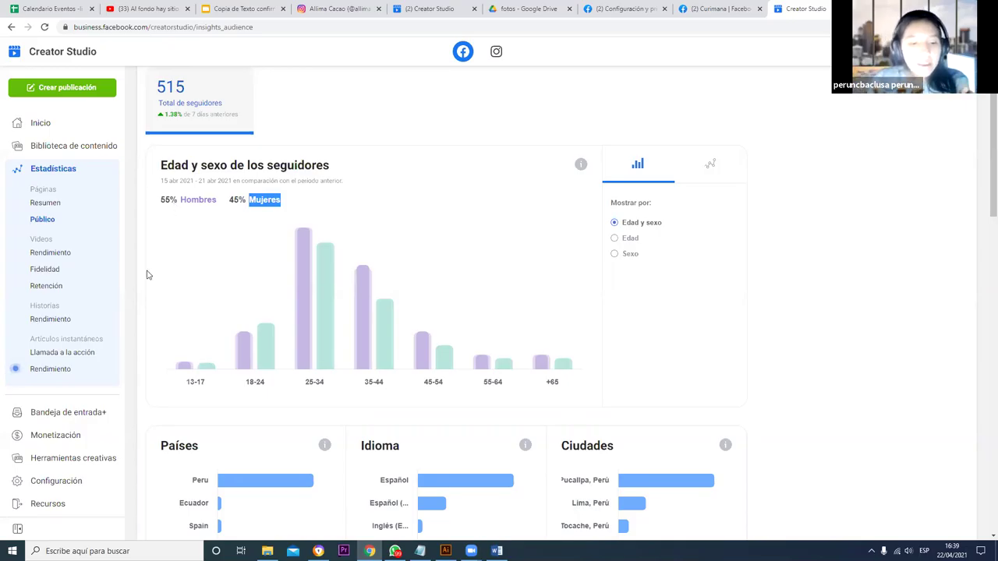
{"action": "mouse_move", "coordinate": [201, 370]}
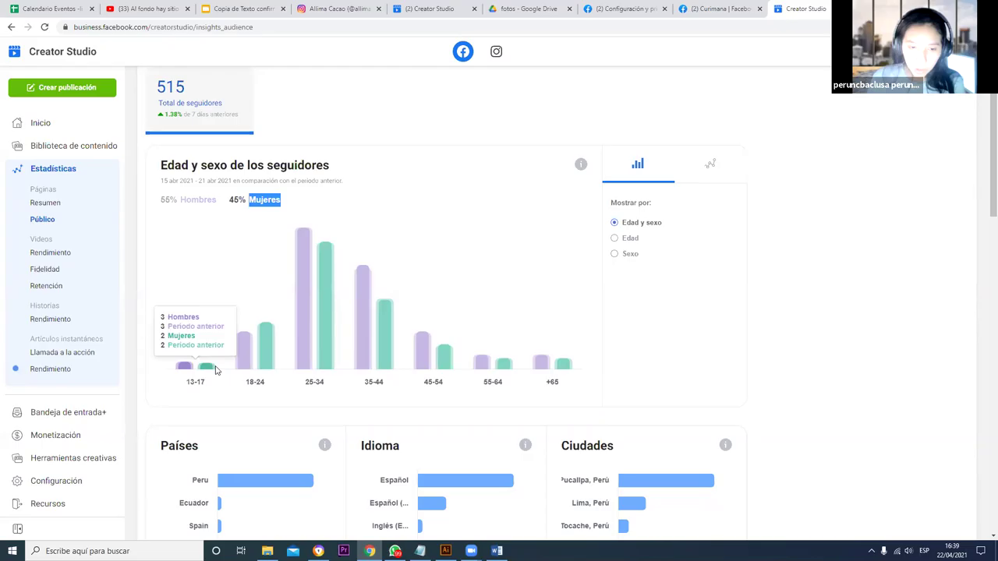
{"action": "mouse_move", "coordinate": [254, 370]}
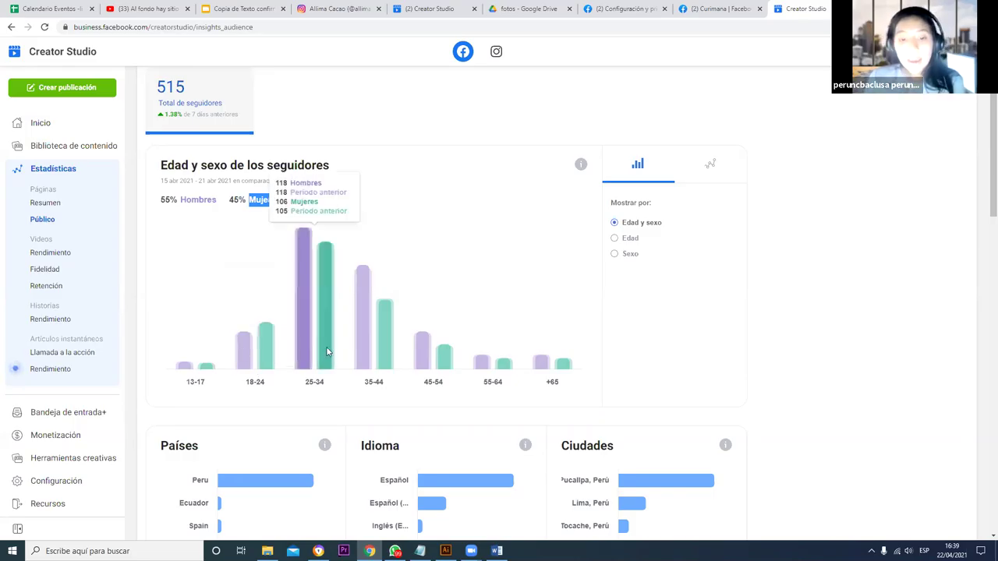
{"action": "mouse_move", "coordinate": [521, 367]}
{"action": "mouse_move", "coordinate": [550, 363]}
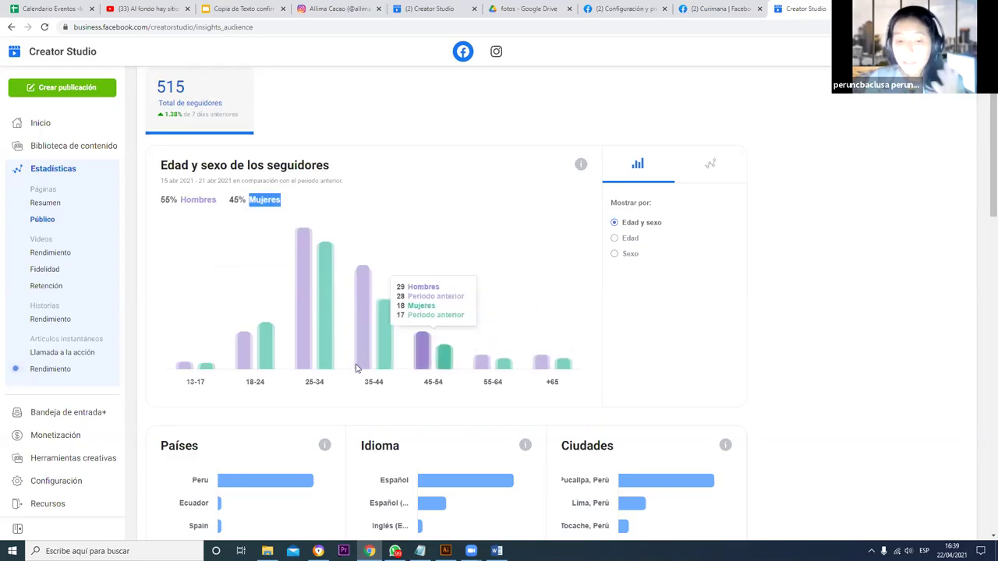
{"action": "mouse_move", "coordinate": [305, 369]}
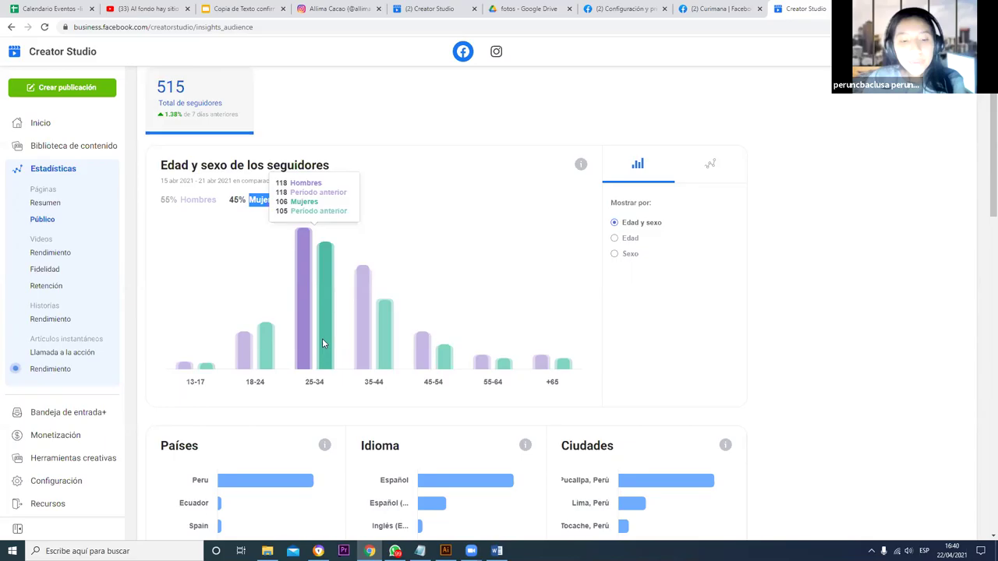
{"action": "scroll", "coordinate": [322, 338], "scroll_direction": "down", "scroll_amount": 2}
{"action": "scroll", "coordinate": [323, 285], "scroll_direction": "up", "scroll_amount": 3}
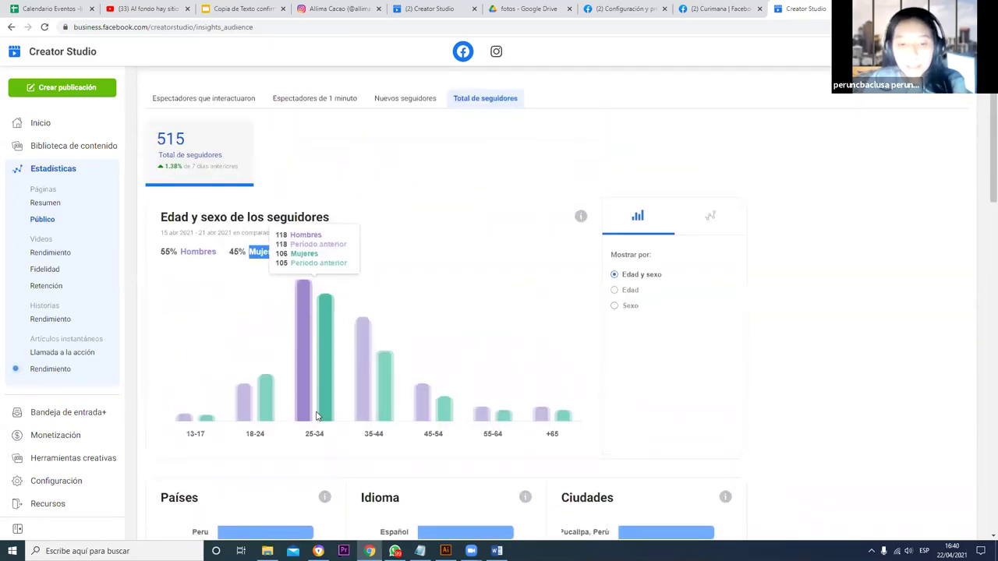
{"action": "mouse_move", "coordinate": [330, 278]}
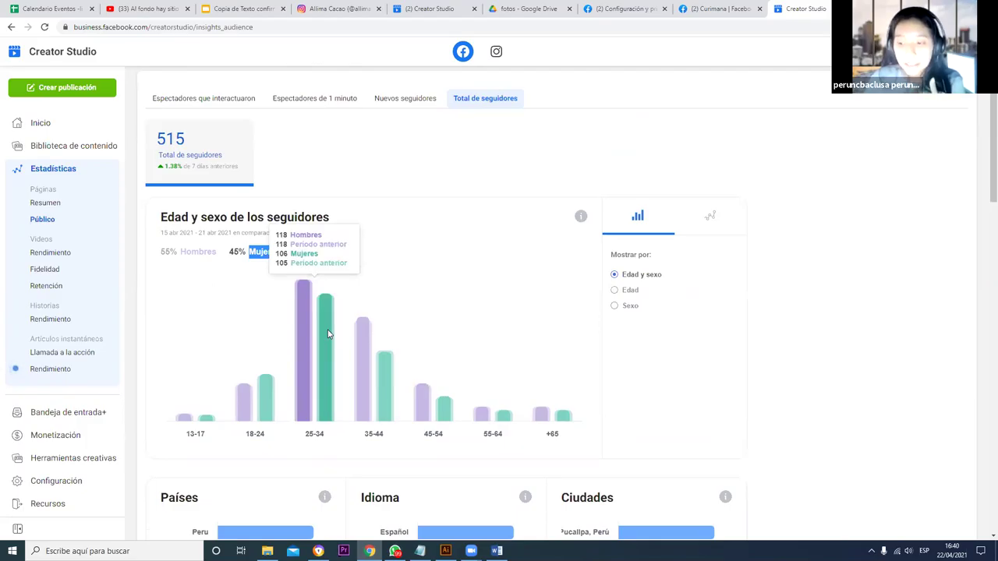
Step: Read the follower counts by country for Peru, Ecuador, Spain, Italy and Colombia
{"action": "scroll", "coordinate": [329, 334], "scroll_direction": "down", "scroll_amount": 3}
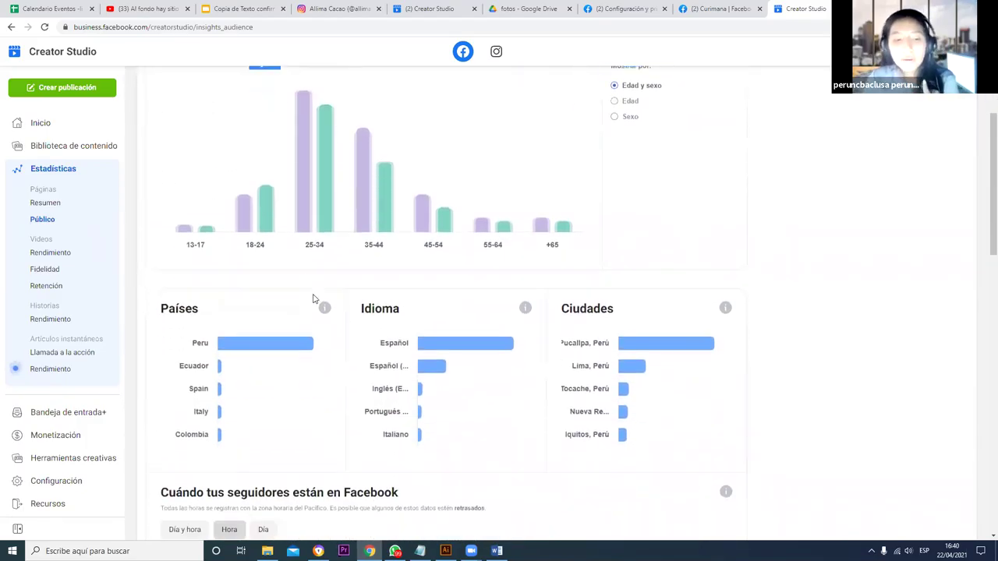
{"action": "mouse_move", "coordinate": [273, 317]}
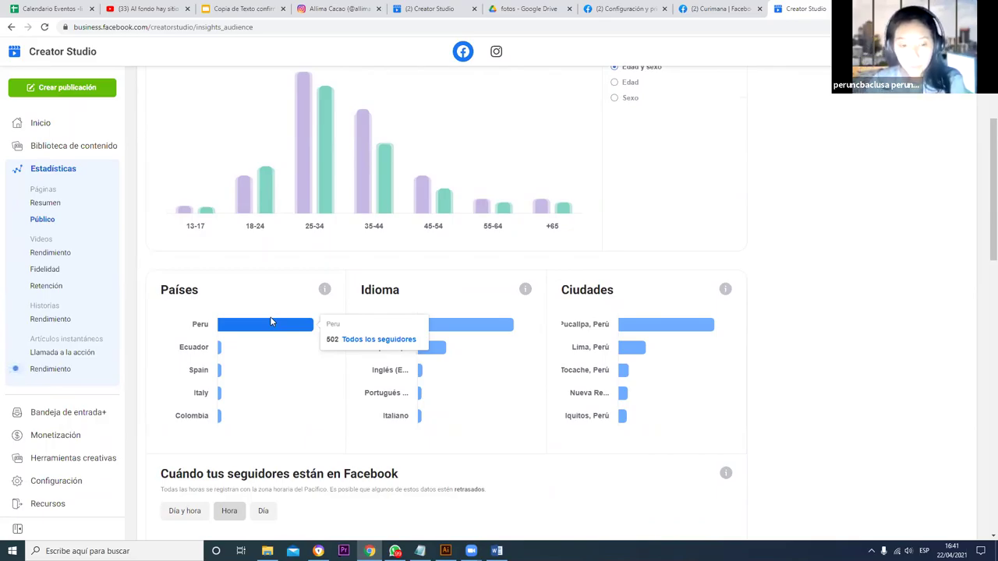
{"action": "mouse_move", "coordinate": [220, 381]}
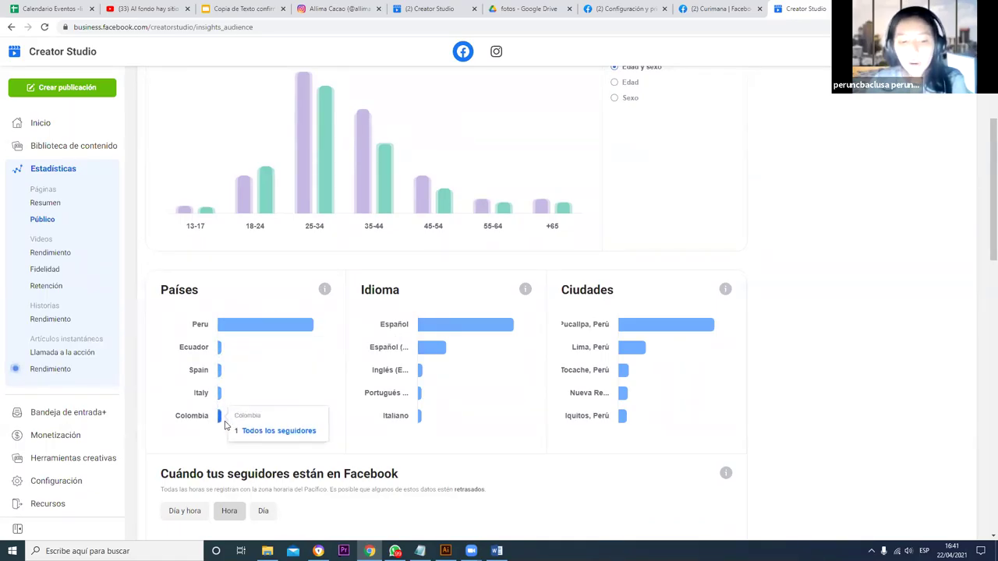
{"action": "mouse_move", "coordinate": [220, 349]}
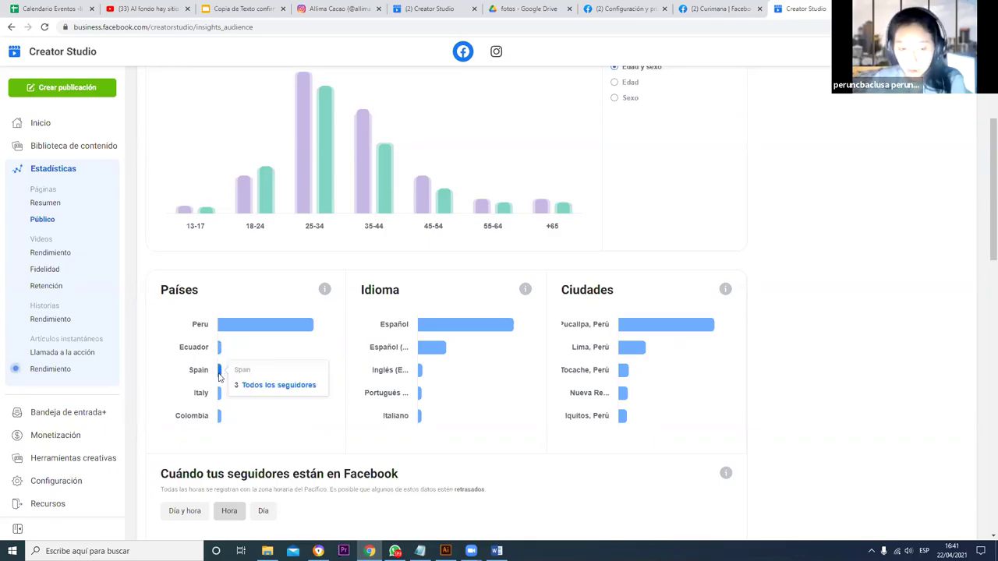
{"action": "mouse_move", "coordinate": [222, 398]}
{"action": "mouse_move", "coordinate": [220, 419]}
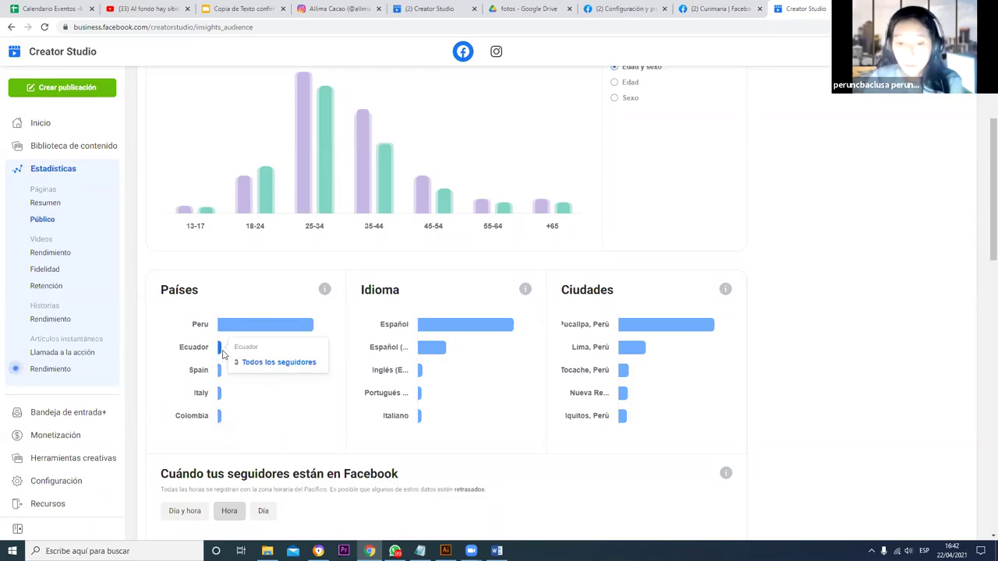
Step: Read the follower counts by language for Español, Español (España), Inglés (Estados Unidos) and Portugués (Brasil)
{"action": "mouse_move", "coordinate": [499, 372]}
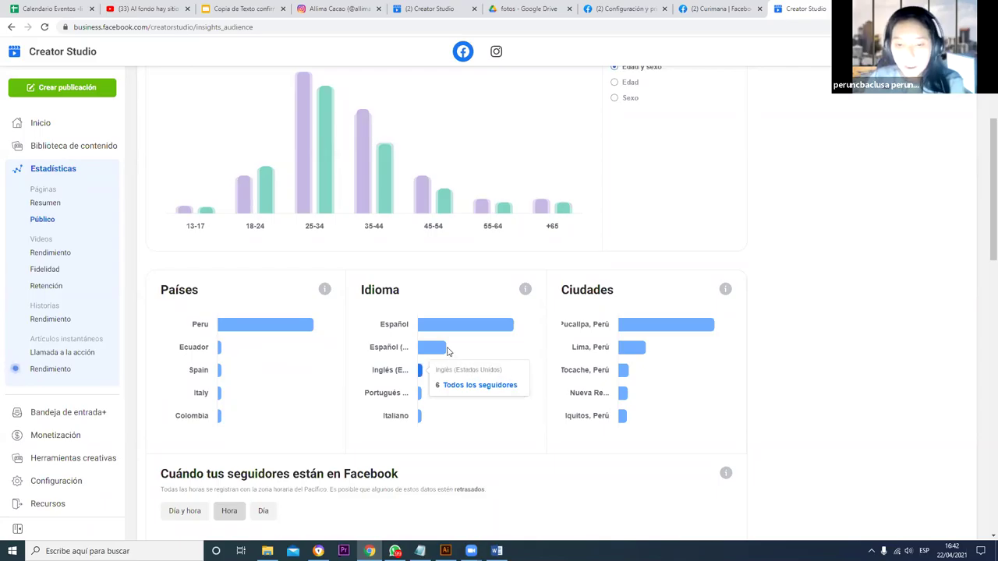
{"action": "mouse_move", "coordinate": [437, 328]}
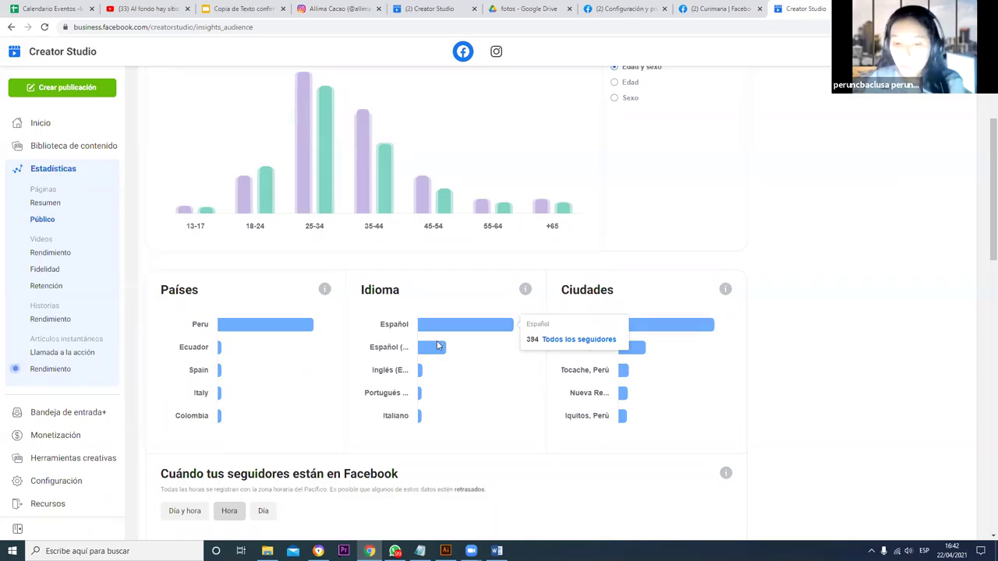
{"action": "mouse_move", "coordinate": [439, 348]}
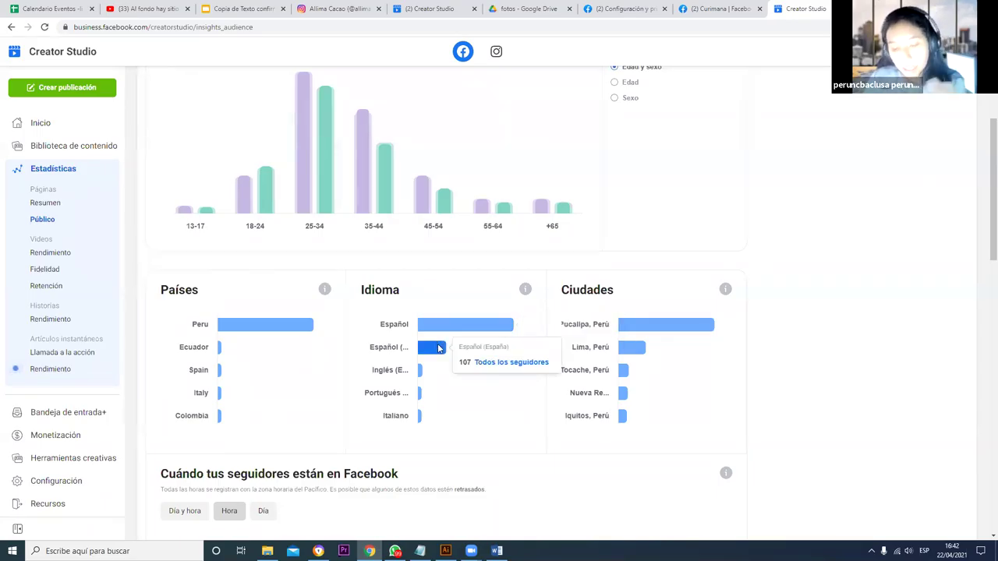
{"action": "mouse_move", "coordinate": [420, 374]}
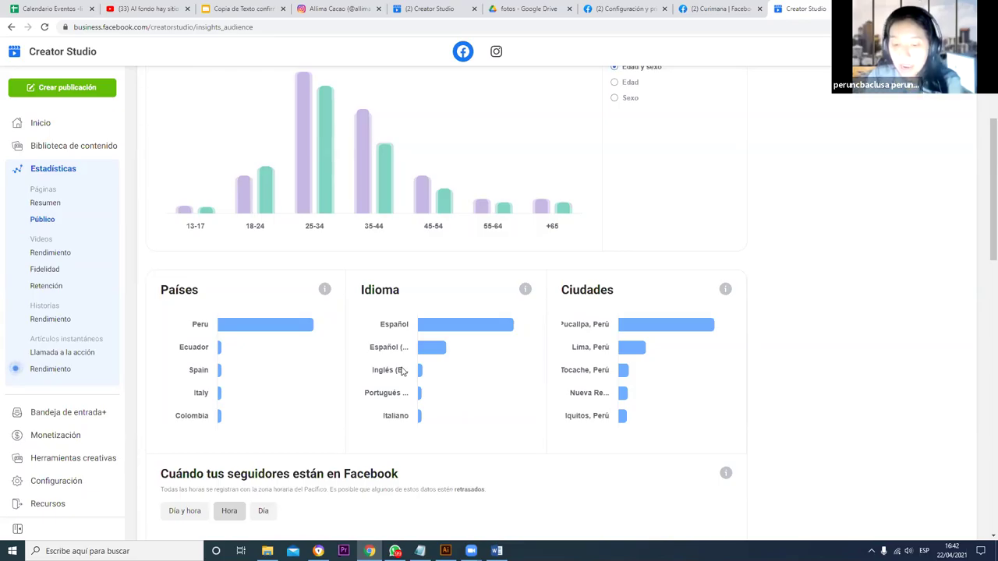
{"action": "mouse_move", "coordinate": [421, 392]}
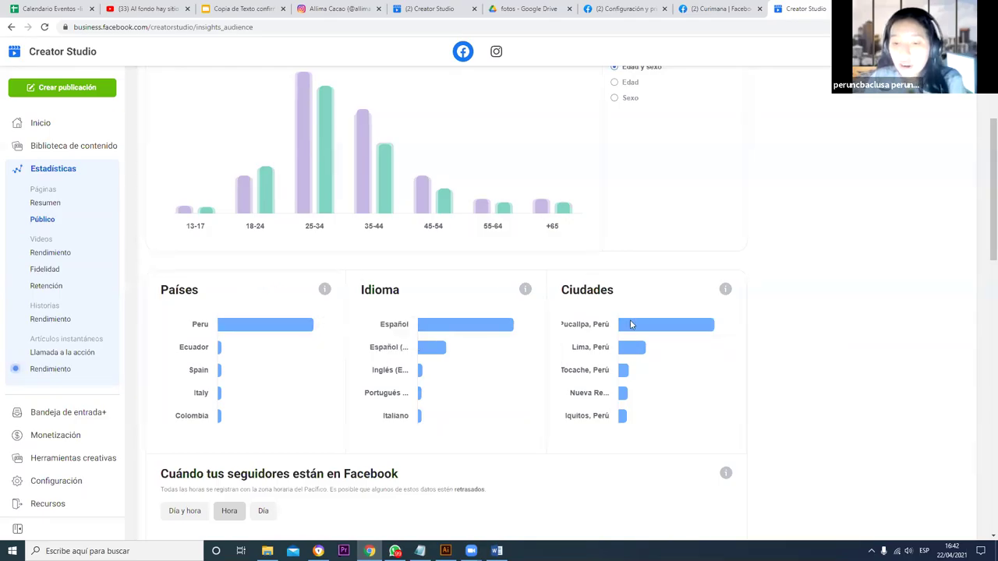
Step: Read the follower counts by city for Pucallpa, Lima, Tocache, Nueva Requena and Iquitos
{"action": "mouse_move", "coordinate": [630, 326]}
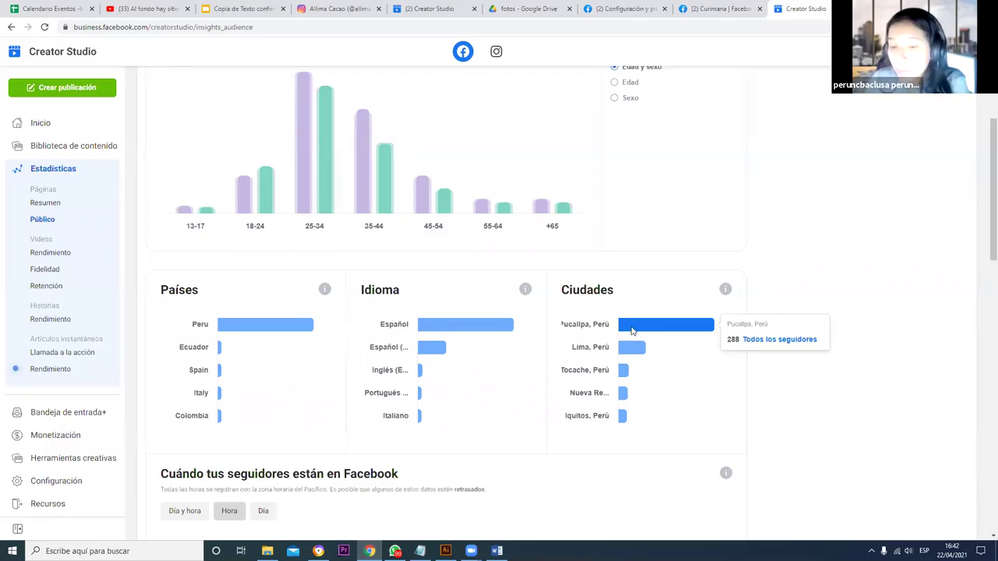
{"action": "mouse_move", "coordinate": [633, 353]}
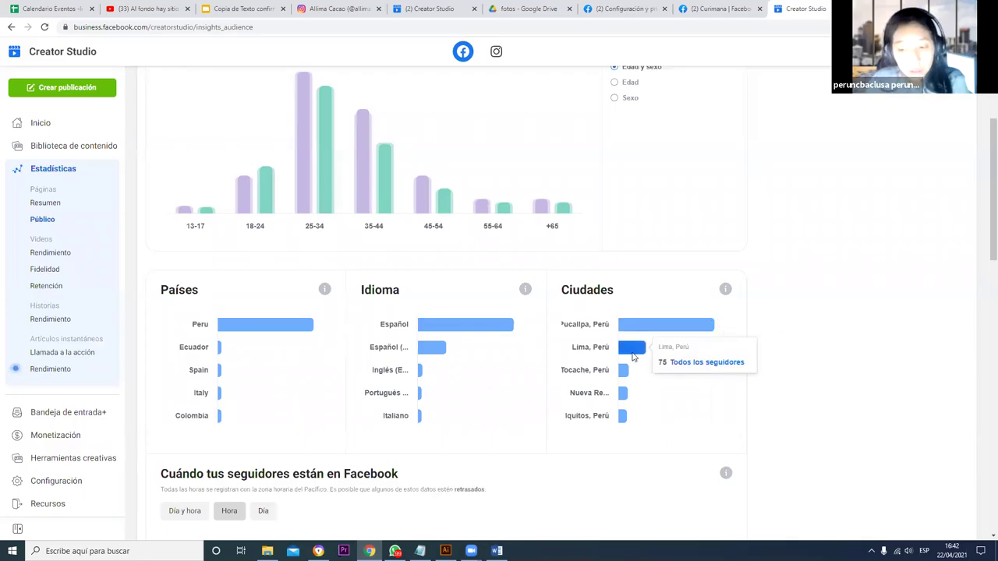
{"action": "mouse_move", "coordinate": [620, 379]}
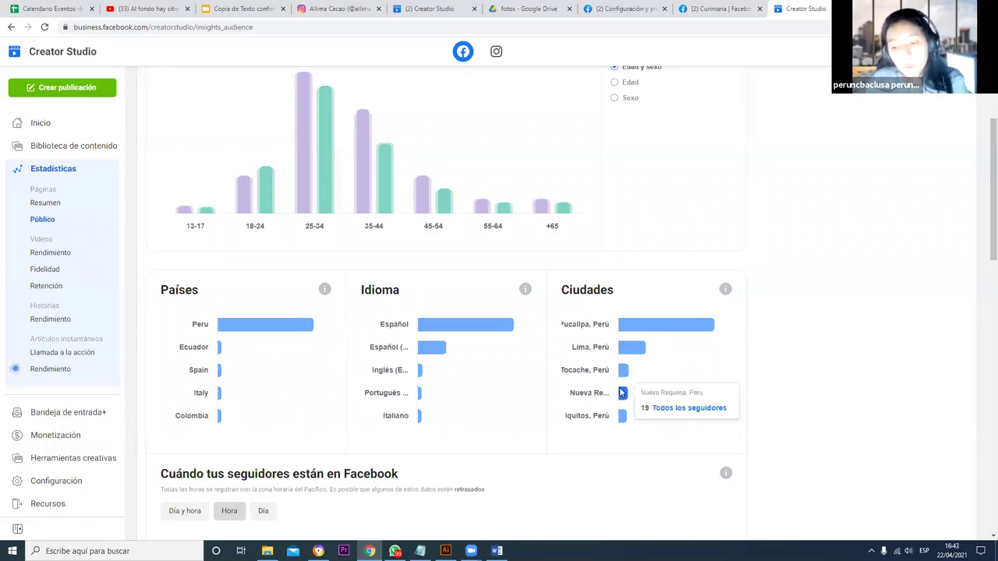
{"action": "mouse_move", "coordinate": [626, 419]}
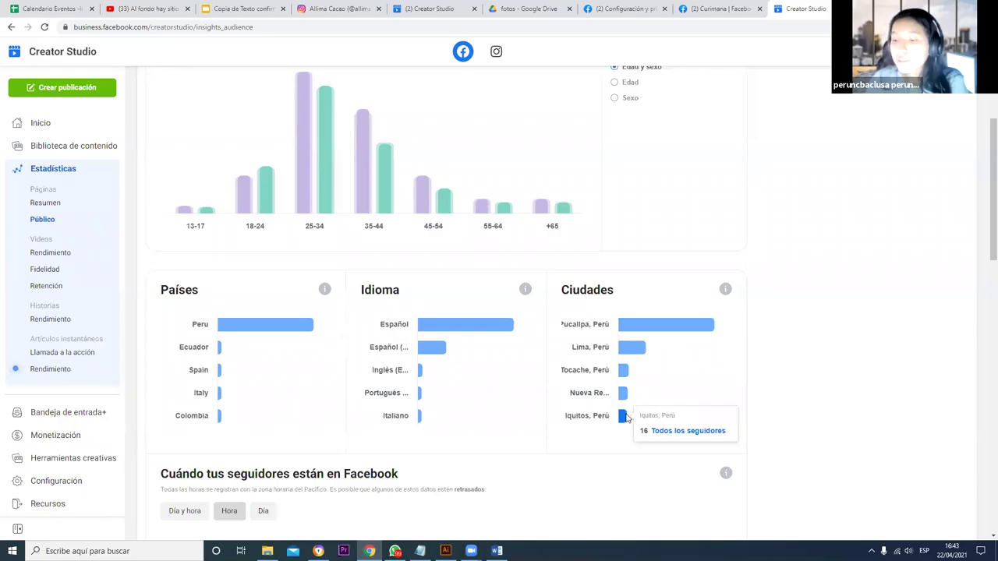
Step: Look back over the total followers' breakdown by age and sex, country, language and city
{"action": "scroll", "coordinate": [526, 407], "scroll_direction": "down", "scroll_amount": 6}
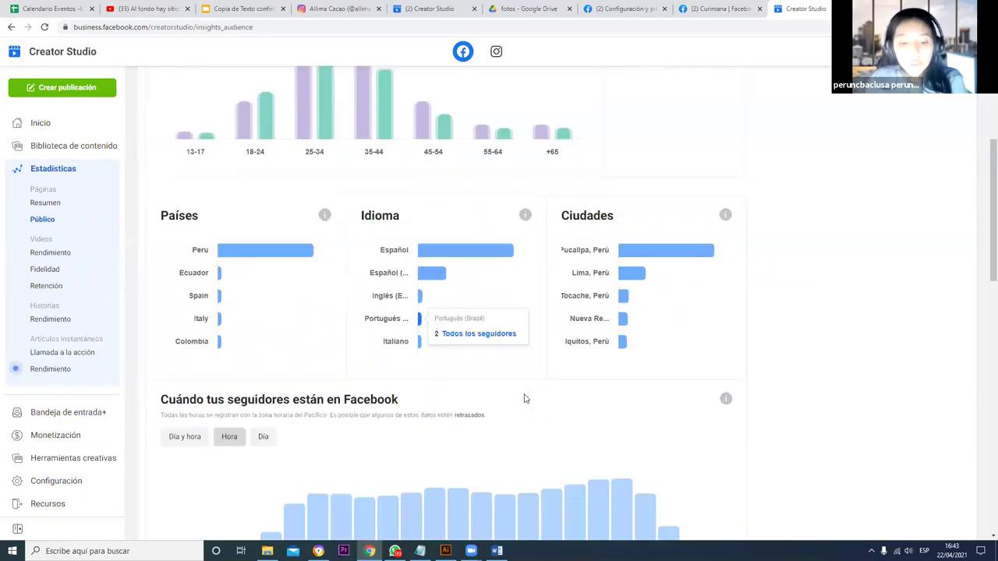
{"action": "scroll", "coordinate": [525, 409], "scroll_direction": "up", "scroll_amount": 10}
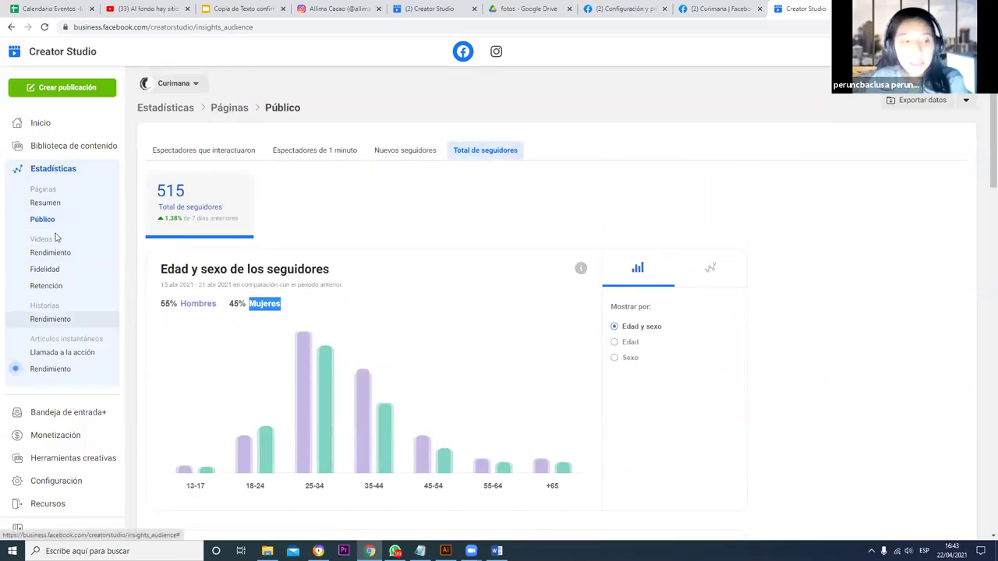
{"action": "scroll", "coordinate": [526, 262], "scroll_direction": "down", "scroll_amount": 2}
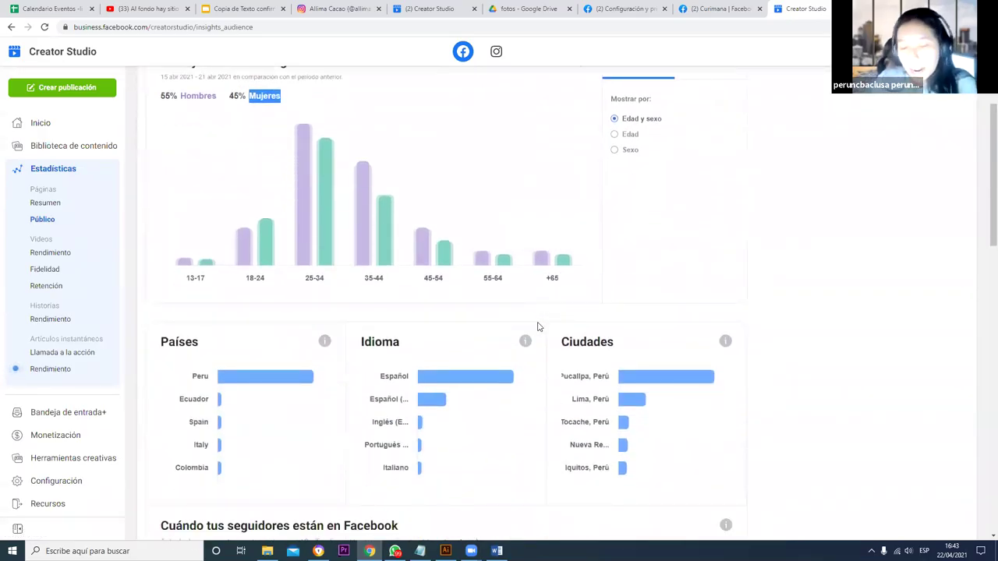
{"action": "scroll", "coordinate": [537, 327], "scroll_direction": "down", "scroll_amount": 3}
{"action": "scroll", "coordinate": [537, 327], "scroll_direction": "down", "scroll_amount": 2}
{"action": "scroll", "coordinate": [535, 350], "scroll_direction": "up", "scroll_amount": 4}
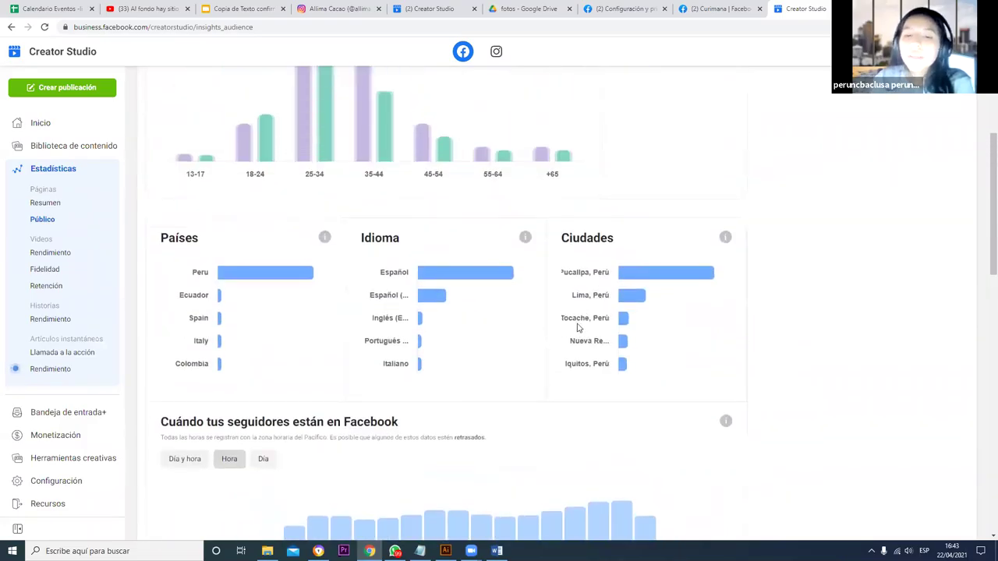
Step: Examine when followers are on Facebook in the hourly chart, comparing online followers from 0:00 through 18:00 and 19:00
{"action": "scroll", "coordinate": [571, 357], "scroll_direction": "down", "scroll_amount": 1}
{"action": "scroll", "coordinate": [569, 358], "scroll_direction": "down", "scroll_amount": 3}
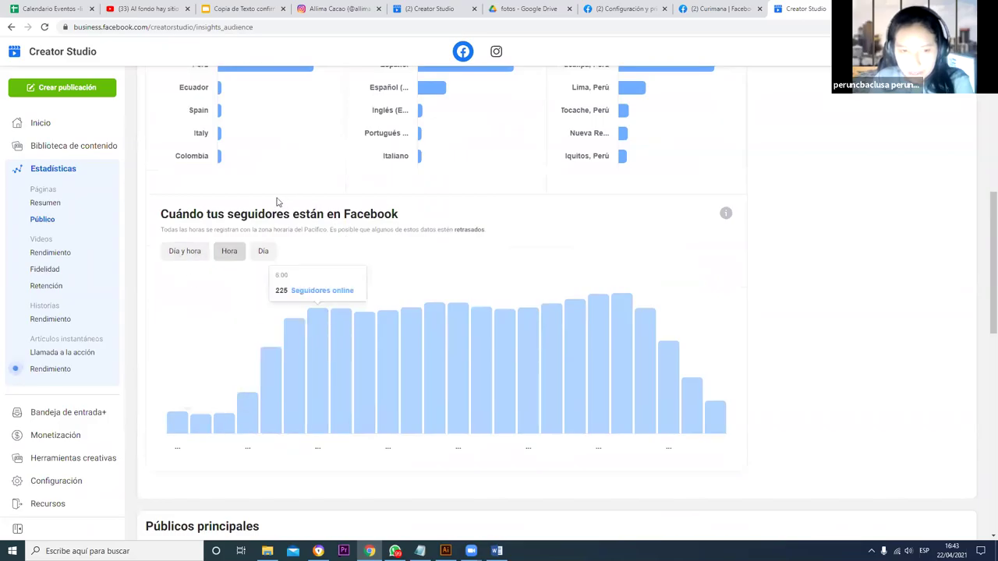
{"action": "left_click_drag", "start_coordinate": [255, 214], "coordinate": [370, 207]}
{"action": "double_click", "coordinate": [370, 207]}
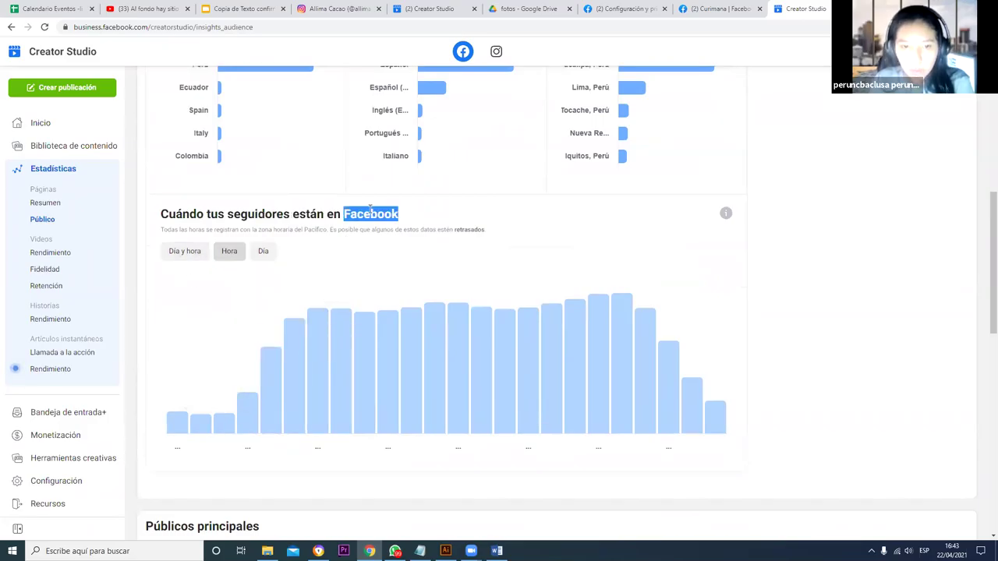
{"action": "scroll", "coordinate": [379, 207], "scroll_direction": "down", "scroll_amount": 1}
{"action": "left_click", "coordinate": [432, 172]}
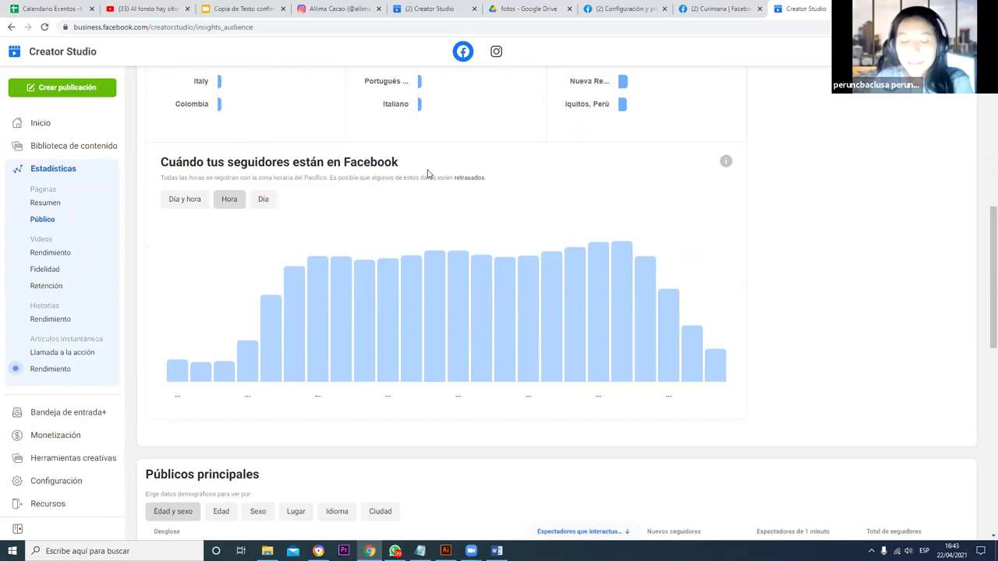
{"action": "mouse_move", "coordinate": [170, 361]}
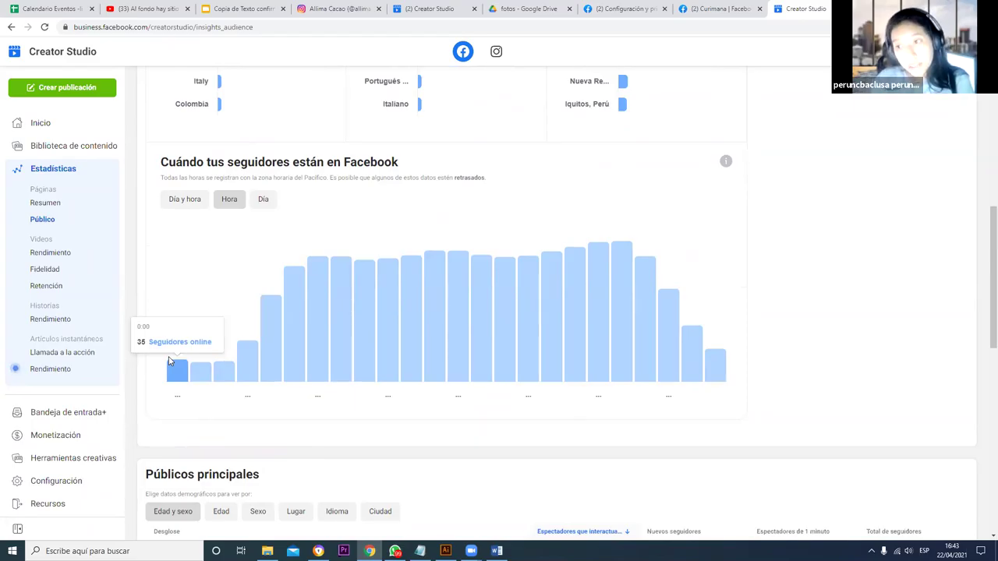
{"action": "mouse_move", "coordinate": [194, 370]}
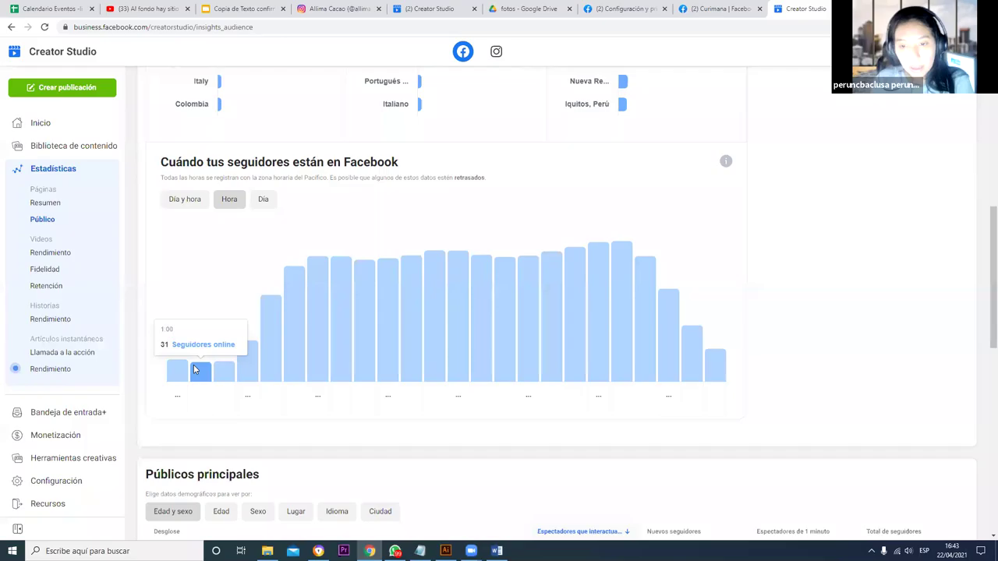
{"action": "mouse_move", "coordinate": [331, 301]}
{"action": "mouse_move", "coordinate": [386, 311]}
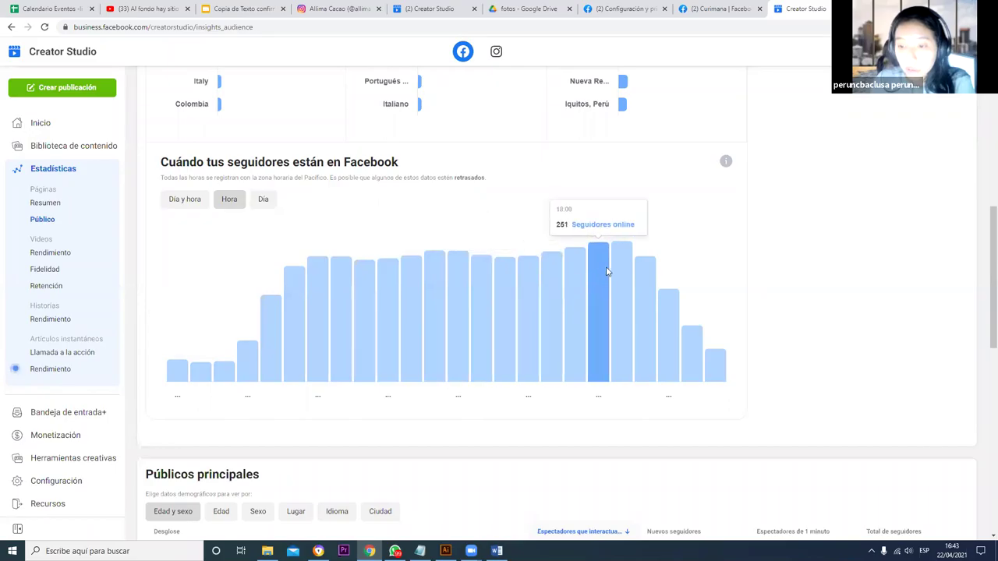
{"action": "mouse_move", "coordinate": [622, 266]}
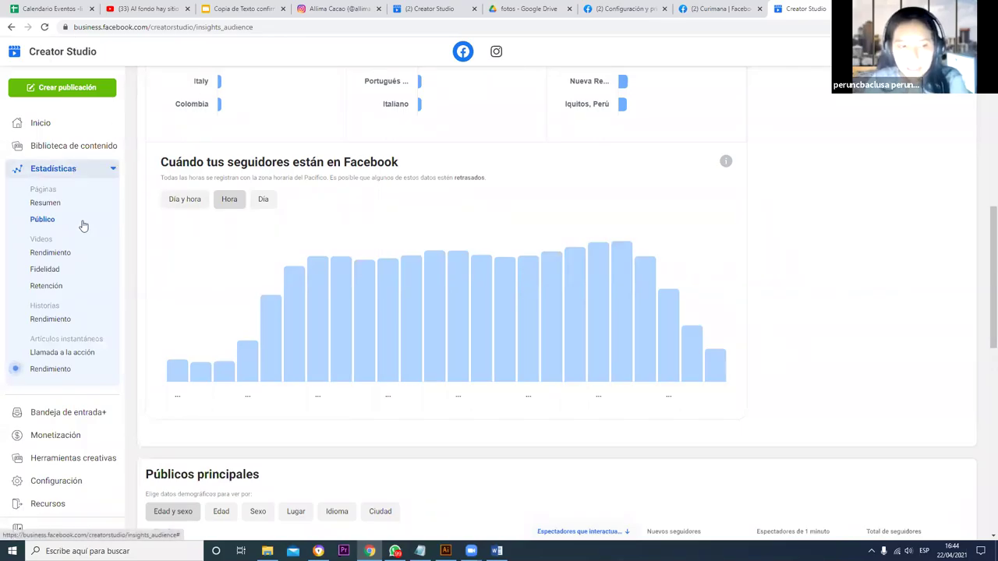
Step: Review the total follower statistics again, from hourly activity and main audiences back to the 55-64 and +65 age groups
{"action": "scroll", "coordinate": [361, 314], "scroll_direction": "up", "scroll_amount": 7}
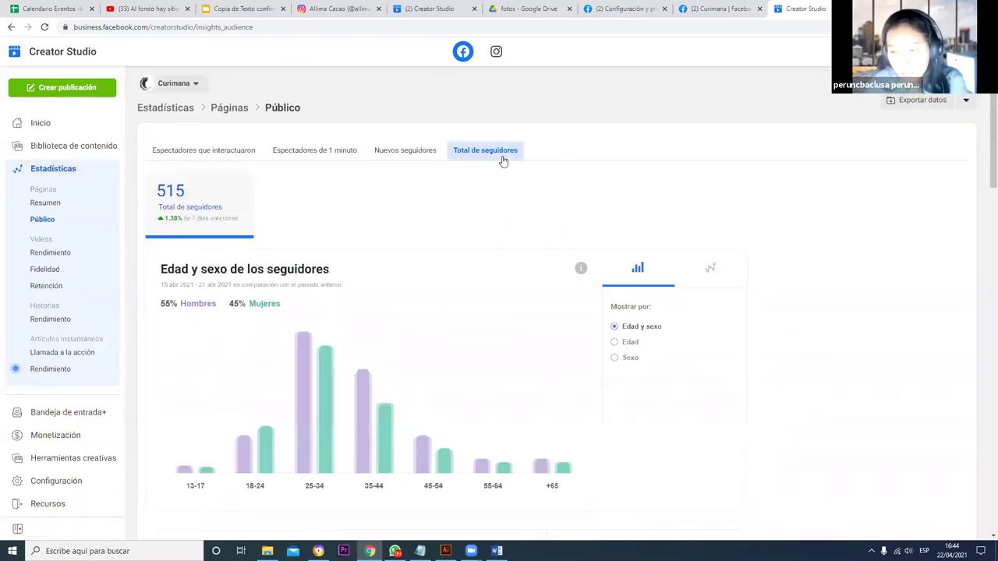
{"action": "scroll", "coordinate": [510, 214], "scroll_direction": "down", "scroll_amount": 7}
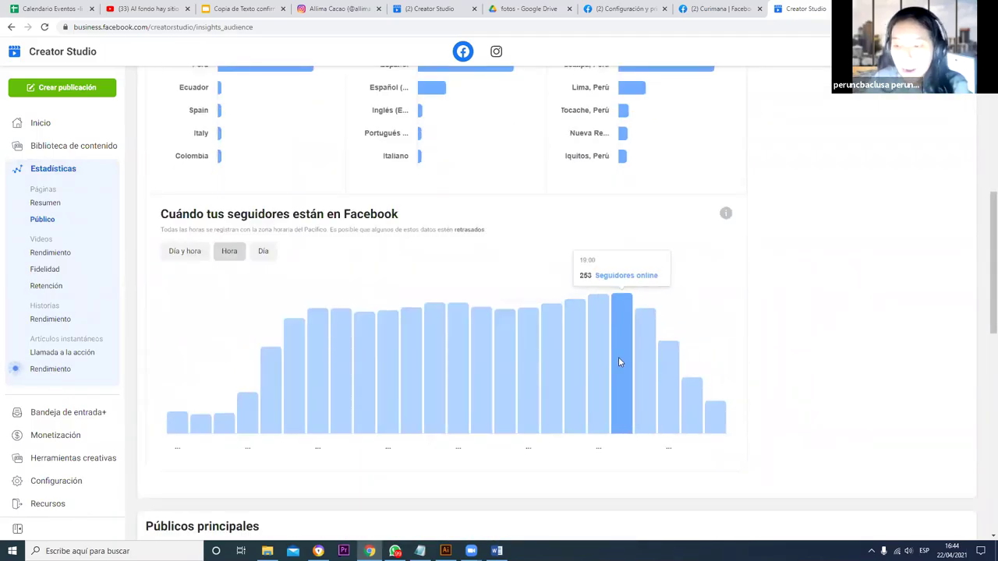
{"action": "scroll", "coordinate": [624, 355], "scroll_direction": "down", "scroll_amount": 3}
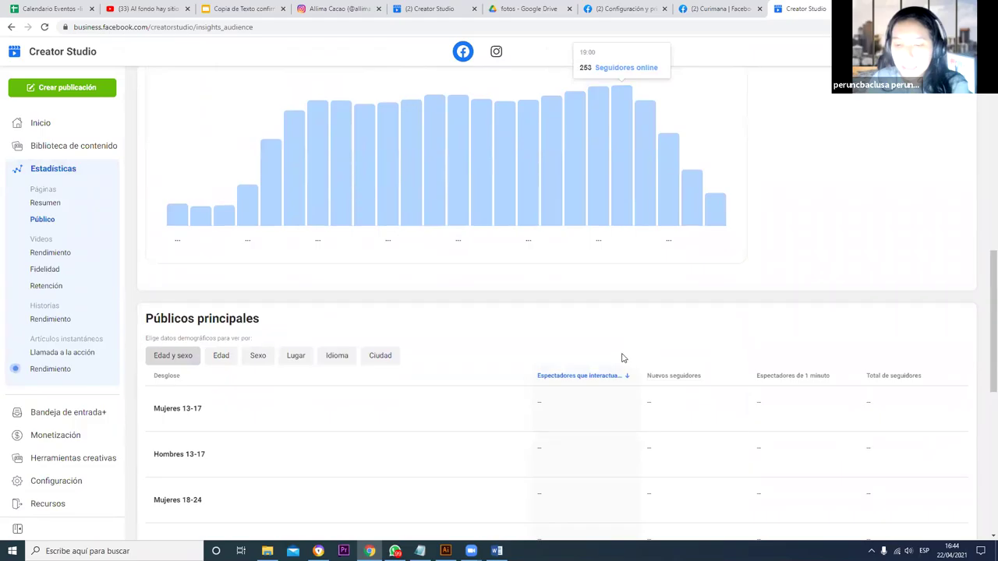
{"action": "scroll", "coordinate": [626, 356], "scroll_direction": "up", "scroll_amount": 3}
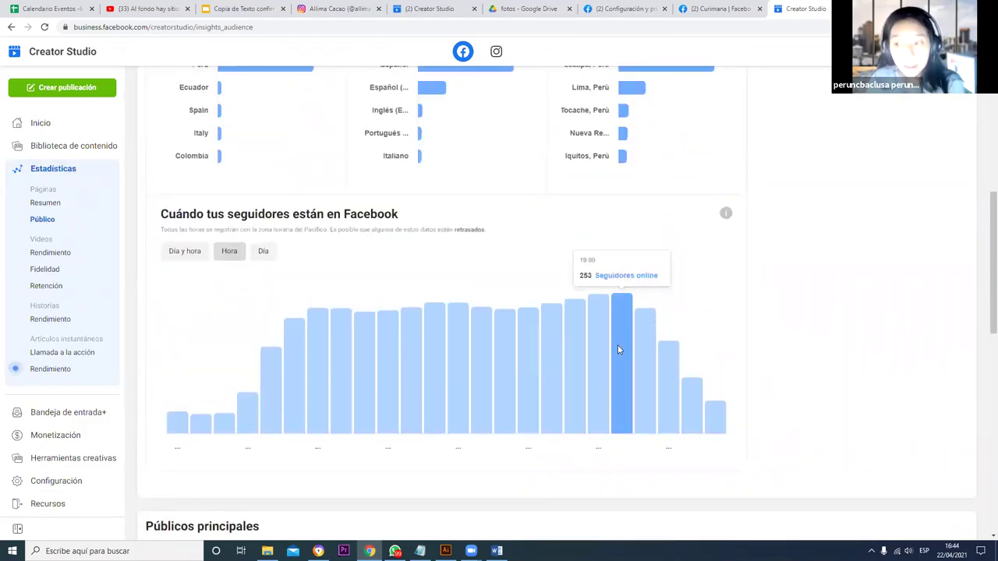
{"action": "scroll", "coordinate": [618, 350], "scroll_direction": "down", "scroll_amount": 6}
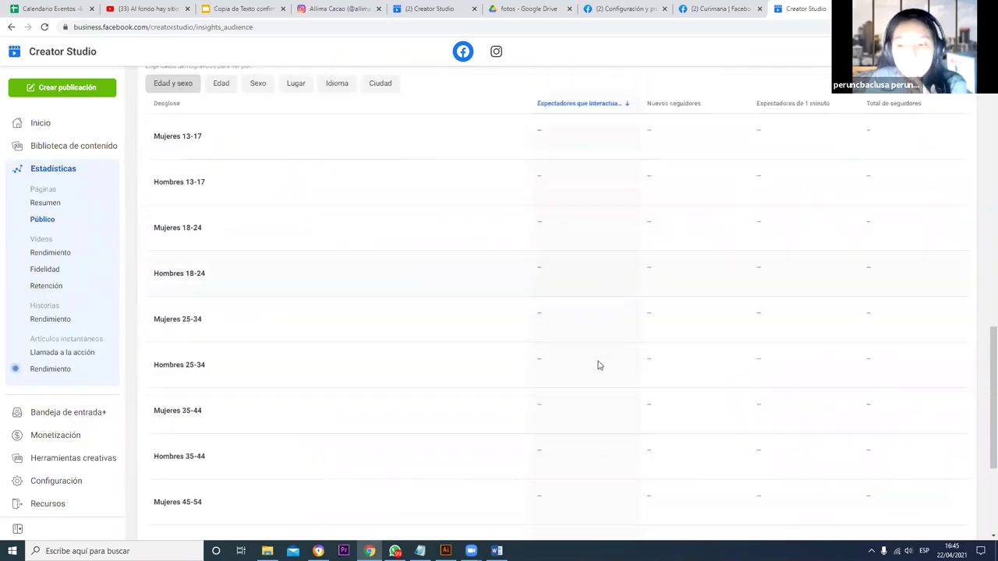
{"action": "scroll", "coordinate": [597, 385], "scroll_direction": "up", "scroll_amount": 10}
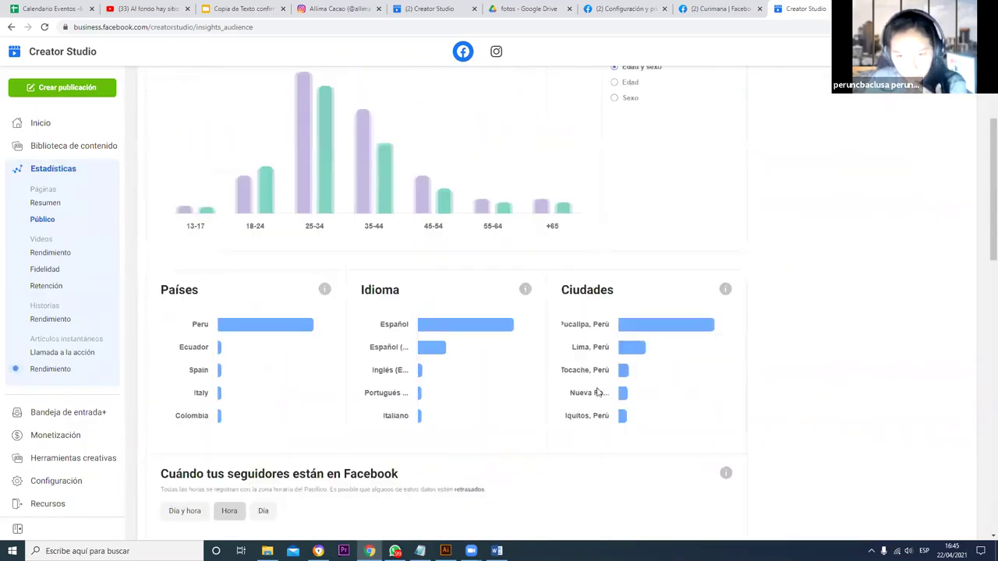
{"action": "scroll", "coordinate": [597, 393], "scroll_direction": "down", "scroll_amount": 2}
{"action": "scroll", "coordinate": [597, 392], "scroll_direction": "up", "scroll_amount": 3}
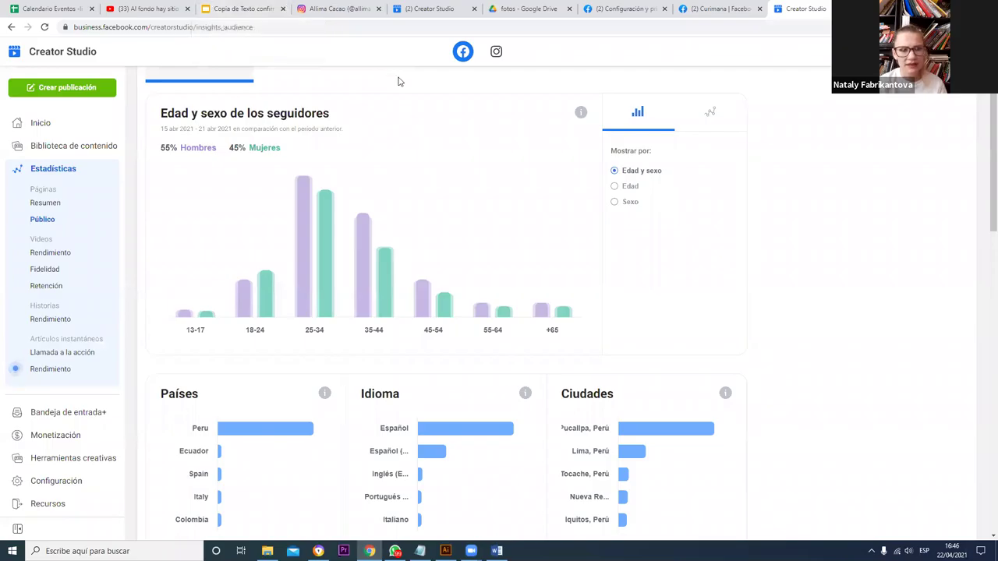
{"action": "mouse_move", "coordinate": [479, 304]}
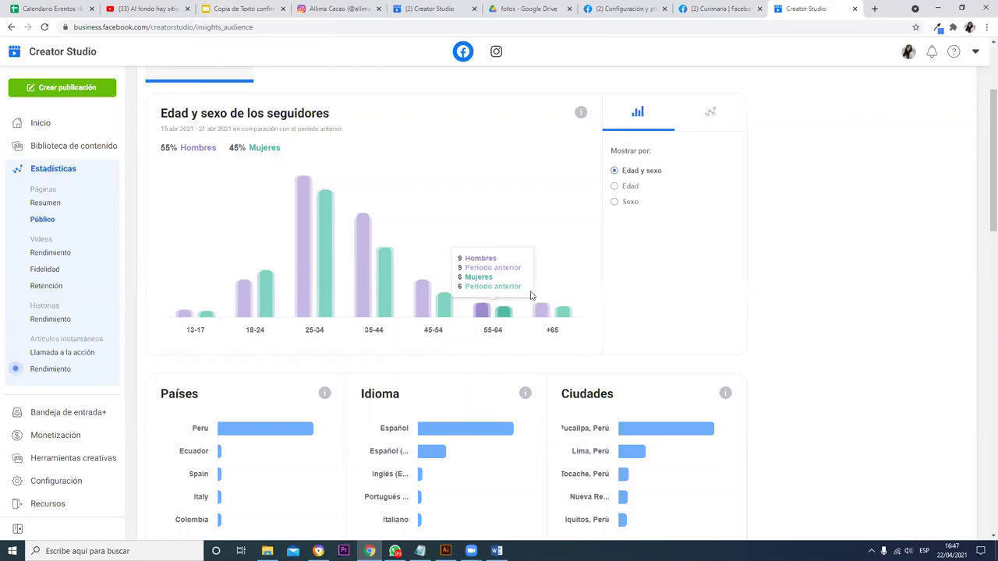
{"action": "mouse_move", "coordinate": [543, 298]}
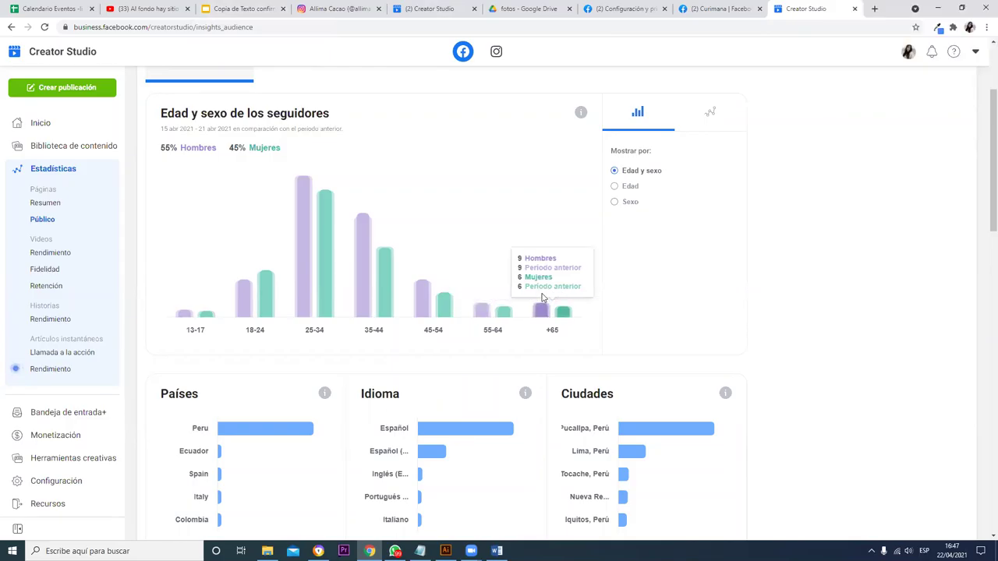
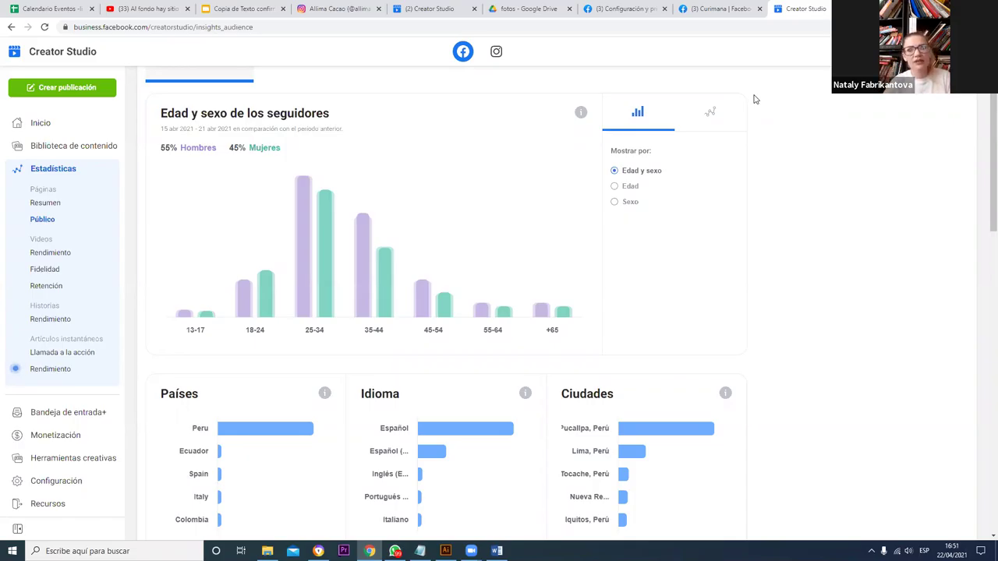
Step: Switch to WhatsApp and show the NCBA curso foto&video group chat
{"action": "key", "text": "alt+Tab"}
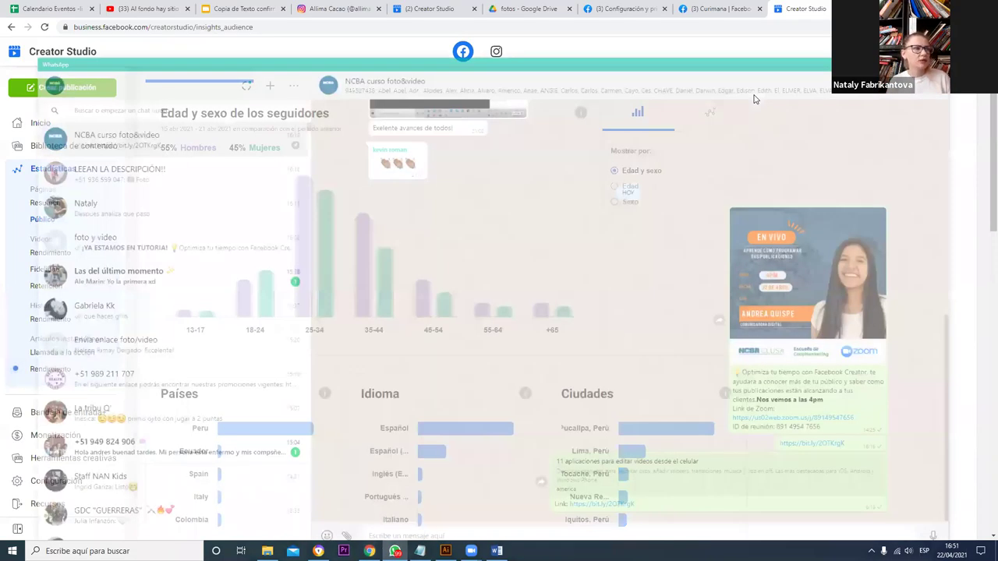
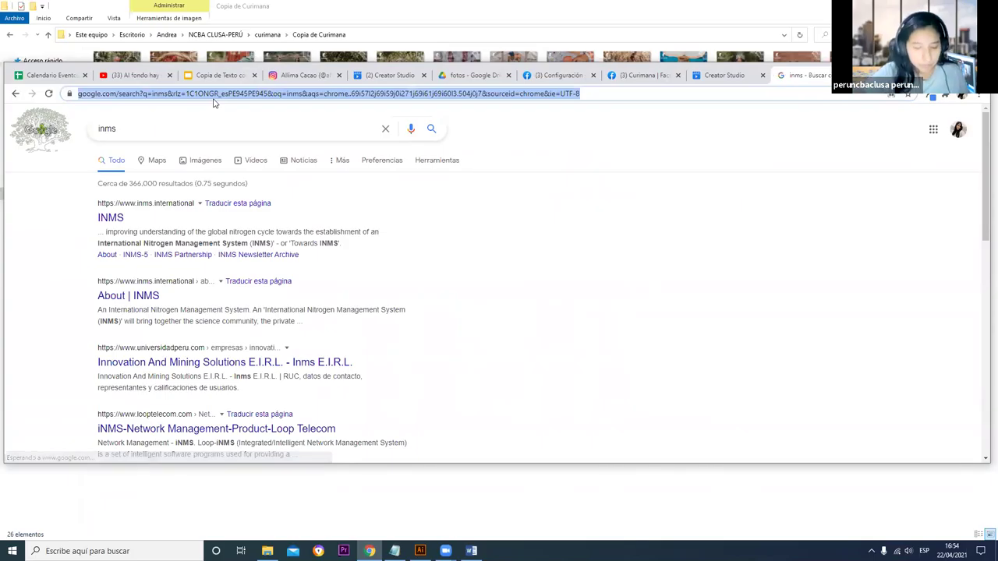
Step: Open the ncbaclusaperu Instagram profile in a maximized browser window and search Instagram for curimana
{"action": "key", "text": "Return"}
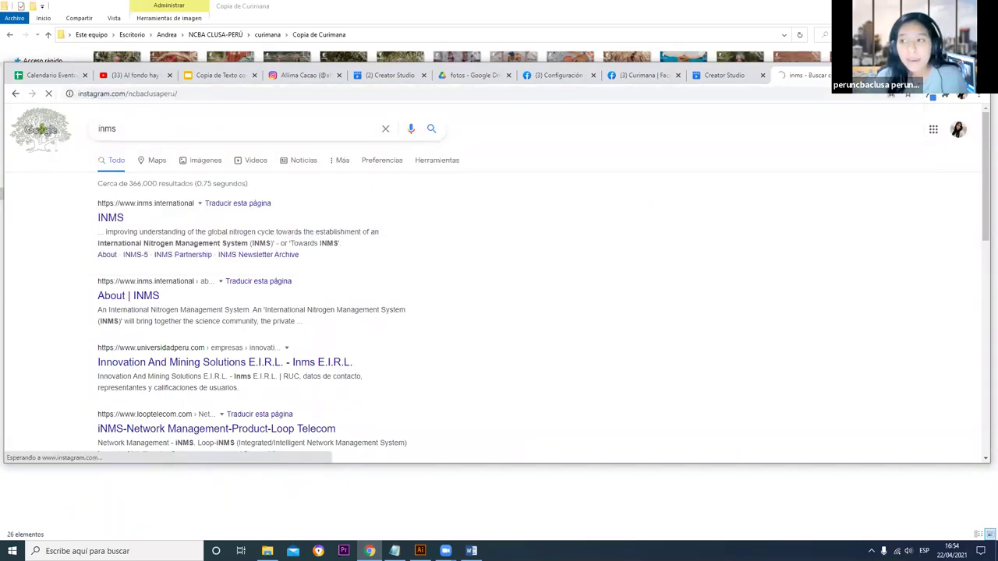
{"action": "key", "text": "super+Up"}
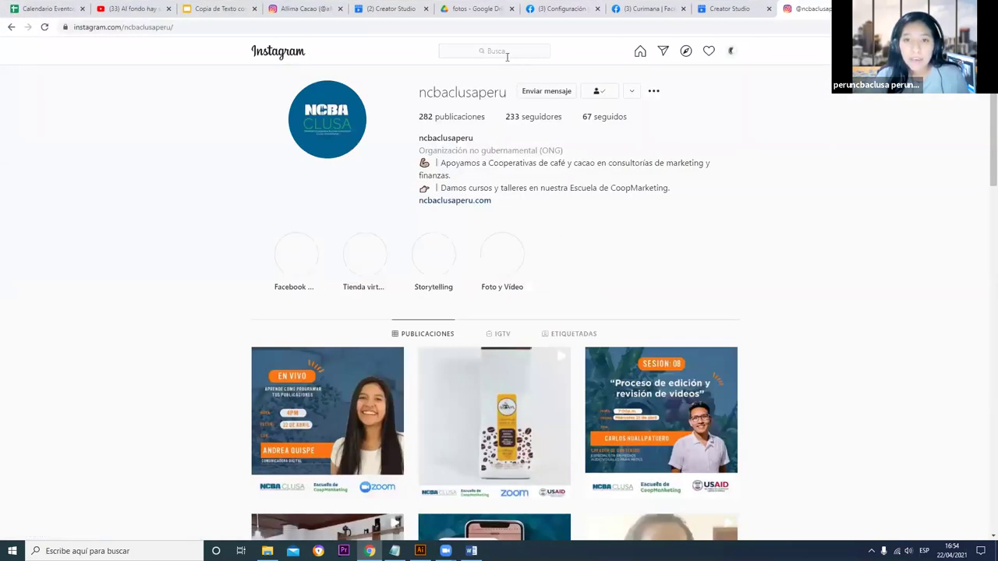
{"action": "left_click", "coordinate": [507, 56]}
{"action": "type", "text": "curimana"}
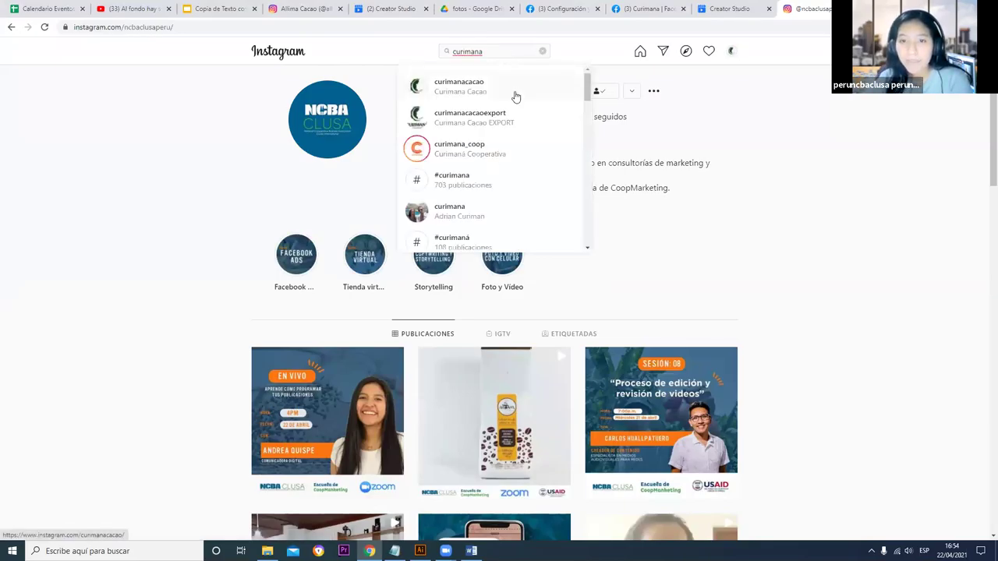
Step: Open the curimanacacao profile from the search suggestions and view the slides of its Curimana story highlight
{"action": "left_click", "coordinate": [515, 96]}
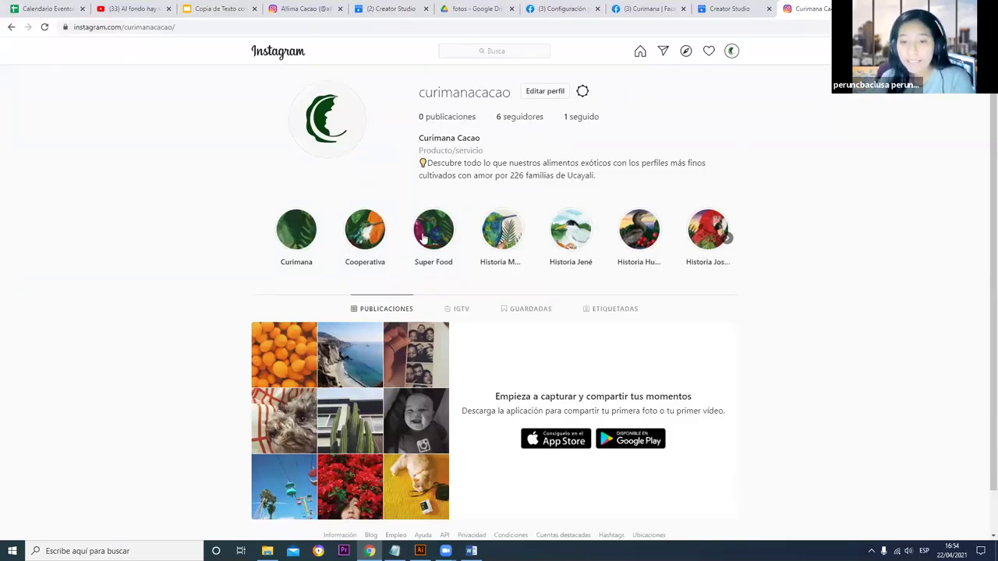
{"action": "left_click", "coordinate": [297, 231]}
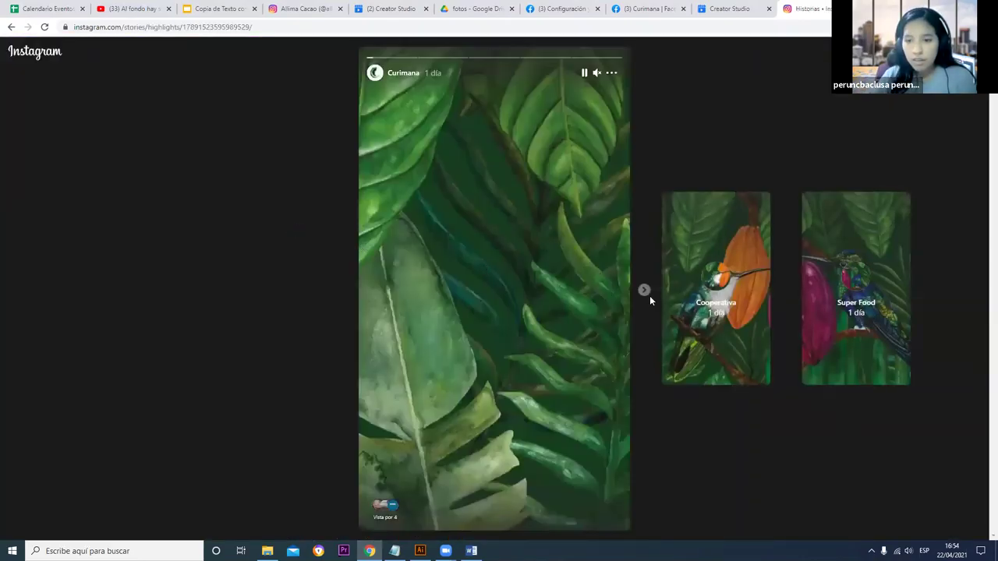
{"action": "left_click", "coordinate": [644, 290]}
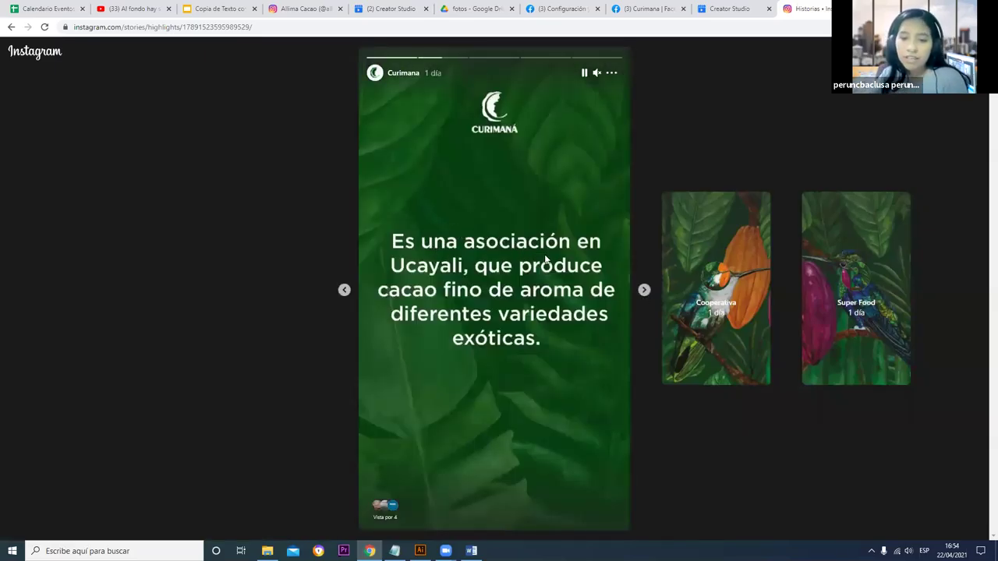
{"action": "left_click", "coordinate": [644, 300]}
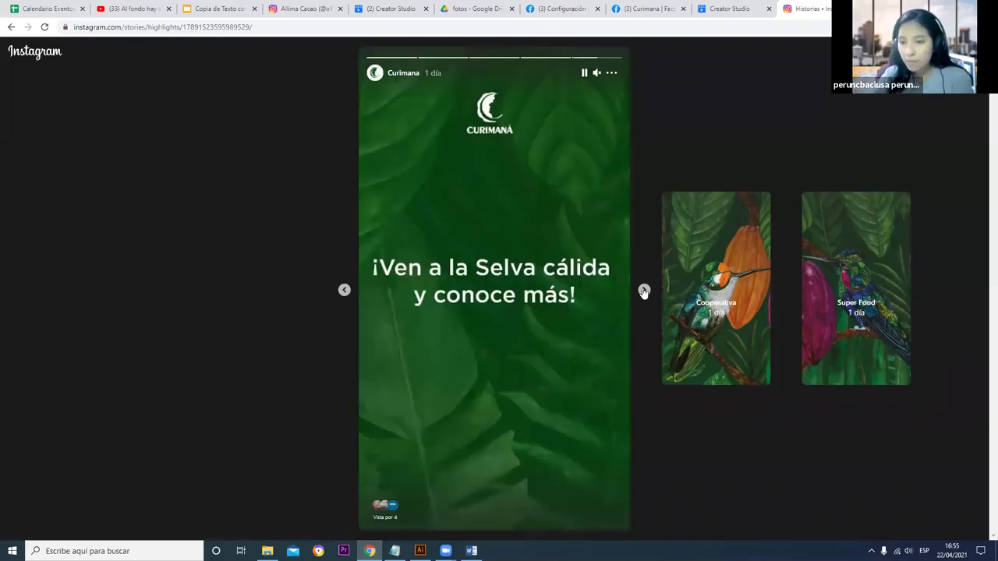
Step: Continue past Cooperativa to the Super Food highlight, review its chocolate con leche, para taza and bitter slides, and close the story viewer
{"action": "left_click", "coordinate": [743, 303]}
{"action": "left_click", "coordinate": [644, 290]}
{"action": "left_click", "coordinate": [644, 290]}
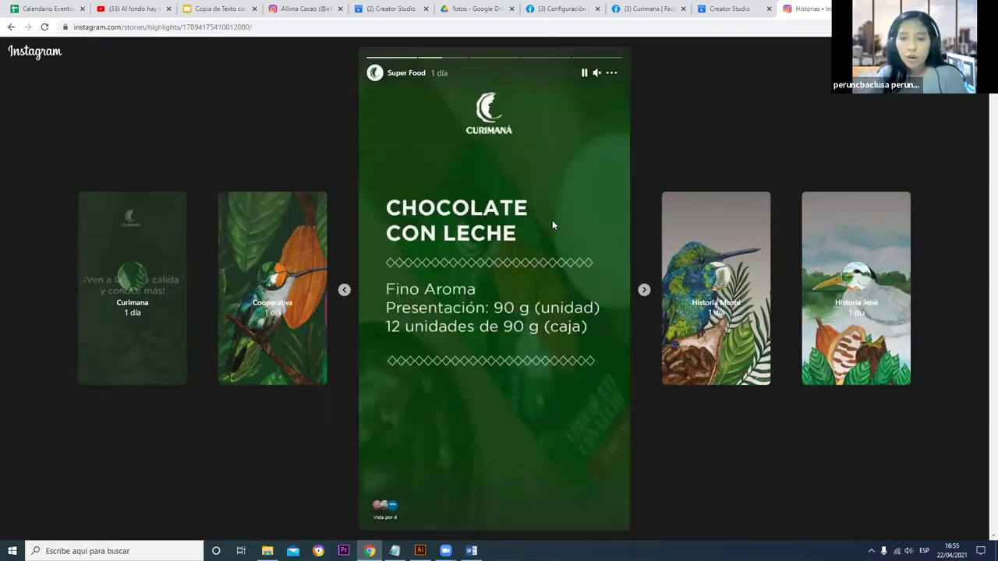
{"action": "key", "text": "space"}
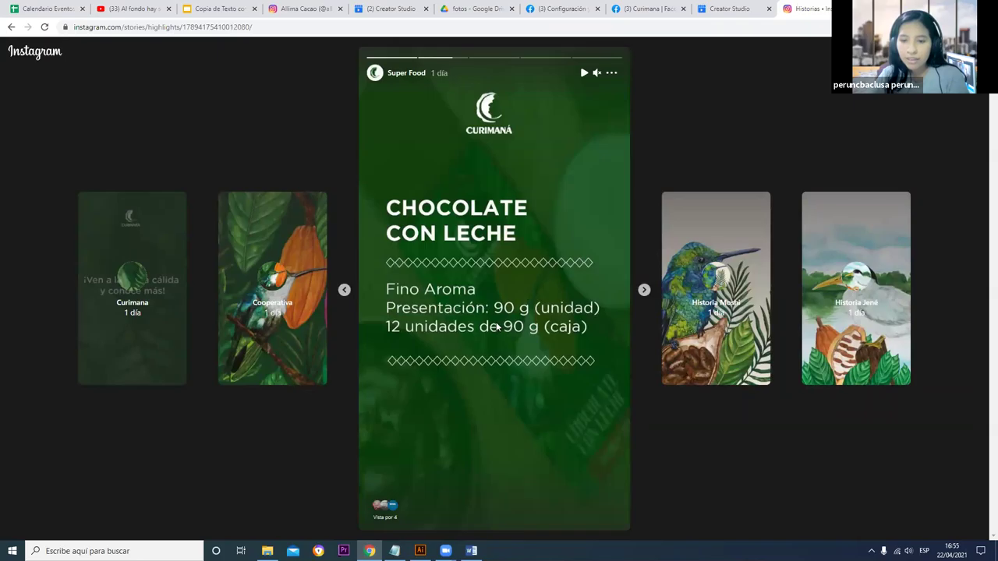
{"action": "key", "text": "space"}
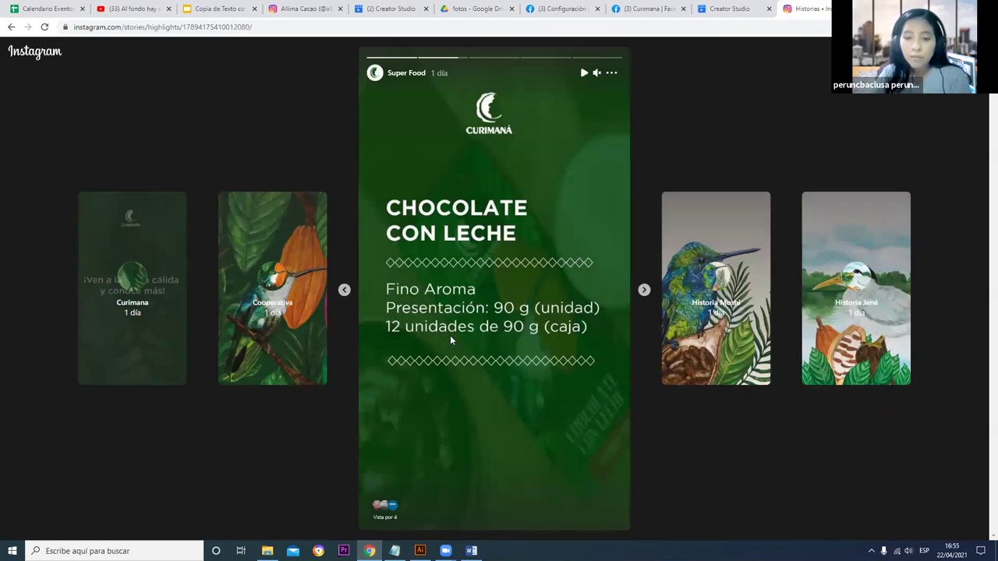
{"action": "left_click", "coordinate": [643, 290]}
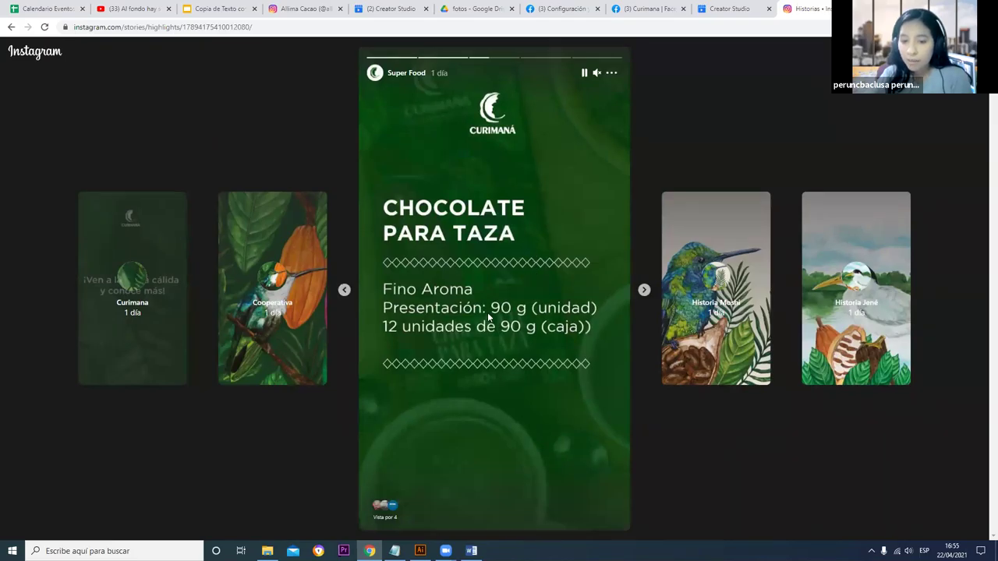
{"action": "left_click", "coordinate": [644, 290]}
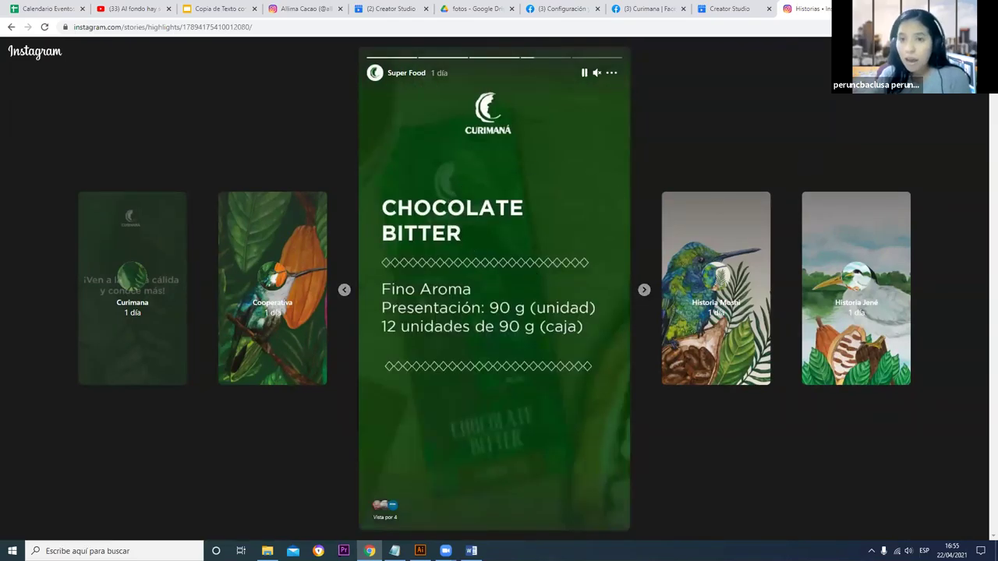
{"action": "key", "text": "Escape"}
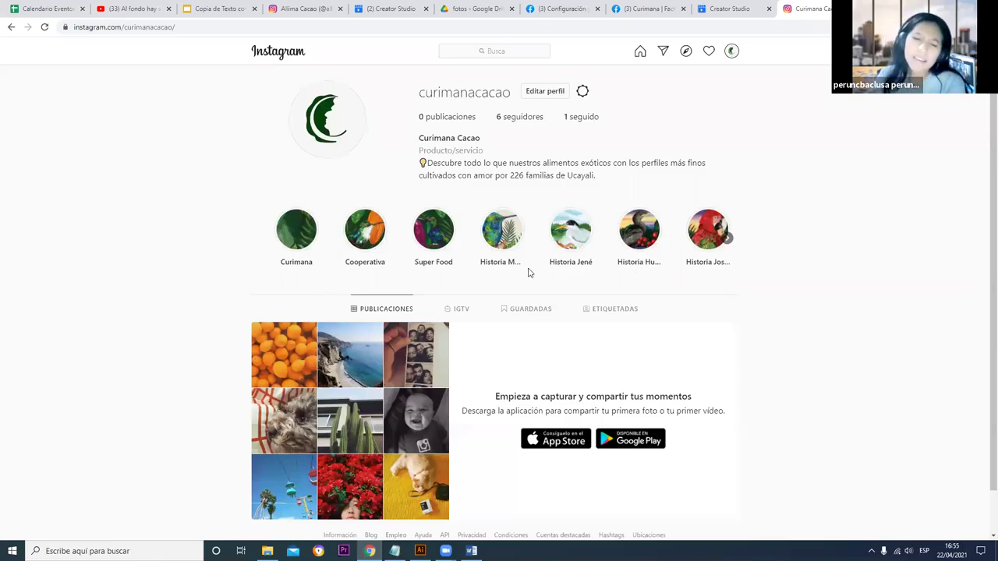
Step: View the Cooperativa story highlight on the curimanacacao profile, advancing through its slides about the association
{"action": "left_click", "coordinate": [371, 244]}
{"action": "left_click", "coordinate": [643, 290]}
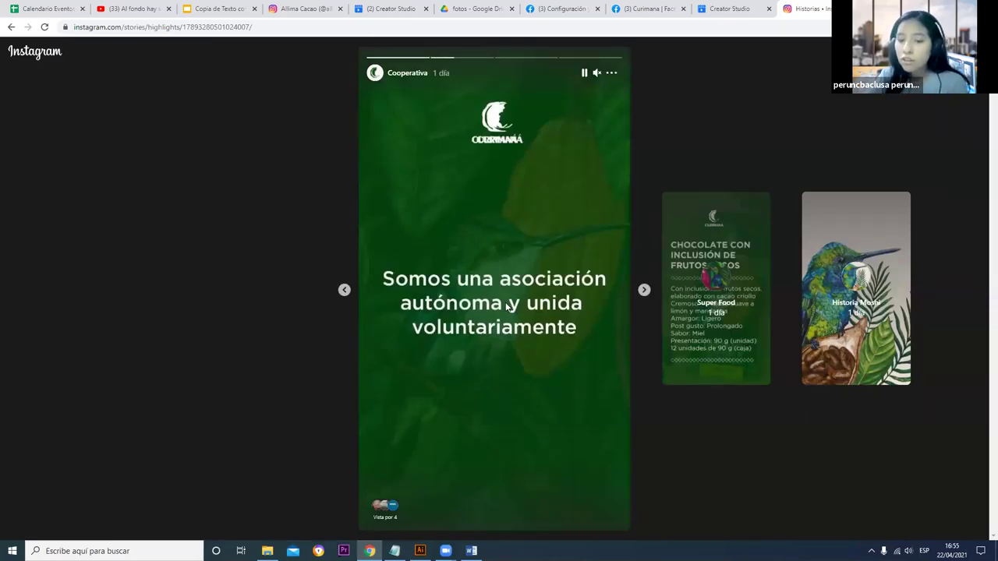
{"action": "left_click", "coordinate": [644, 290]}
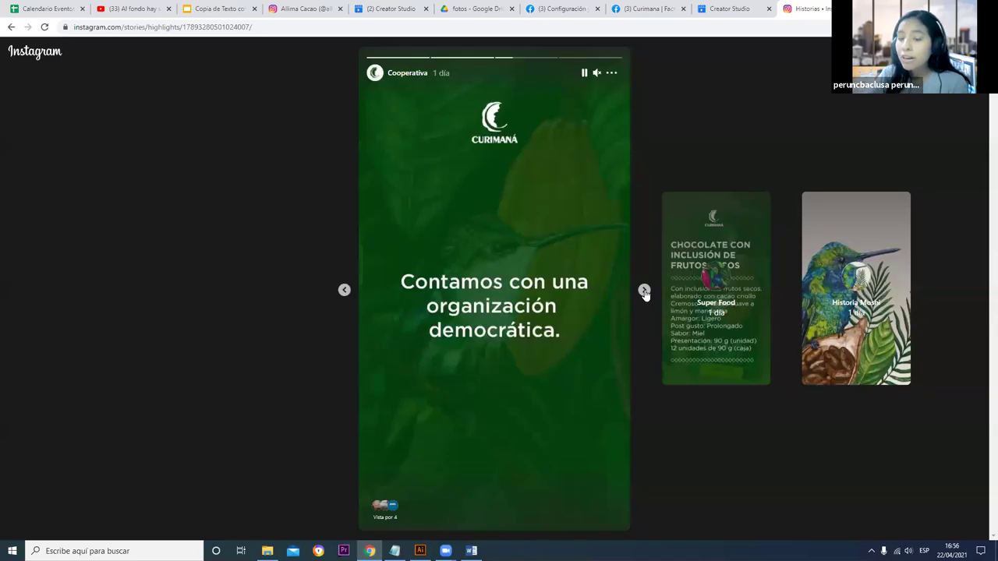
{"action": "left_click", "coordinate": [644, 291]}
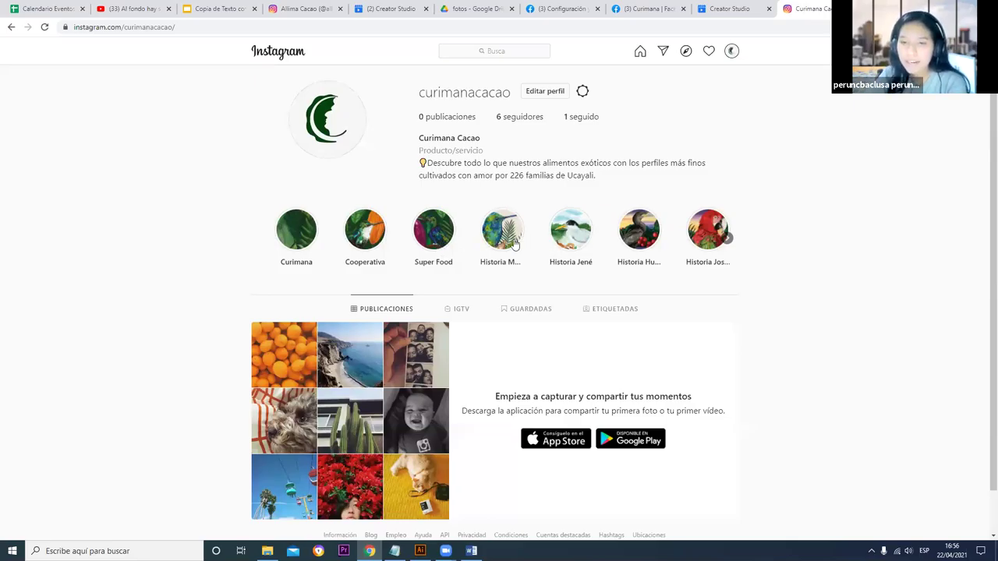
Step: View the Historia Joshin highlight at the end of the highlights row and advance through its Café Joshin slides
{"action": "left_click", "coordinate": [726, 237]}
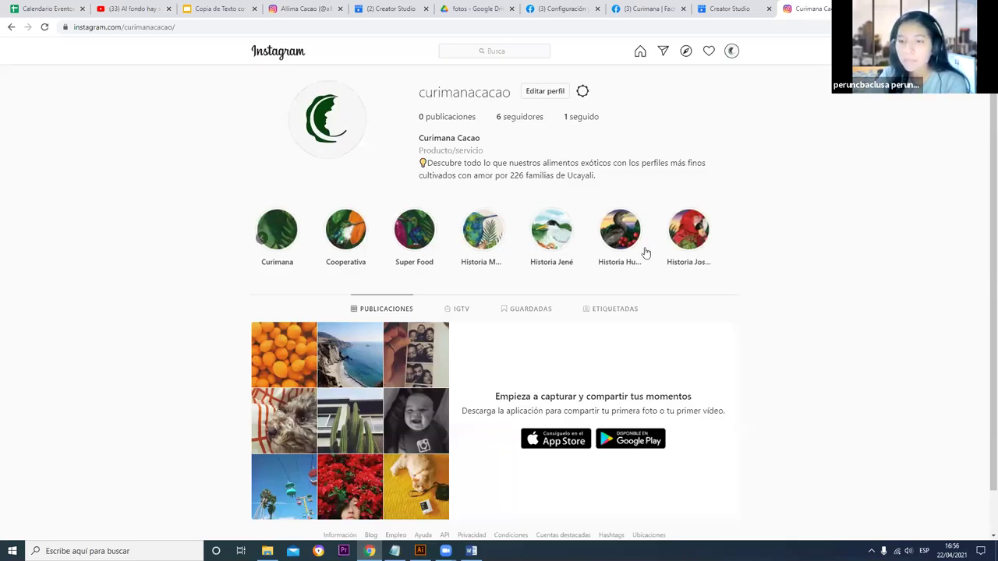
{"action": "left_click", "coordinate": [684, 226]}
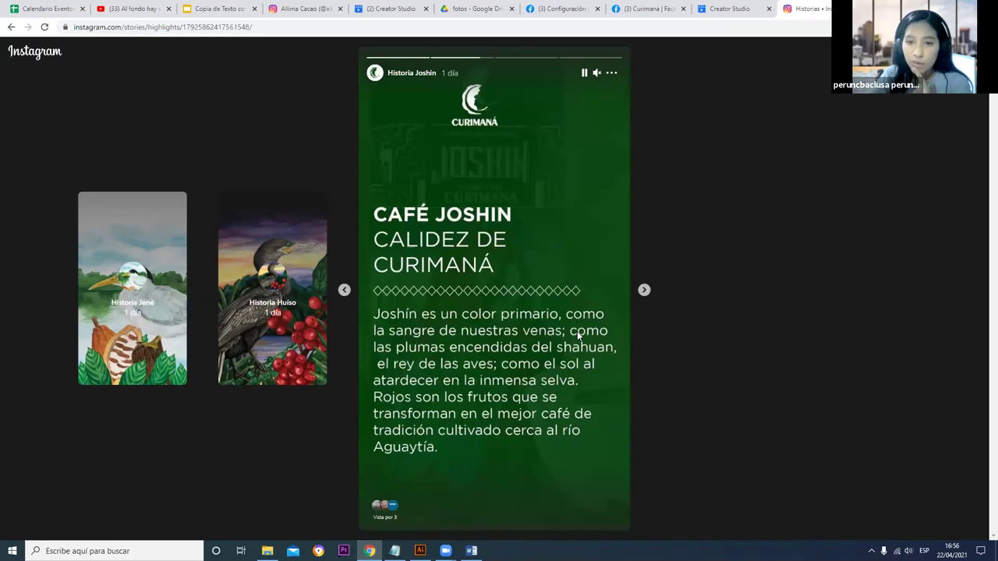
{"action": "left_click", "coordinate": [647, 295]}
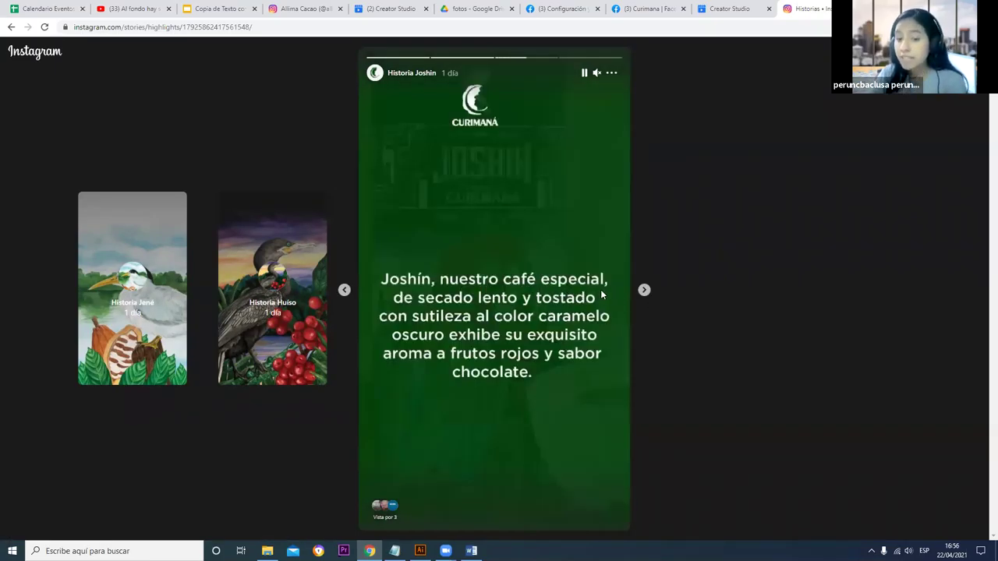
Step: View the last slide of the Historia Joshin highlight and close the story viewer
{"action": "left_click", "coordinate": [643, 292]}
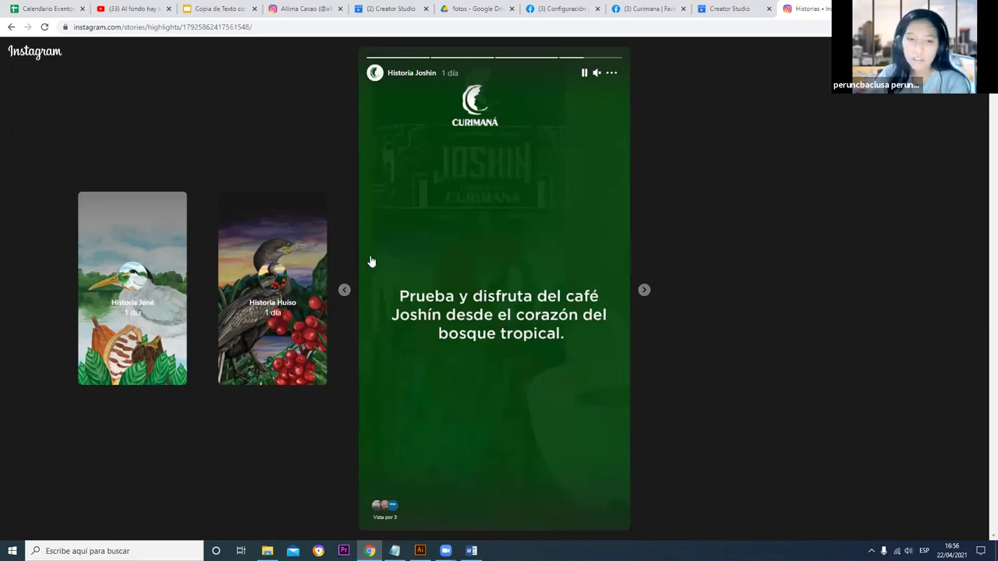
{"action": "key", "text": "Escape"}
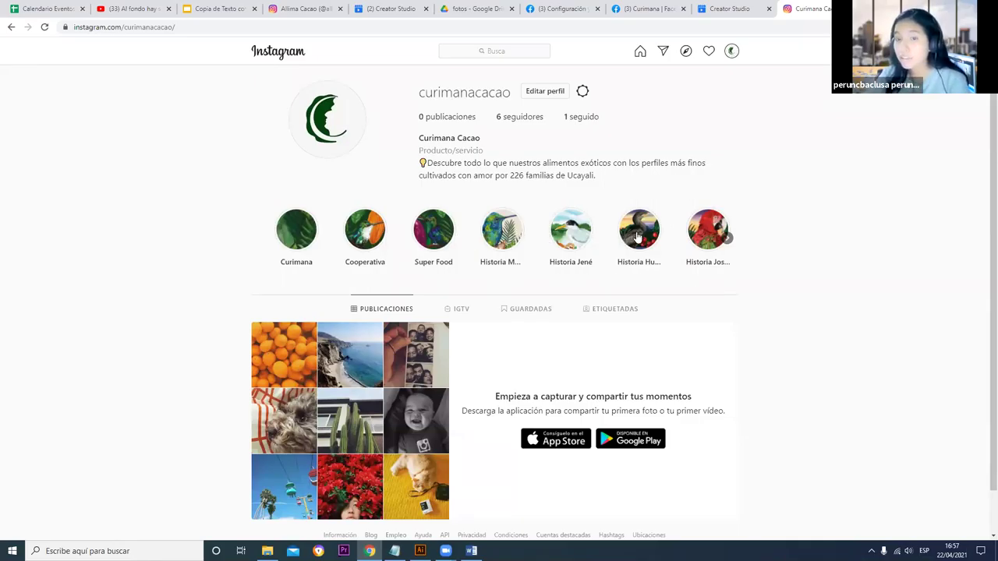
Step: Open the allima_cacao profile from the recent searches and look through its published posts
{"action": "left_click", "coordinate": [534, 56]}
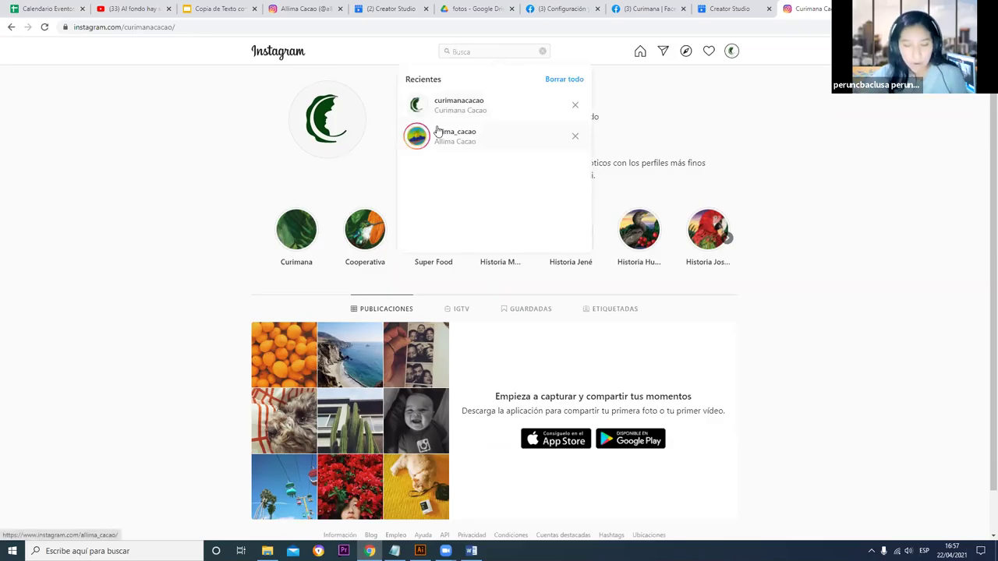
{"action": "left_click", "coordinate": [452, 138]}
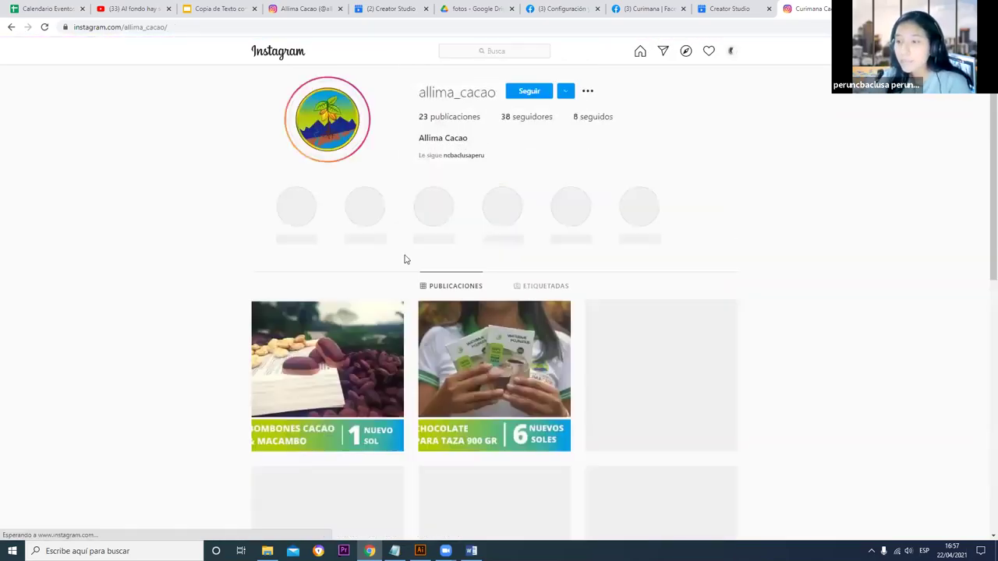
{"action": "scroll", "coordinate": [710, 240], "scroll_direction": "down", "scroll_amount": 5}
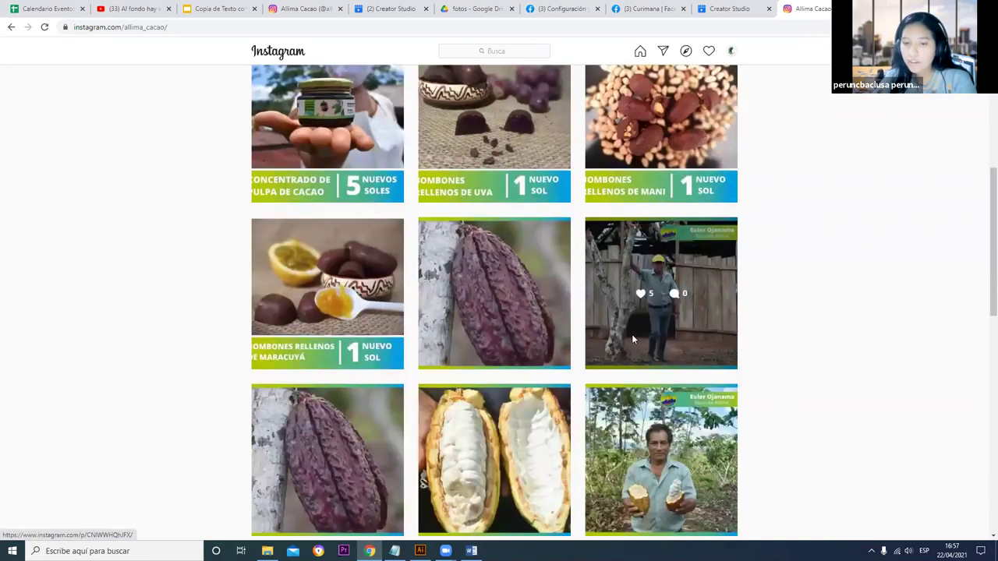
{"action": "scroll", "coordinate": [631, 334], "scroll_direction": "down", "scroll_amount": 6}
{"action": "scroll", "coordinate": [600, 327], "scroll_direction": "up", "scroll_amount": 6}
{"action": "scroll", "coordinate": [591, 324], "scroll_direction": "up", "scroll_amount": 5}
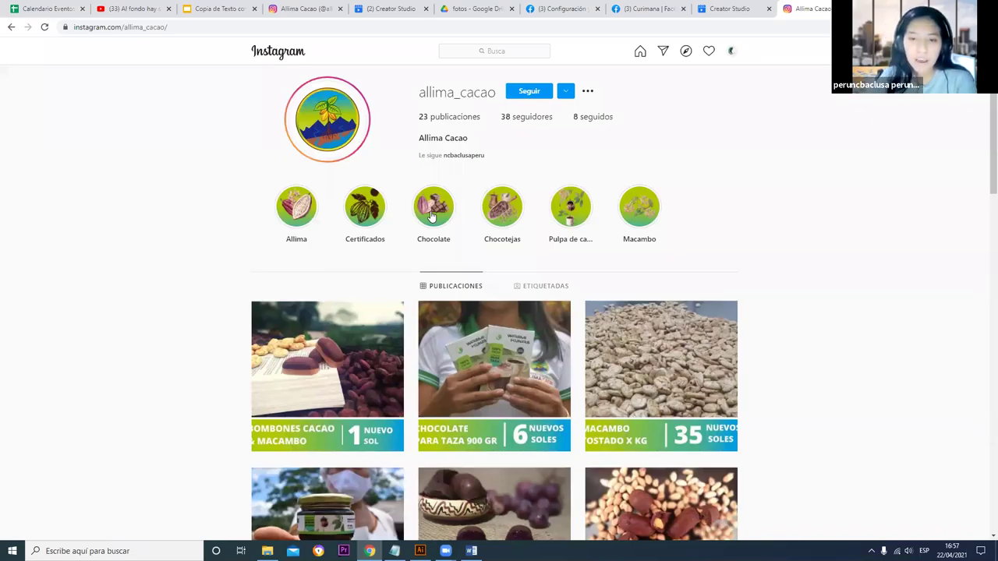
Step: View allima_cacao's Chocolate highlight, pausing on the Taza 100% Cacao and Bitter 70% Cacao descriptions
{"action": "left_click", "coordinate": [430, 216]}
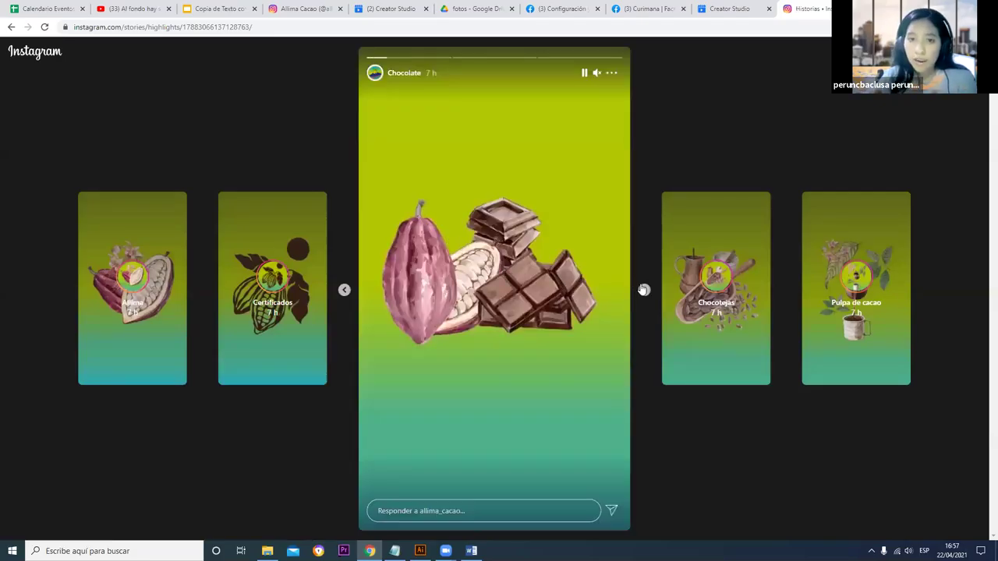
{"action": "left_click", "coordinate": [643, 289]}
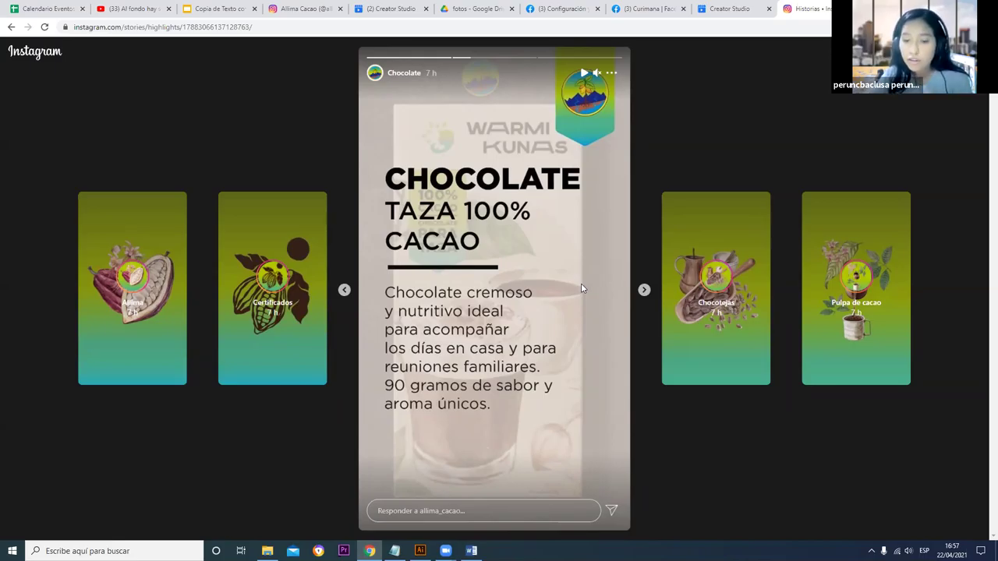
{"action": "left_click", "coordinate": [580, 288]}
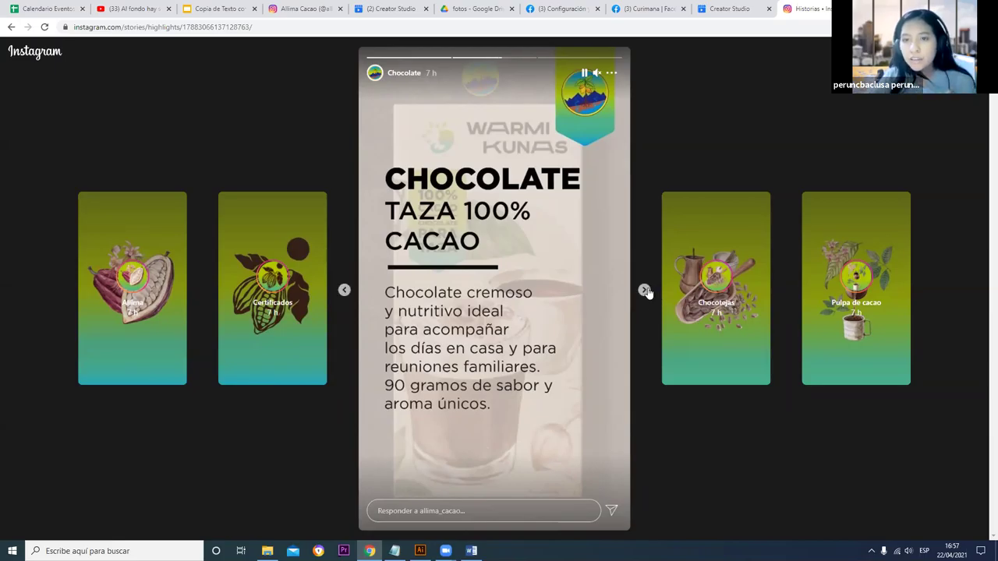
{"action": "left_click", "coordinate": [646, 291]}
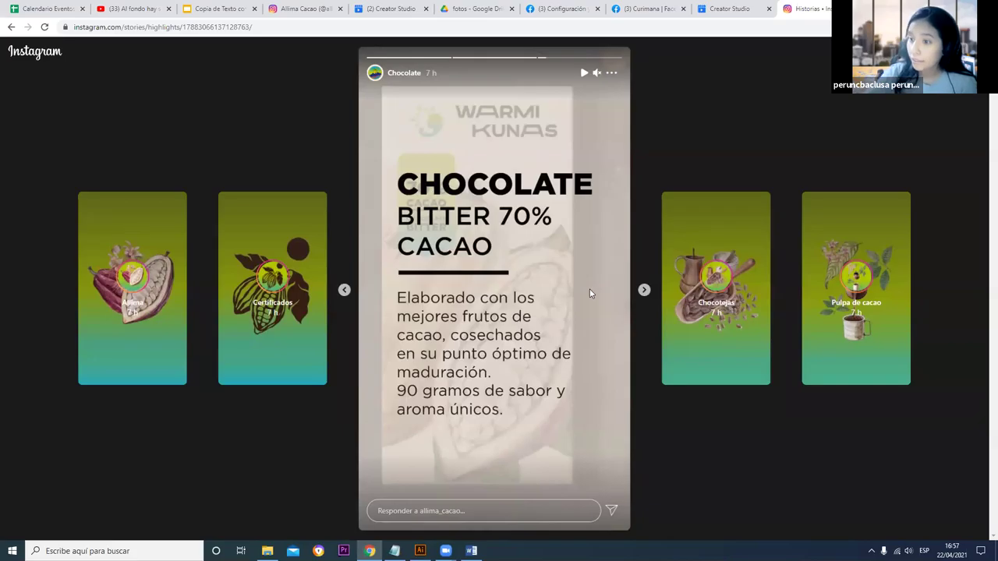
{"action": "left_click", "coordinate": [590, 293]}
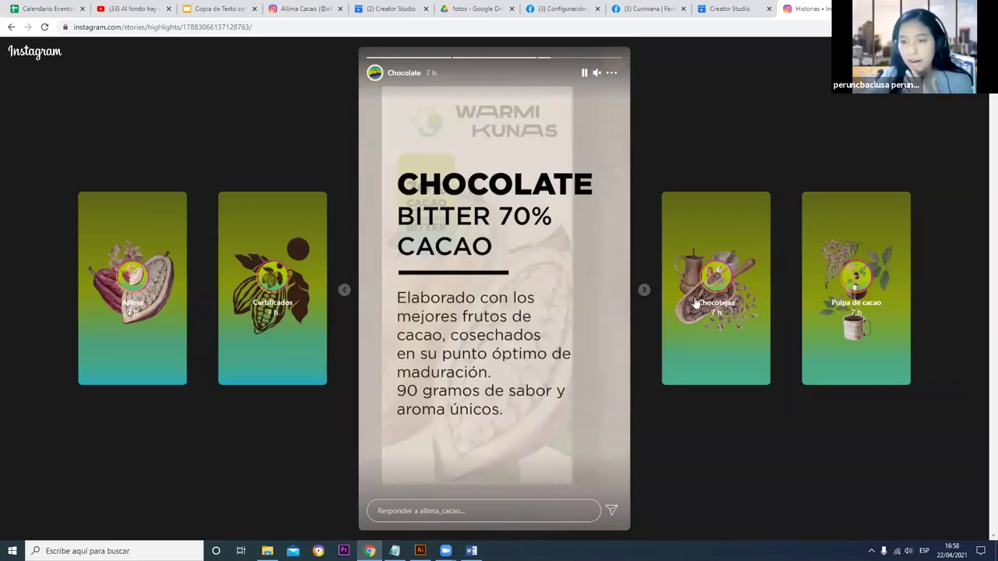
Step: Open the Chocotejas highlight and go through its maracuya, uva and maní flavour slides
{"action": "left_click", "coordinate": [737, 314]}
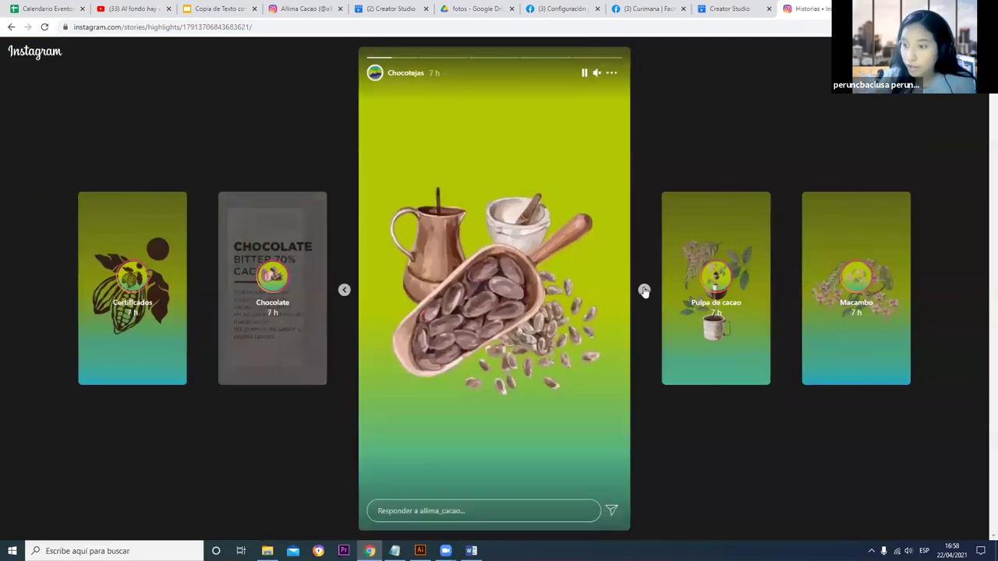
{"action": "left_click", "coordinate": [644, 291]}
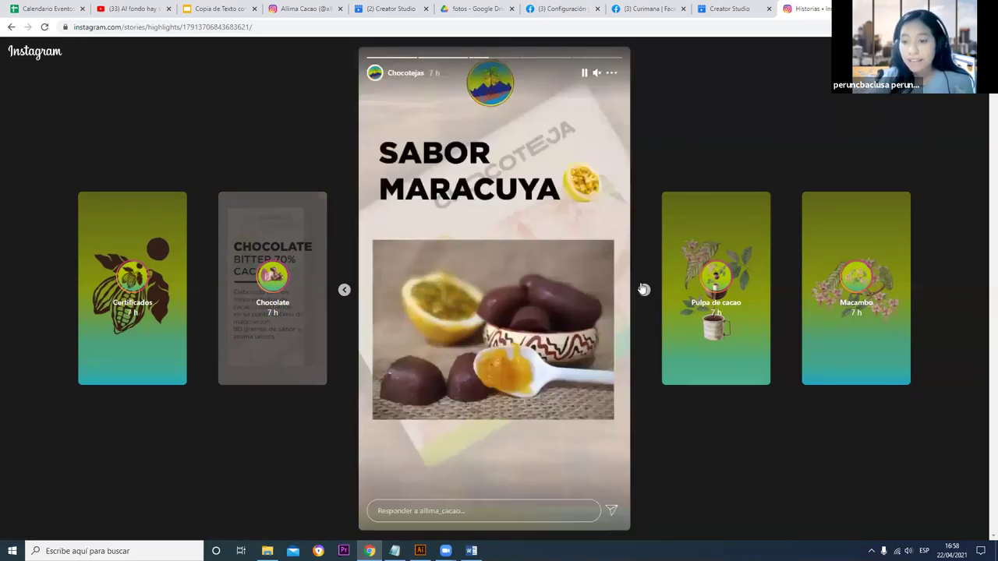
{"action": "left_click", "coordinate": [643, 289]}
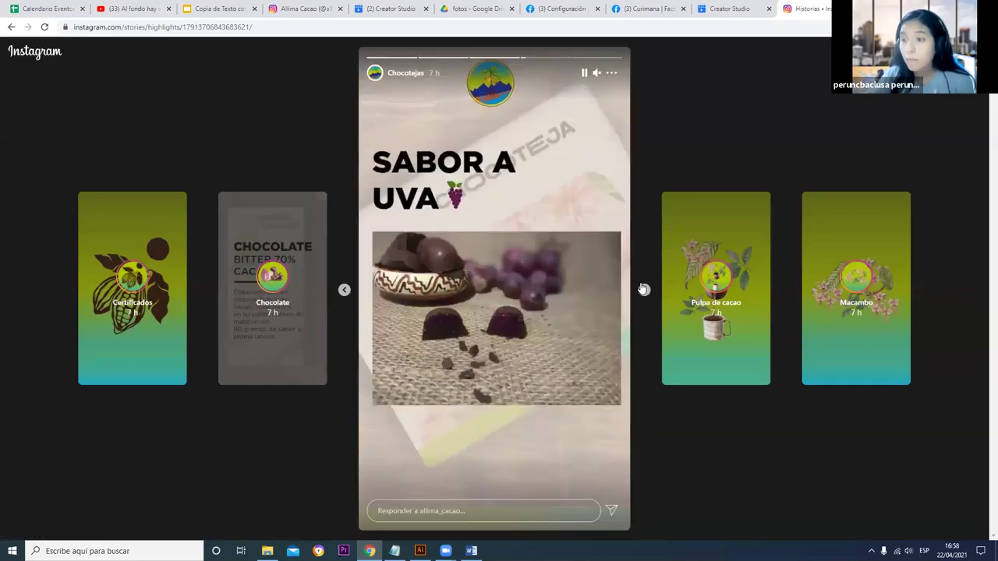
{"action": "left_click", "coordinate": [643, 289]}
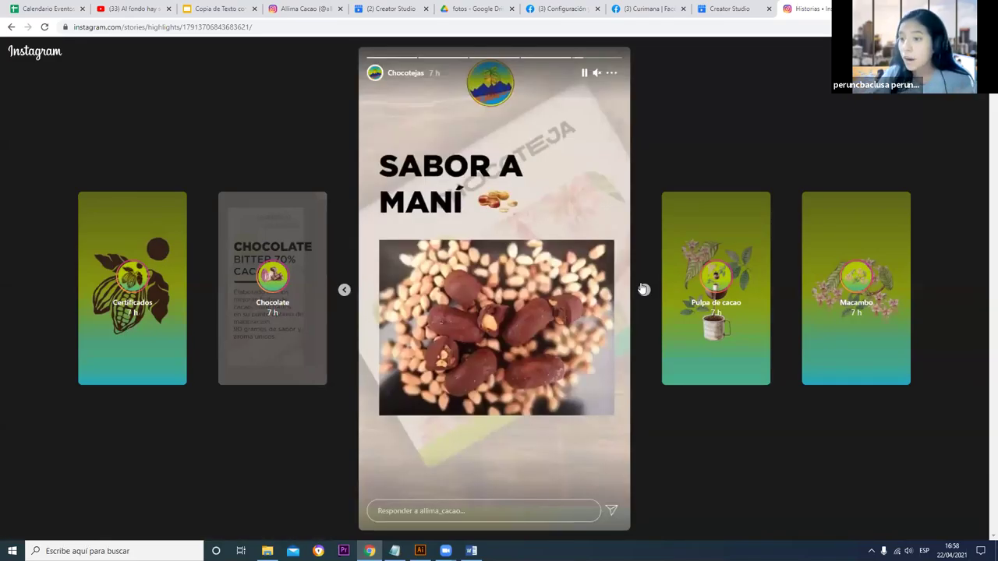
Step: Go back to the Chocolate highlight, replay Chocotejas up to the maní slide and close the story viewer
{"action": "left_click", "coordinate": [343, 299]}
{"action": "left_click", "coordinate": [343, 299]}
{"action": "left_click", "coordinate": [344, 299]}
{"action": "left_click", "coordinate": [344, 299]}
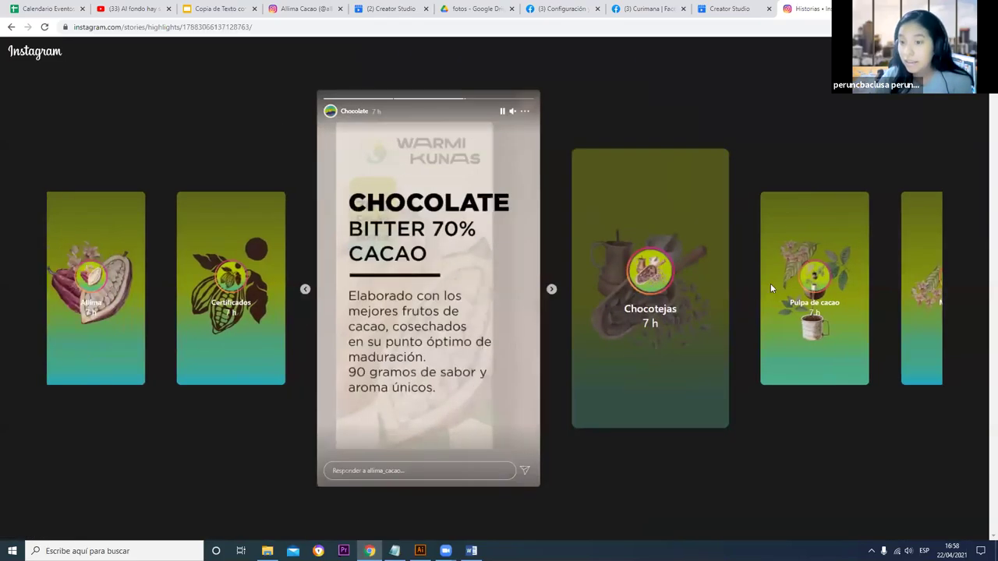
{"action": "left_click", "coordinate": [723, 306]}
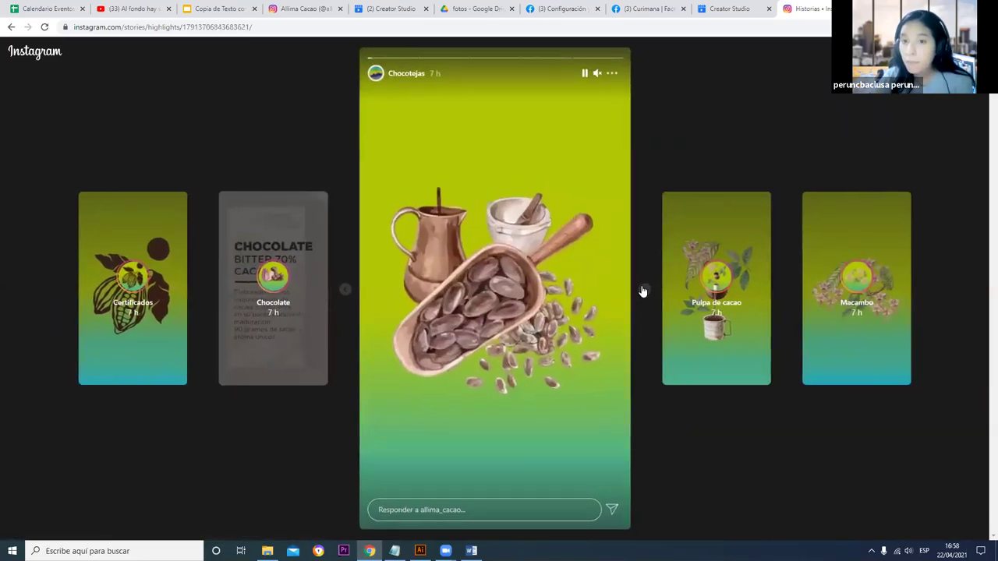
{"action": "left_click", "coordinate": [644, 289]}
{"action": "left_click", "coordinate": [644, 289]}
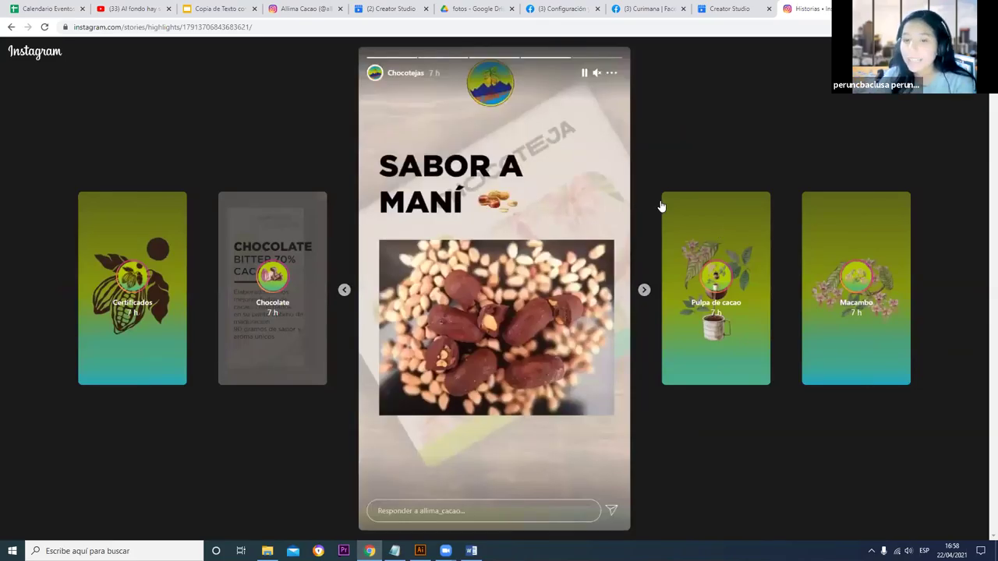
{"action": "left_click", "coordinate": [678, 165]}
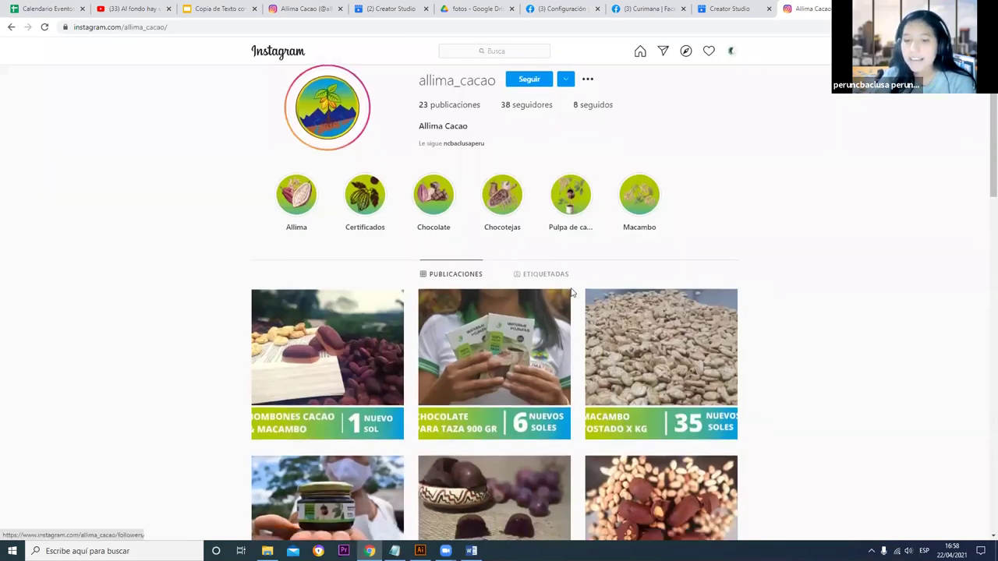
Step: Examine allima_cacao's post grid down to the oldest posts, and return to the highlights row at the profile's start
{"action": "scroll", "coordinate": [552, 318], "scroll_direction": "down", "scroll_amount": 2}
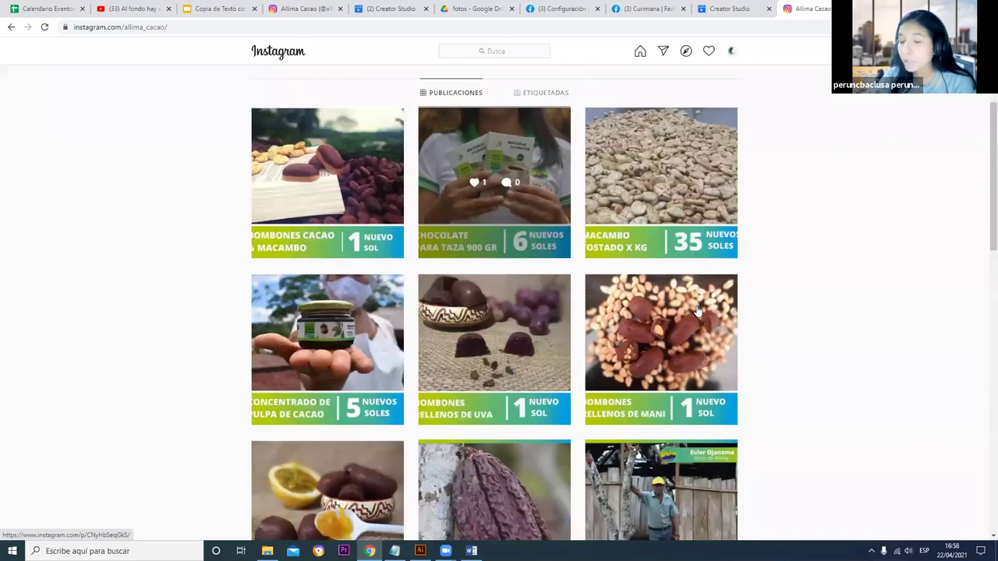
{"action": "scroll", "coordinate": [625, 277], "scroll_direction": "up", "scroll_amount": 1}
{"action": "scroll", "coordinate": [627, 281], "scroll_direction": "down", "scroll_amount": 2}
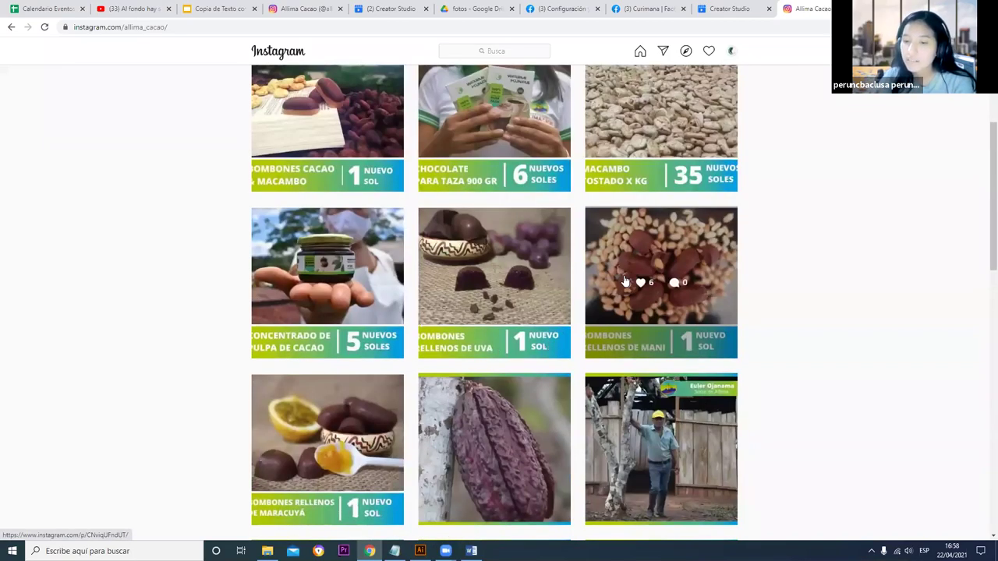
{"action": "scroll", "coordinate": [623, 290], "scroll_direction": "up", "scroll_amount": 3}
{"action": "scroll", "coordinate": [627, 336], "scroll_direction": "down", "scroll_amount": 10}
{"action": "scroll", "coordinate": [563, 381], "scroll_direction": "up", "scroll_amount": 1}
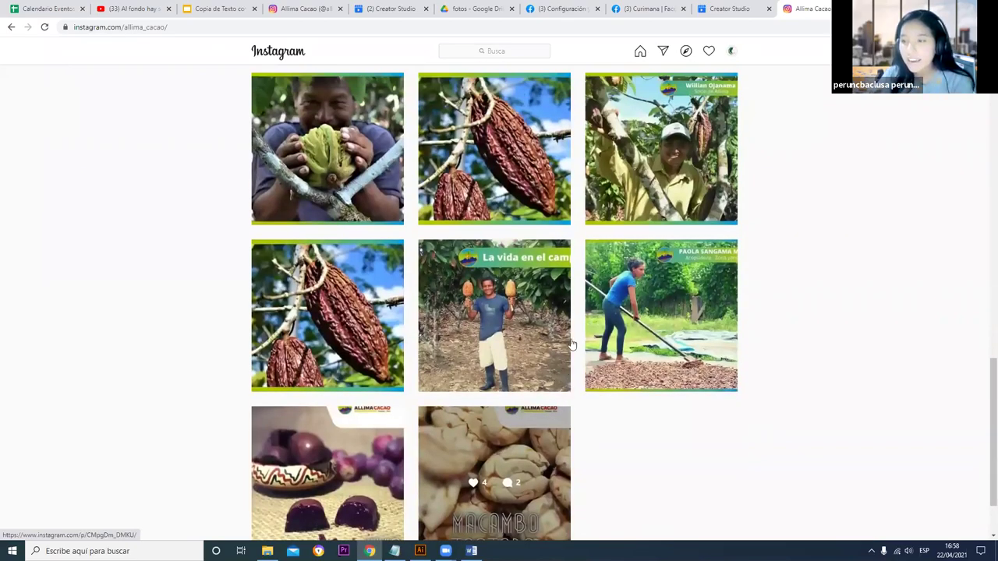
{"action": "scroll", "coordinate": [573, 345], "scroll_direction": "up", "scroll_amount": 9}
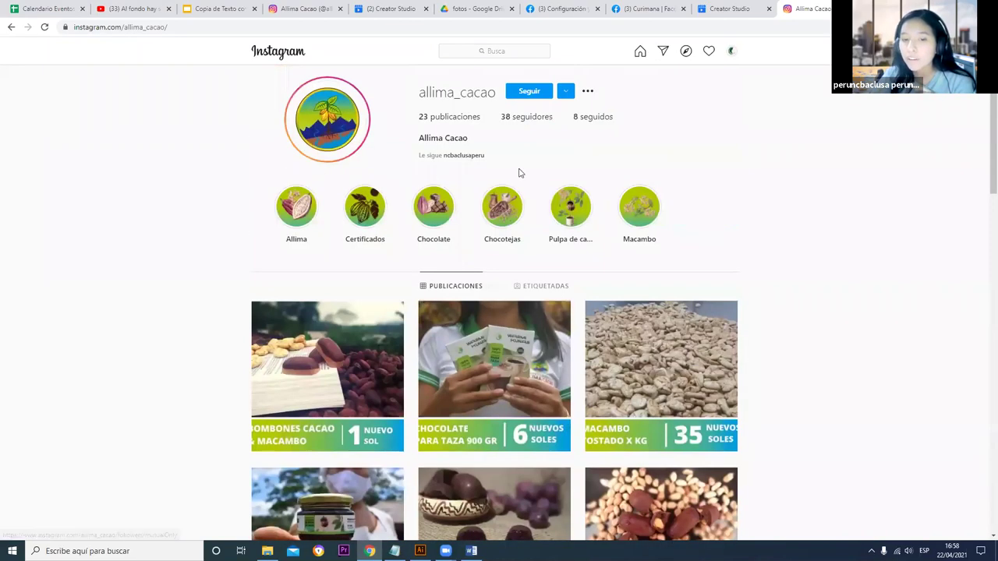
{"action": "left_click_drag", "start_coordinate": [685, 234], "coordinate": [662, 251]}
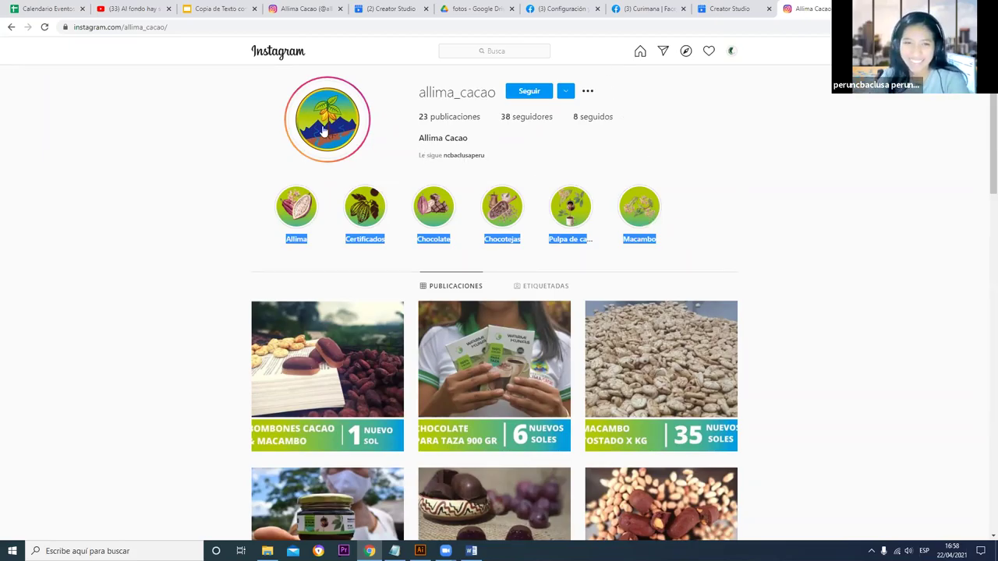
{"action": "left_click", "coordinate": [257, 124]}
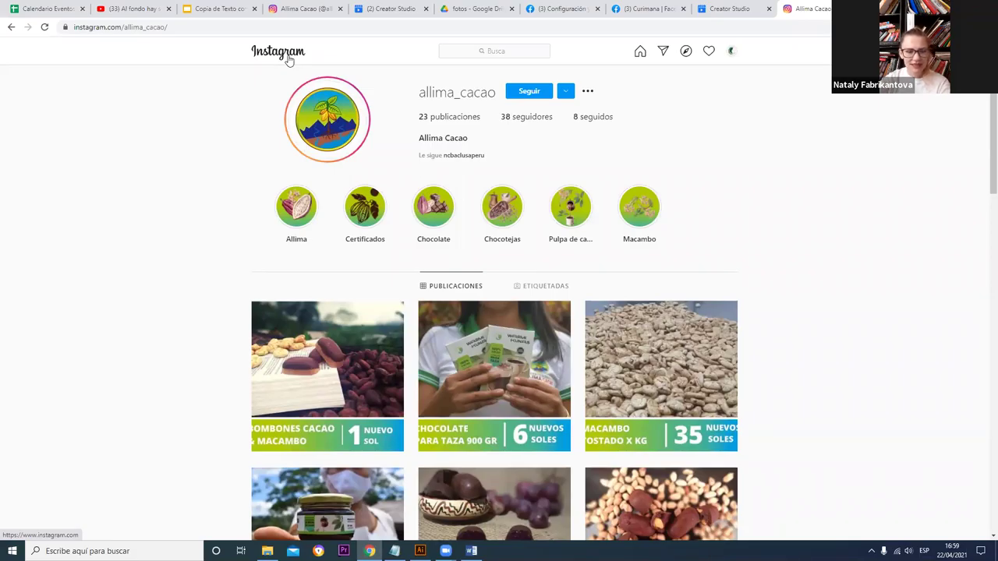
Step: Open the curimanacacao profile from the recent Instagram searches
{"action": "left_click", "coordinate": [529, 56]}
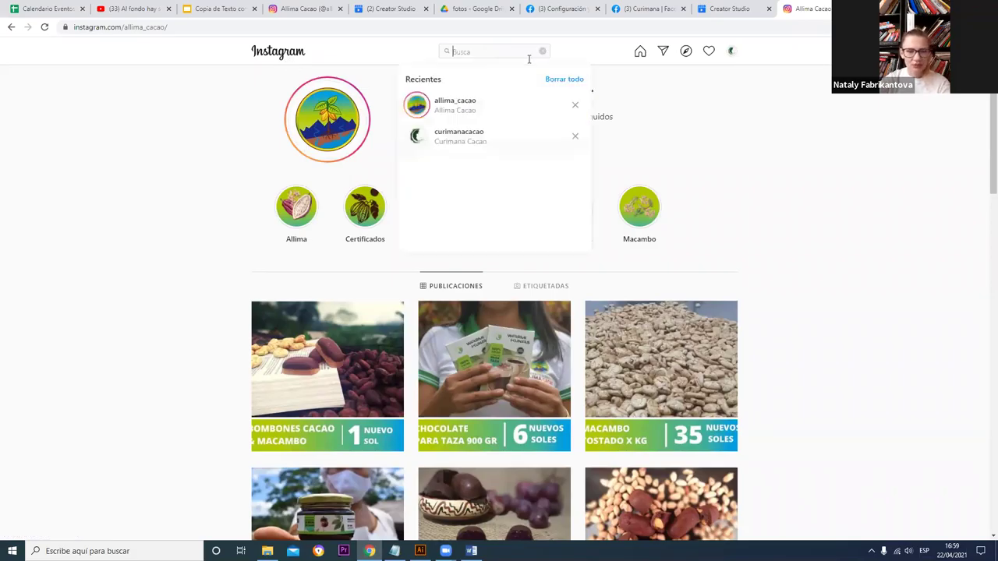
{"action": "left_click", "coordinate": [509, 146]}
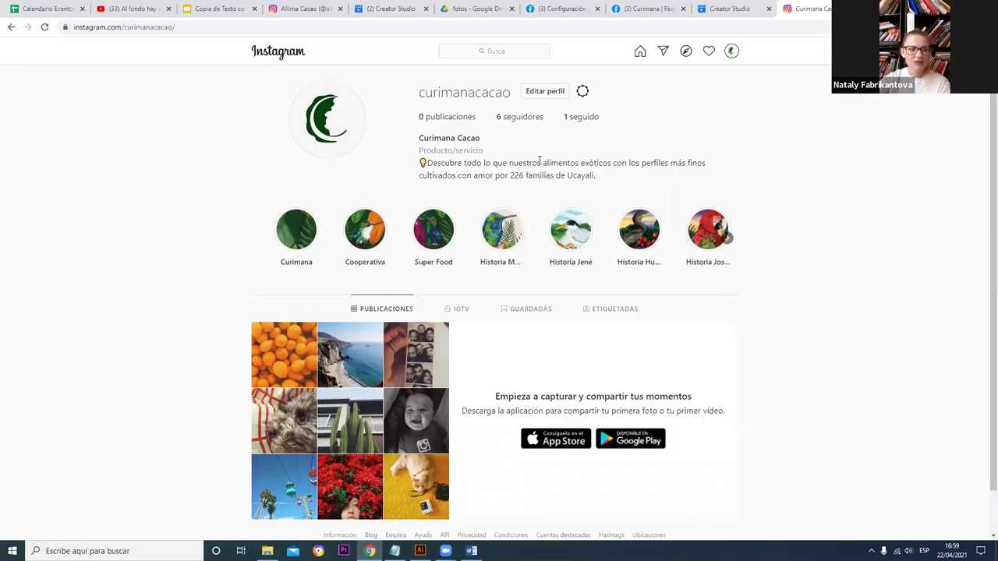
Step: Switch to Creator Studio, check Curimana's total followers statistics and open the posts in its content library
{"action": "left_click", "coordinate": [729, 9]}
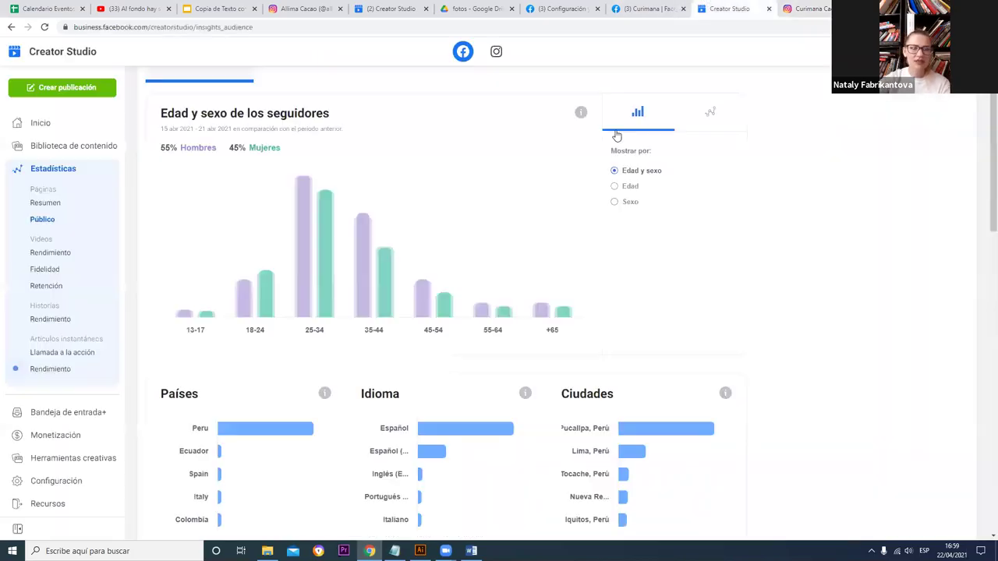
{"action": "scroll", "coordinate": [469, 293], "scroll_direction": "up", "scroll_amount": 2}
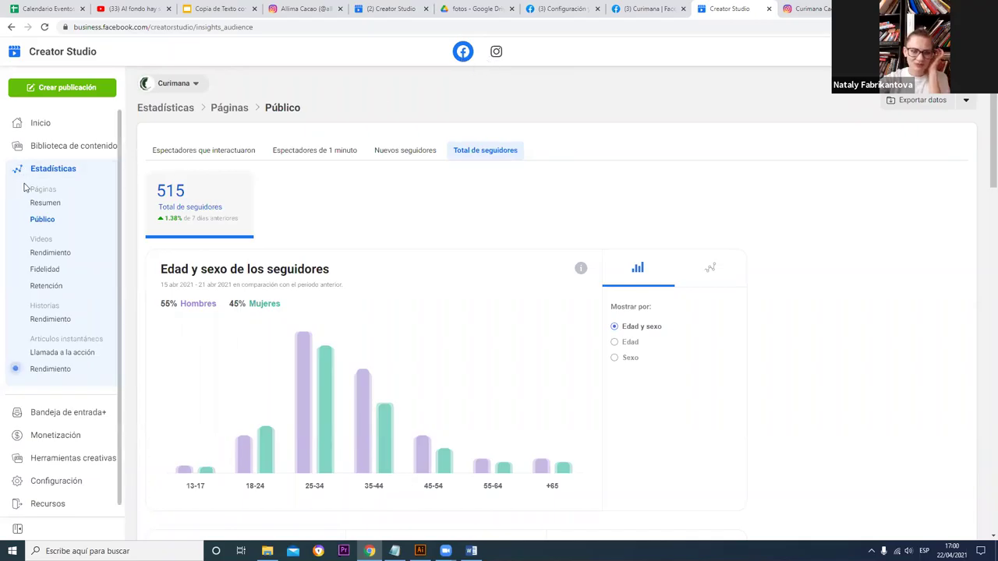
{"action": "left_click", "coordinate": [35, 147]}
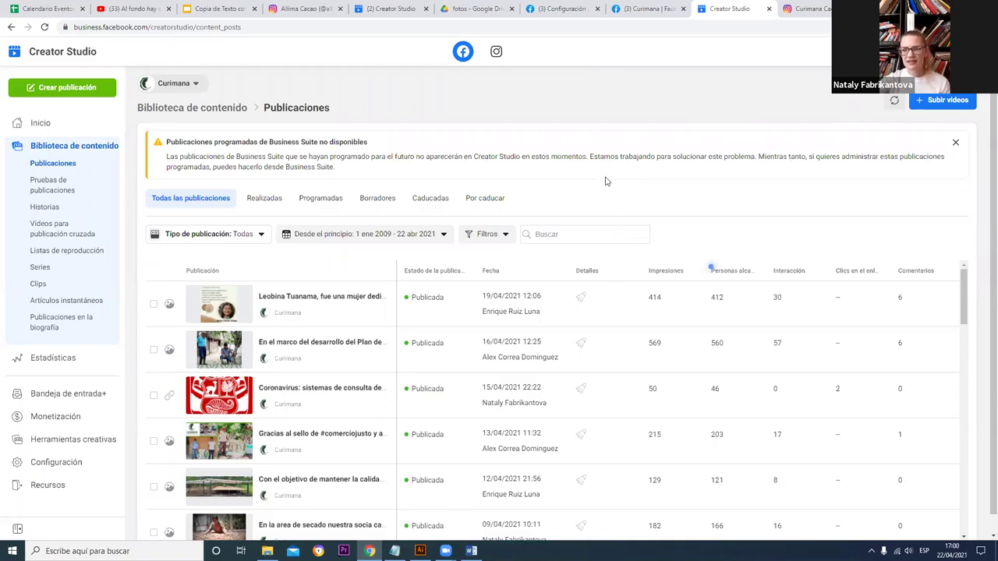
Step: Switch to Curimana's scheduled posts in the Facebook publishing tools and dismiss the new notification
{"action": "left_click", "coordinate": [575, 7]}
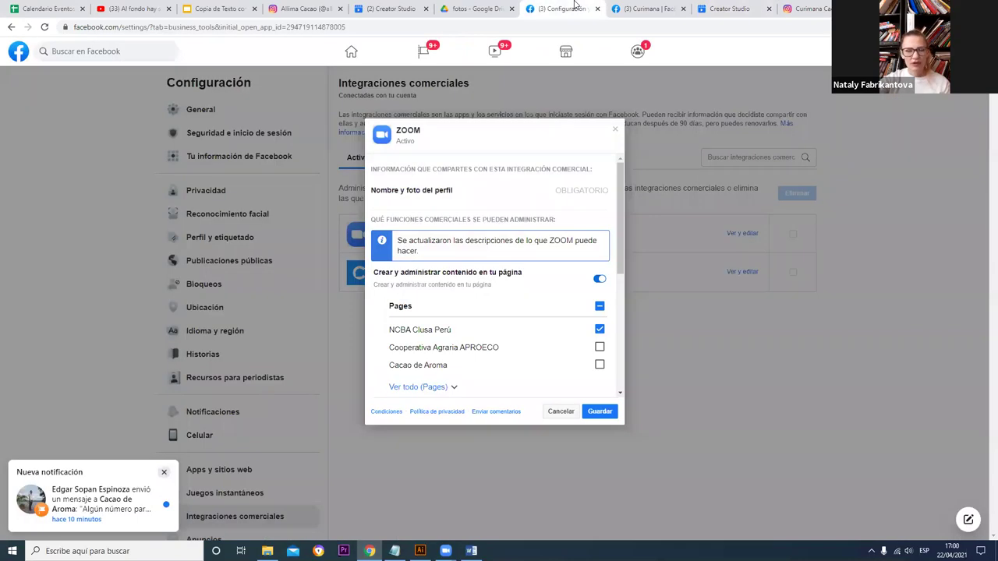
{"action": "left_click", "coordinate": [649, 9]}
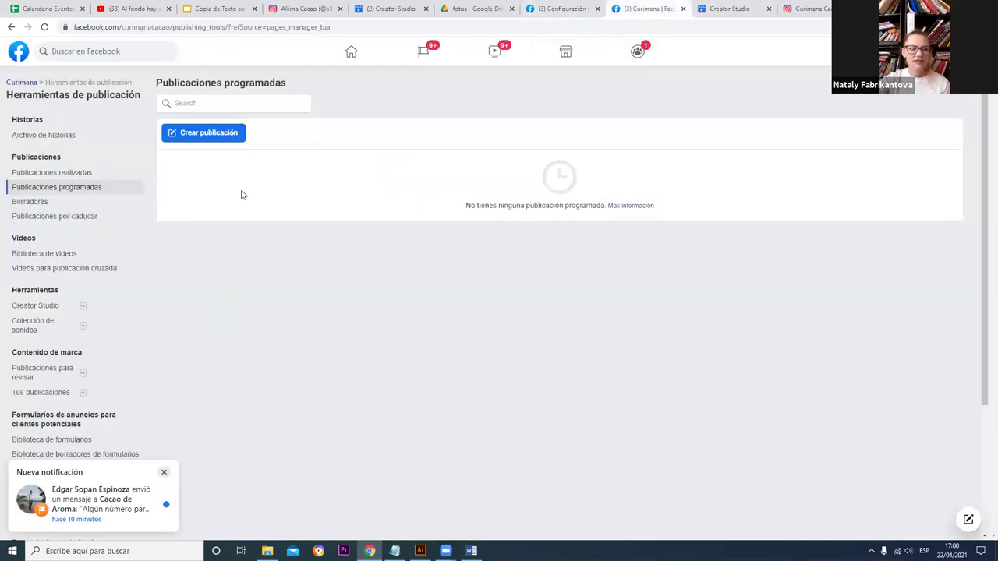
{"action": "left_click", "coordinate": [164, 472]}
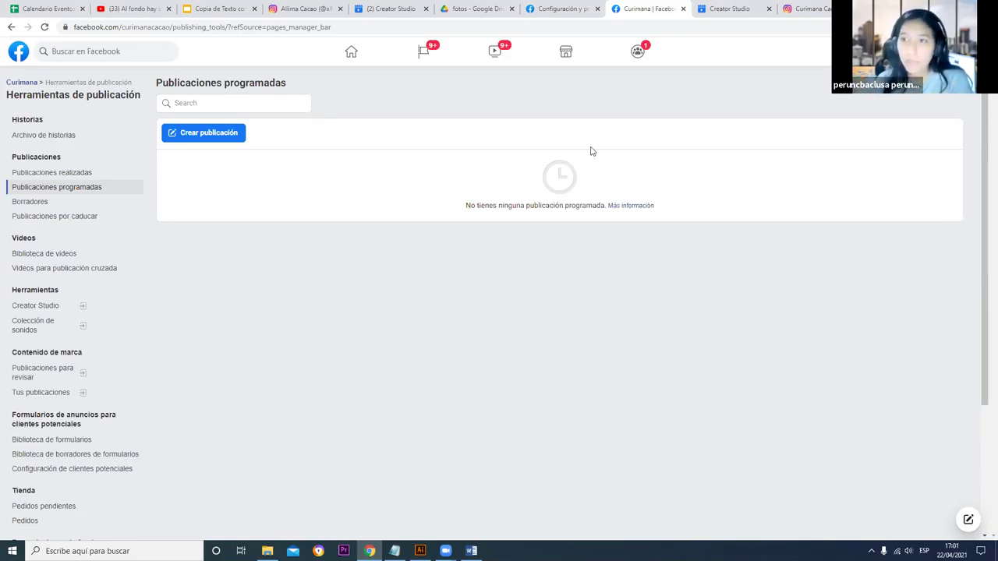
Step: Check the Creator Studio post library again, and open Curimana's Facebook page from its publishing tools
{"action": "left_click", "coordinate": [750, 6]}
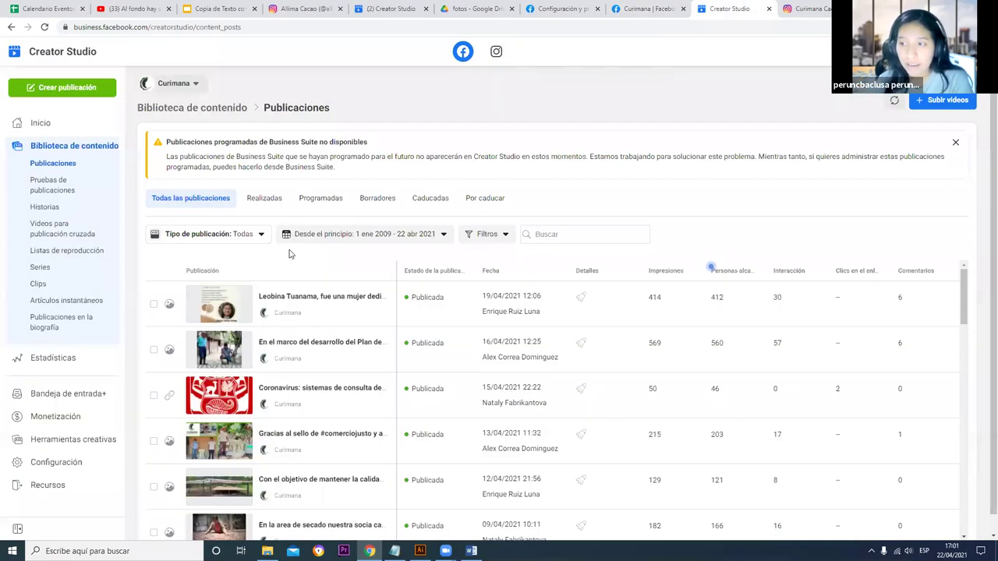
{"action": "left_click", "coordinate": [570, 7]}
{"action": "key", "text": "ctrl+Tab"}
{"action": "left_click", "coordinate": [35, 83]}
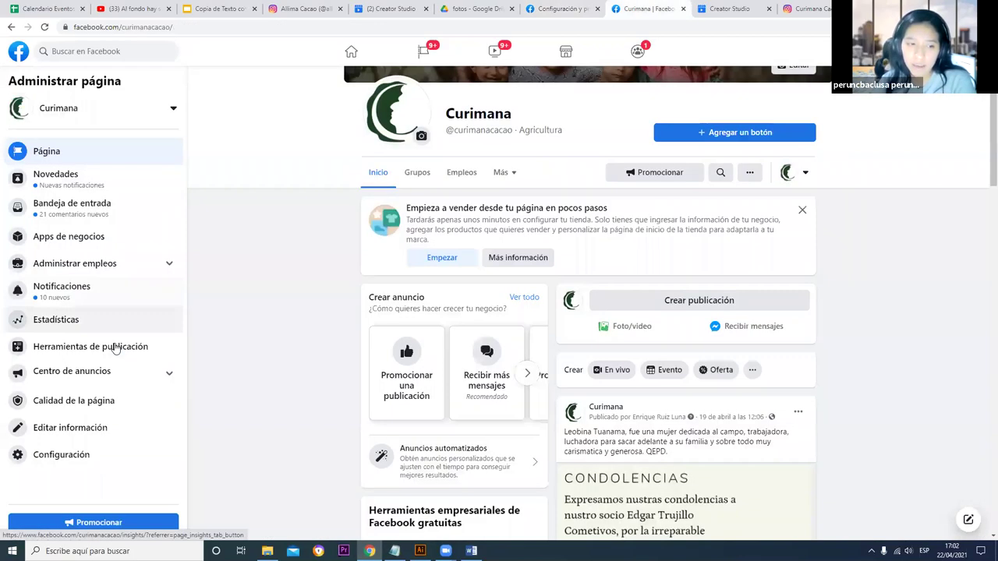
Step: Open the scheduled posts in Curimana's publishing tools, start a new post and close its scheduling options
{"action": "left_click", "coordinate": [115, 346]}
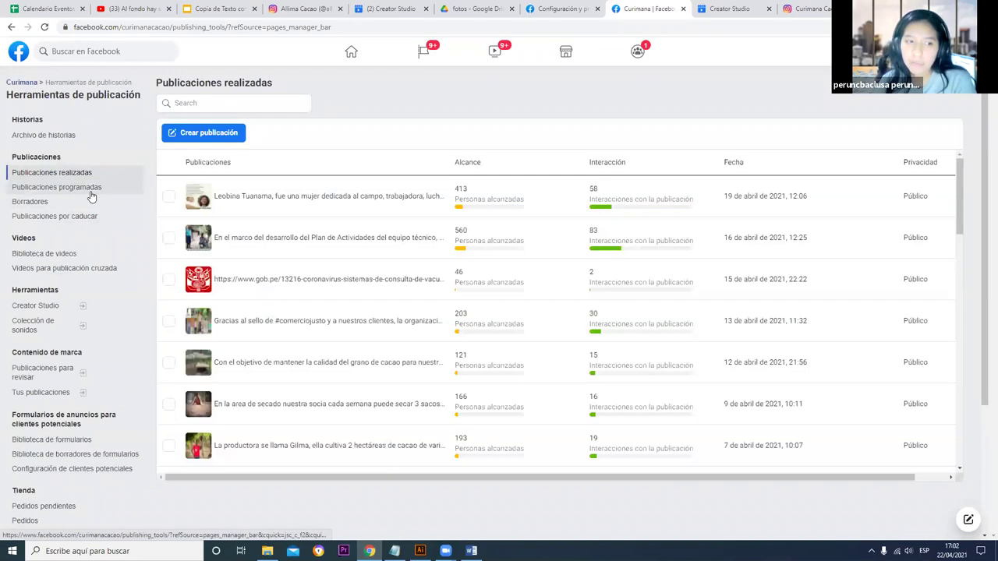
{"action": "left_click", "coordinate": [92, 194]}
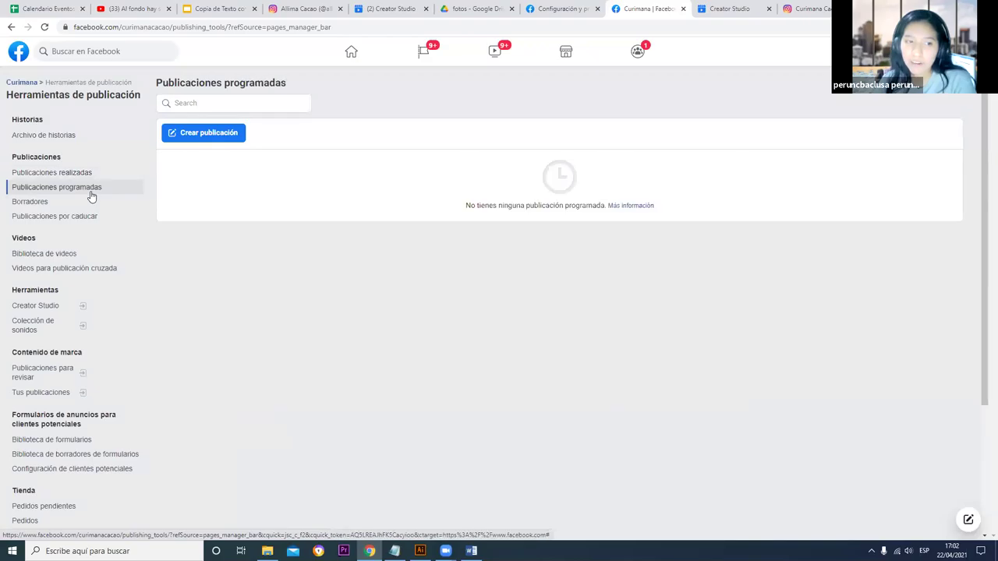
{"action": "left_click", "coordinate": [217, 145]}
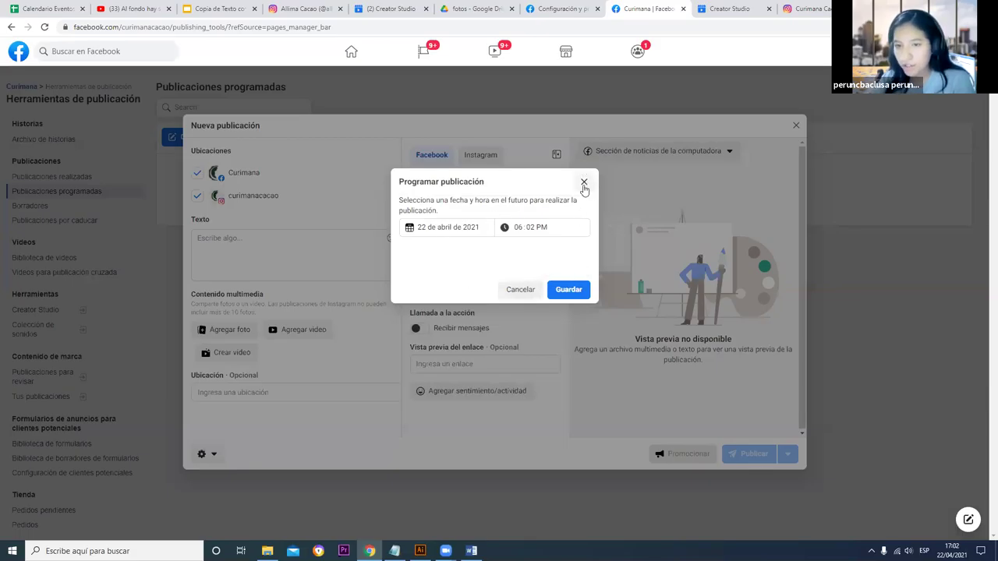
{"action": "left_click", "coordinate": [583, 184]}
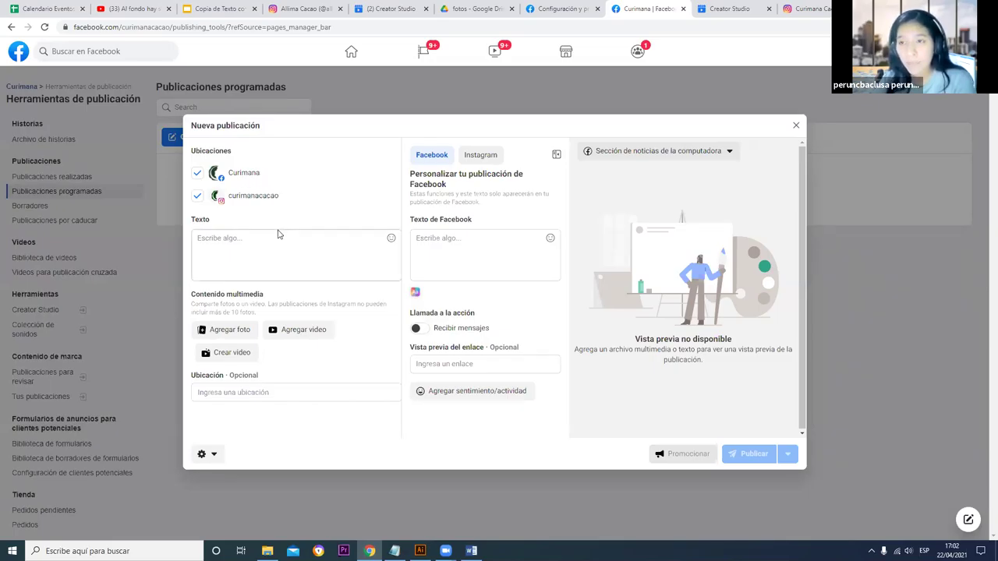
Step: Switch to Creator Studio and examine the list of Curimana's Facebook posts in the content library
{"action": "left_click", "coordinate": [715, 8]}
{"action": "scroll", "coordinate": [471, 523], "scroll_direction": "down", "scroll_amount": 2}
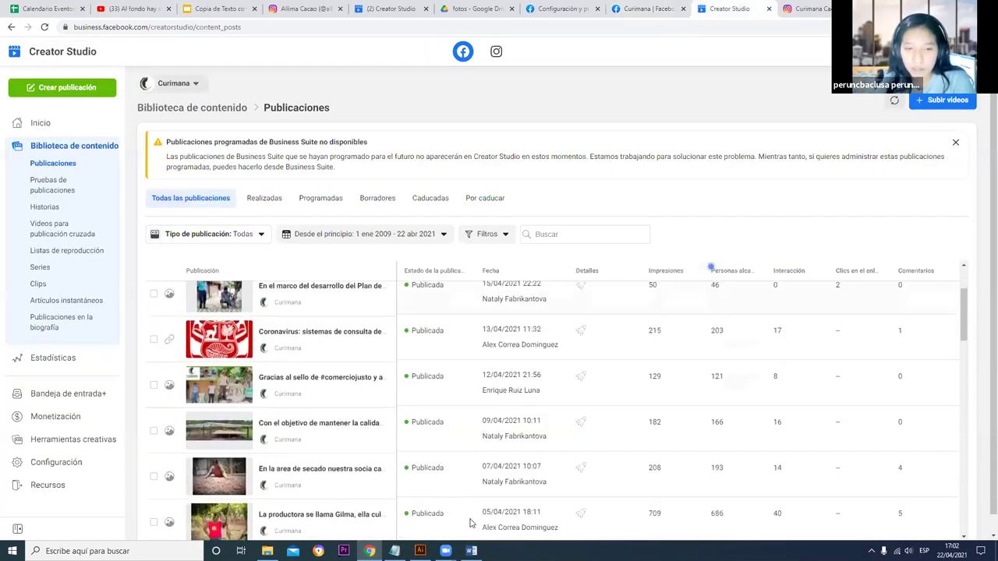
{"action": "scroll", "coordinate": [390, 418], "scroll_direction": "up", "scroll_amount": 3}
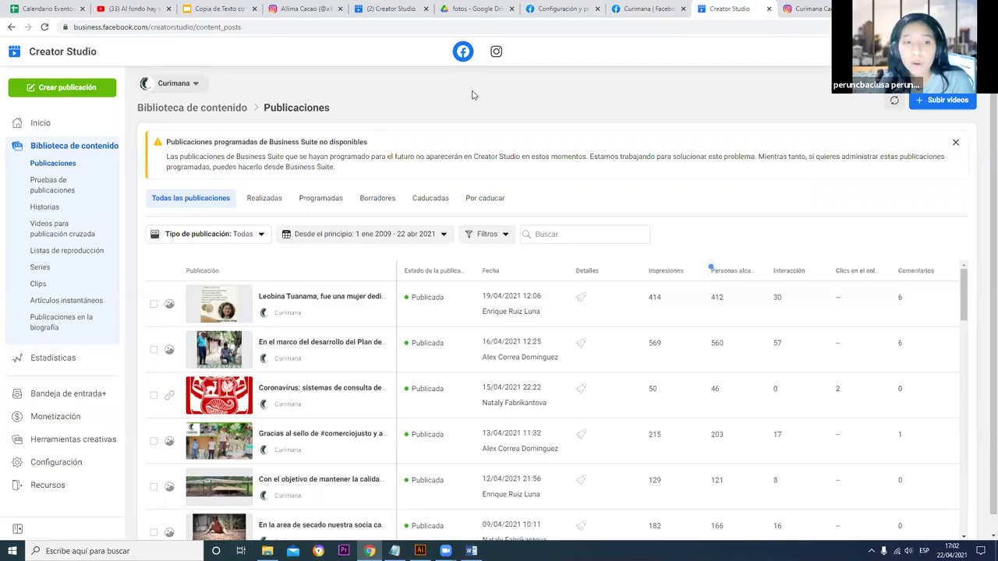
{"action": "double_click", "coordinate": [303, 143]}
{"action": "left_click", "coordinate": [303, 142]}
{"action": "triple_click", "coordinate": [314, 156]}
{"action": "left_click", "coordinate": [311, 142]}
{"action": "triple_click", "coordinate": [314, 156]}
{"action": "left_click", "coordinate": [321, 142]}
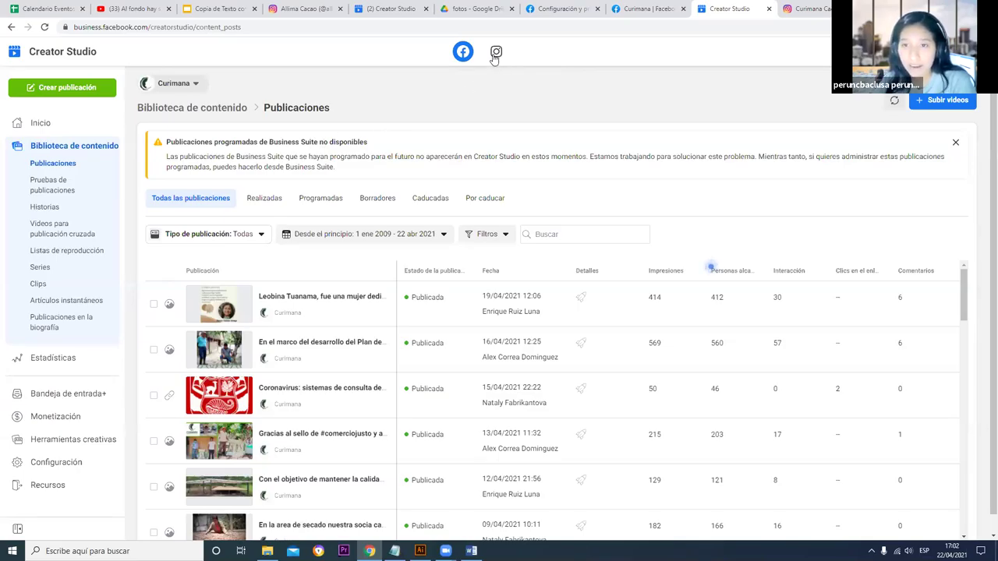
Step: Switch Creator Studio to Instagram and look through the curimanacacao posts in the content library
{"action": "left_click", "coordinate": [495, 53]}
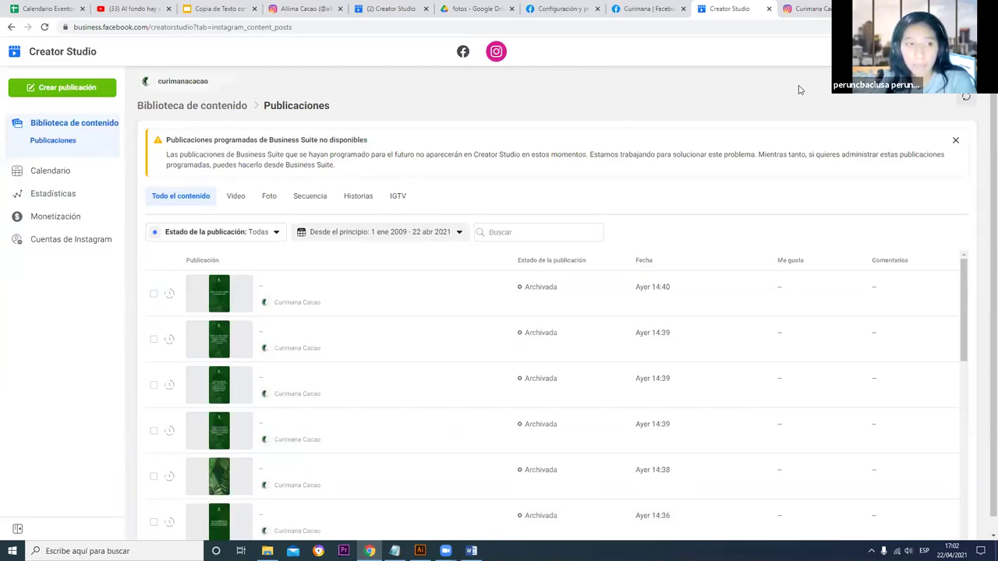
{"action": "scroll", "coordinate": [351, 347], "scroll_direction": "down", "scroll_amount": 3}
{"action": "scroll", "coordinate": [362, 351], "scroll_direction": "up", "scroll_amount": 3}
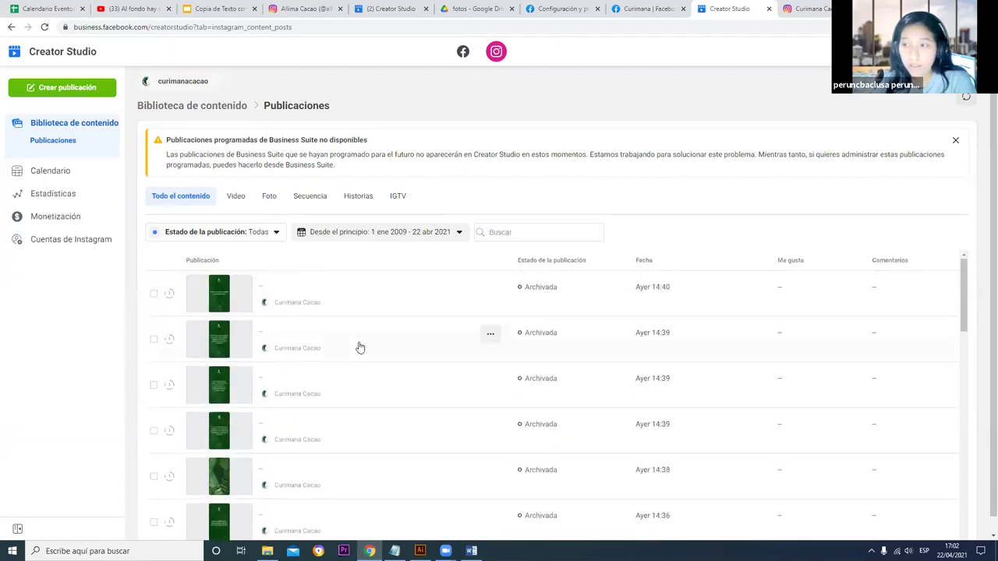
{"action": "left_click", "coordinate": [78, 146]}
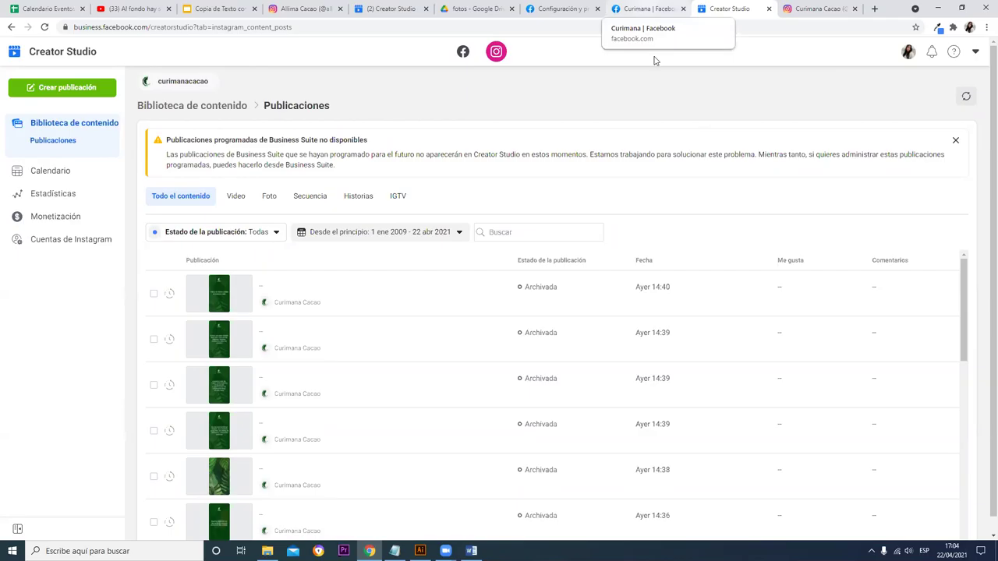
Step: Return to Curimana's Facebook publishing tools and close the empty new post
{"action": "left_click", "coordinate": [646, 9]}
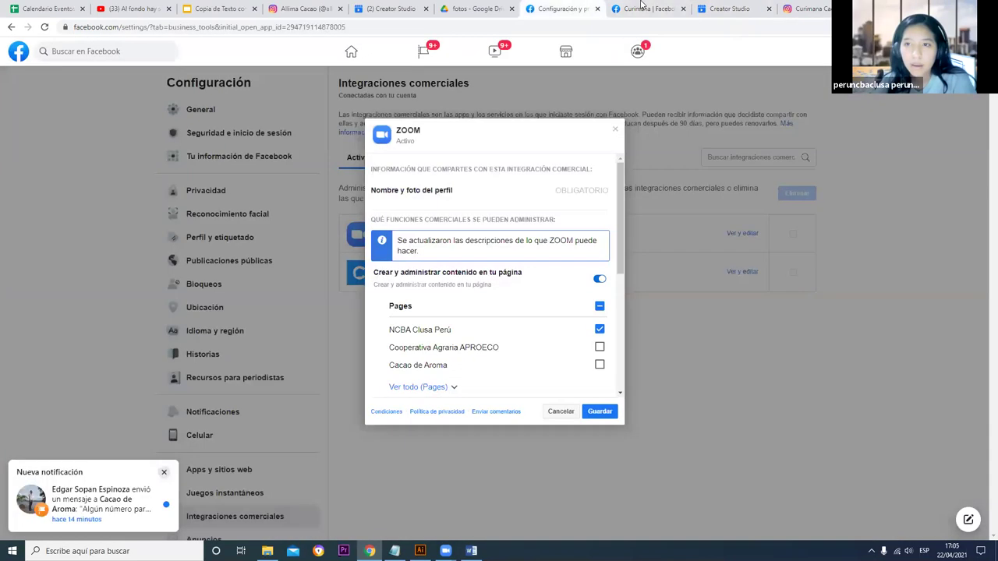
{"action": "left_click", "coordinate": [643, 7]}
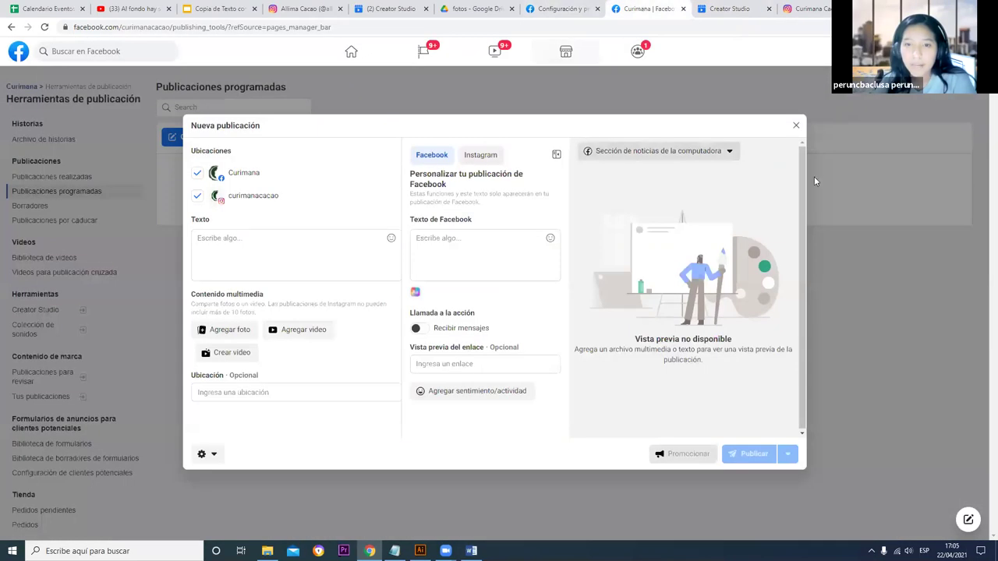
{"action": "left_click", "coordinate": [796, 125]}
Step: Search Google for "facbbok creator" in a new tab, open the Facebook Creator Studio result, and return to Curimana's publishing tools
{"action": "key", "text": "ctrl+t"}
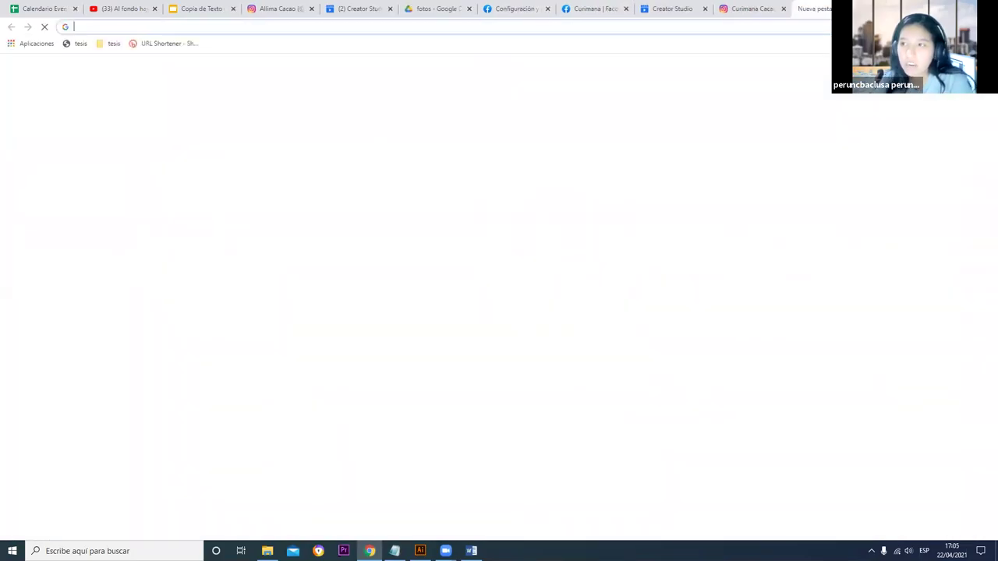
{"action": "type", "text": "facb"}
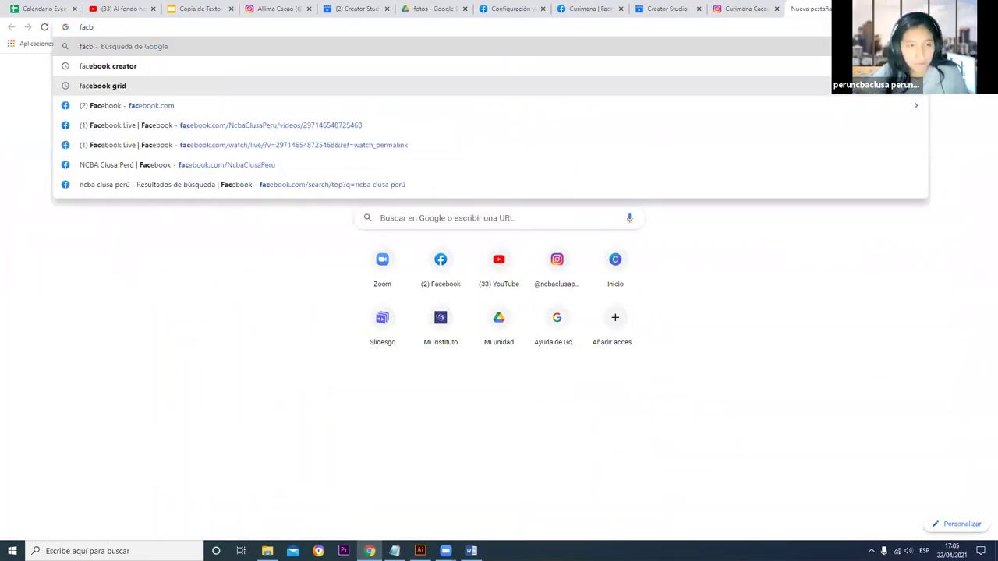
{"action": "type", "text": "bok cre"}
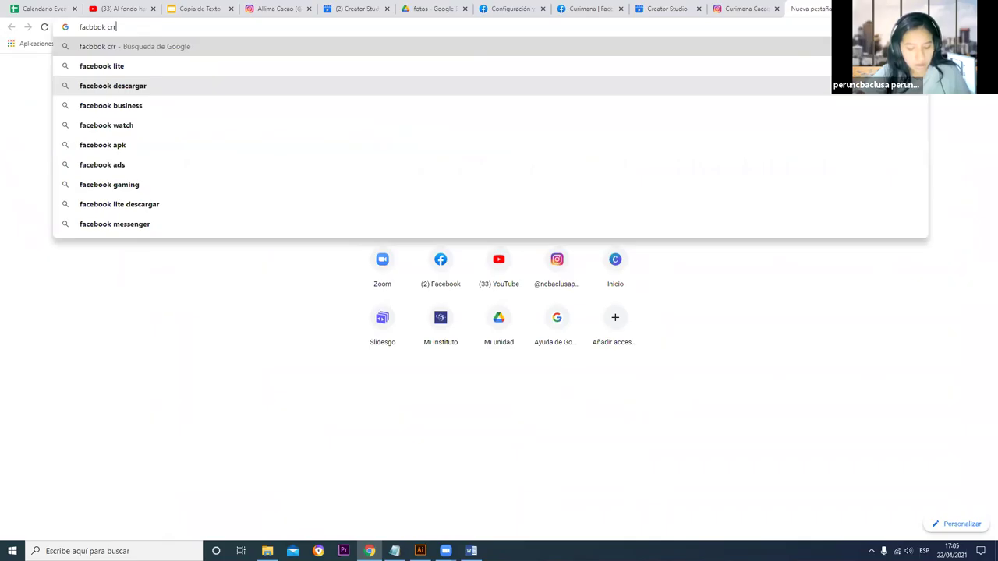
{"action": "type", "text": "ator"}
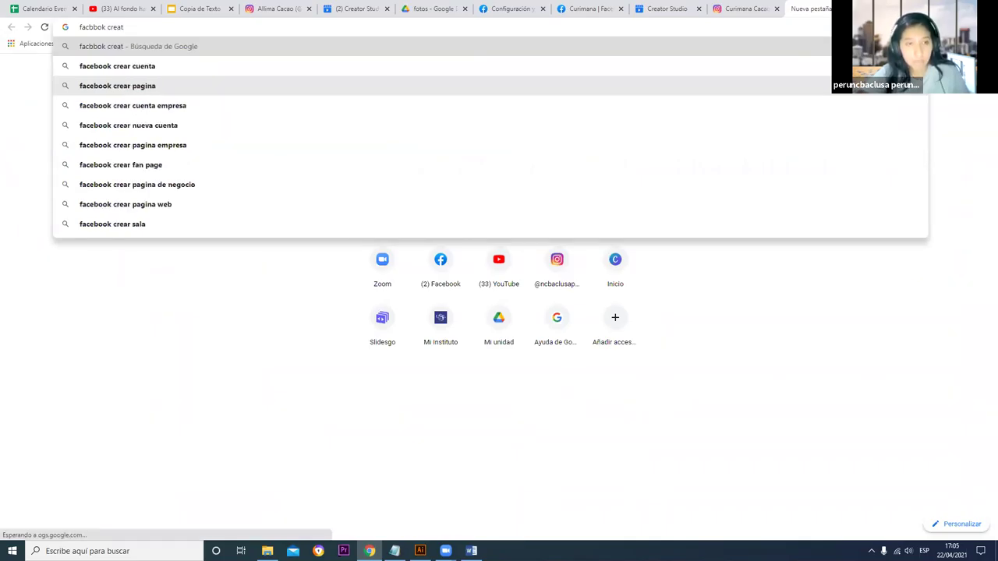
{"action": "key", "text": "Return"}
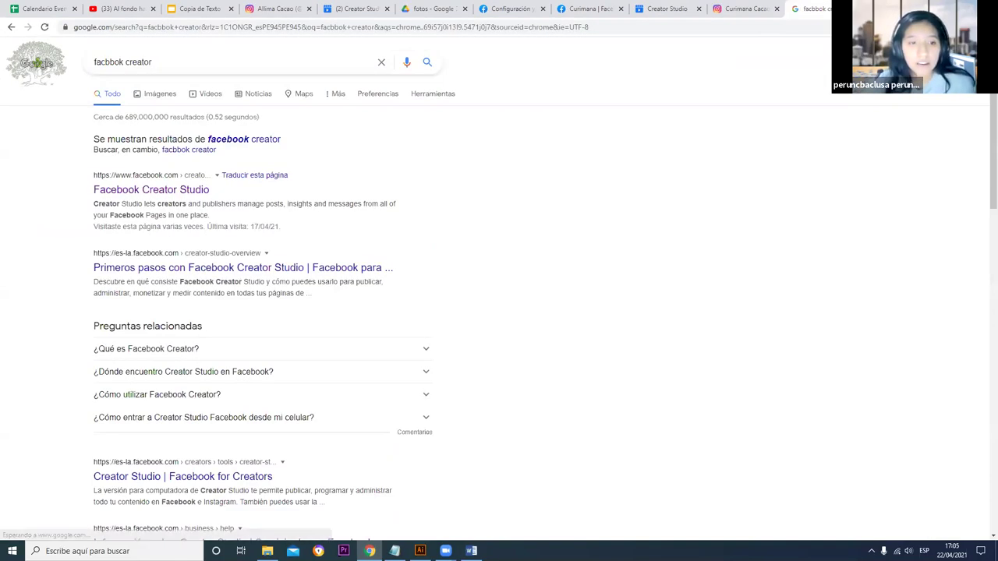
{"action": "left_click", "coordinate": [189, 192]}
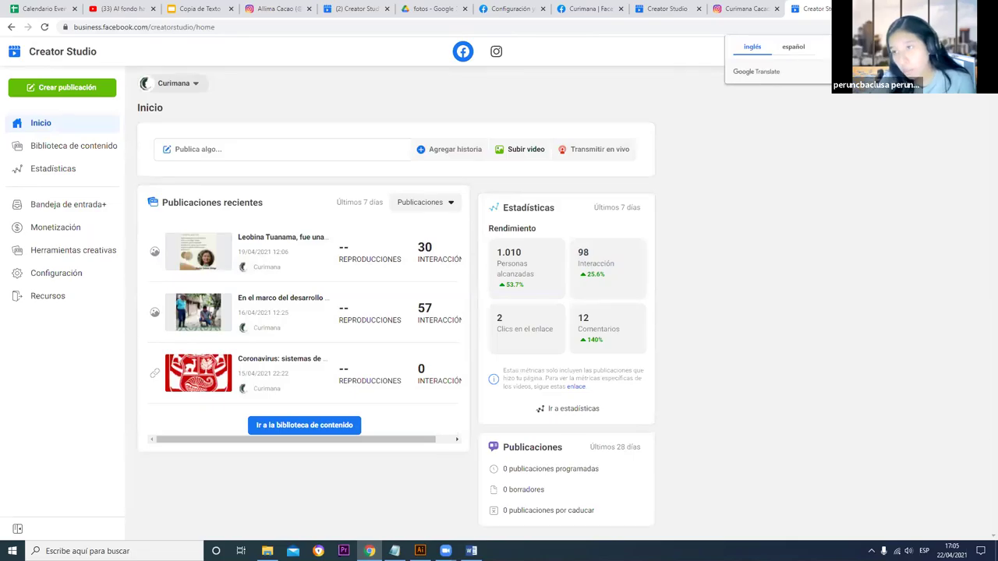
{"action": "left_click", "coordinate": [722, 9]}
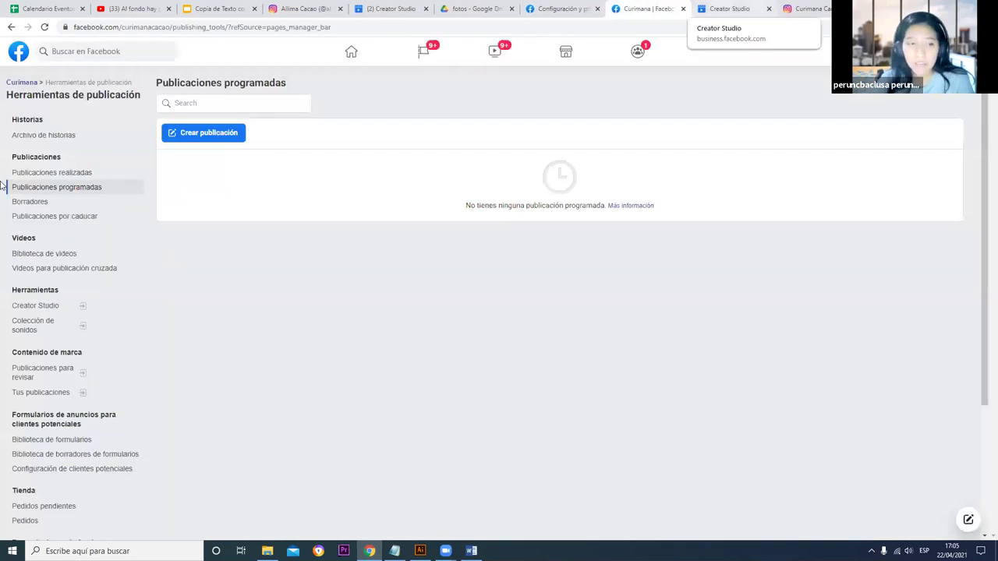
Step: Go to Curimana's Facebook page and open Creator Studio through its publishing tools
{"action": "left_click", "coordinate": [713, 9]}
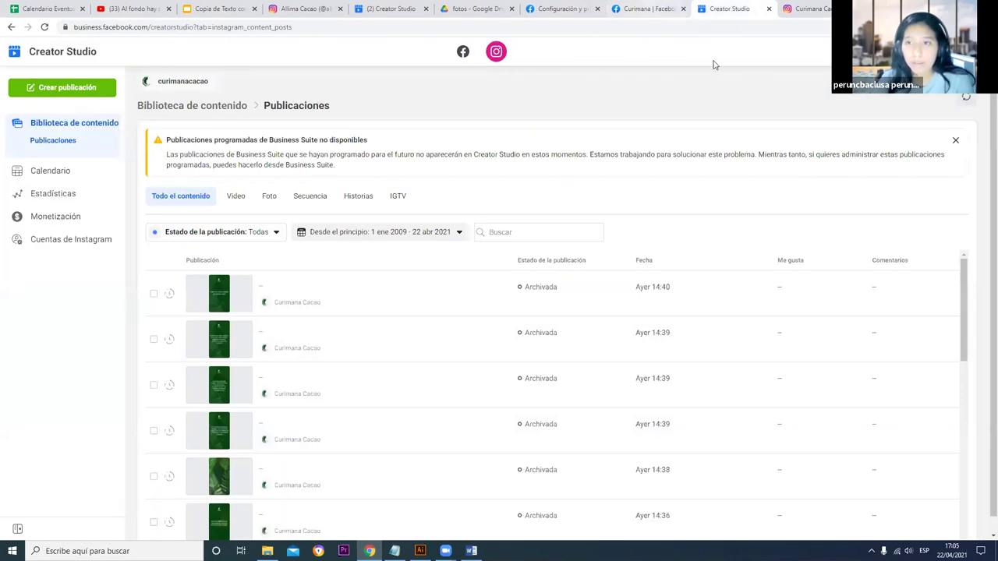
{"action": "left_click", "coordinate": [649, 9]}
{"action": "left_click", "coordinate": [31, 81]}
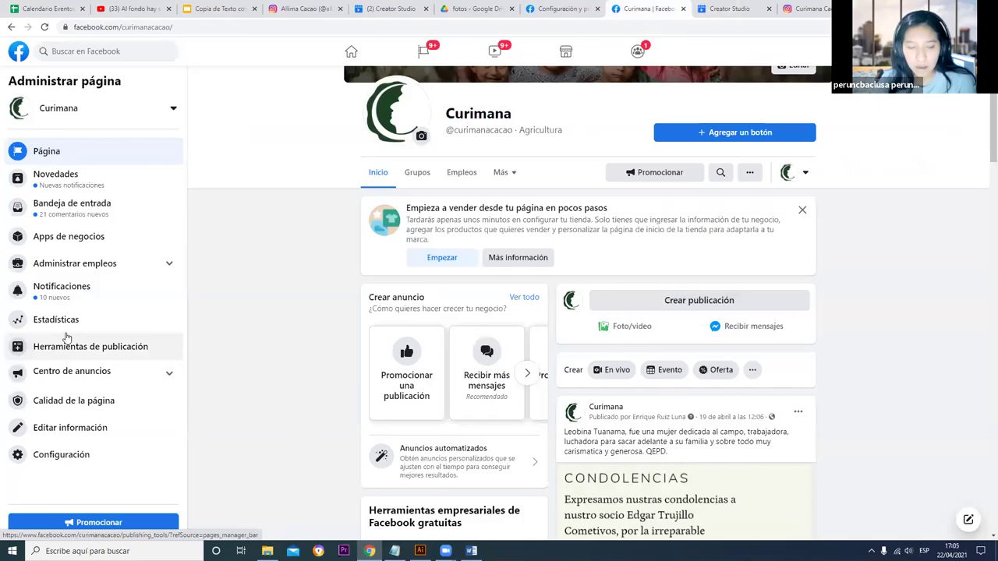
{"action": "left_click", "coordinate": [130, 355]}
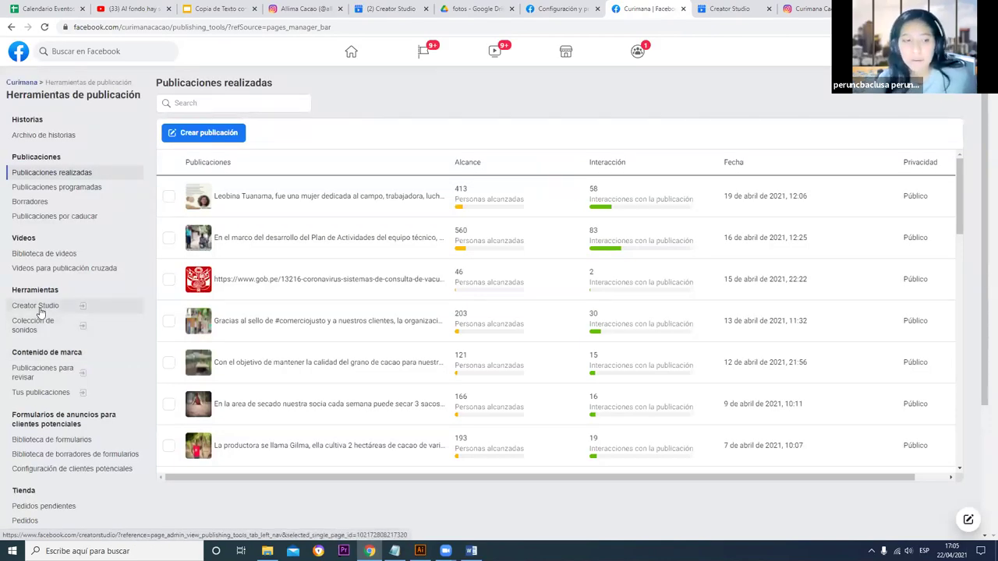
{"action": "left_click", "coordinate": [40, 308]}
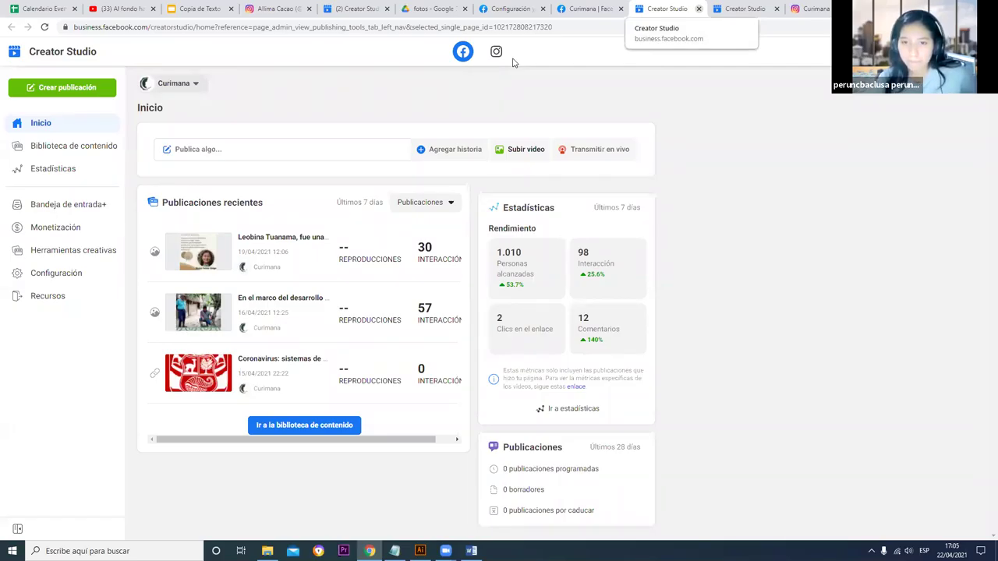
Step: Close the extra Creator Studio tab and look through the curimanacacao content library in the existing one
{"action": "key", "text": "ctrl+w"}
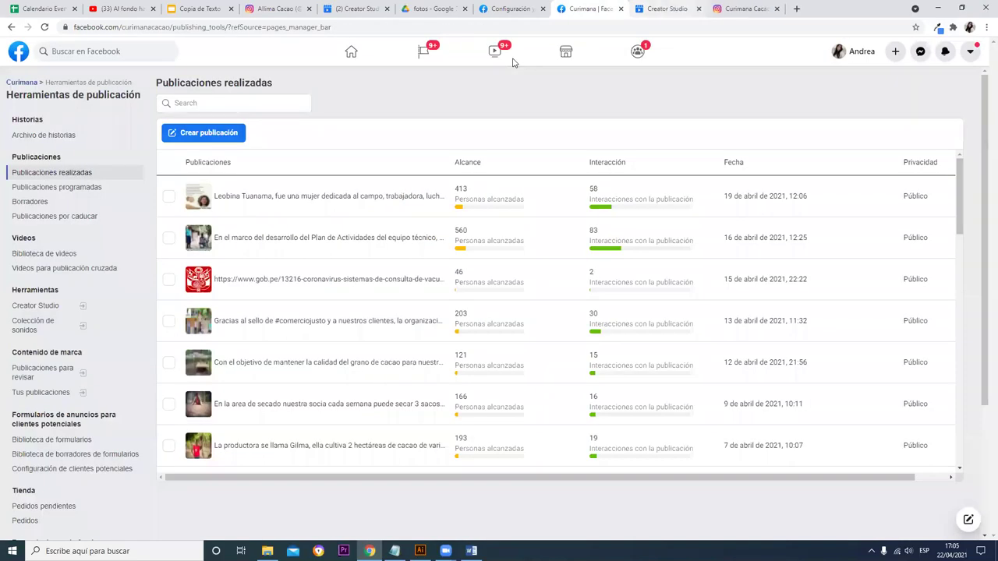
{"action": "key", "text": "ctrl+Tab"}
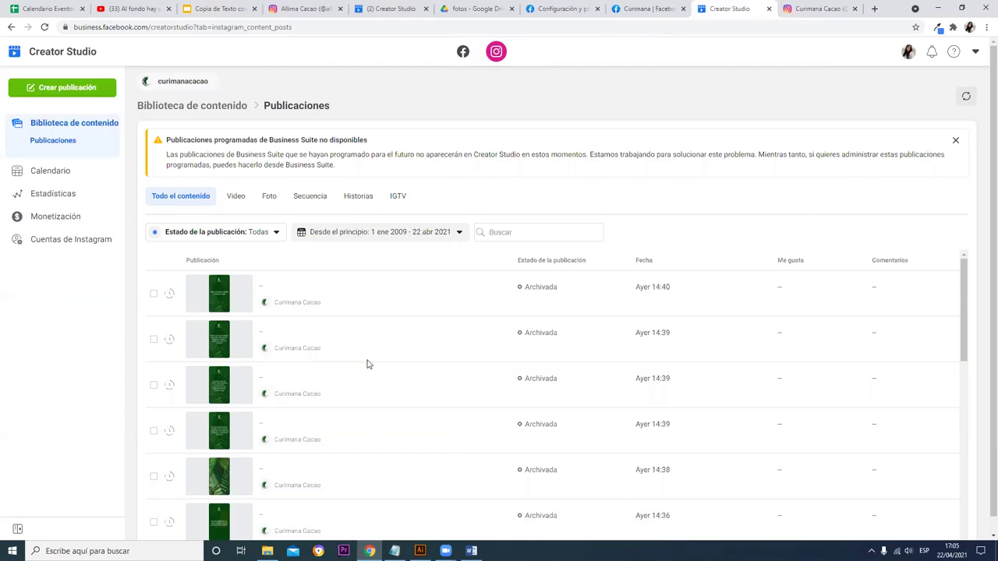
{"action": "scroll", "coordinate": [368, 364], "scroll_direction": "down", "scroll_amount": 10}
{"action": "scroll", "coordinate": [374, 410], "scroll_direction": "up", "scroll_amount": 10}
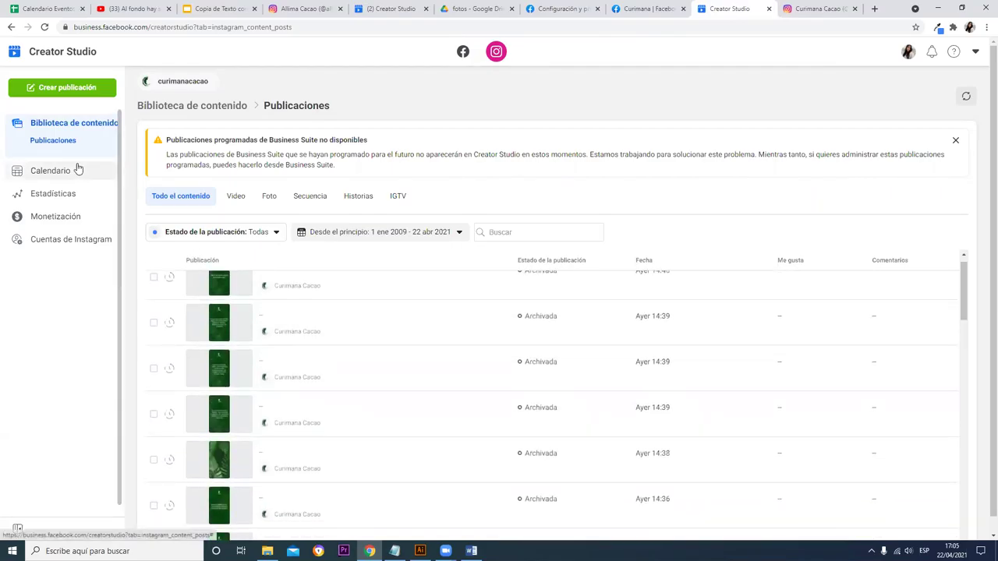
Step: Check the monthly calendar of curimanacacao's Instagram posts and return to the content library
{"action": "left_click", "coordinate": [52, 170]}
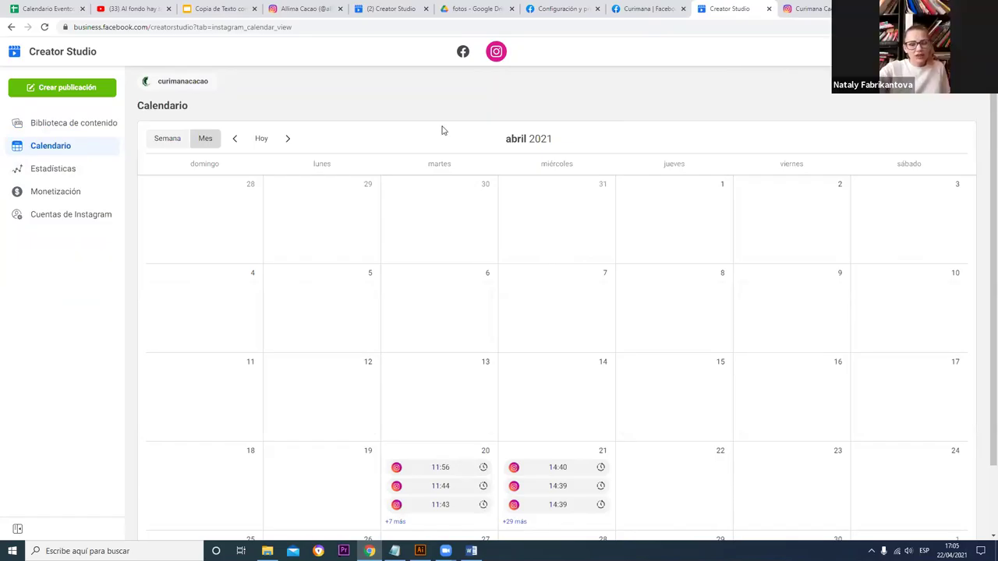
{"action": "scroll", "coordinate": [496, 405], "scroll_direction": "down", "scroll_amount": 1}
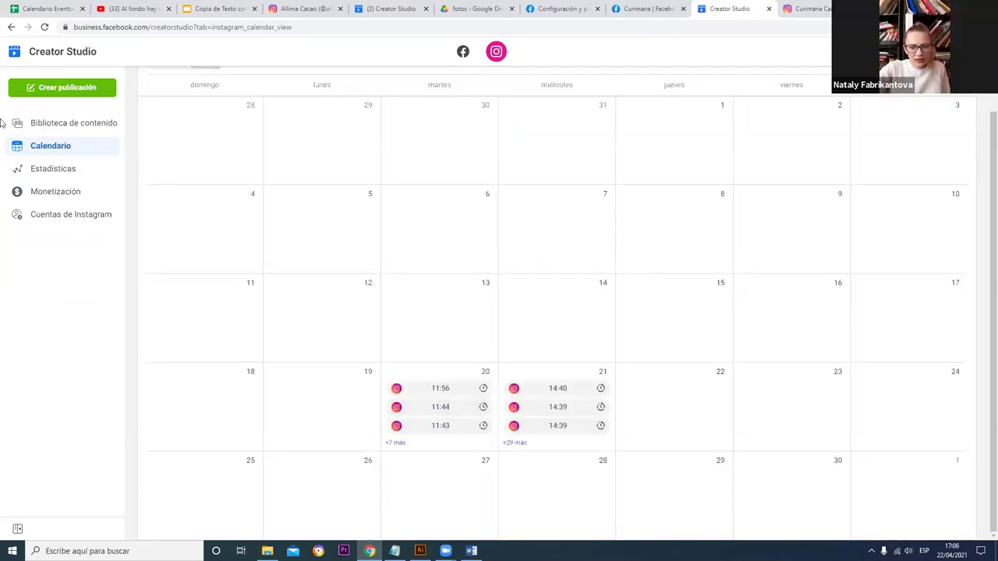
{"action": "left_click", "coordinate": [84, 134]}
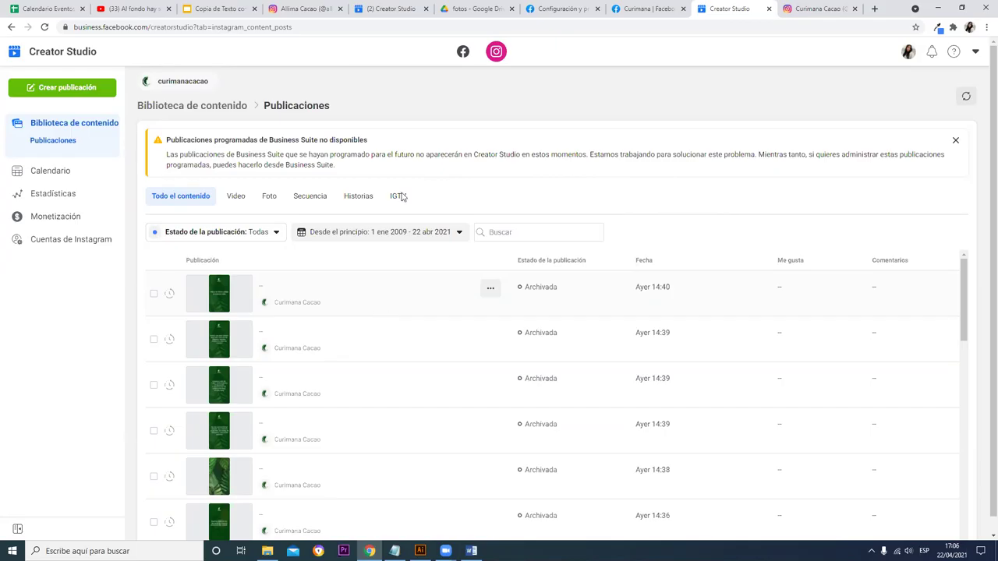
Step: Switch Creator Studio back to Curimana's Facebook content, start a new post and discard it
{"action": "left_click", "coordinate": [465, 56]}
{"action": "left_click", "coordinate": [92, 87]}
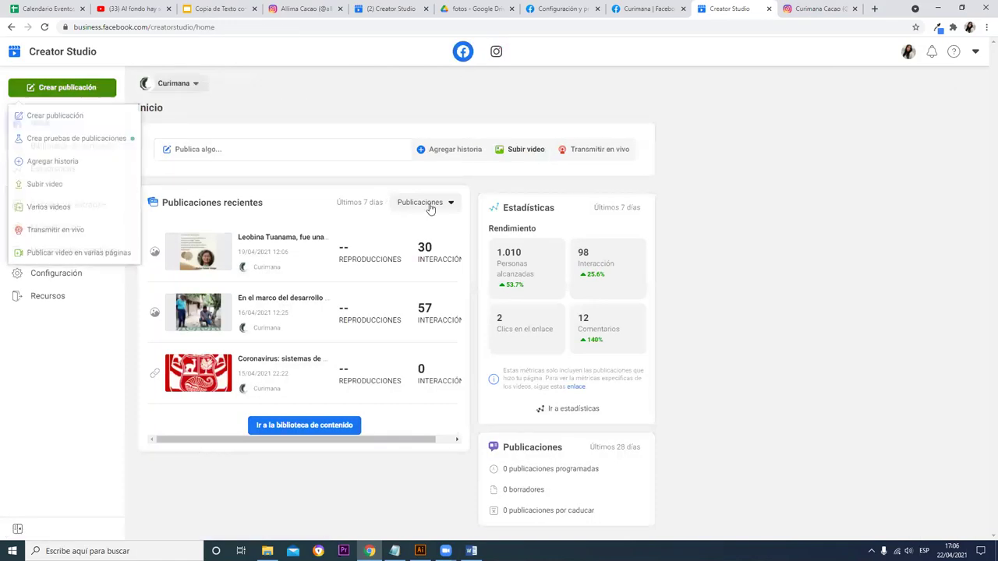
{"action": "left_click", "coordinate": [103, 119]}
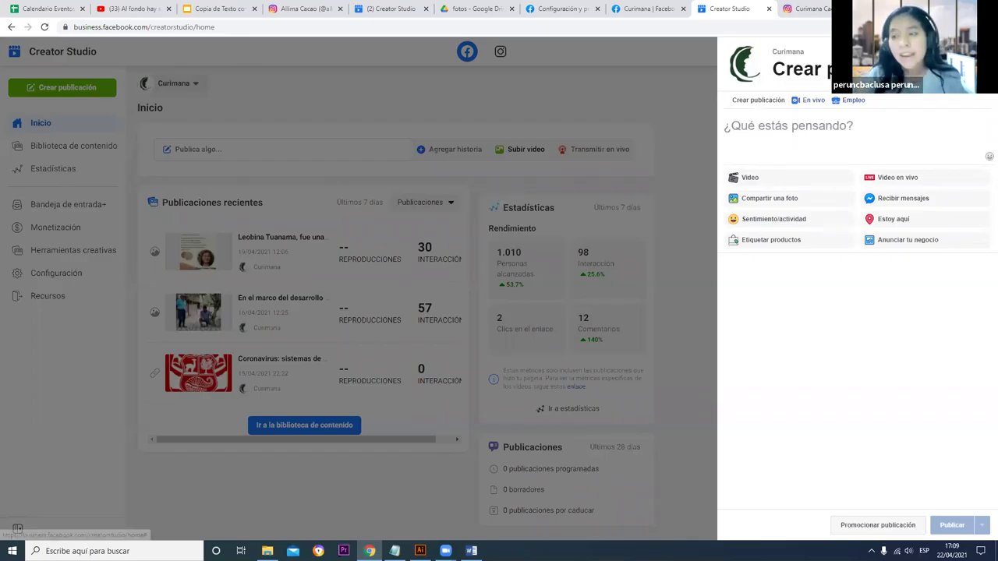
{"action": "left_click", "coordinate": [665, 177]}
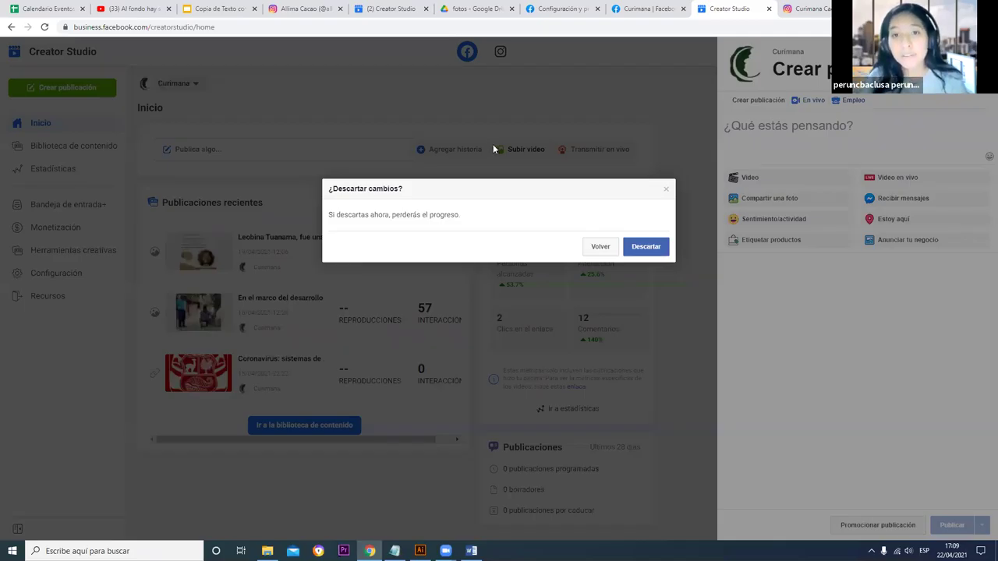
{"action": "key", "text": "Return"}
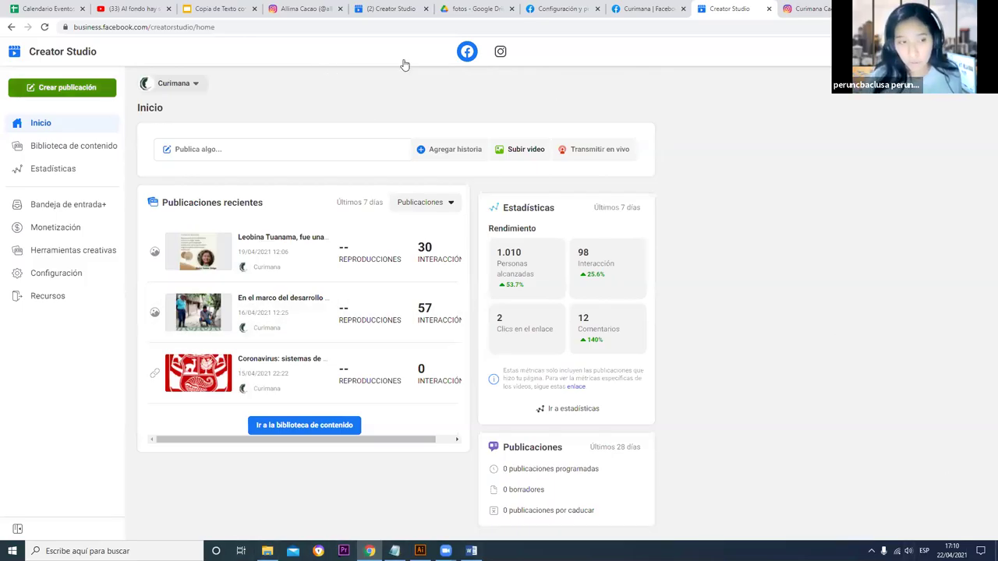
Step: Start a new Facebook post for Curimana and attach photo 1 from the Copia de Curimana folder inside curimana
{"action": "left_click", "coordinate": [102, 92]}
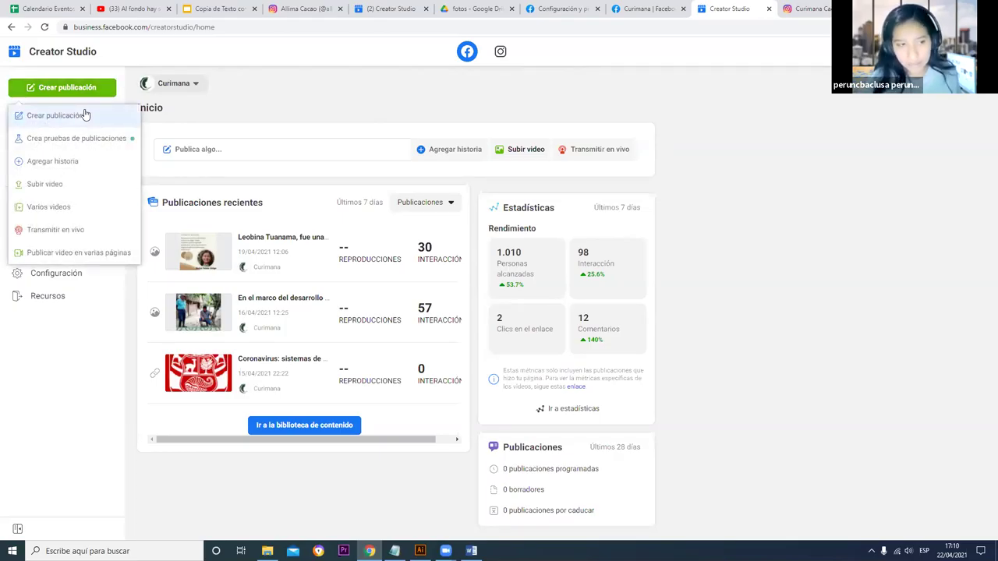
{"action": "left_click", "coordinate": [86, 114]}
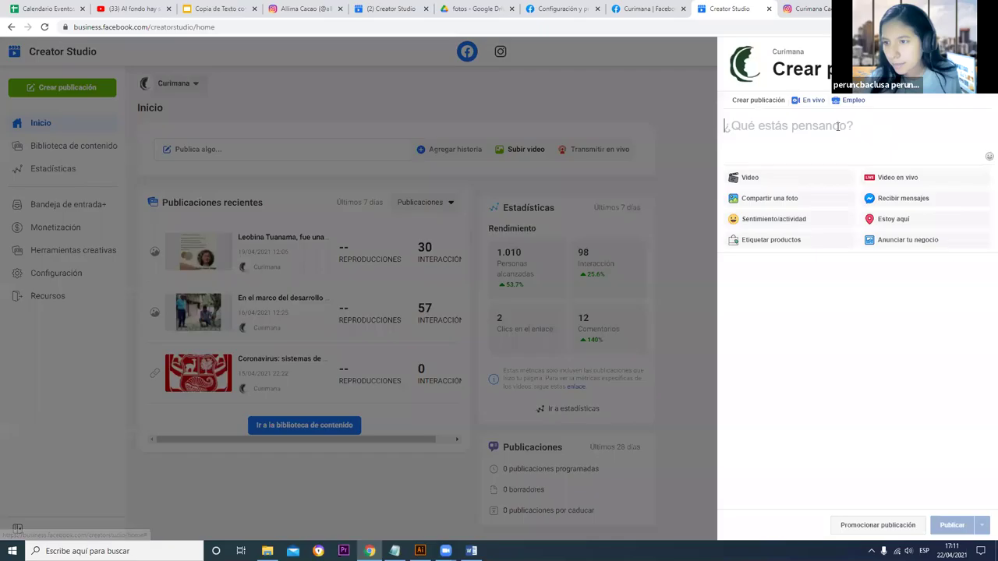
{"action": "left_click", "coordinate": [777, 179]}
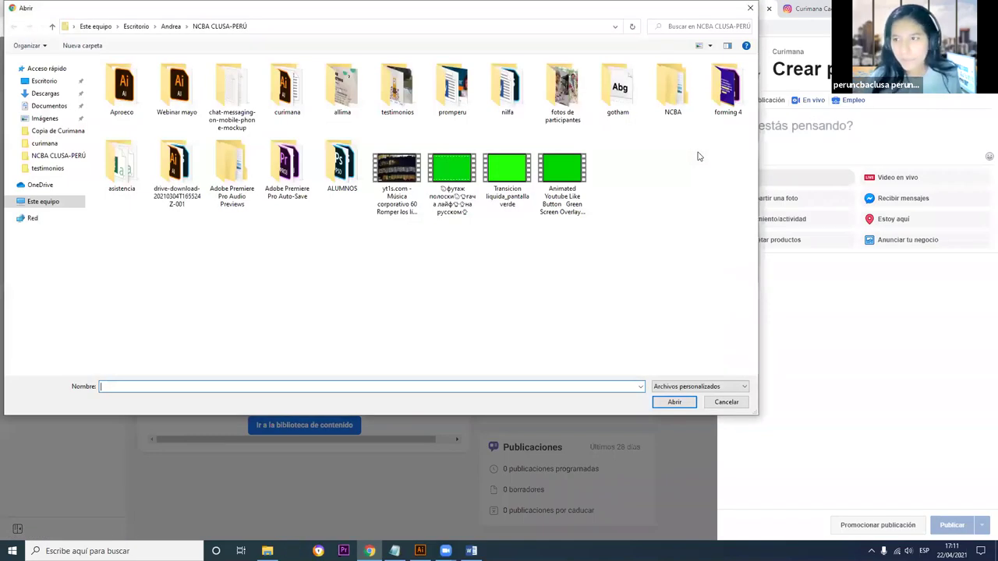
{"action": "key", "text": "Escape"}
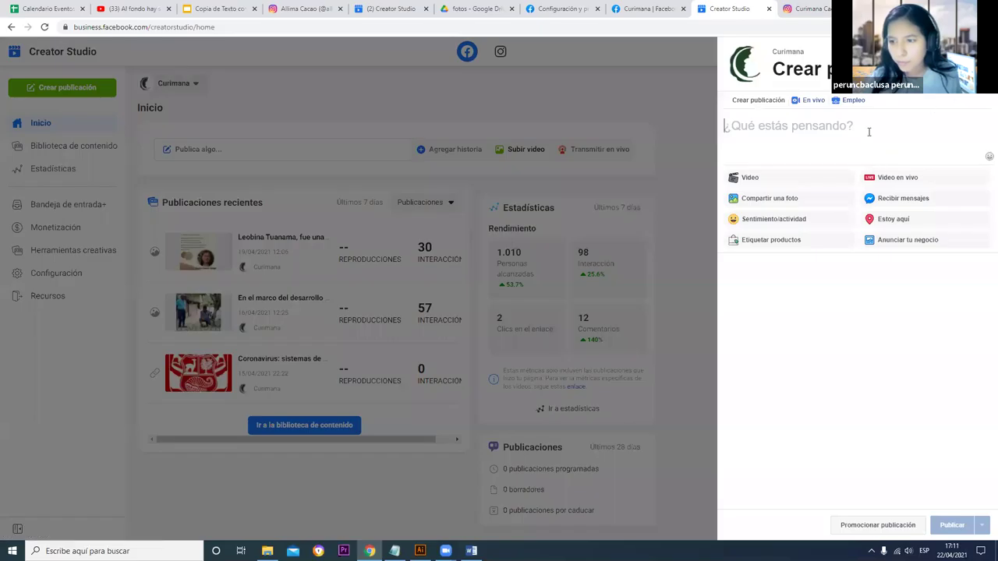
{"action": "left_click", "coordinate": [794, 206]}
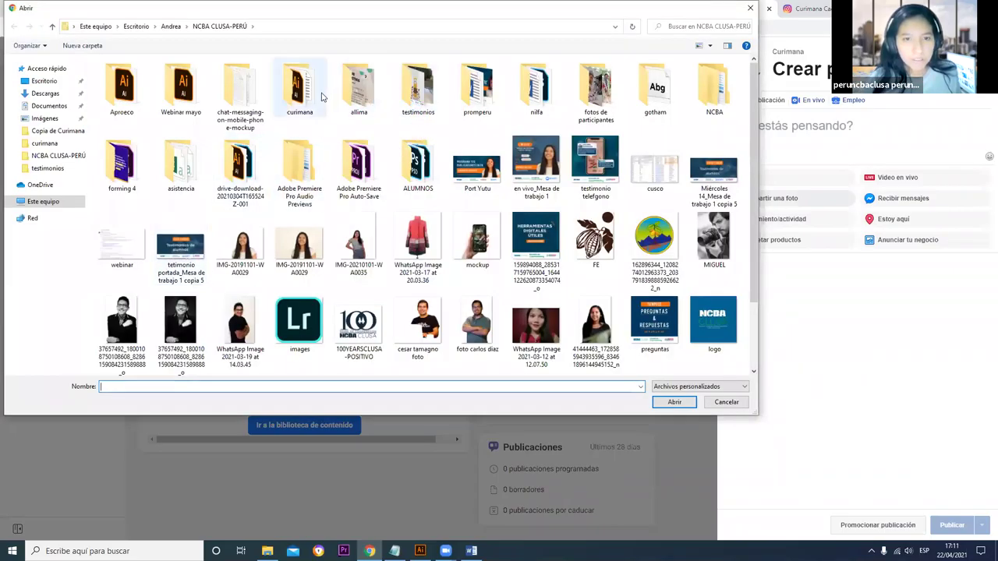
{"action": "double_click", "coordinate": [307, 95]}
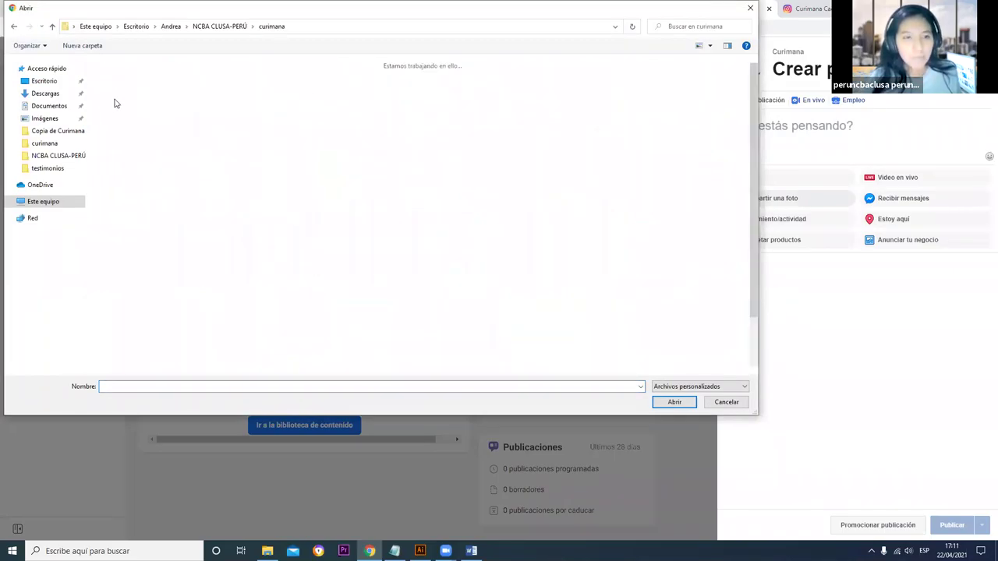
{"action": "double_click", "coordinate": [117, 100]}
{"action": "left_click", "coordinate": [123, 98]}
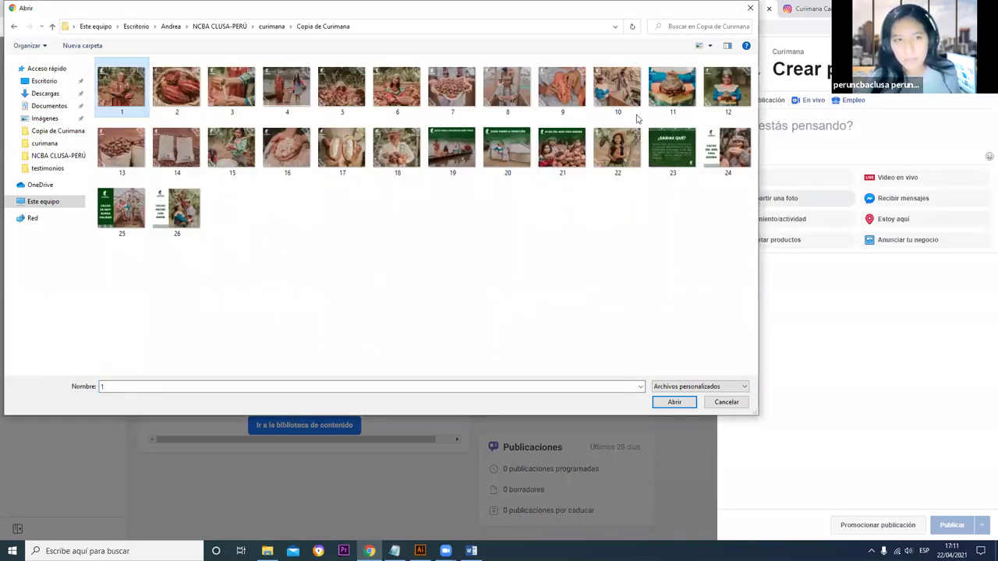
{"action": "left_click", "coordinate": [665, 403]}
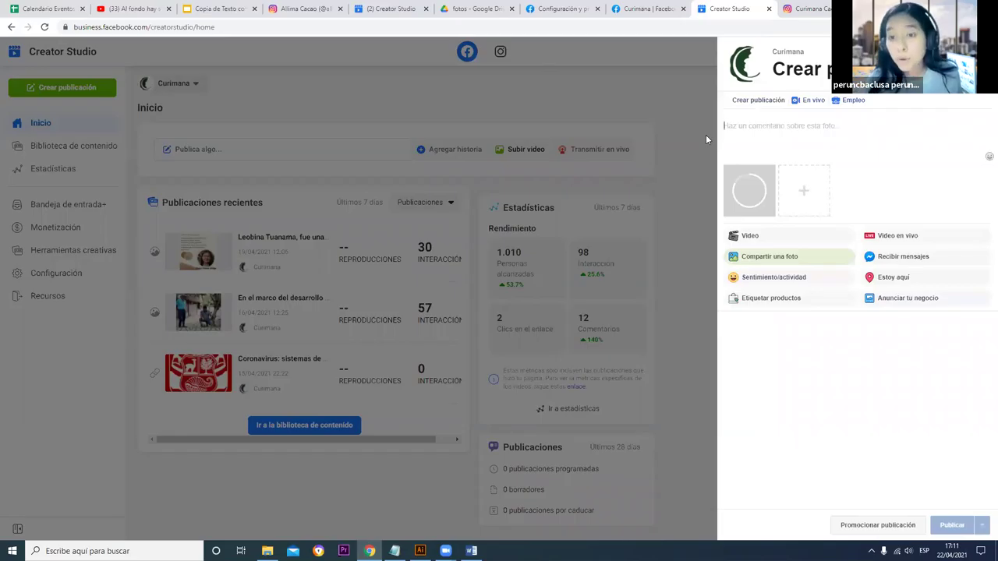
Step: Copy the first text, DATO DE CURIMANA, from the COPYS CURIMANA Word document into the post's text in Creator Studio
{"action": "left_click", "coordinate": [771, 123]}
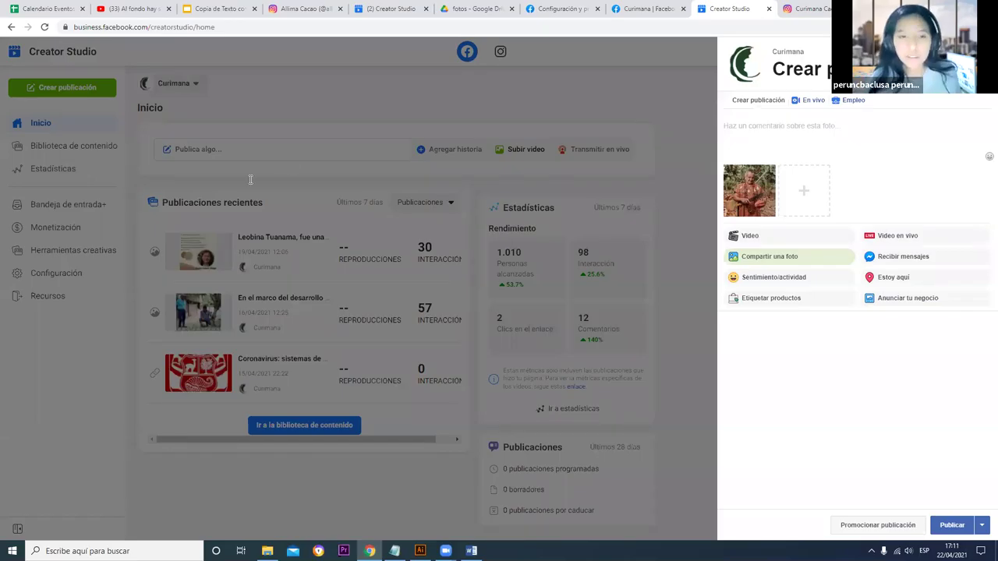
{"action": "key", "text": "alt+Tab"}
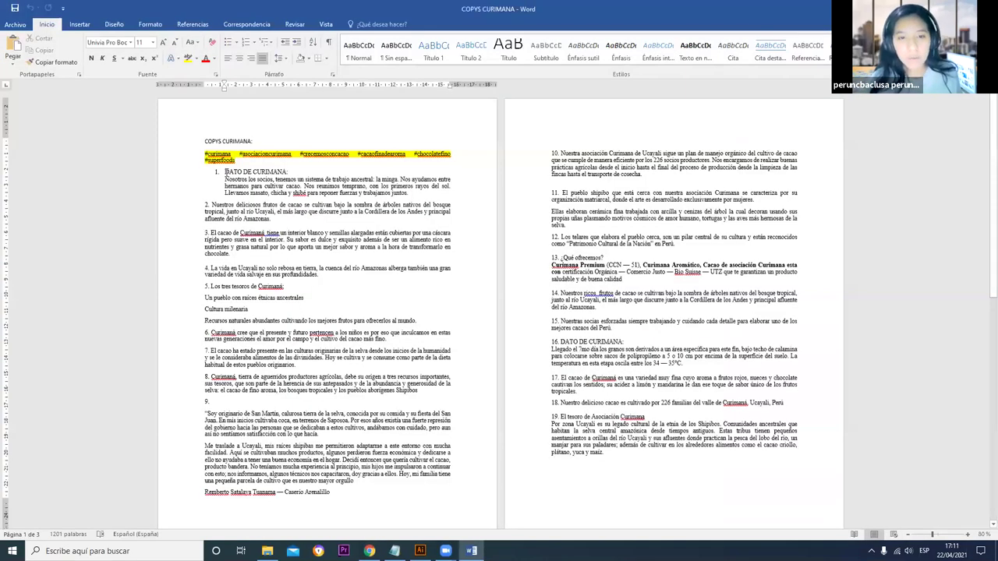
{"action": "triple_click", "coordinate": [410, 198]}
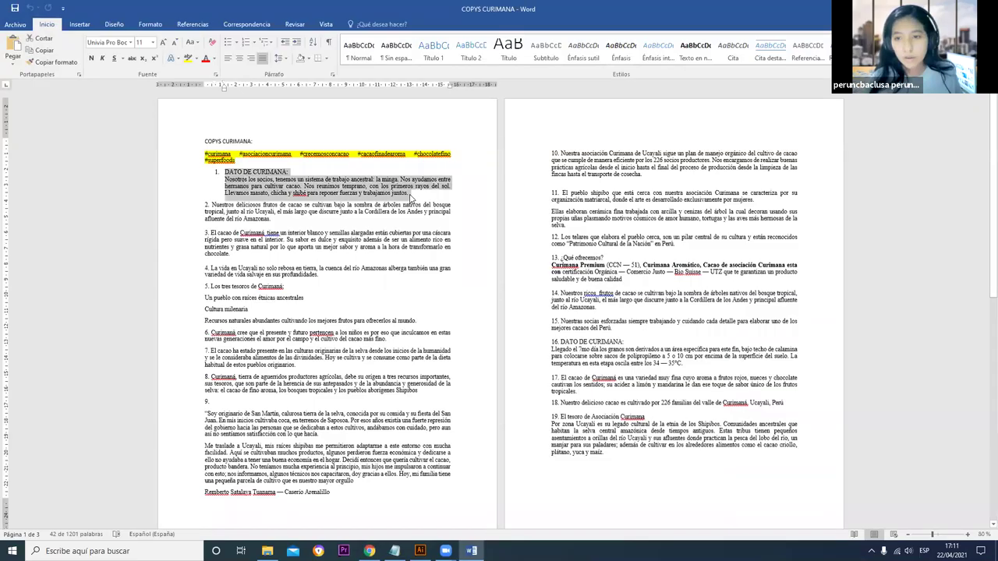
{"action": "key", "text": "alt+Tab"}
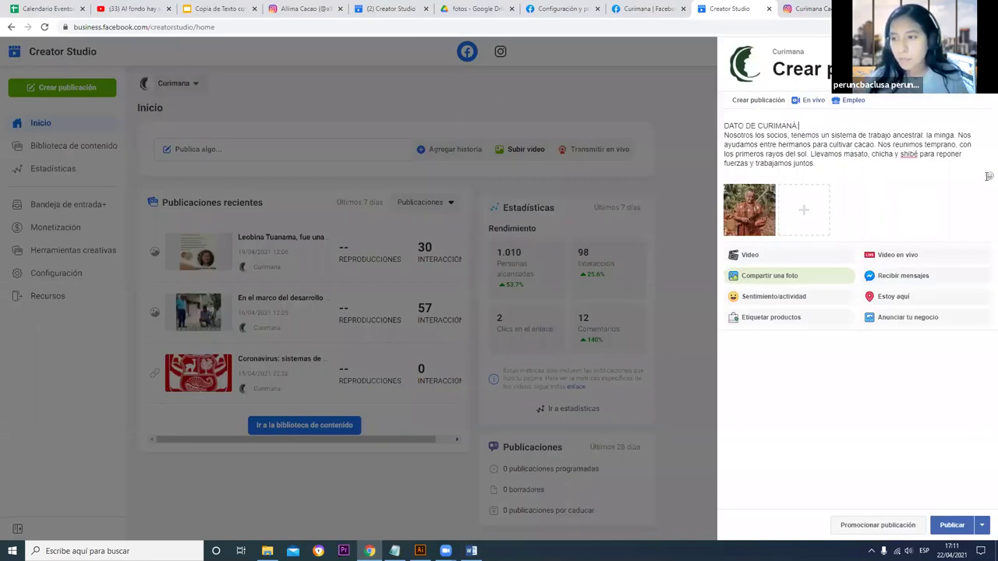
Step: Insert the recently used selfie emoji after the heading DATO DE CURIMANÁ in the post text
{"action": "left_click", "coordinate": [989, 176]}
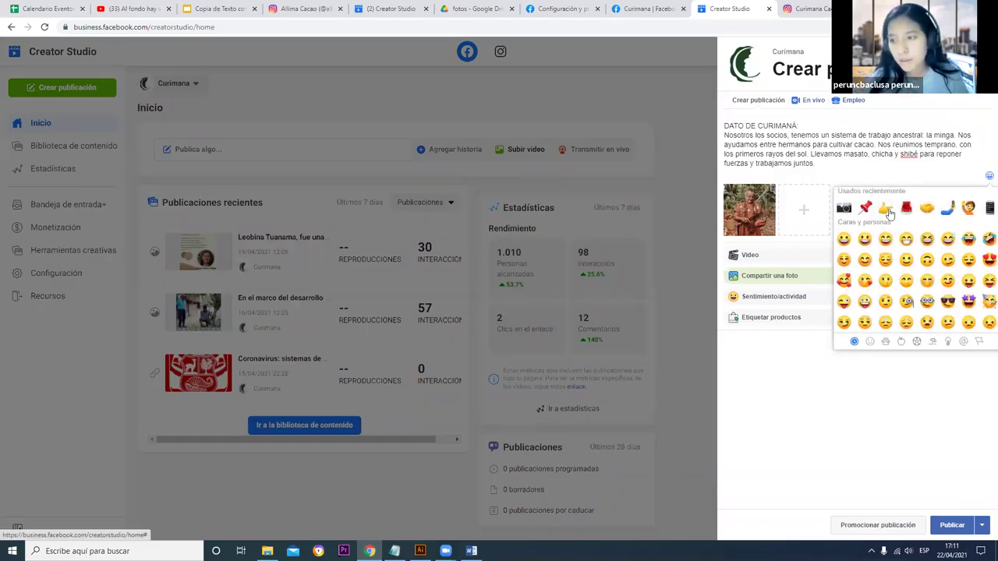
{"action": "left_click", "coordinate": [947, 208]}
{"action": "key", "text": "shift+Left"}
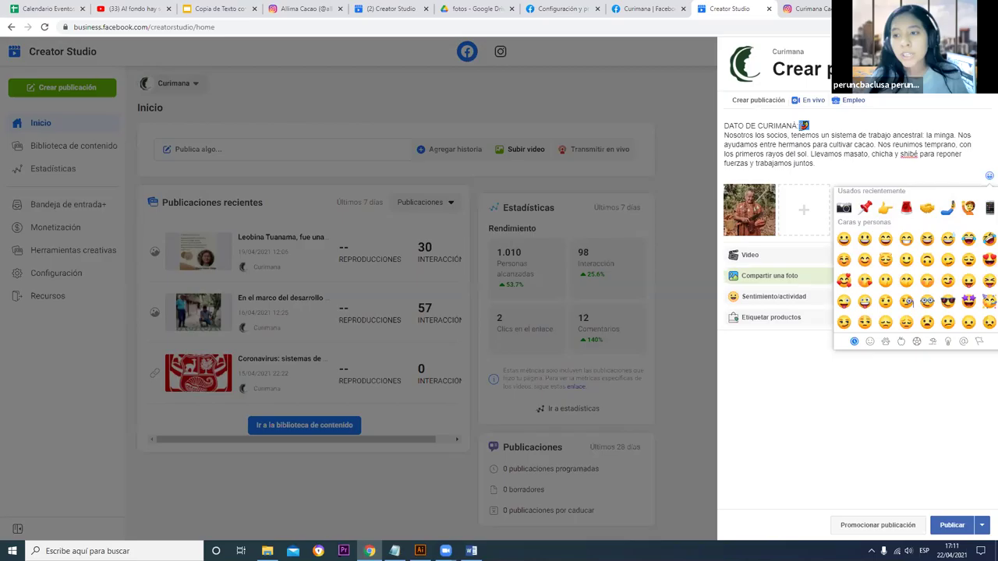
{"action": "left_click", "coordinate": [820, 121]}
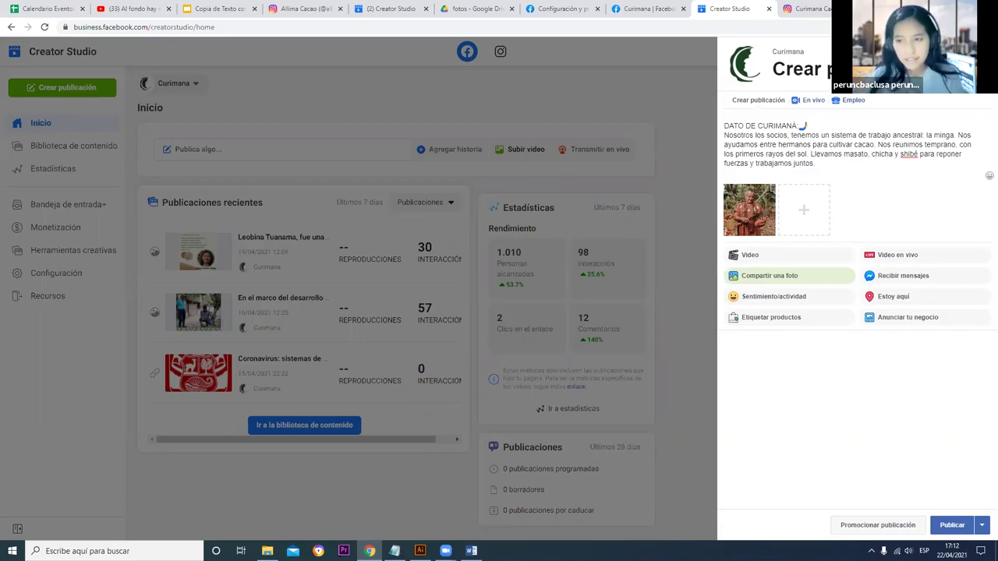
Step: Append the Word document's hashtags #curimana #asociacioncurimana #crecemosconcacao #cacaofinadearoma #chocolatefino #superfoods on a new line below the post text
{"action": "left_click", "coordinate": [841, 163]}
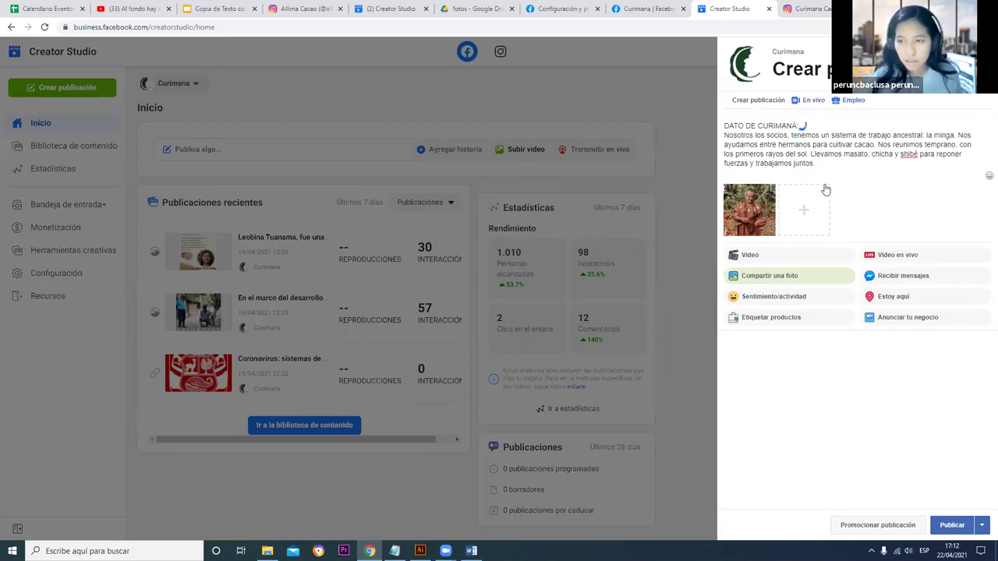
{"action": "key", "text": "alt+Tab"}
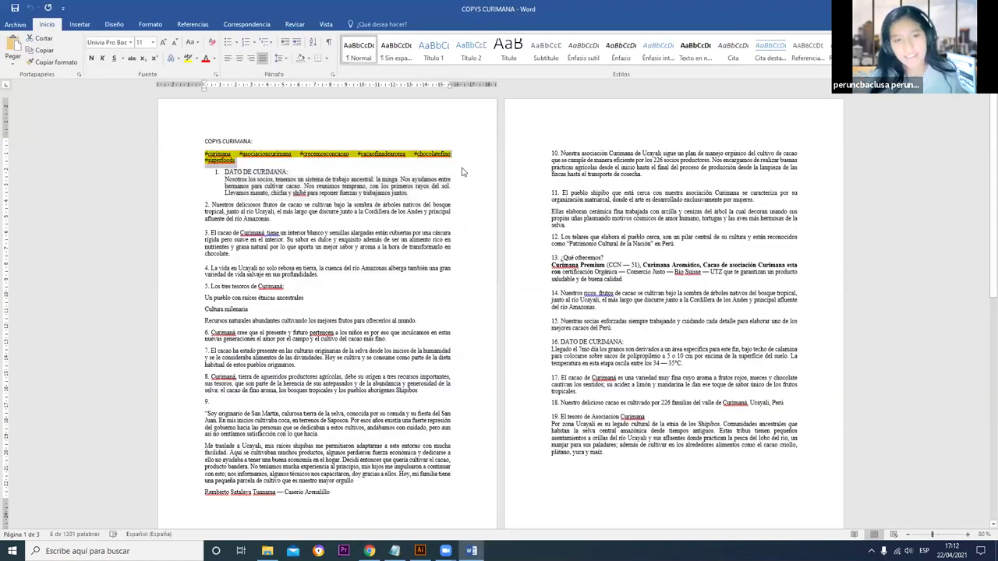
{"action": "key", "text": "alt+Tab"}
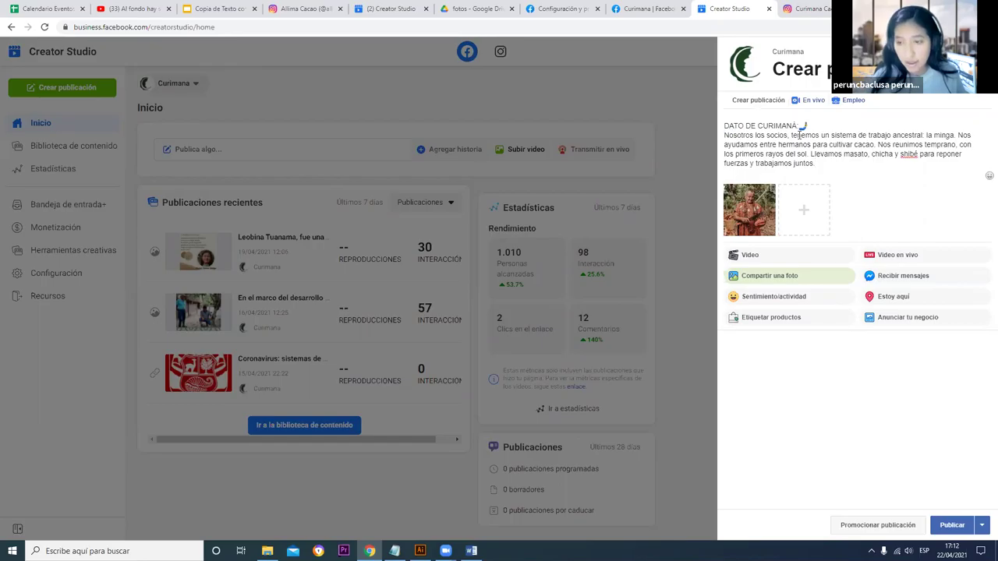
{"action": "type", "text": "#curimana #asociacioncurimana #crecemosconcacao #cacaofinadearoma #chocolatefino #superfoods"}
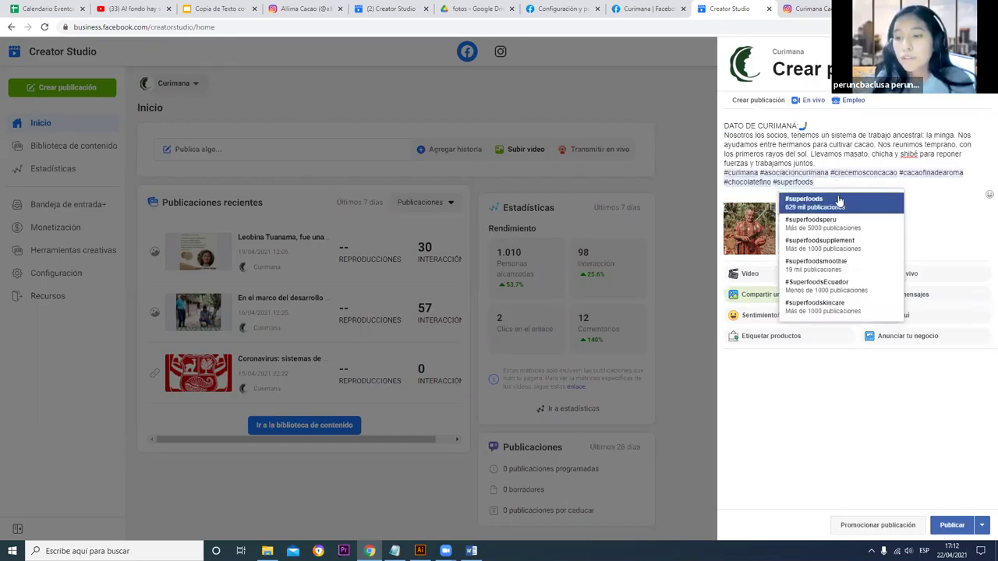
{"action": "left_click", "coordinate": [838, 201]}
Step: Review the individual hashtags and the body text of the post by highlighting them
{"action": "left_click", "coordinate": [739, 172]}
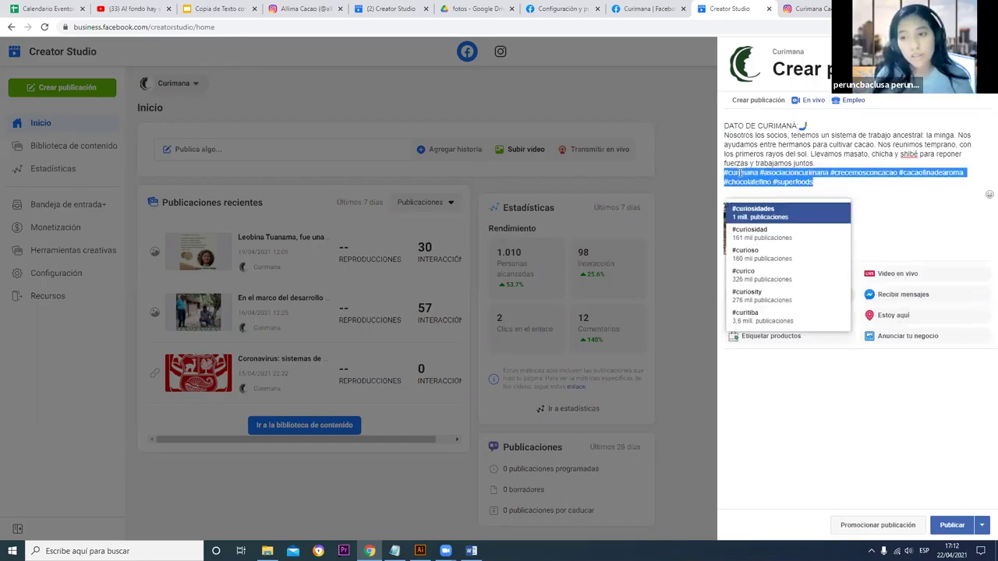
{"action": "left_click_drag", "start_coordinate": [773, 164], "coordinate": [825, 167]}
{"action": "left_click", "coordinate": [825, 170]}
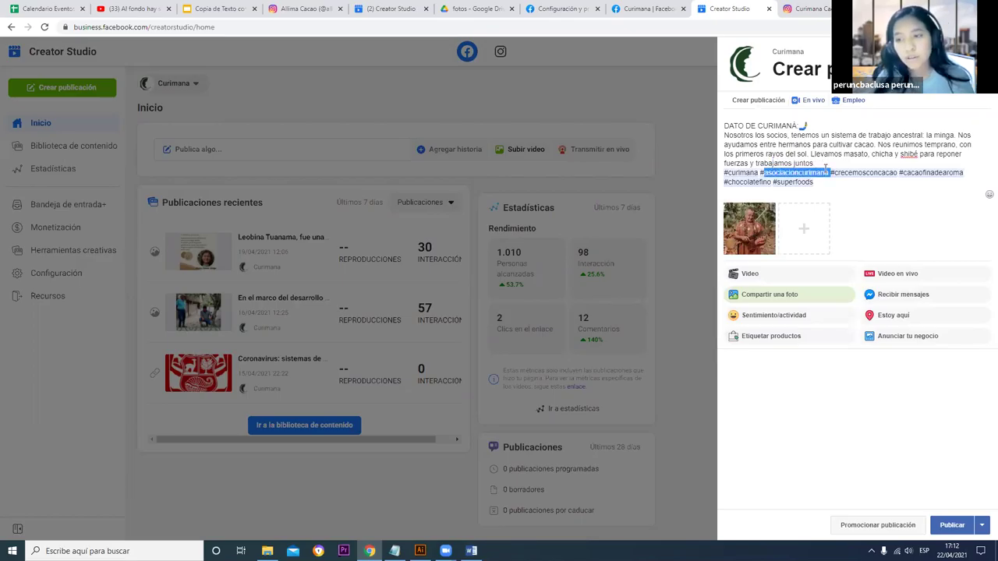
{"action": "triple_click", "coordinate": [889, 173]}
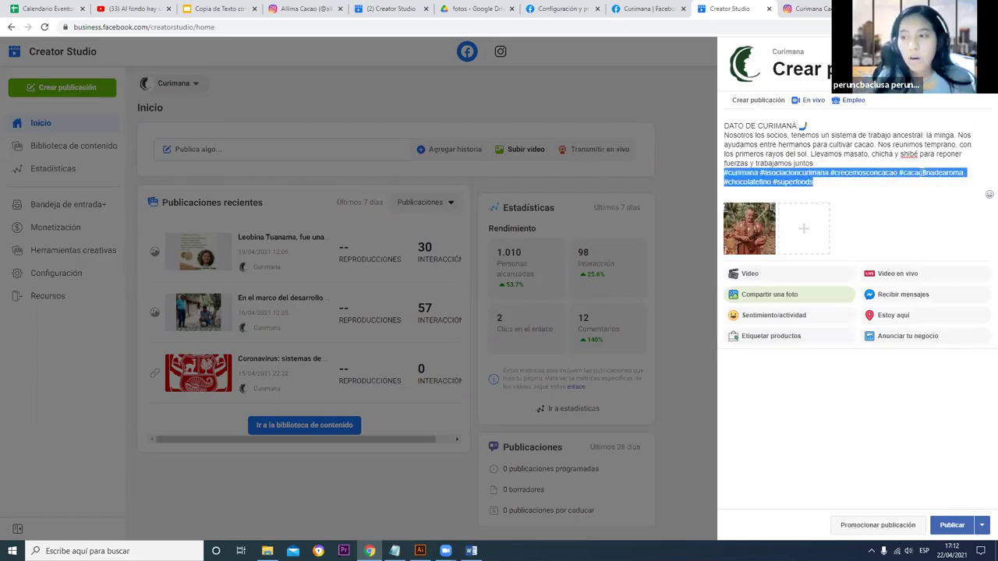
{"action": "left_click", "coordinate": [922, 172]}
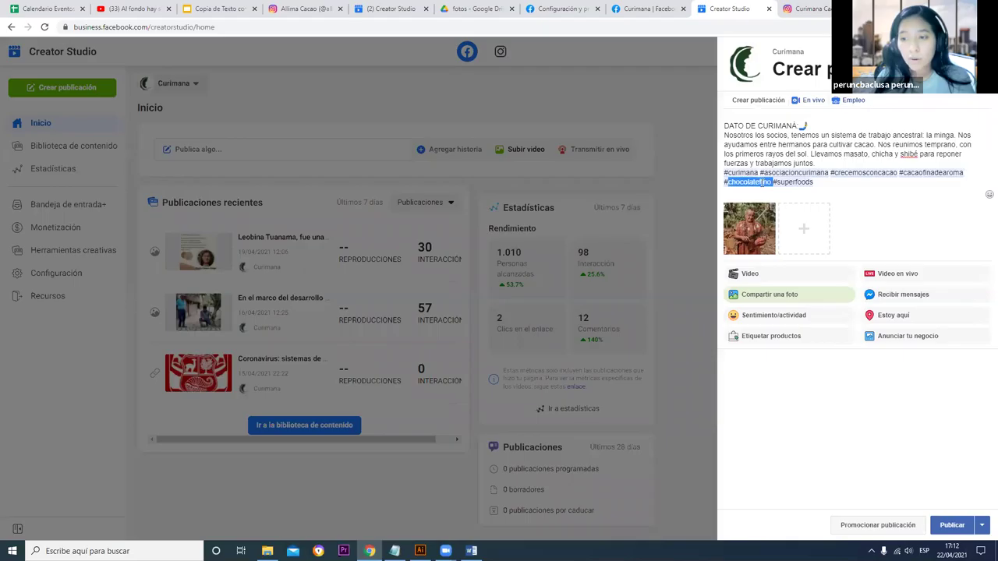
{"action": "triple_click", "coordinate": [805, 185]}
{"action": "left_click", "coordinate": [850, 181]}
{"action": "mouse_move", "coordinate": [772, 220]}
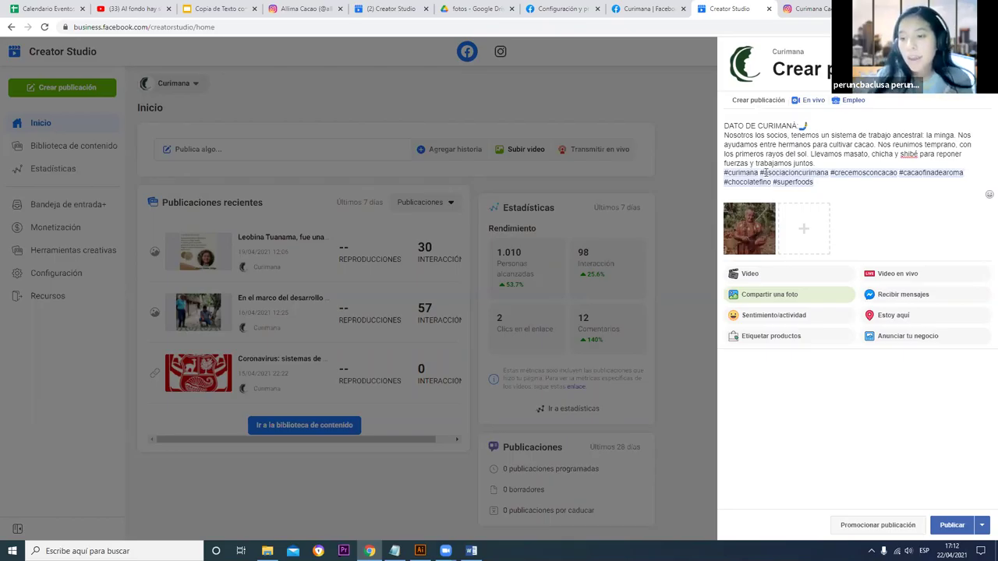
{"action": "left_click_drag", "start_coordinate": [756, 136], "coordinate": [814, 163]}
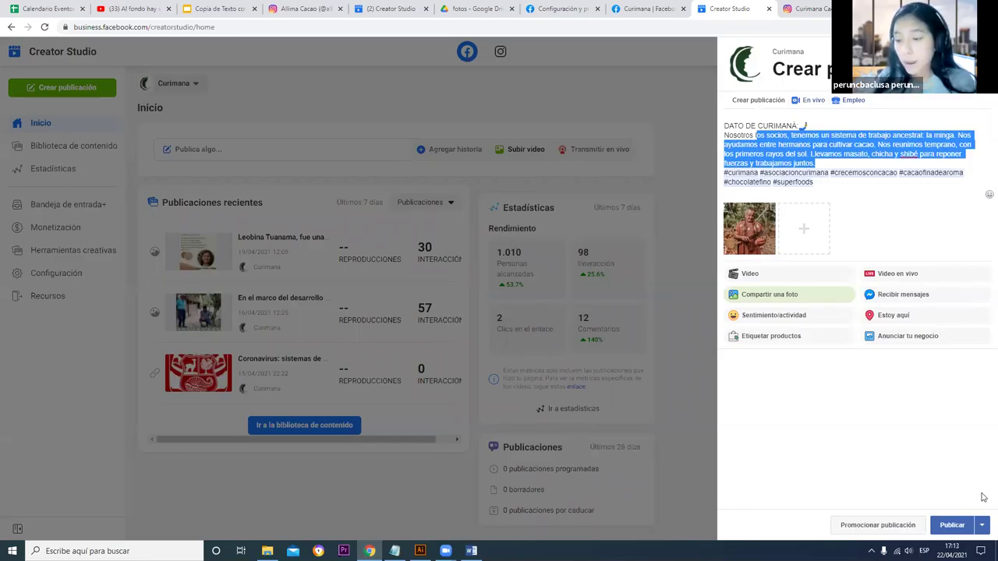
Step: Schedule the post for publication on 24/4/2021 at 07:00
{"action": "left_click", "coordinate": [982, 525]}
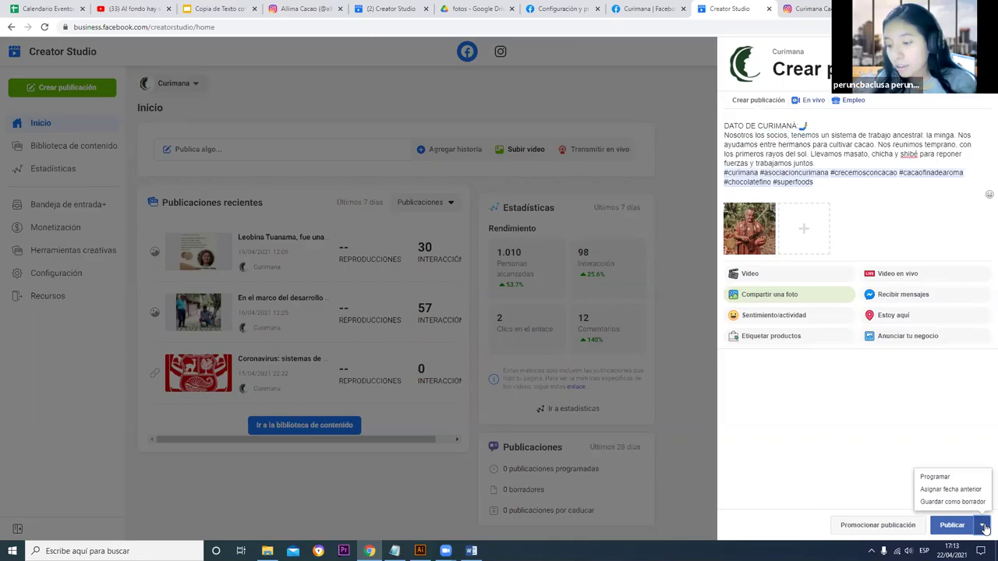
{"action": "left_click", "coordinate": [967, 481]}
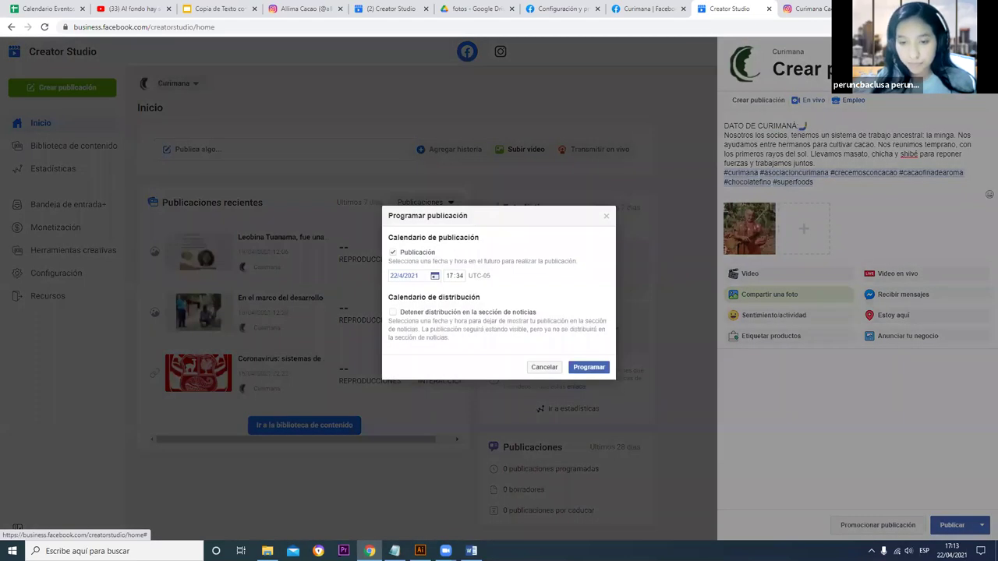
{"action": "left_click", "coordinate": [402, 279]}
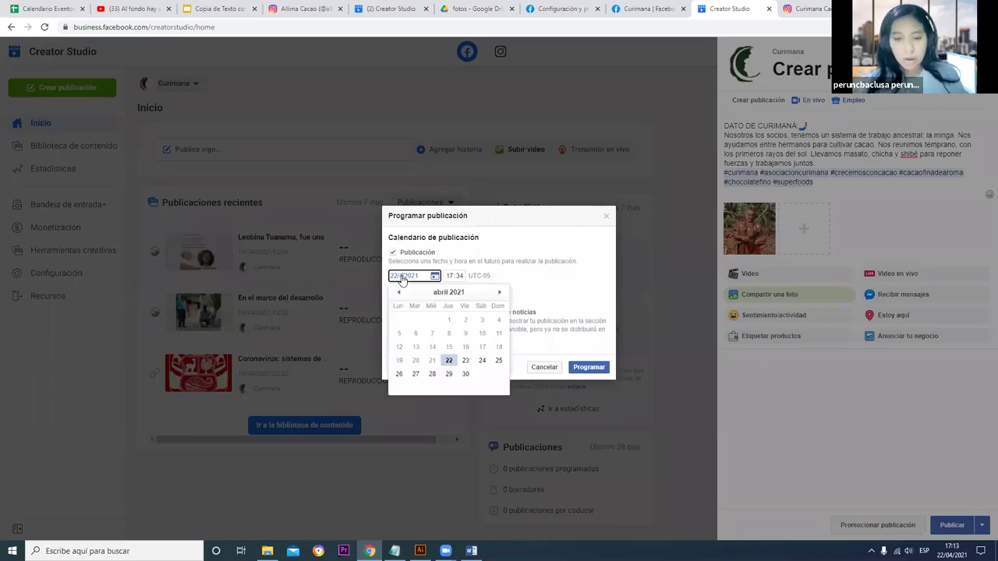
{"action": "left_click", "coordinate": [482, 361]}
{"action": "left_click", "coordinate": [450, 276]}
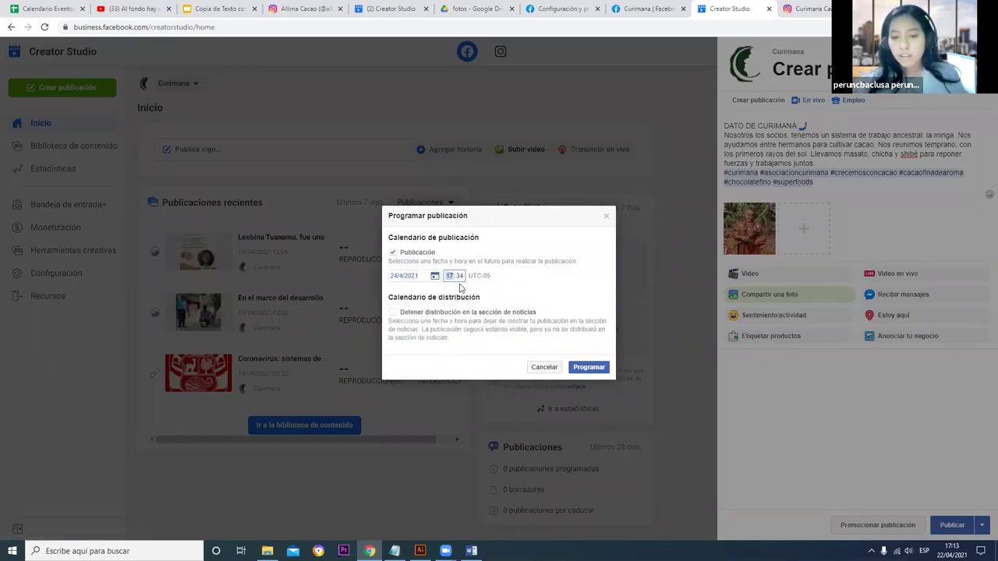
{"action": "type", "text": "06"}
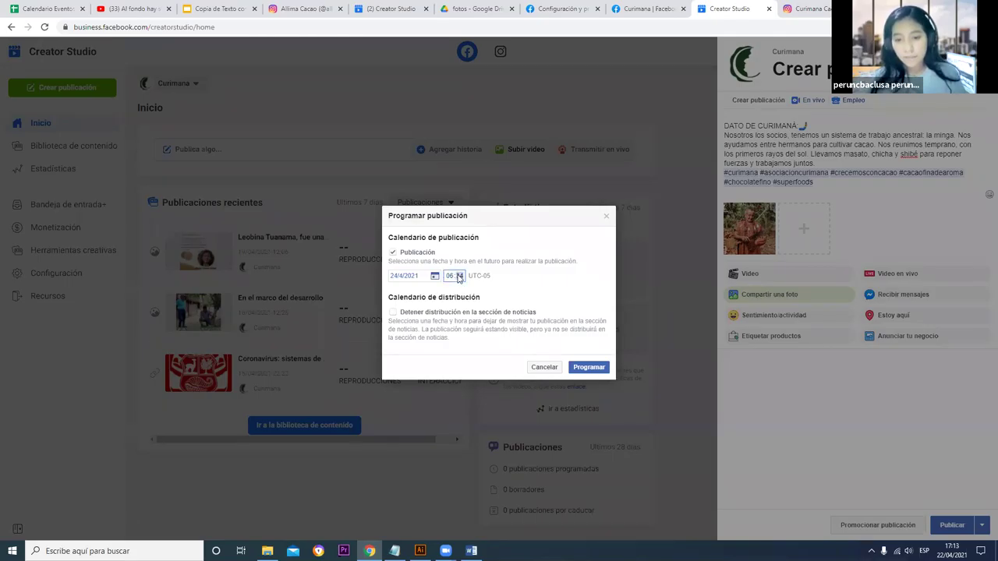
{"action": "left_click", "coordinate": [450, 277]}
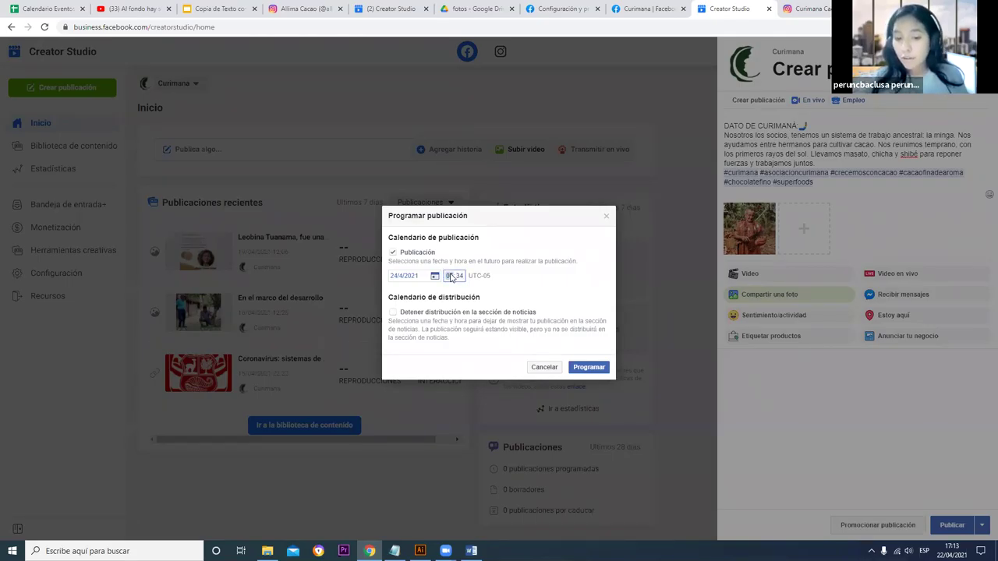
{"action": "type", "text": "07:00"}
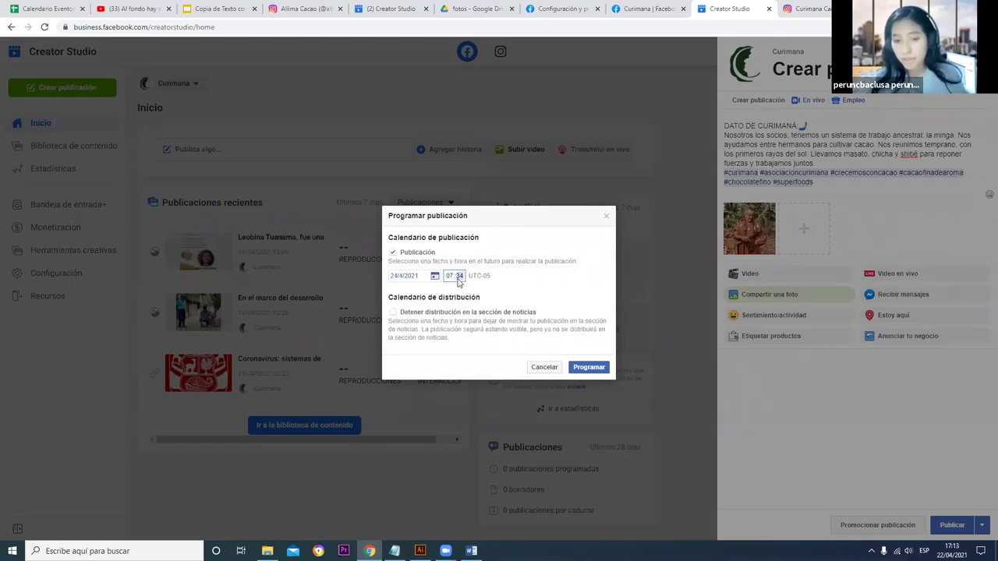
{"action": "left_click", "coordinate": [585, 370]}
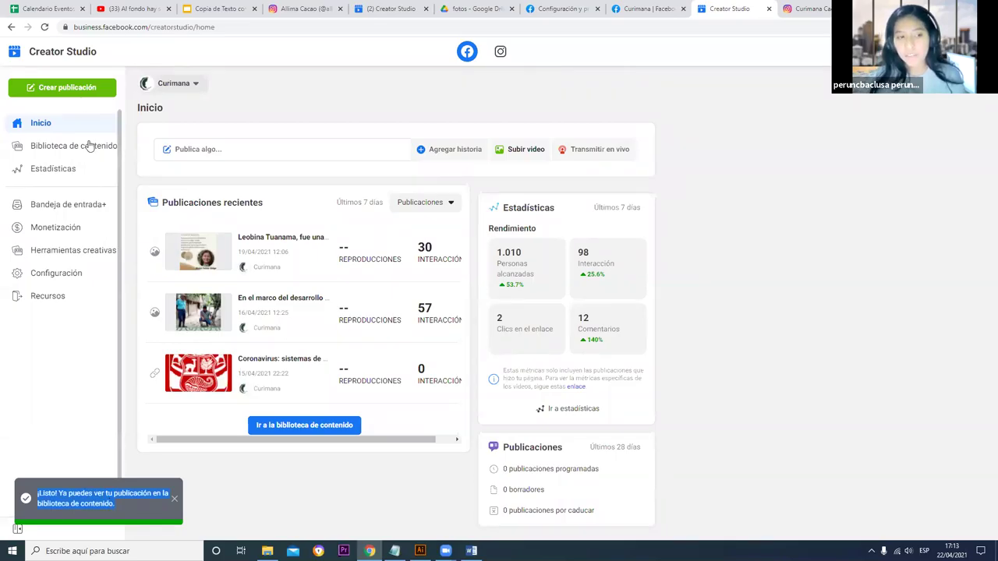
Step: Check the scheduled posts in Curimana's content library
{"action": "left_click", "coordinate": [88, 155]}
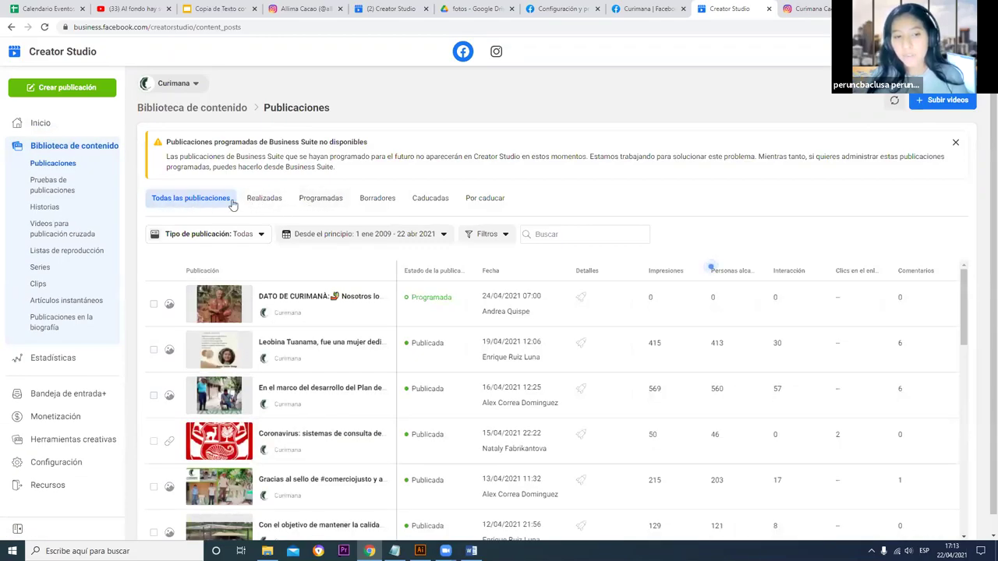
{"action": "left_click", "coordinate": [327, 199]}
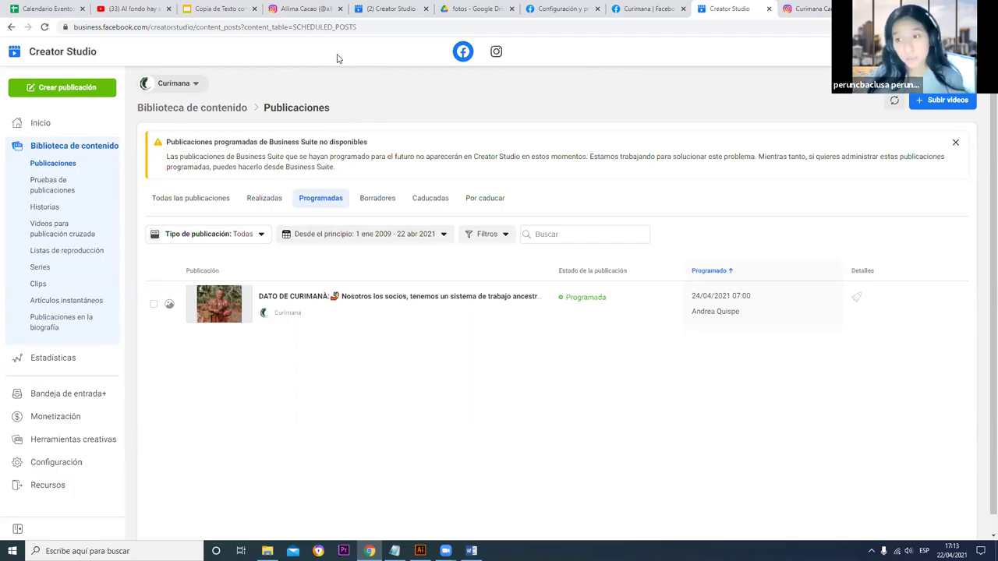
Step: Switch to the curimanacacao Instagram content library and bring up the available types for a new post
{"action": "left_click", "coordinate": [495, 55]}
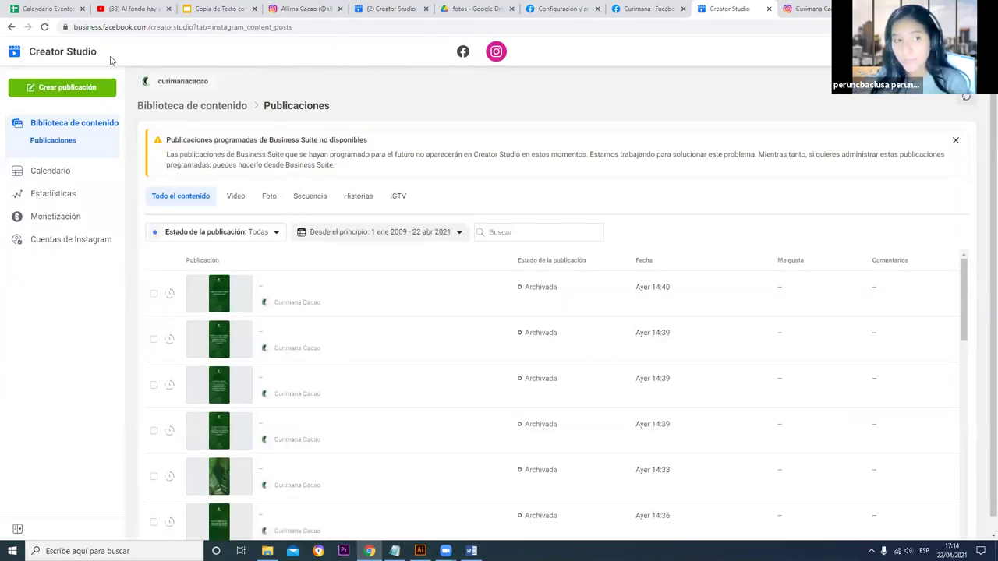
{"action": "left_click", "coordinate": [50, 89]}
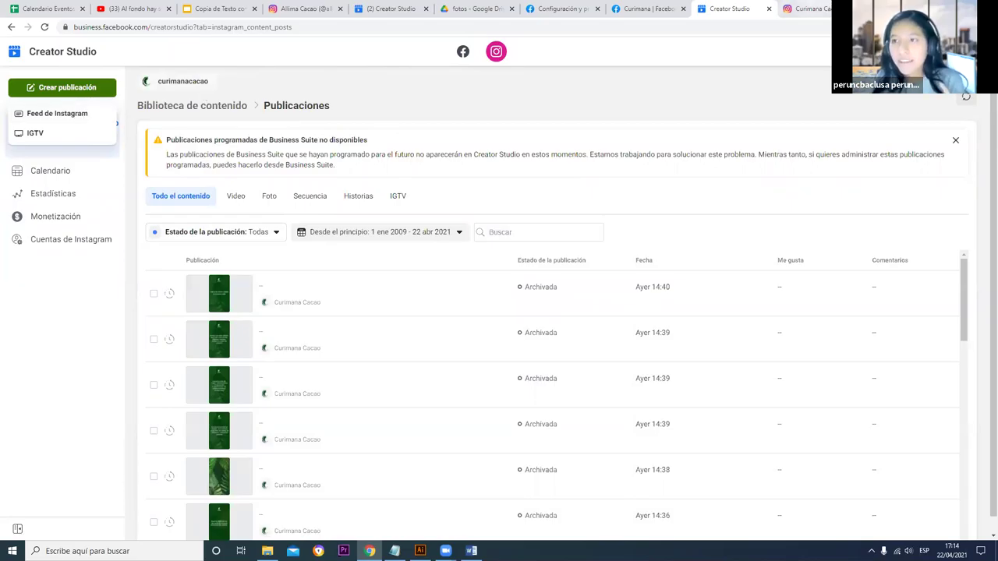
Step: Find the allima_cacao profile on Instagram and look through its published feed
{"action": "left_click", "coordinate": [811, 8]}
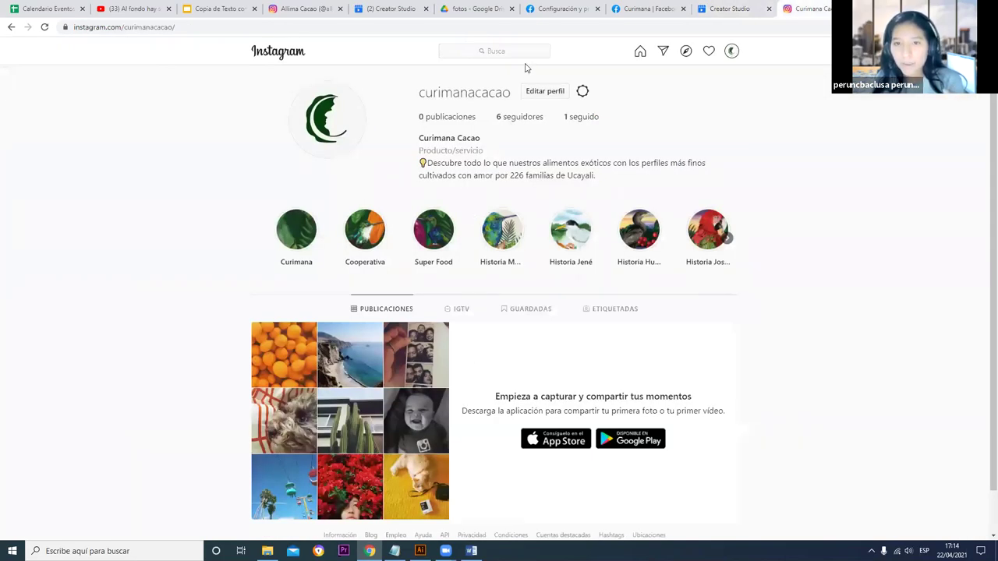
{"action": "left_click", "coordinate": [502, 52]}
{"action": "left_click", "coordinate": [507, 137]}
{"action": "scroll", "coordinate": [527, 148], "scroll_direction": "down", "scroll_amount": 5}
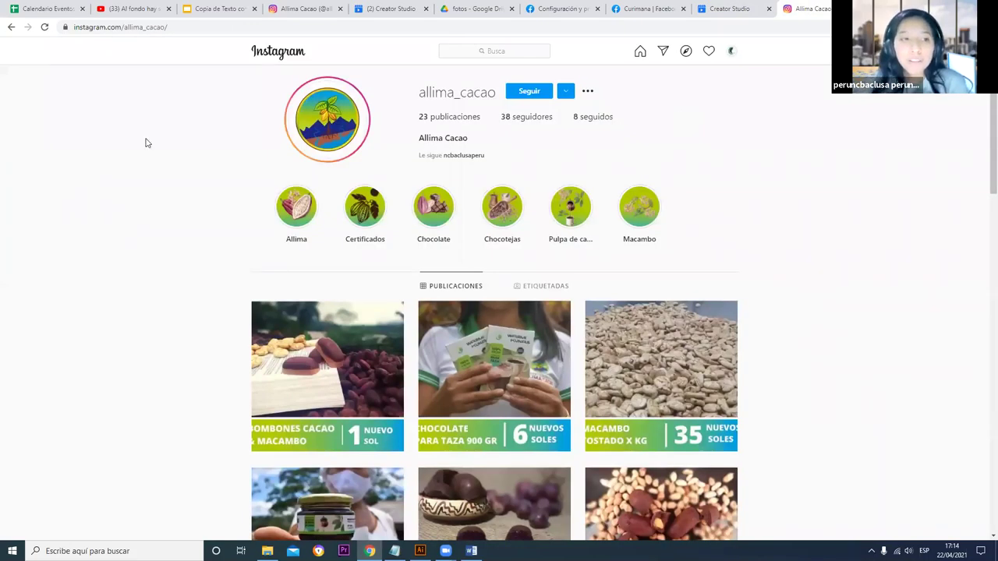
Step: Examine the Instagram feed post form in Creator Studio, including its text, content and Facebook publishing sections, and discard the empty post
{"action": "key", "text": "ctrl+shift+Tab"}
{"action": "left_click", "coordinate": [85, 115]}
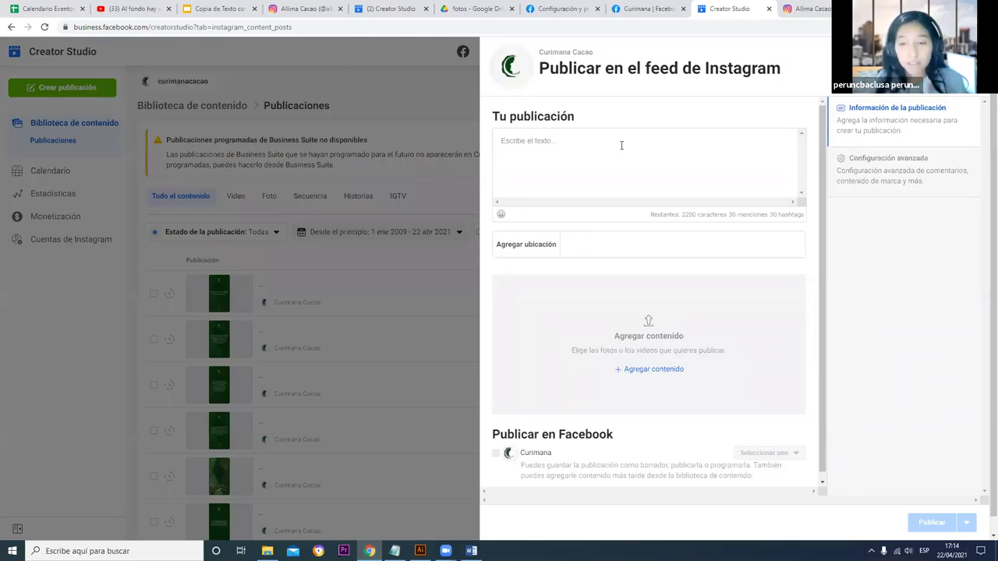
{"action": "left_click", "coordinate": [551, 184]}
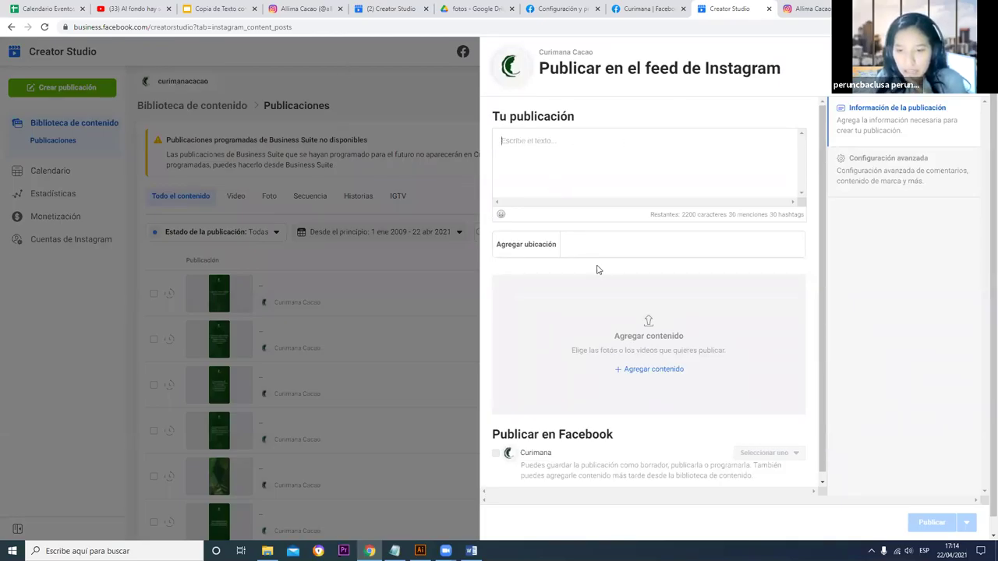
{"action": "scroll", "coordinate": [608, 296], "scroll_direction": "down", "scroll_amount": 1}
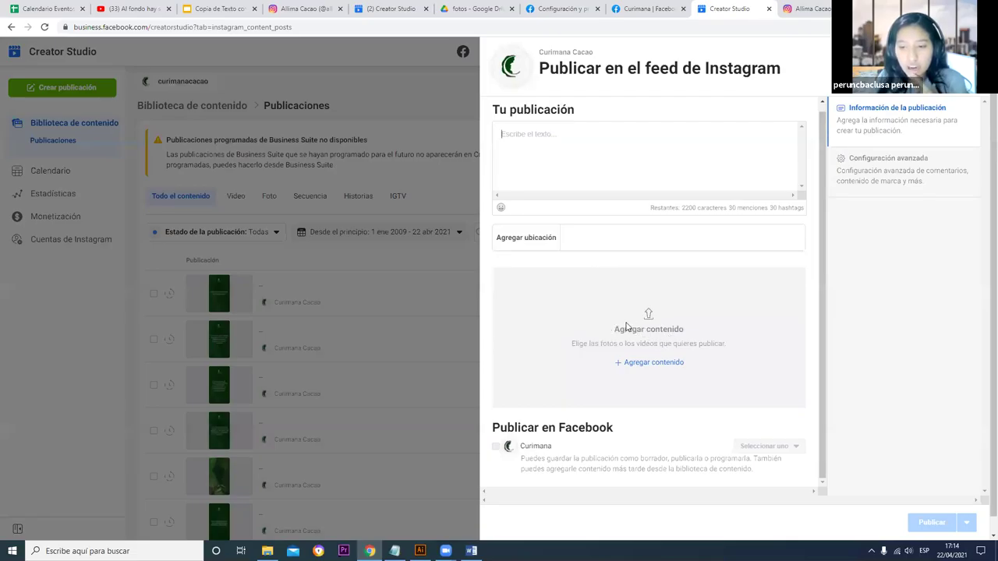
{"action": "left_click_drag", "start_coordinate": [613, 329], "coordinate": [672, 329]}
{"action": "double_click", "coordinate": [664, 329]}
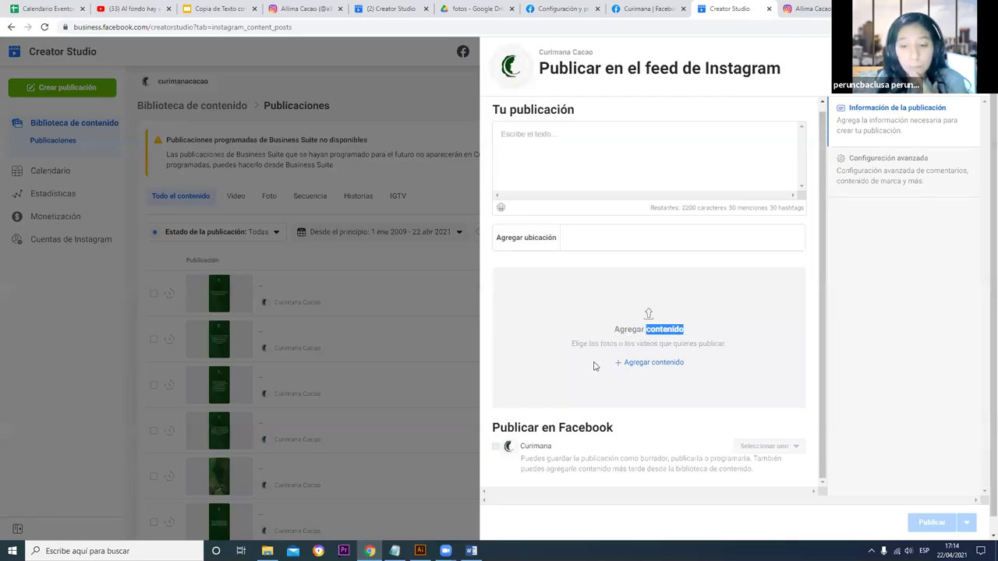
{"action": "triple_click", "coordinate": [532, 426]}
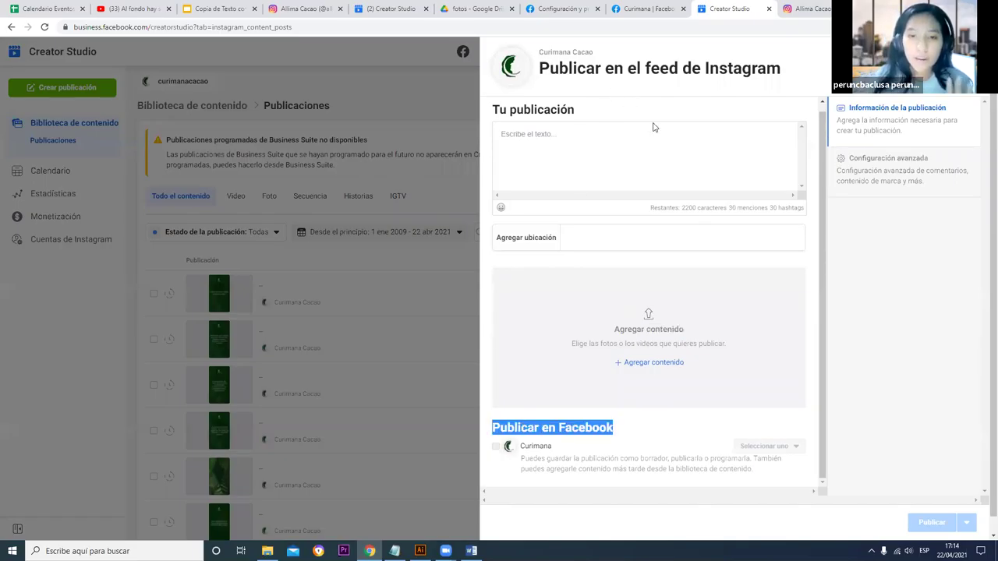
{"action": "left_click", "coordinate": [496, 452]}
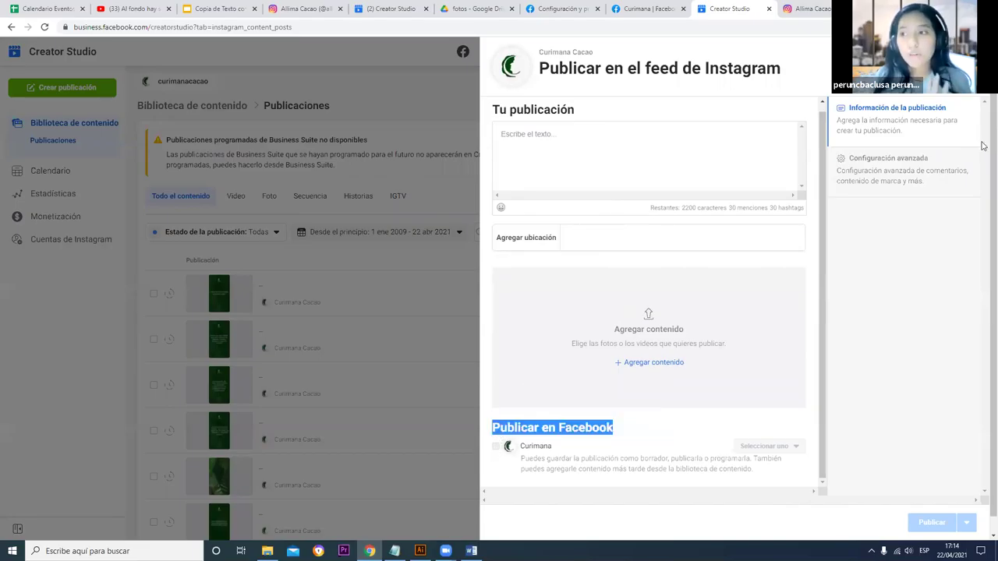
{"action": "left_click", "coordinate": [495, 452]}
{"action": "key", "text": "Escape"}
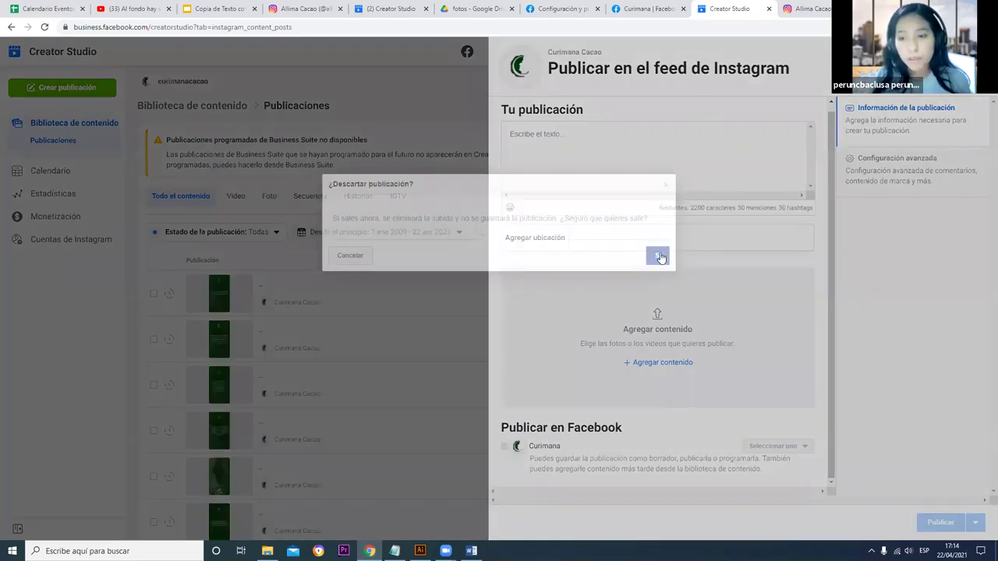
{"action": "left_click", "coordinate": [657, 254]}
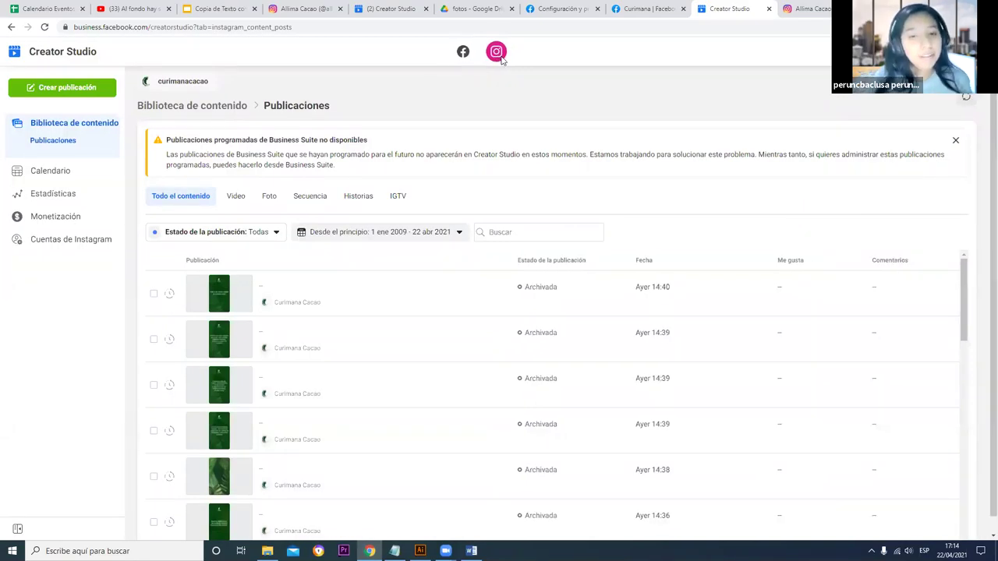
Step: Create an Instagram feed post with the Word document's first DATO DE CURIMANÁ text, leaving out its list number
{"action": "left_click", "coordinate": [67, 88]}
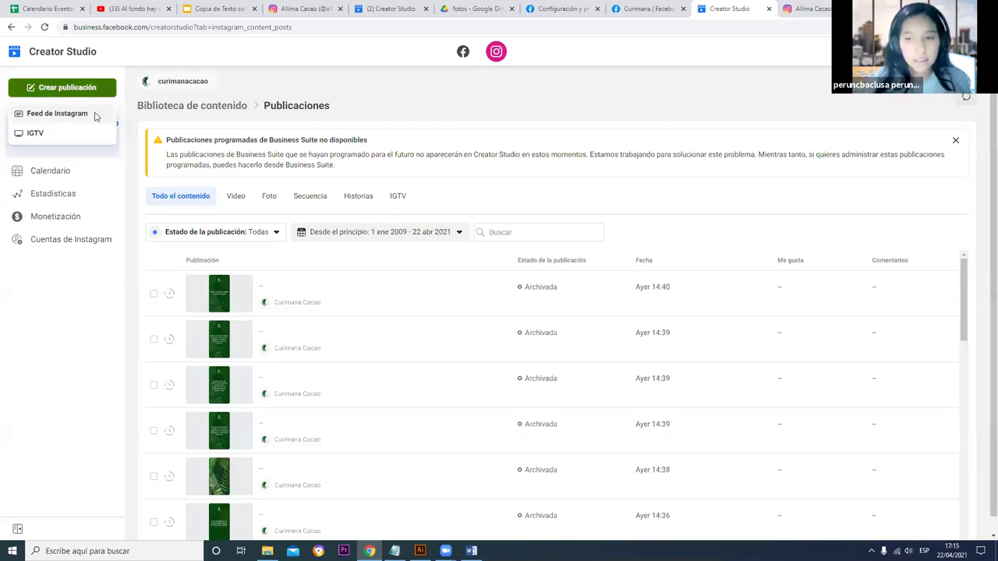
{"action": "left_click", "coordinate": [58, 114]}
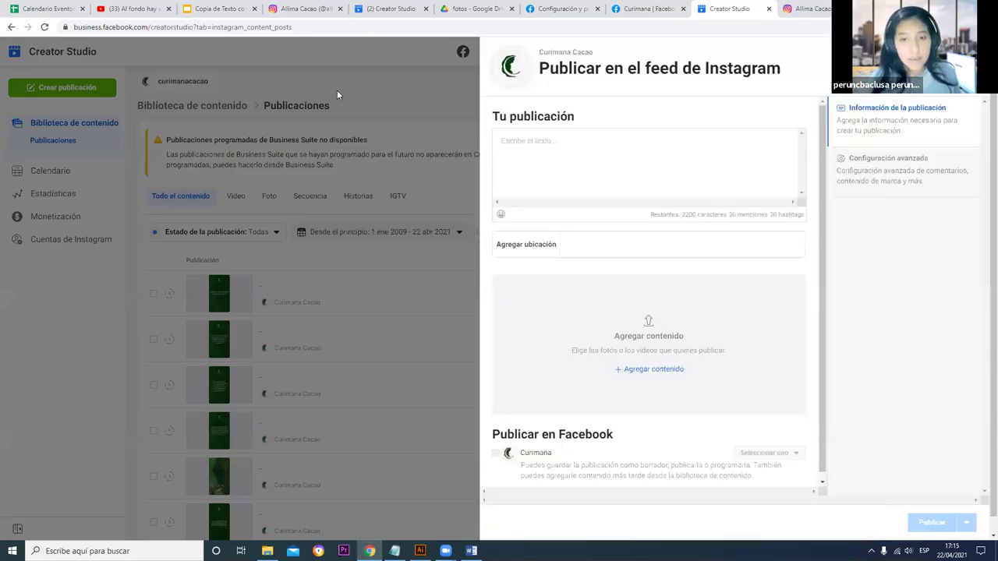
{"action": "key", "text": "alt+Tab"}
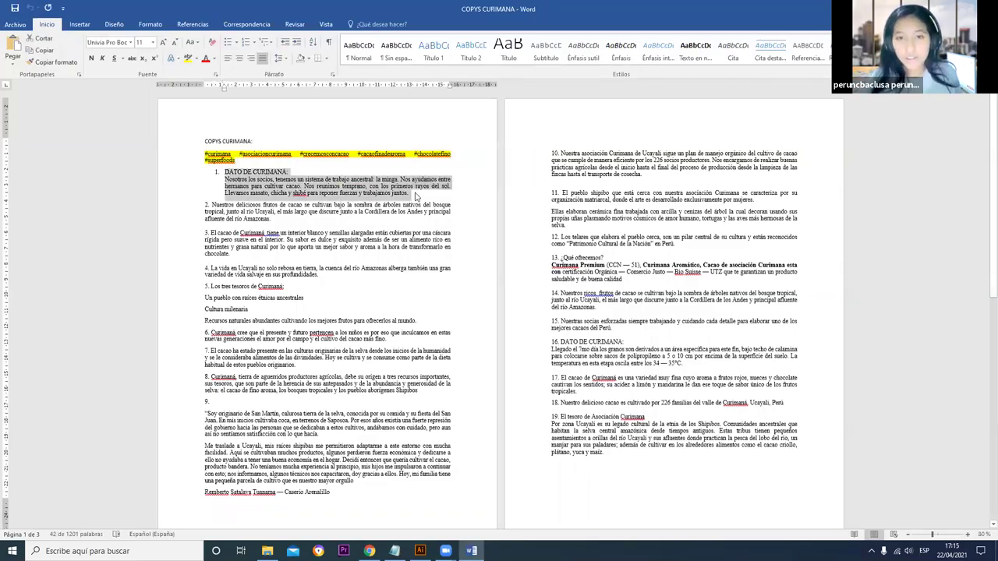
{"action": "key", "text": "alt+Tab"}
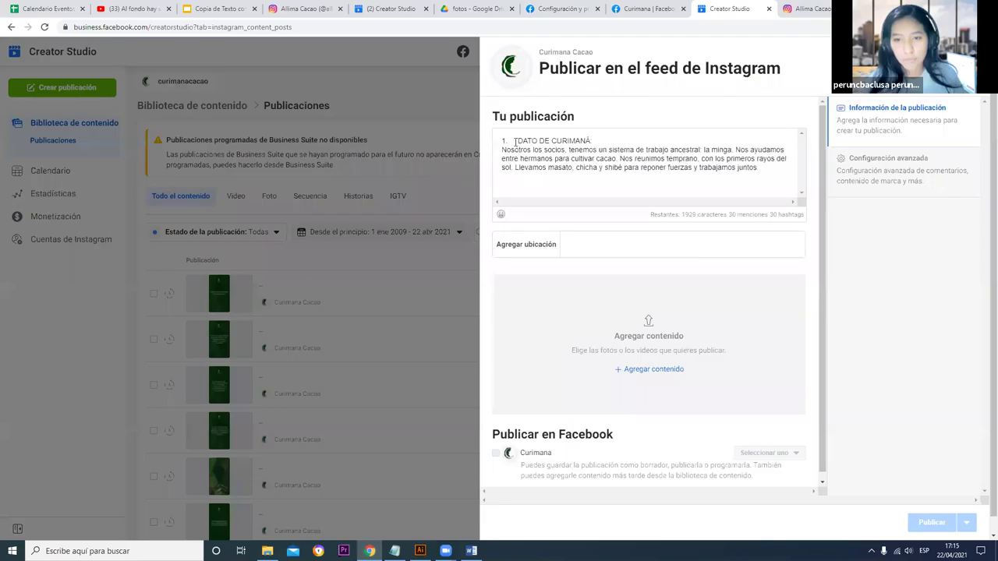
{"action": "left_click", "coordinate": [494, 138]}
{"action": "key", "text": "BackSpace"}
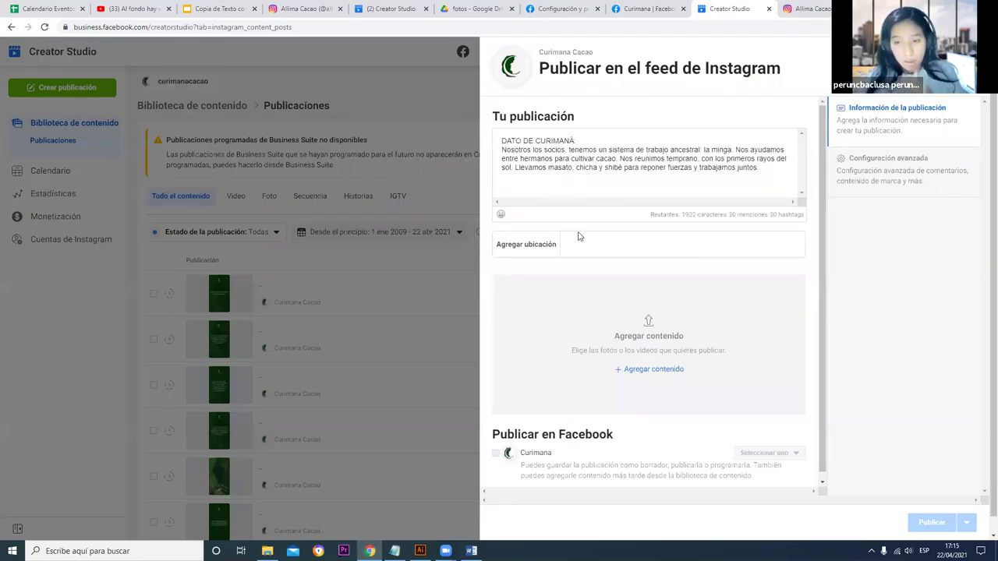
Step: Add image 1 from the Copia de Curimana folder to the post
{"action": "left_click", "coordinate": [662, 372]}
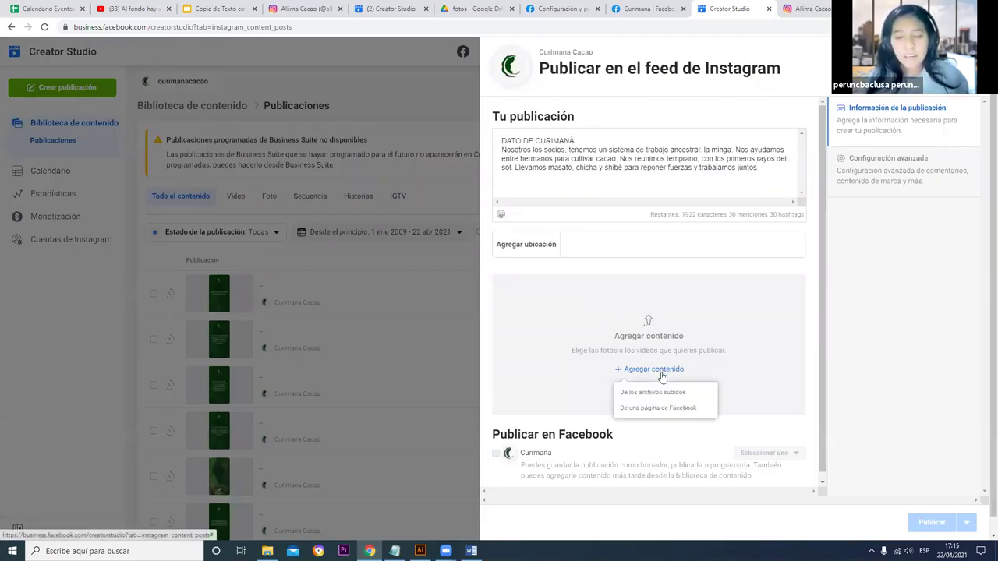
{"action": "left_click", "coordinate": [668, 393]}
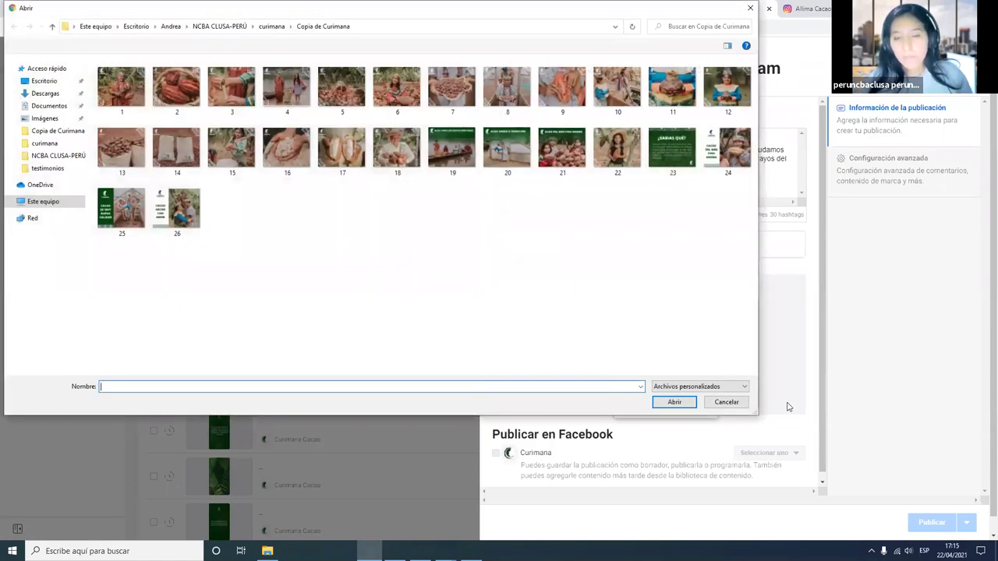
{"action": "left_click", "coordinate": [119, 81]}
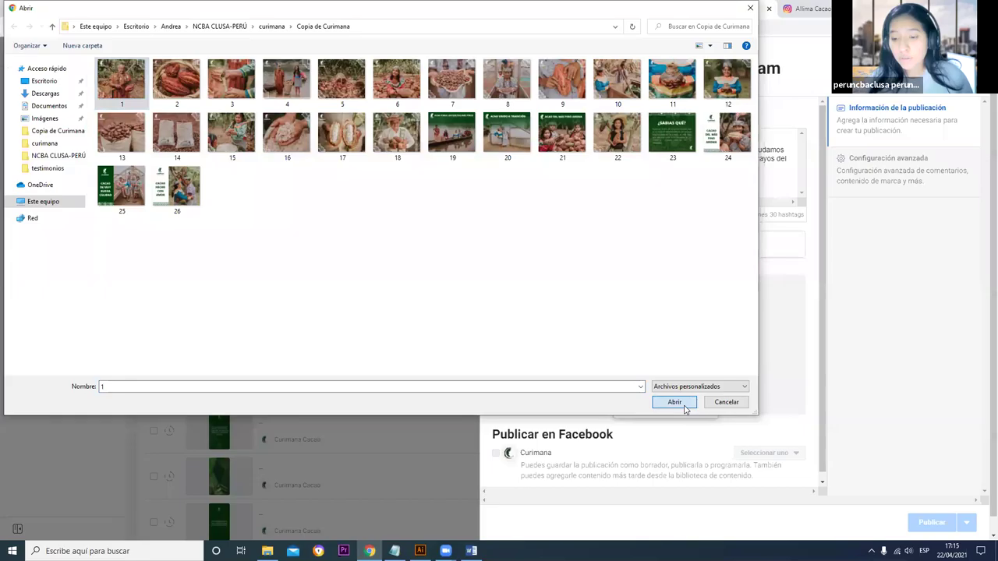
{"action": "left_click", "coordinate": [684, 410]}
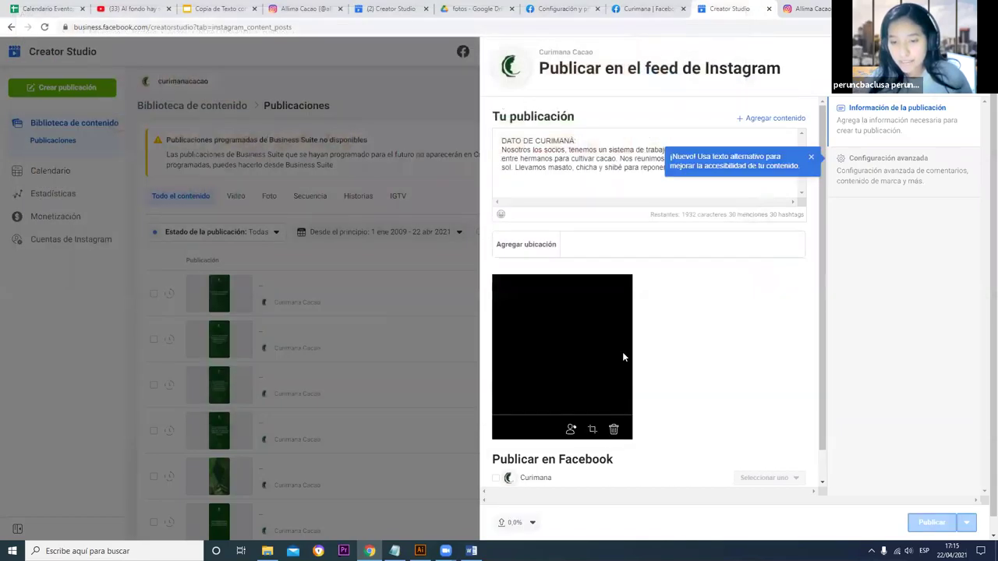
Step: Crop the post's photo to the Square 1:1 format and adjust its framing horizontally
{"action": "left_click", "coordinate": [592, 397]}
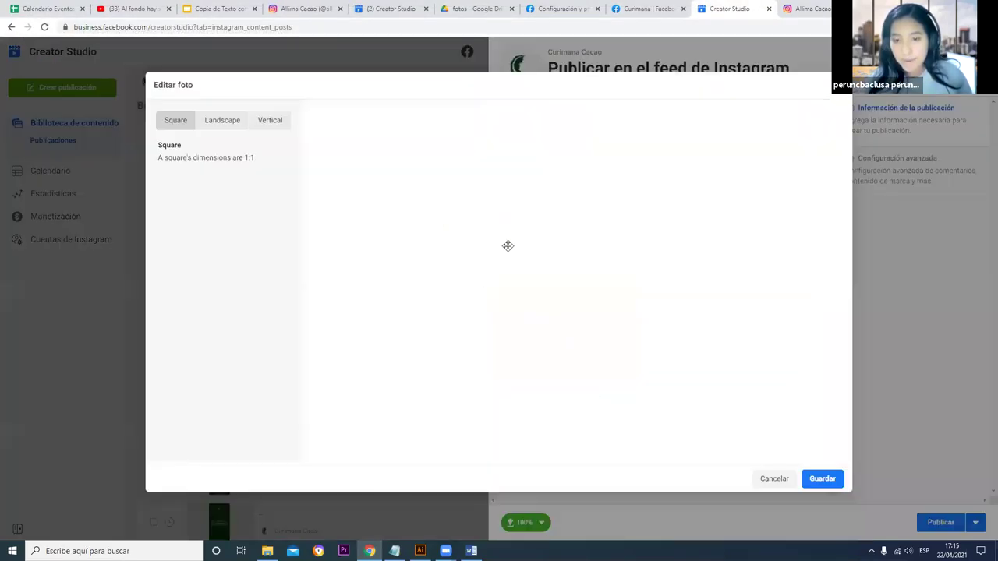
{"action": "left_click", "coordinate": [270, 120]}
{"action": "left_click", "coordinate": [176, 122]}
{"action": "left_click_drag", "start_coordinate": [593, 279], "coordinate": [559, 278]}
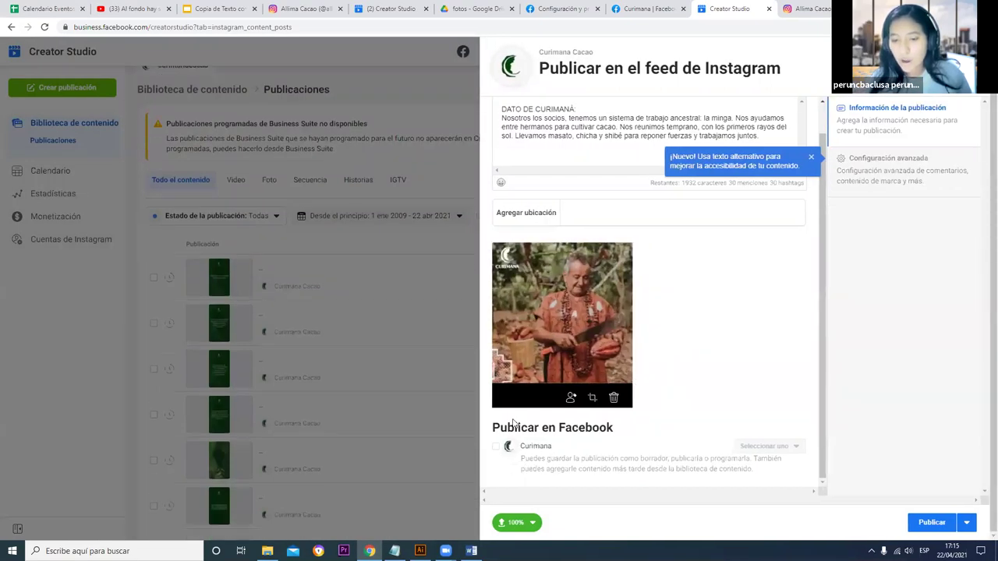
Step: Enable publishing the post on the Curimana Facebook page as well, and check the location field without filling it
{"action": "left_click_drag", "start_coordinate": [540, 424], "coordinate": [631, 431]}
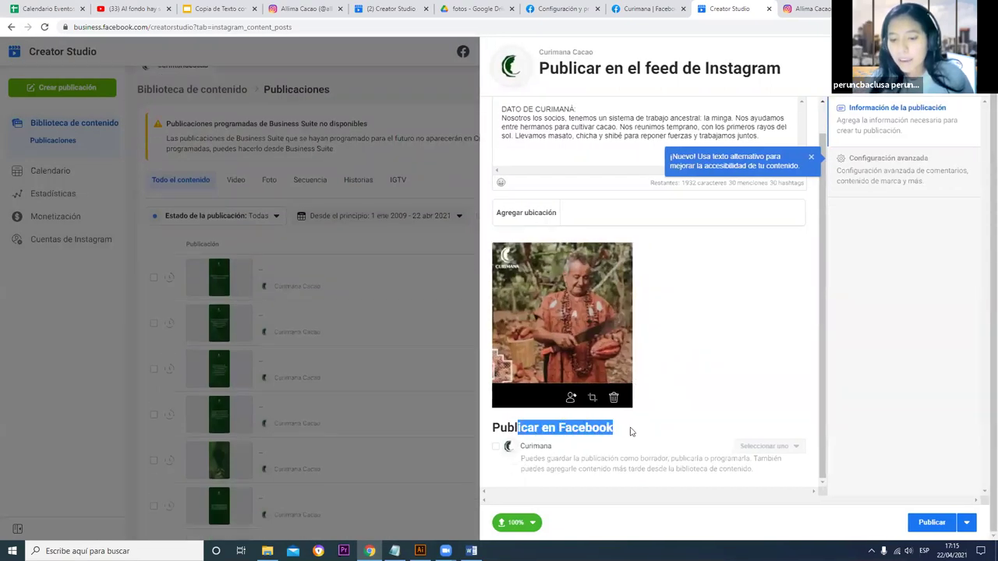
{"action": "left_click", "coordinate": [499, 451]}
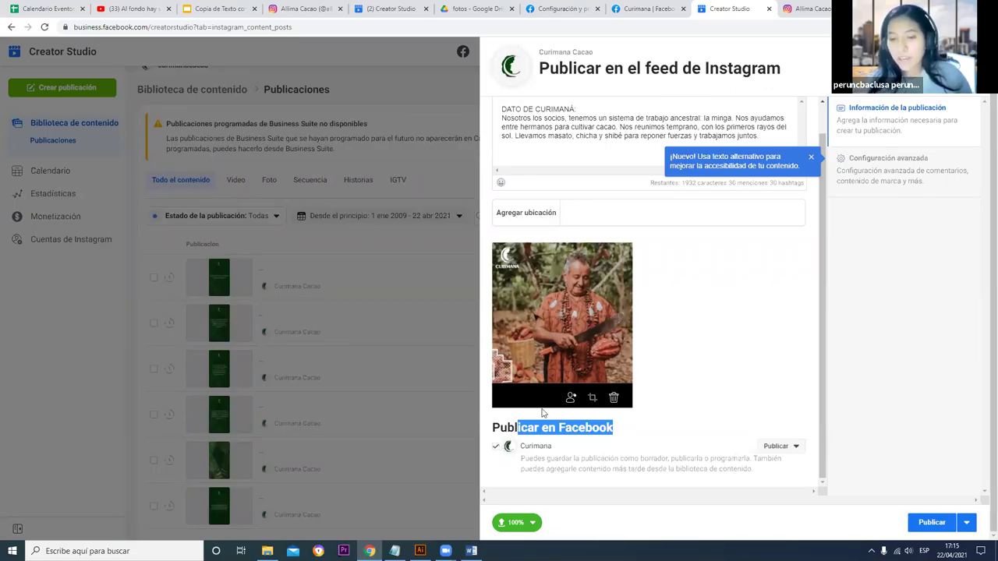
{"action": "left_click", "coordinate": [638, 243]}
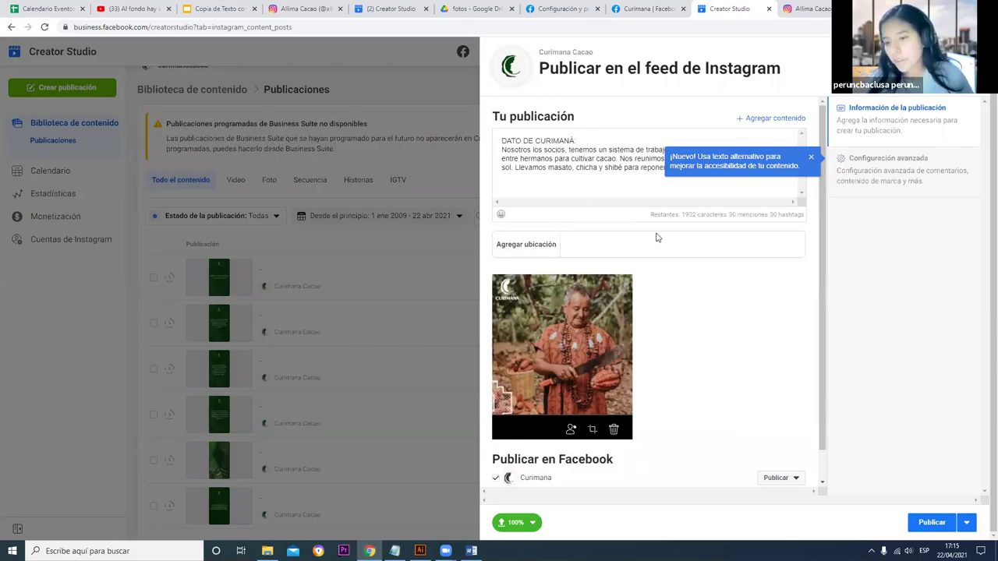
{"action": "left_click", "coordinate": [644, 244]}
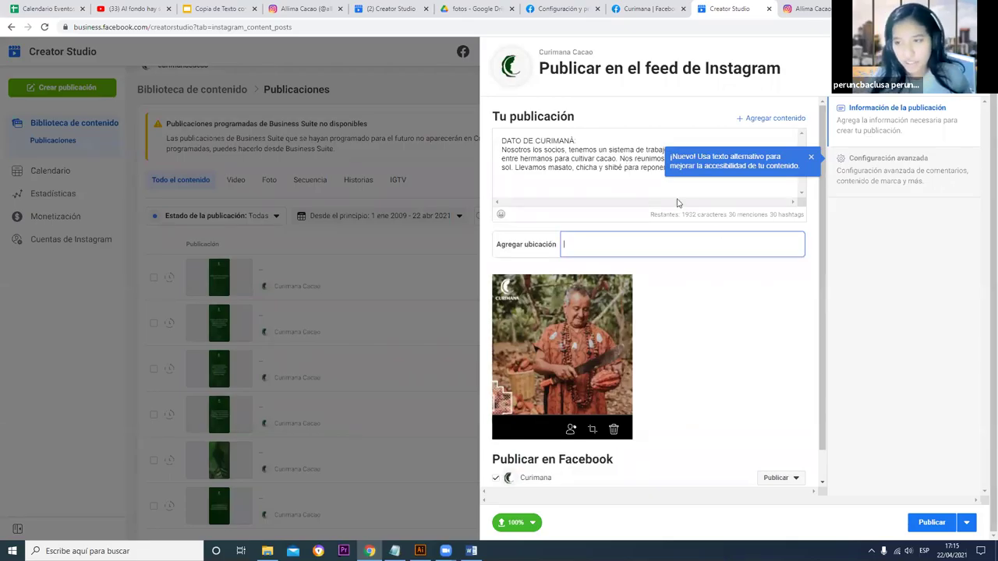
{"action": "scroll", "coordinate": [590, 370], "scroll_direction": "down", "scroll_amount": 1}
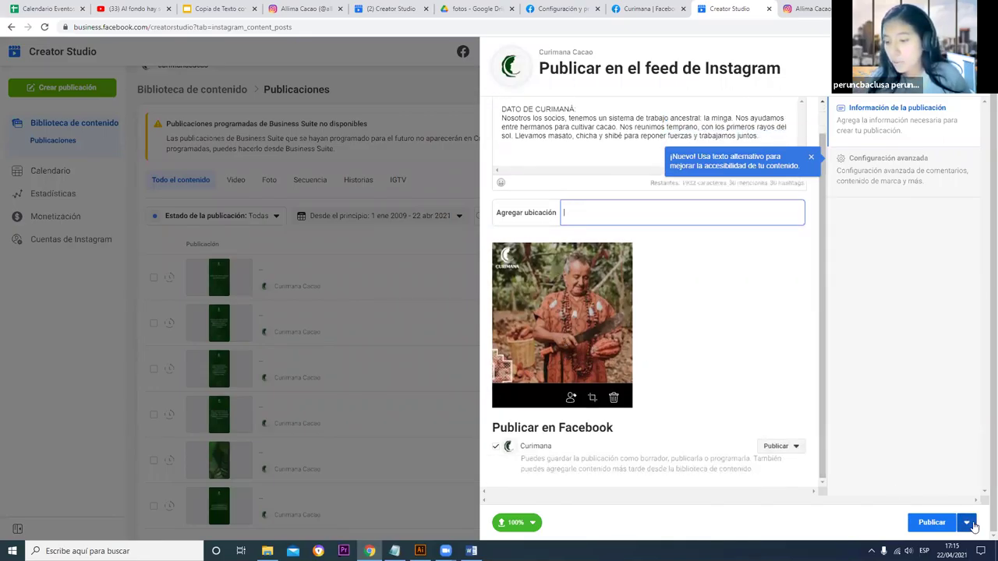
Step: Check the publishing options offered for the Facebook copy of the post
{"action": "left_click", "coordinate": [802, 449]}
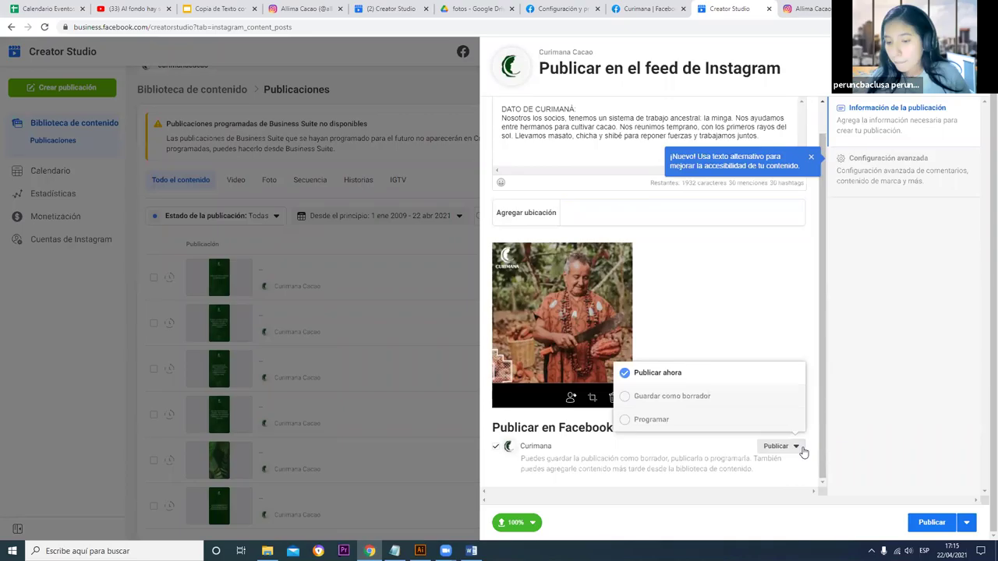
{"action": "left_click", "coordinate": [802, 449]}
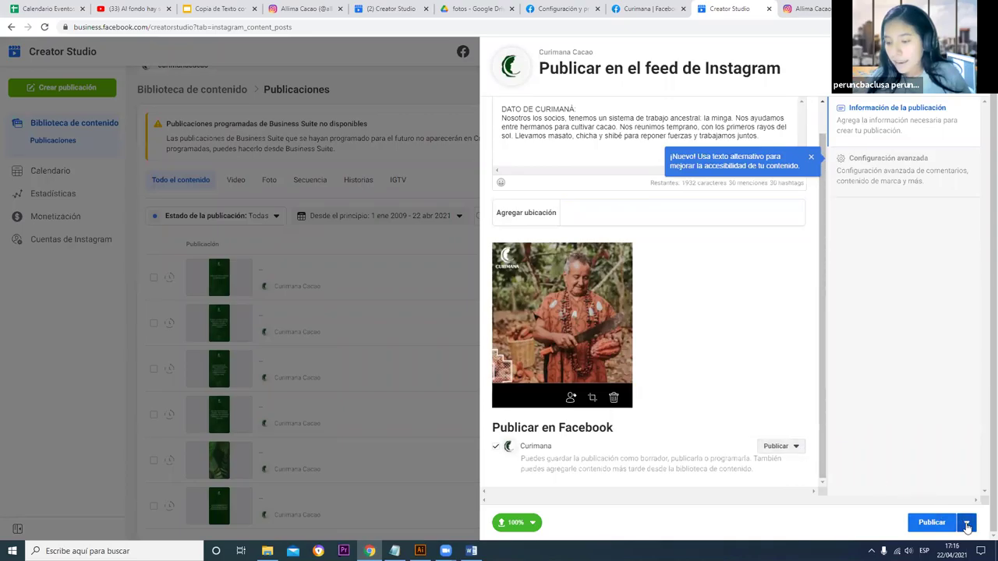
{"action": "left_click", "coordinate": [794, 447]}
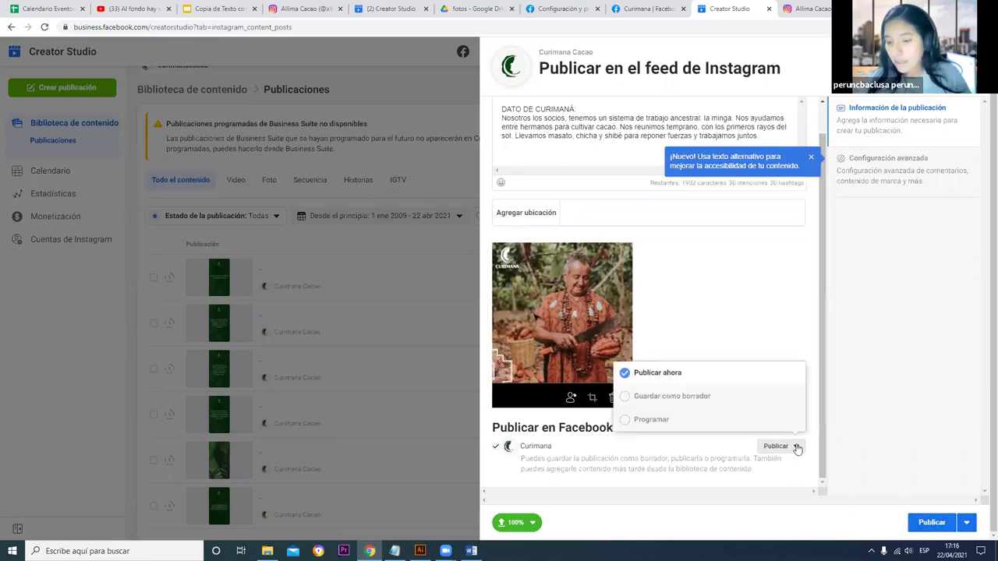
{"action": "left_click_drag", "start_coordinate": [911, 484], "coordinate": [924, 488]}
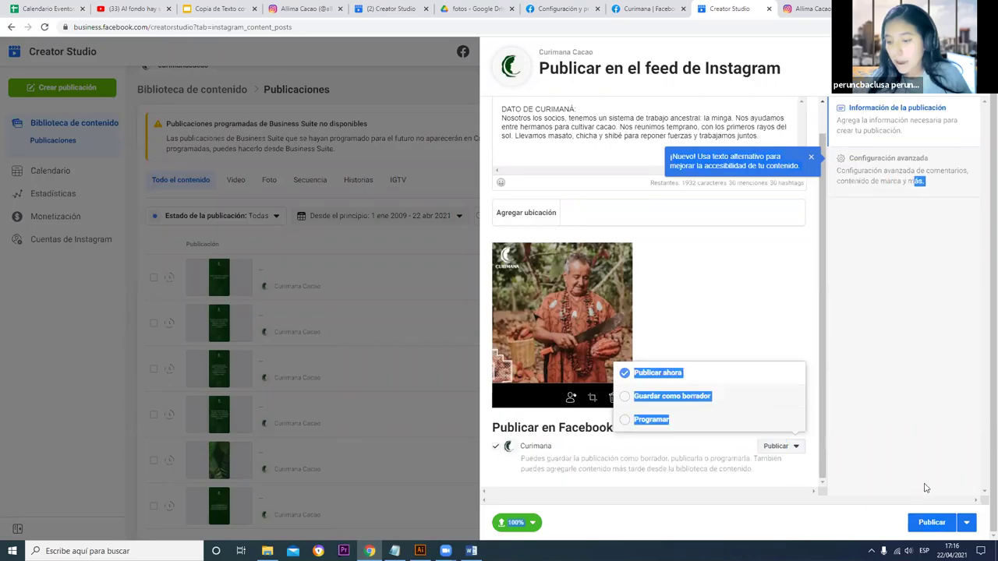
Step: Try the Programar option for the Instagram post and set it back to Publicar ahora
{"action": "left_click", "coordinate": [967, 523]}
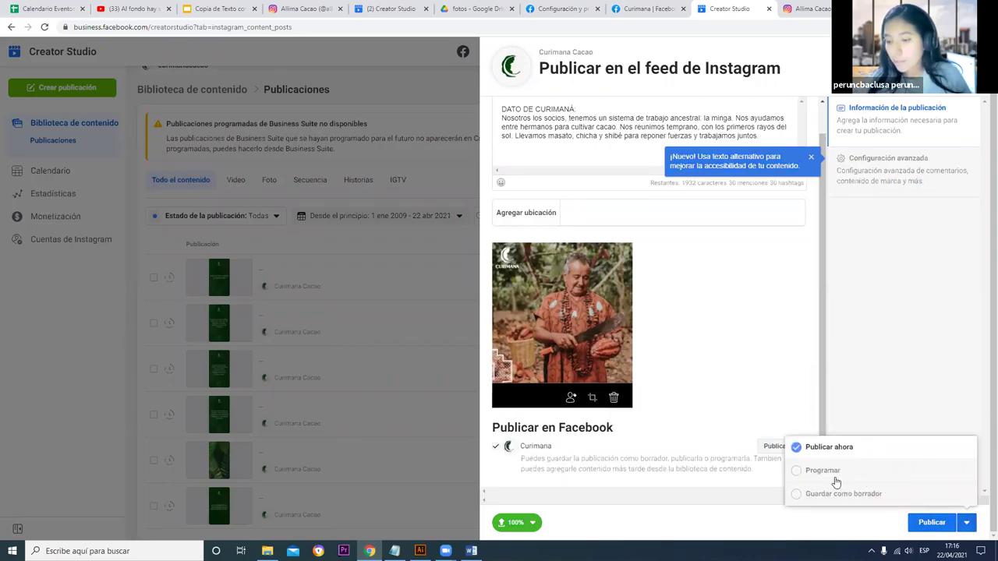
{"action": "left_click", "coordinate": [836, 481]}
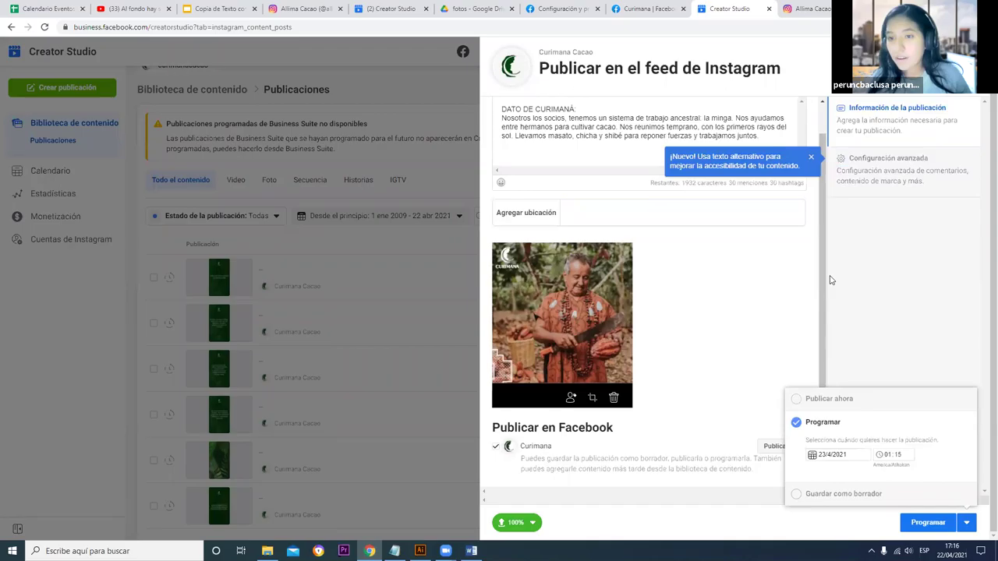
{"action": "left_click", "coordinate": [966, 525]}
{"action": "left_click", "coordinate": [965, 527]}
{"action": "left_click", "coordinate": [843, 403]}
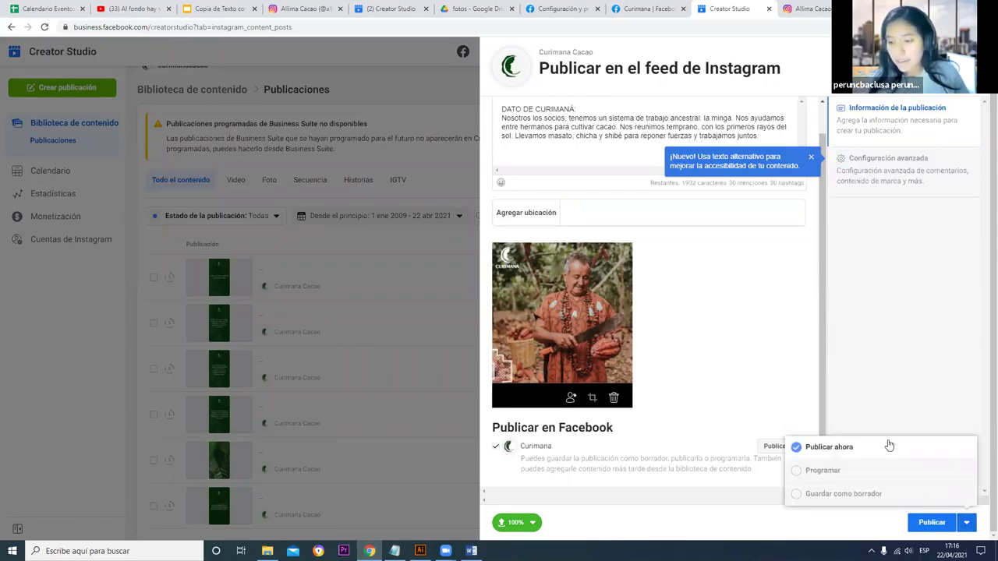
Step: Schedule the Instagram post about the DATO DE CURIMANÀ for 23/4/2021 at 07:00 with the Programar option
{"action": "left_click", "coordinate": [965, 524]}
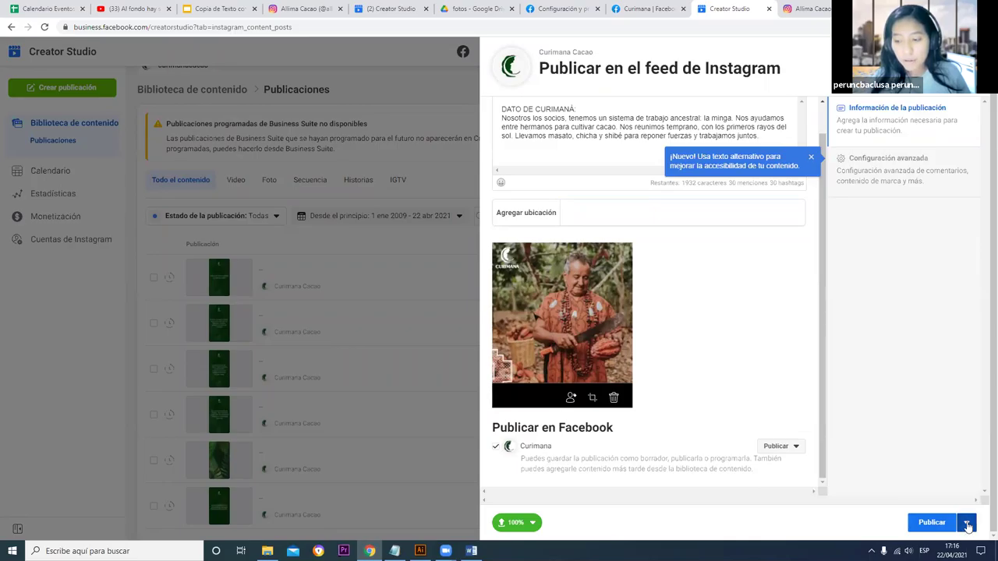
{"action": "left_click", "coordinate": [967, 524]}
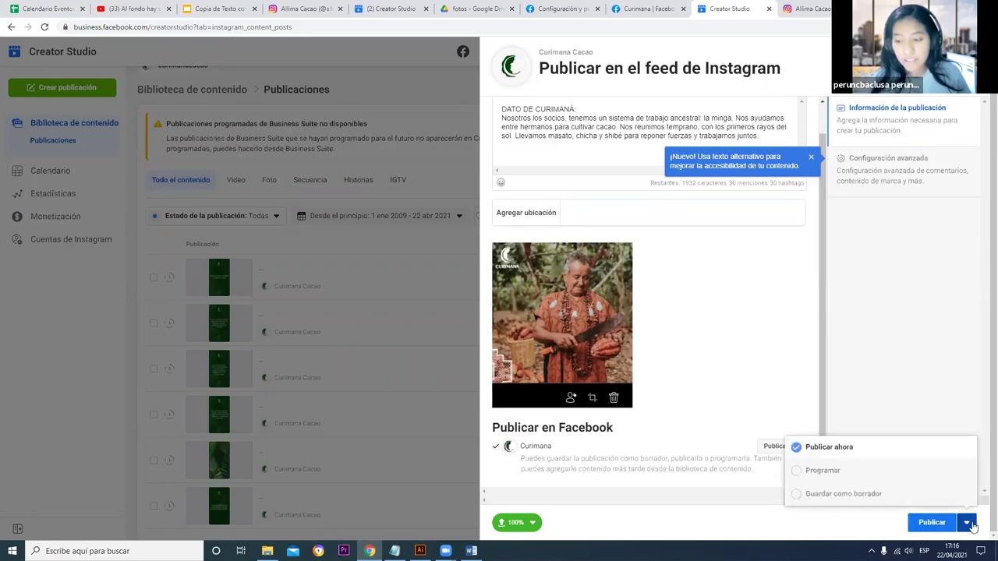
{"action": "left_click", "coordinate": [883, 475]}
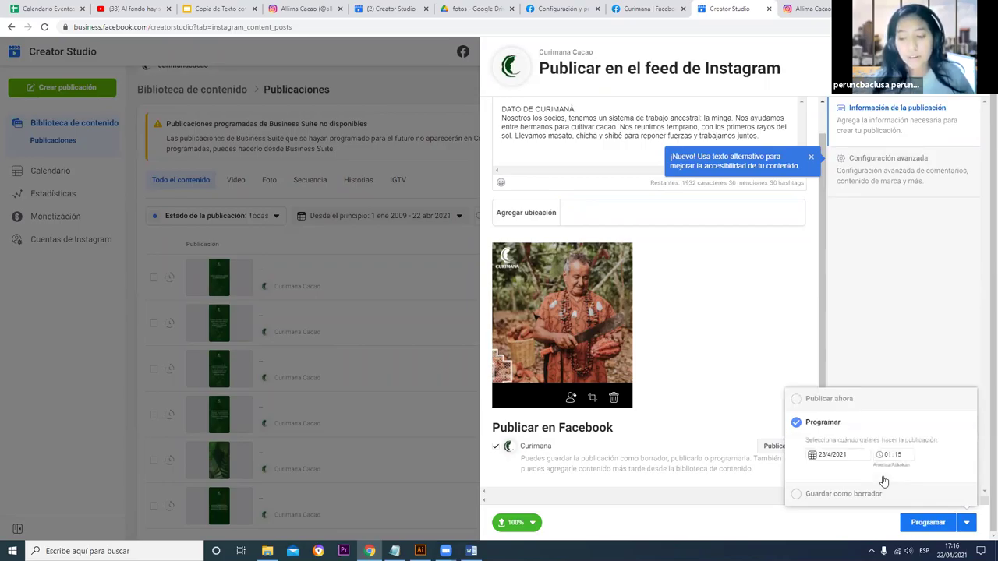
{"action": "left_click", "coordinate": [831, 459]}
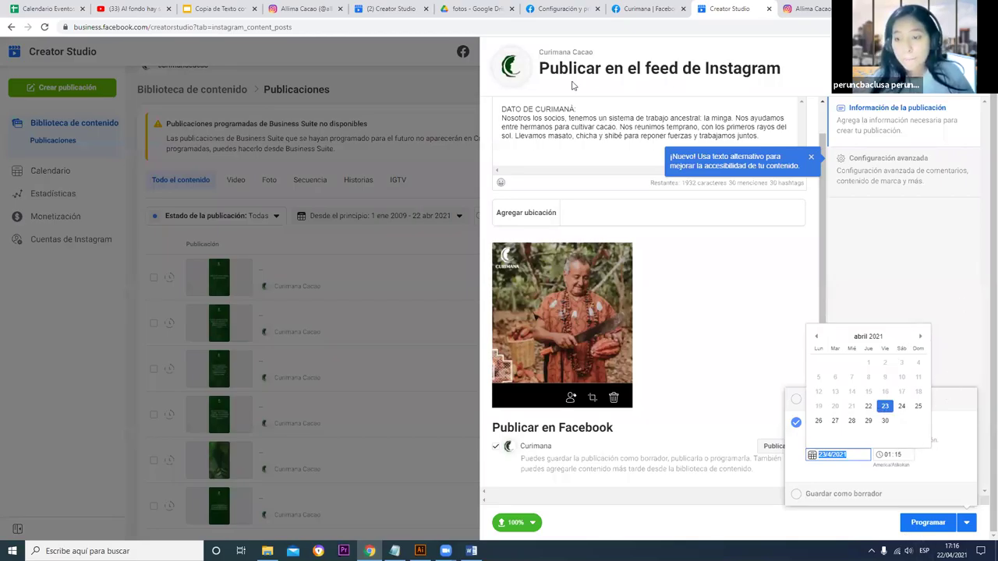
{"action": "left_click", "coordinate": [889, 456]}
{"action": "type", "text": "10"}
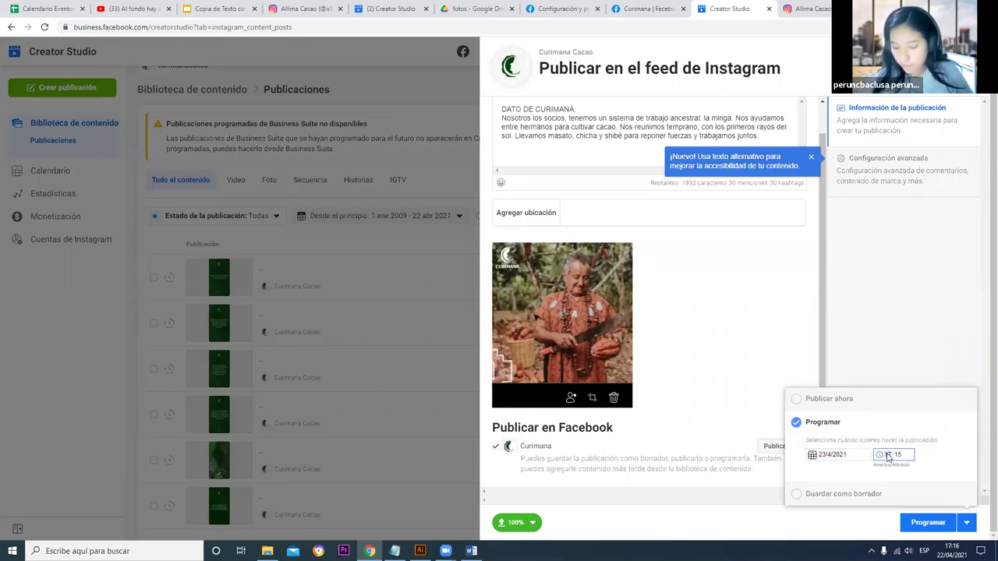
{"action": "type", "text": "07"}
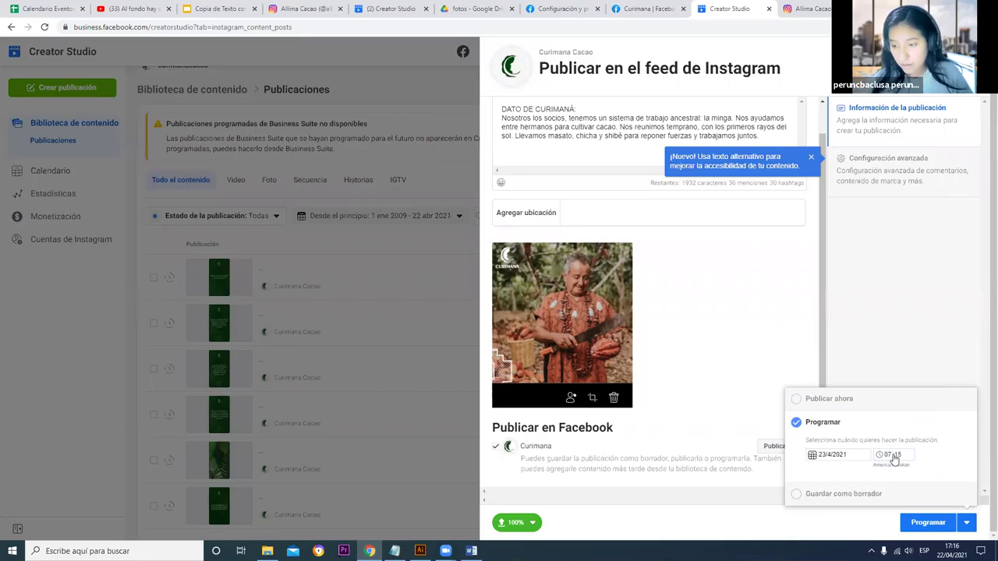
{"action": "left_click", "coordinate": [898, 455]}
{"action": "type", "text": "00"}
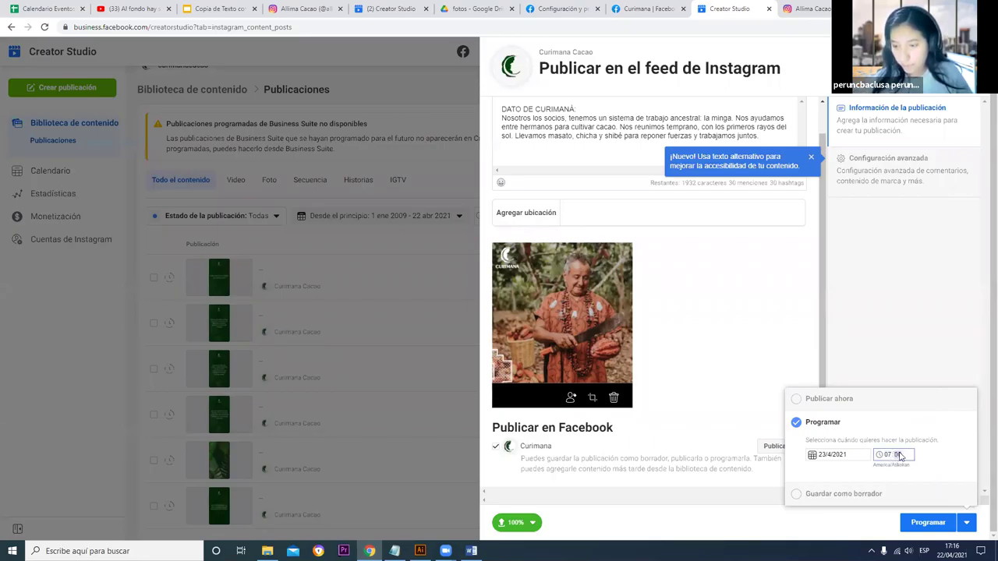
{"action": "left_click", "coordinate": [927, 523]}
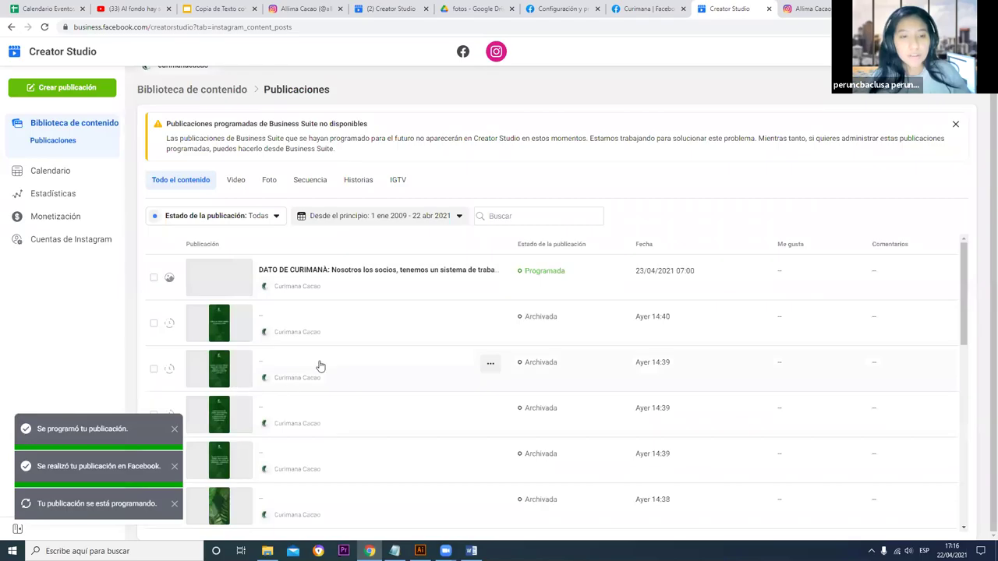
Step: Look for the scheduled post in the Instagram calendar and check its status and date in the content library
{"action": "left_click", "coordinate": [50, 173]}
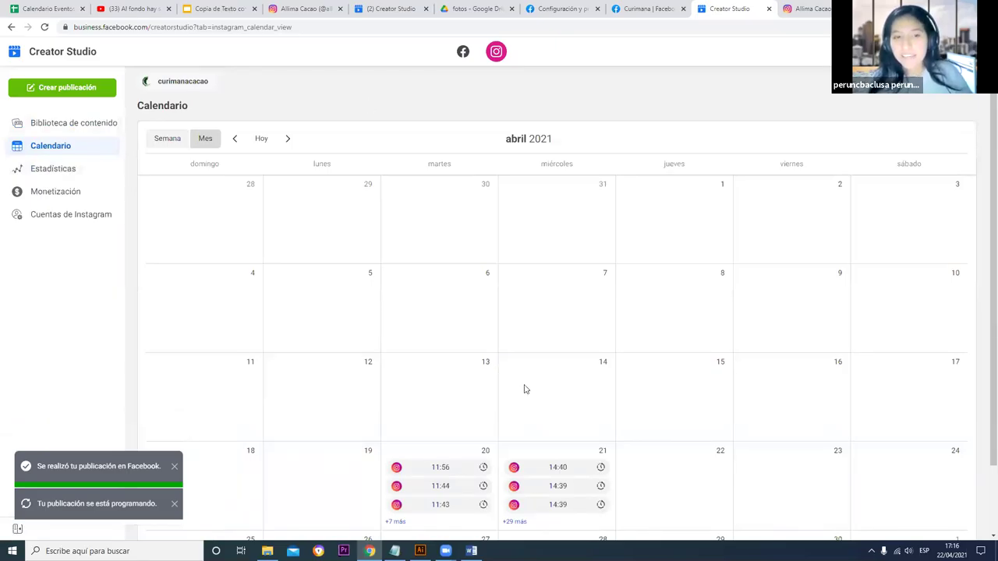
{"action": "scroll", "coordinate": [530, 405], "scroll_direction": "down", "scroll_amount": 1}
{"action": "scroll", "coordinate": [536, 442], "scroll_direction": "up", "scroll_amount": 1}
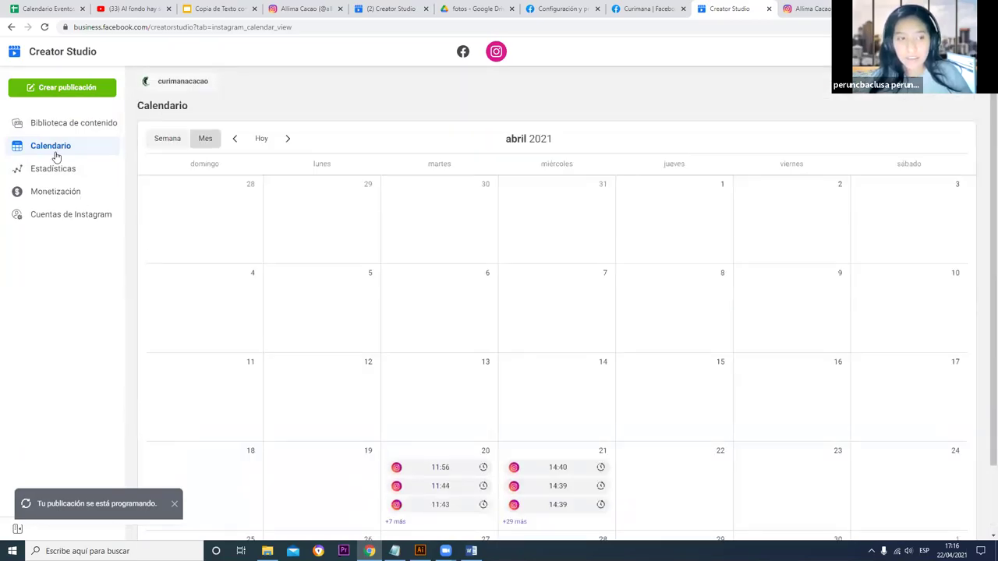
{"action": "left_click", "coordinate": [63, 131]}
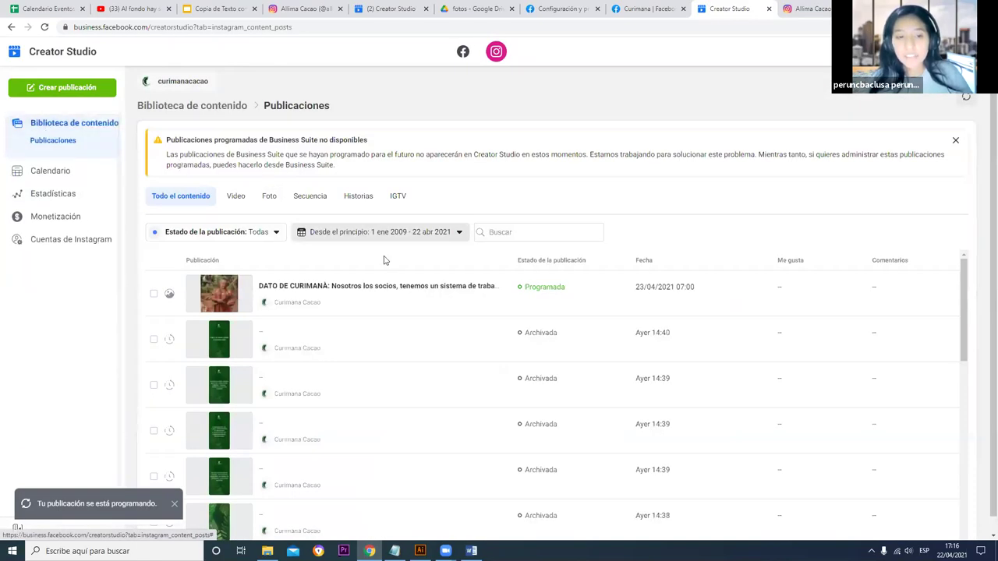
{"action": "scroll", "coordinate": [374, 300], "scroll_direction": "down", "scroll_amount": 1}
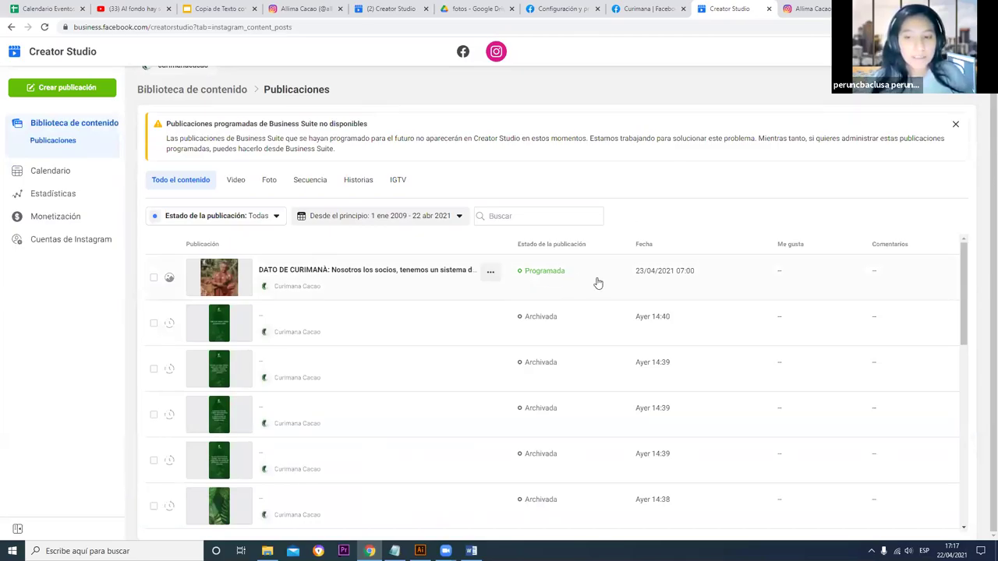
{"action": "mouse_move", "coordinate": [644, 278]}
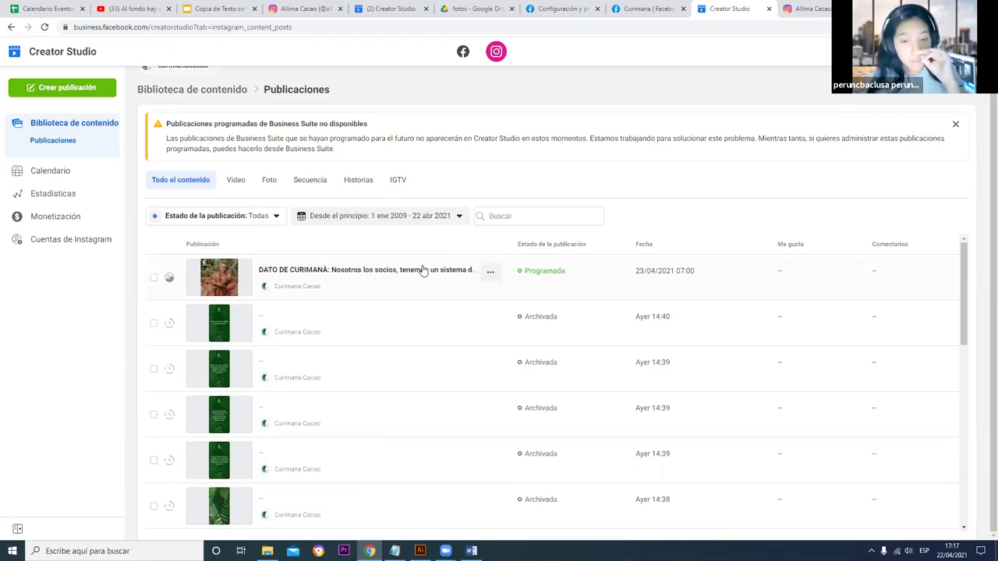
Step: Start a new Instagram feed post and add image 4 from the Copia de Curimana folder
{"action": "left_click", "coordinate": [63, 87]}
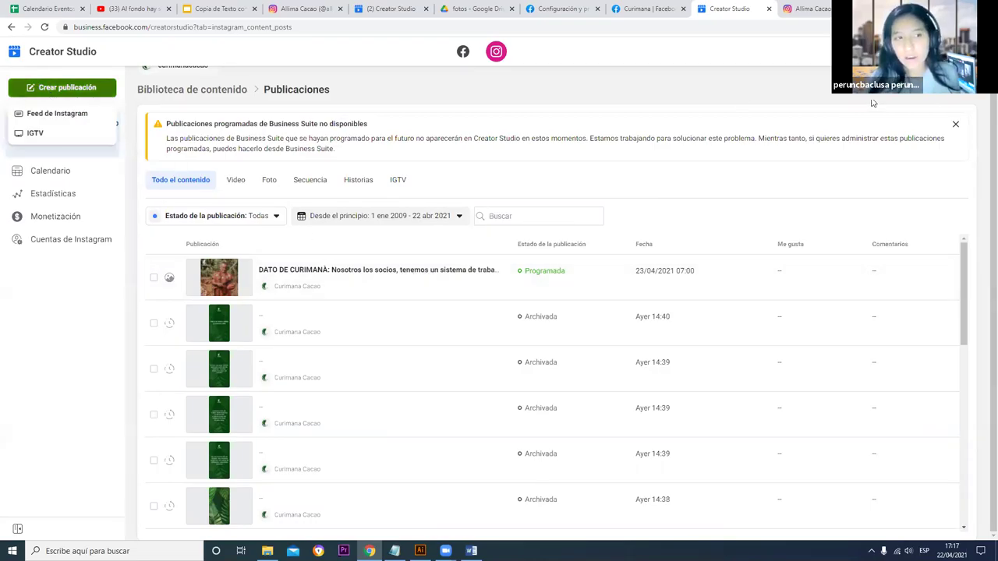
{"action": "left_click", "coordinate": [57, 113]}
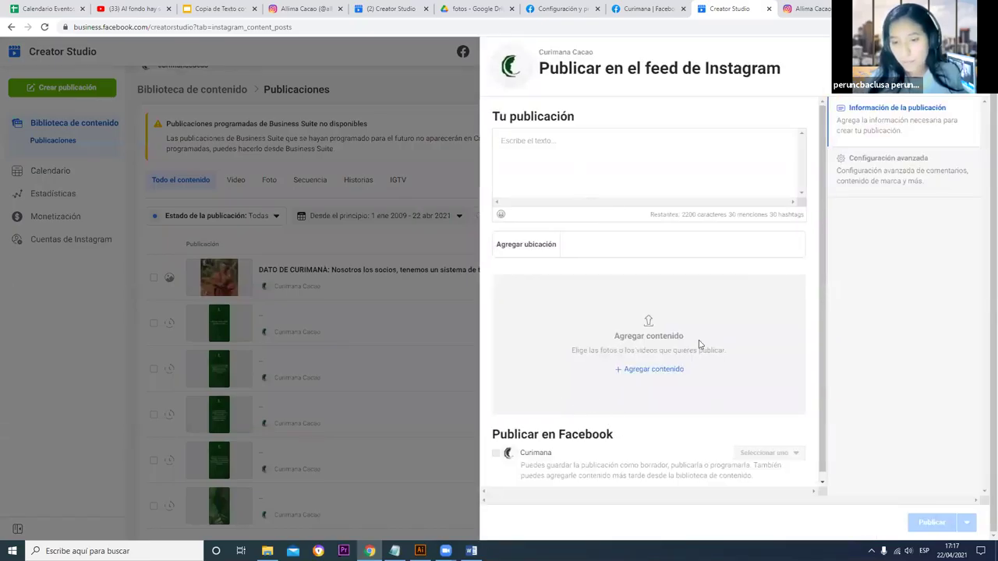
{"action": "left_click", "coordinate": [651, 368]}
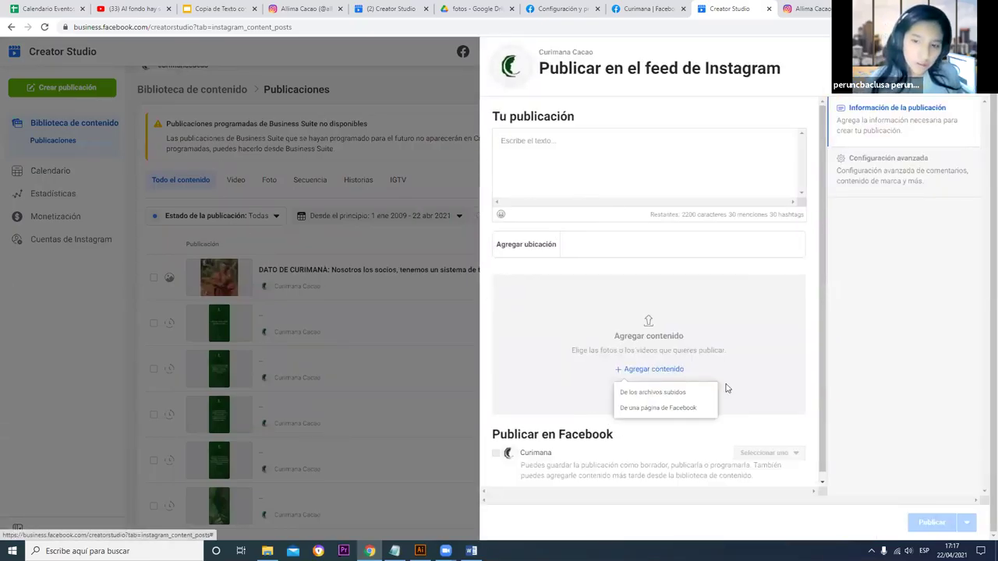
{"action": "left_click", "coordinate": [660, 393]}
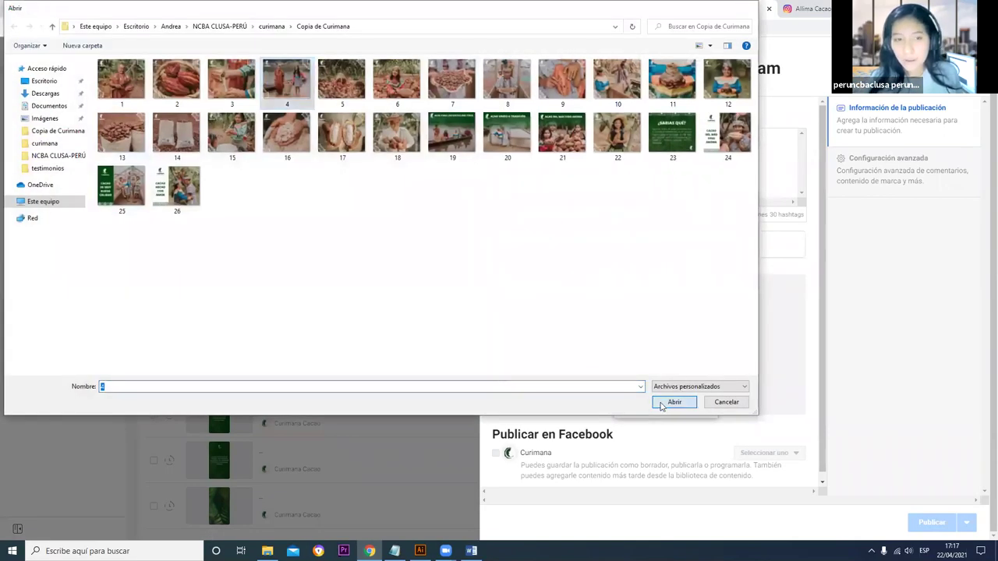
{"action": "left_click", "coordinate": [673, 402]}
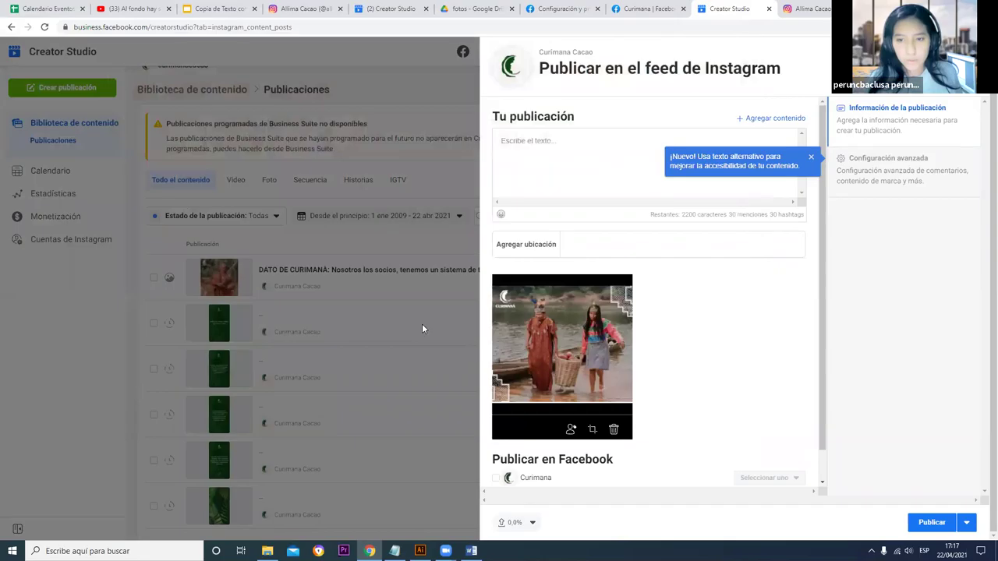
Step: Copy paragraph 4, "La vida en Ucayali no solo rebosa en tierra...", from the COPYS CURIMANA Word document into the post's caption without its leading number
{"action": "key", "text": "alt+Tab"}
{"action": "key", "text": "alt+Tab"}
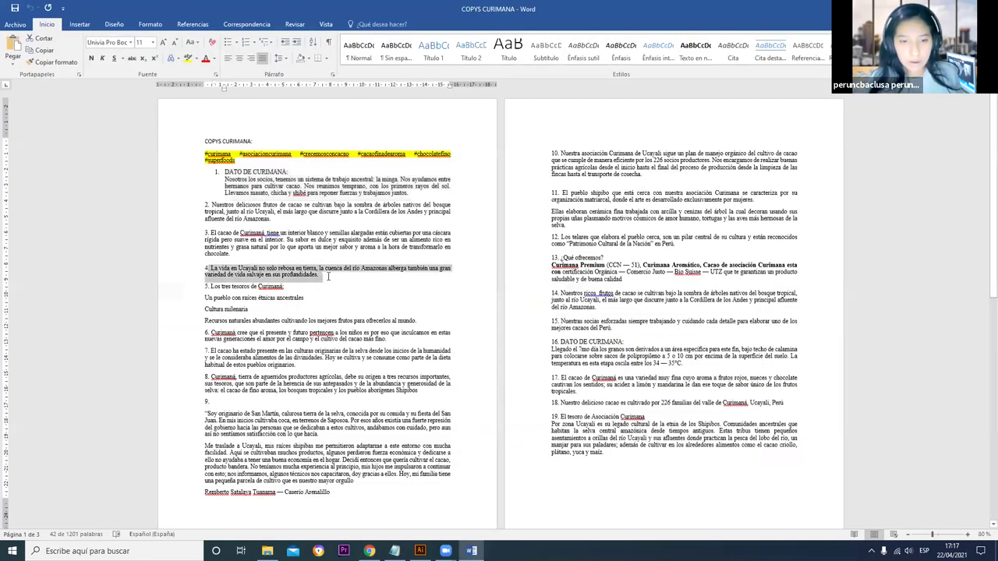
{"action": "triple_click", "coordinate": [328, 277]}
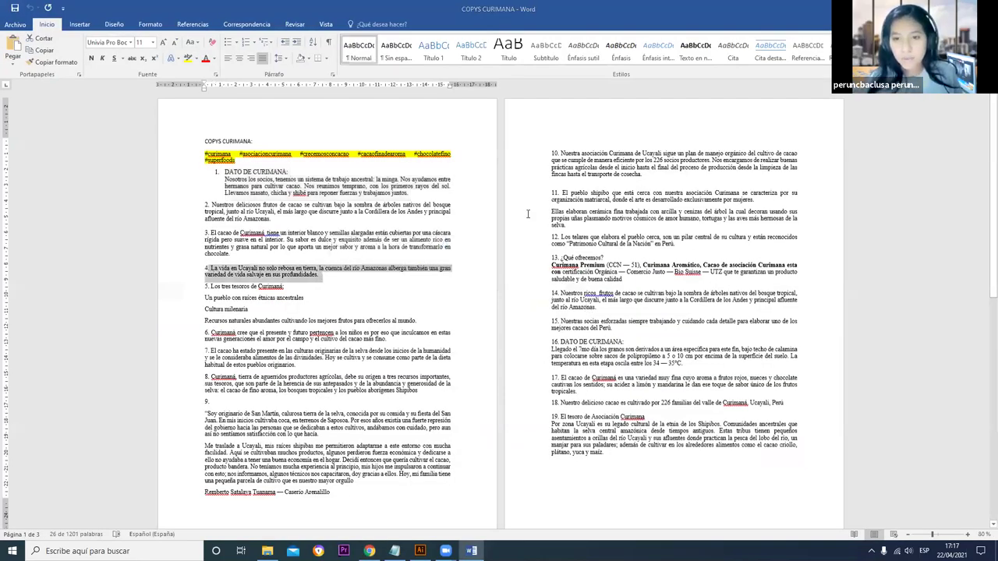
{"action": "key", "text": "ctrl+c"}
{"action": "key", "text": "alt+Tab"}
{"action": "key", "text": "ctrl+v"}
{"action": "left_click", "coordinate": [508, 141]}
{"action": "key", "text": "BackSpace"}
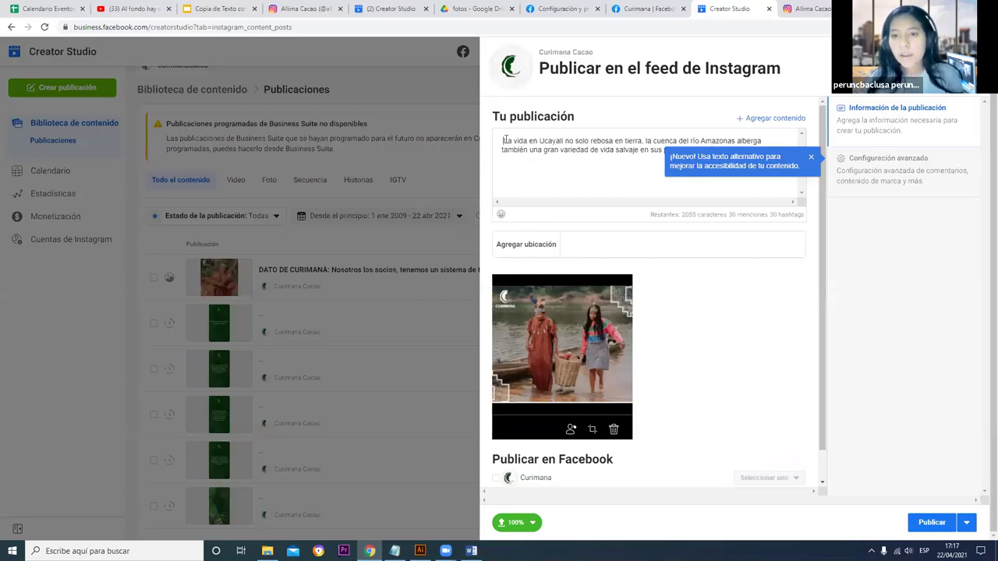
{"action": "key", "text": "BackSpace"}
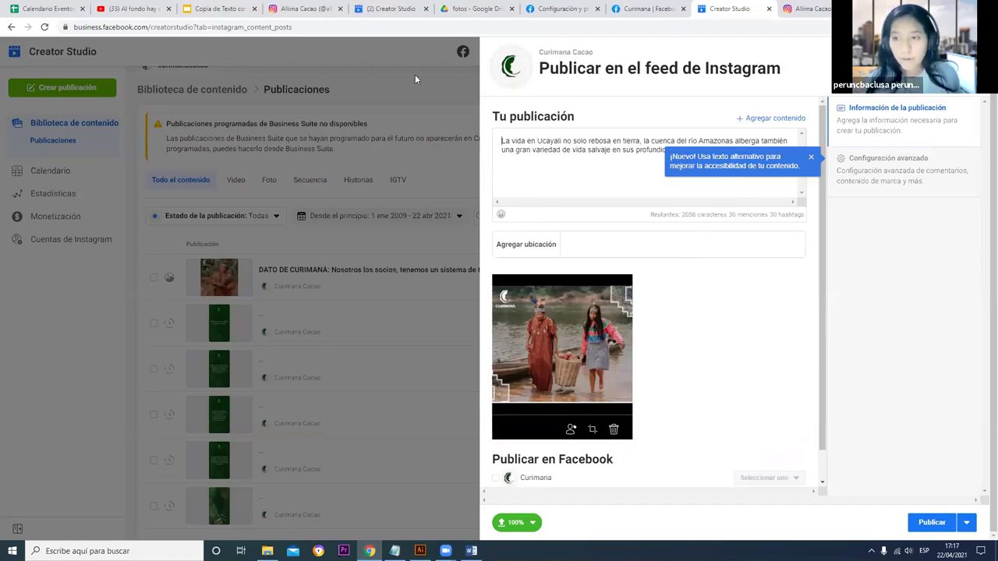
Step: Dismiss the alternative text tip and enable publishing the post on the Curimana Facebook page as well
{"action": "left_click", "coordinate": [811, 156]}
{"action": "scroll", "coordinate": [544, 358], "scroll_direction": "down", "scroll_amount": 1}
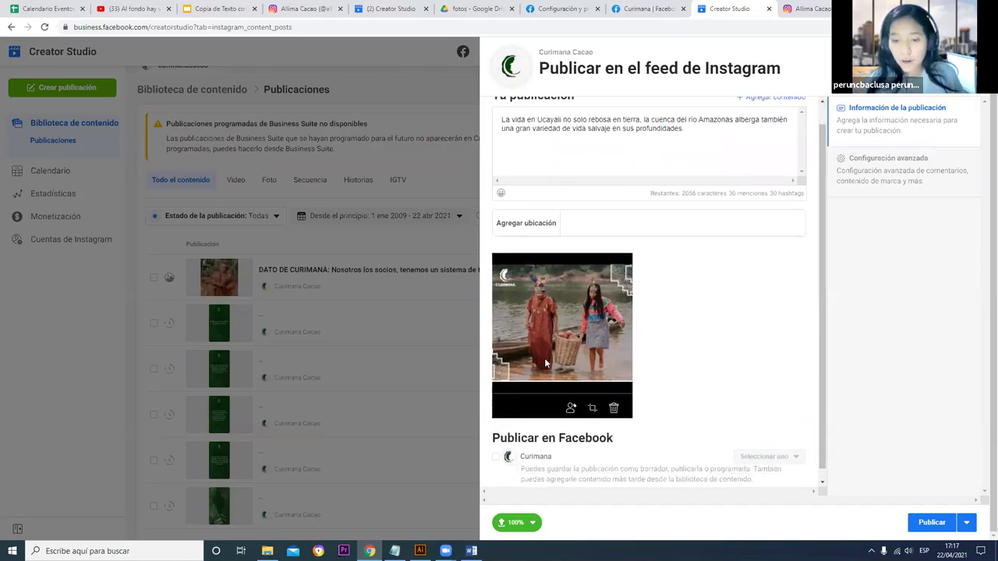
{"action": "left_click", "coordinate": [496, 449]}
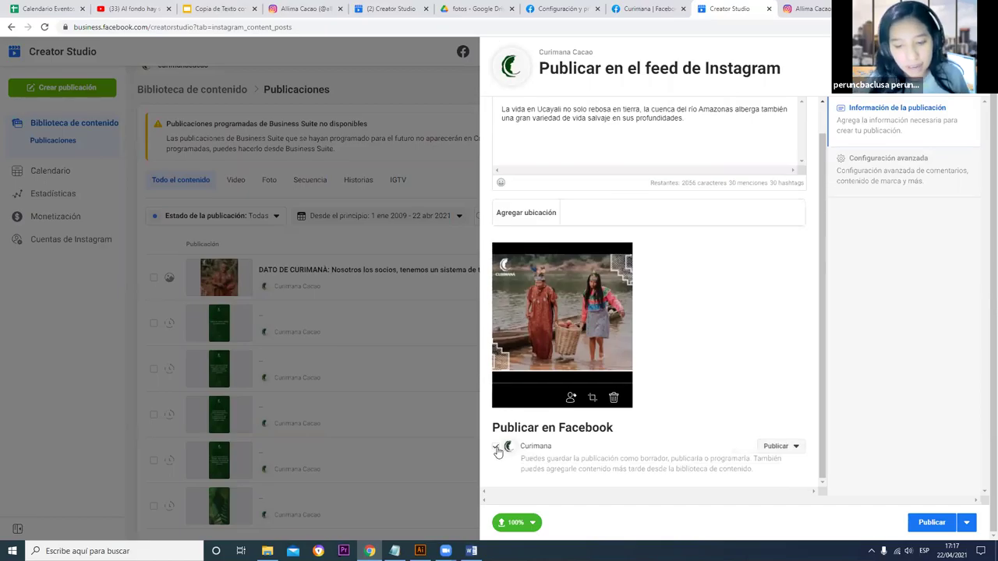
{"action": "left_click", "coordinate": [494, 445]}
Step: Schedule the new Instagram post for 24/4/2021 at 07:00 with the Programar option
{"action": "left_click", "coordinate": [967, 522]}
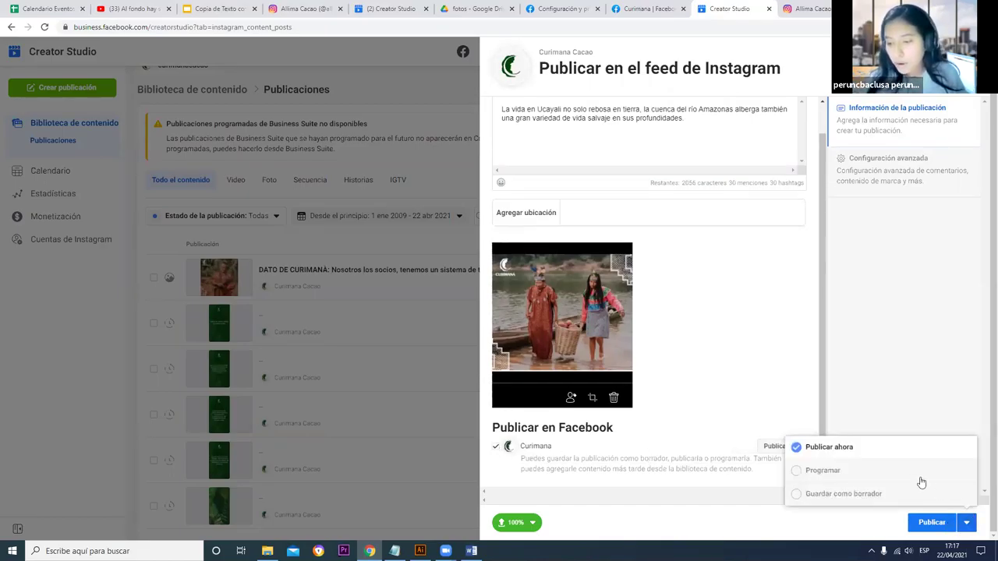
{"action": "left_click", "coordinate": [921, 481]}
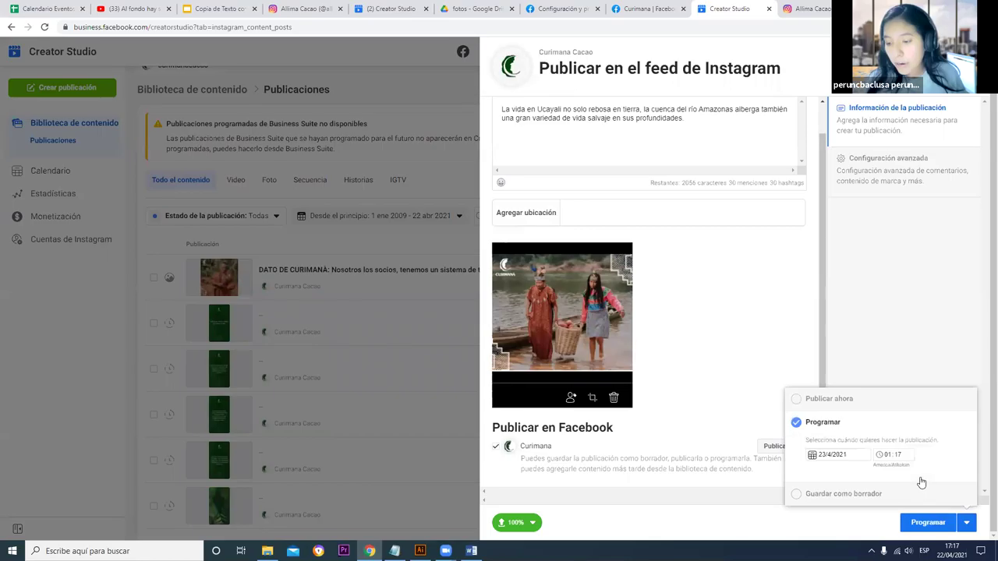
{"action": "left_click", "coordinate": [824, 456]}
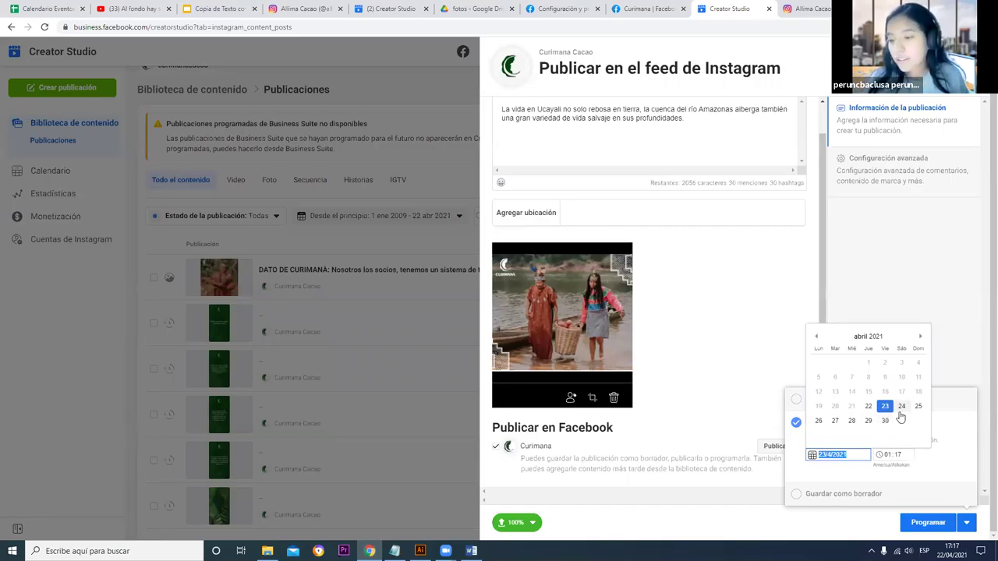
{"action": "left_click", "coordinate": [901, 407]}
{"action": "left_click", "coordinate": [889, 458]}
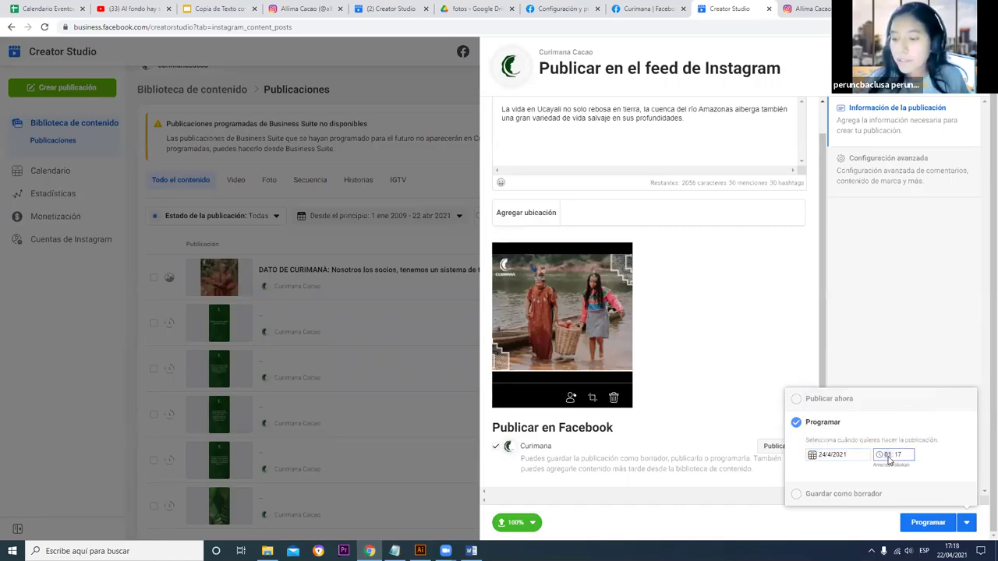
{"action": "type", "text": "17"}
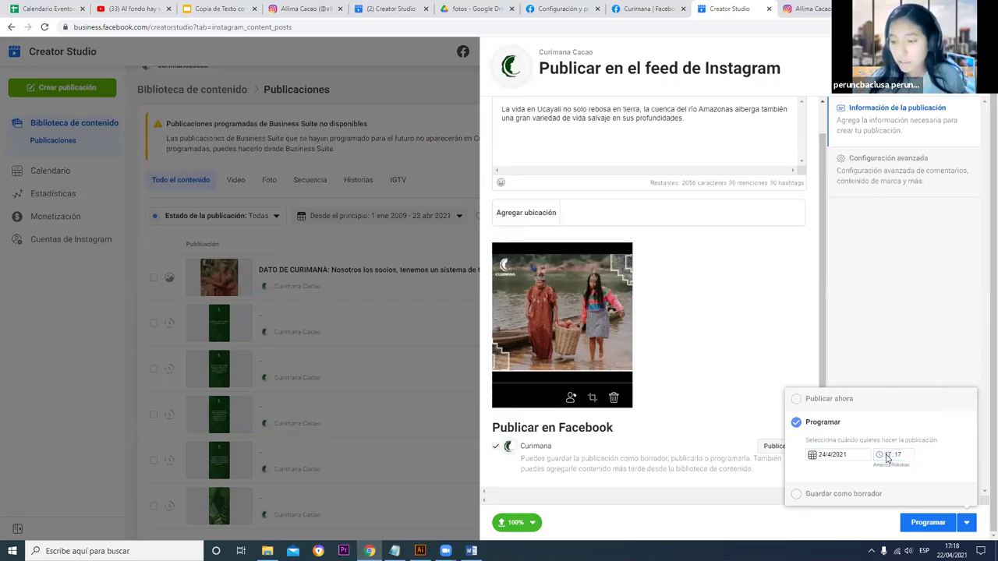
{"action": "left_click", "coordinate": [897, 456]}
{"action": "type", "text": "07:00"}
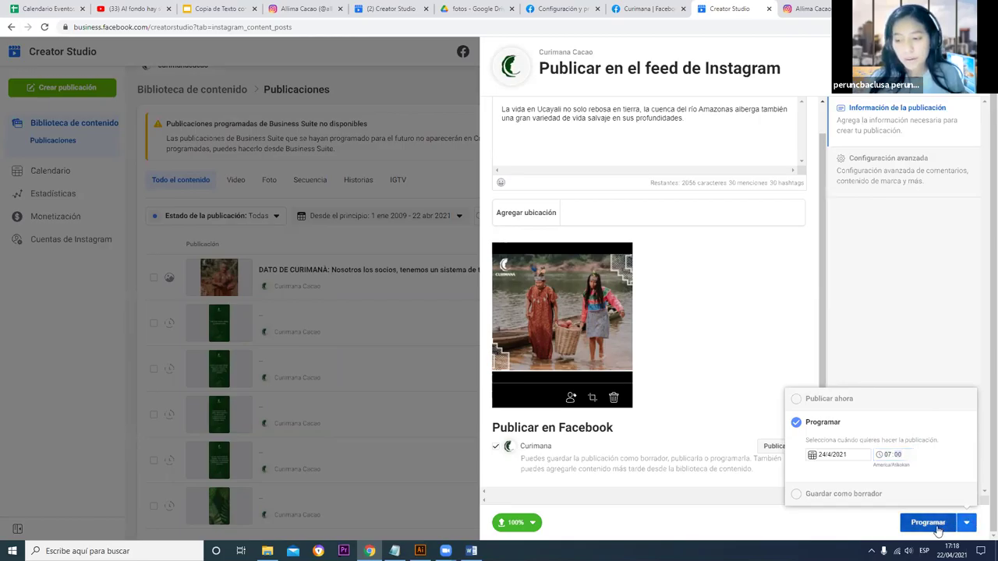
{"action": "left_click", "coordinate": [938, 529]}
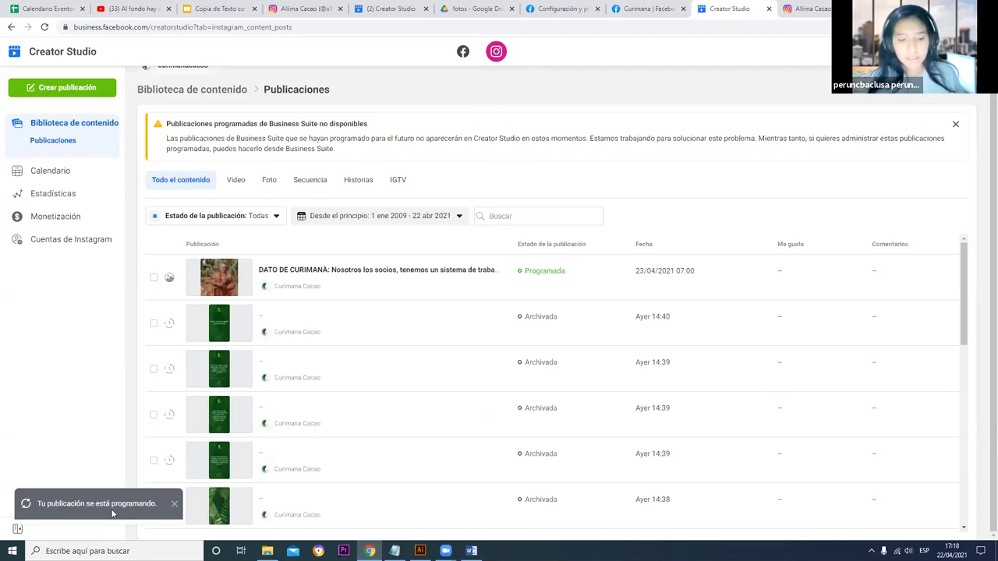
Step: Compare the scheduled posts in the Instagram and Facebook content libraries, ending on the Instagram one
{"action": "left_click_drag", "start_coordinate": [70, 428], "coordinate": [138, 427]}
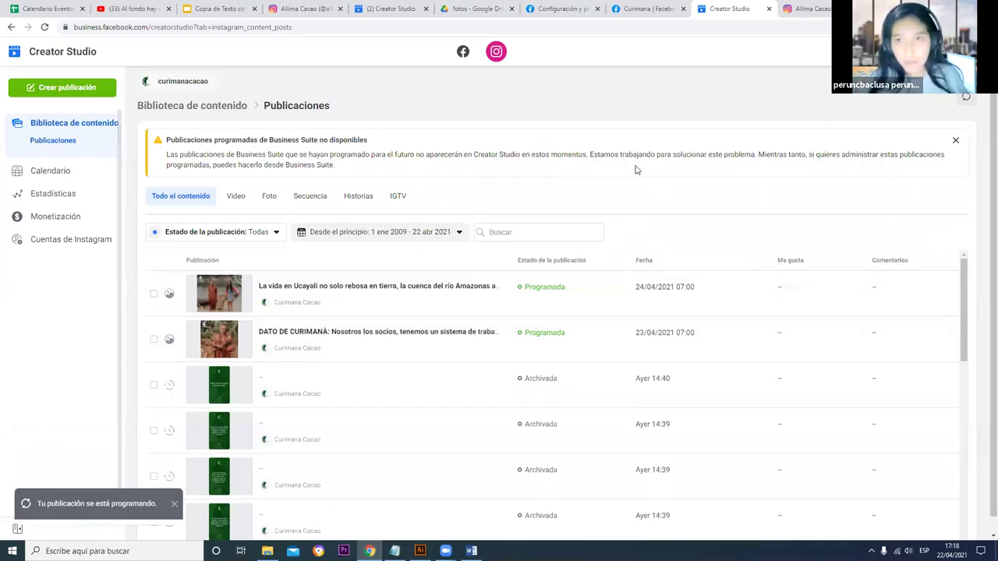
{"action": "left_click", "coordinate": [464, 53]}
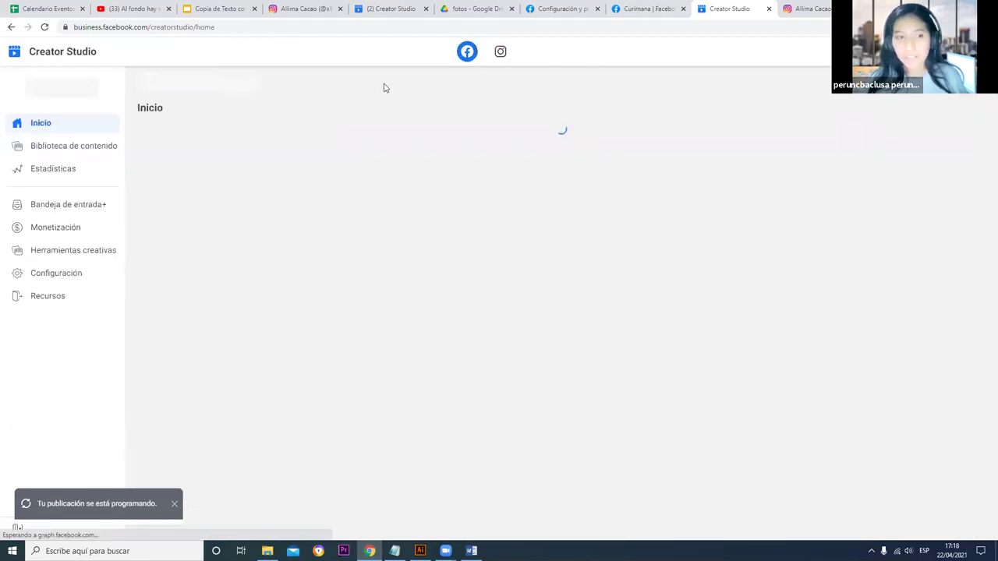
{"action": "left_click", "coordinate": [69, 156]}
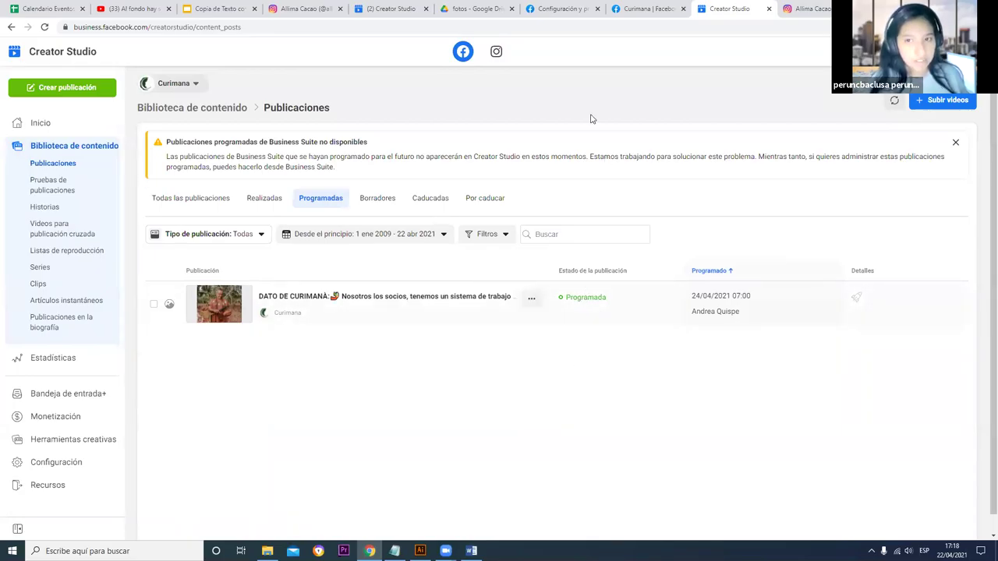
{"action": "left_click", "coordinate": [495, 52]}
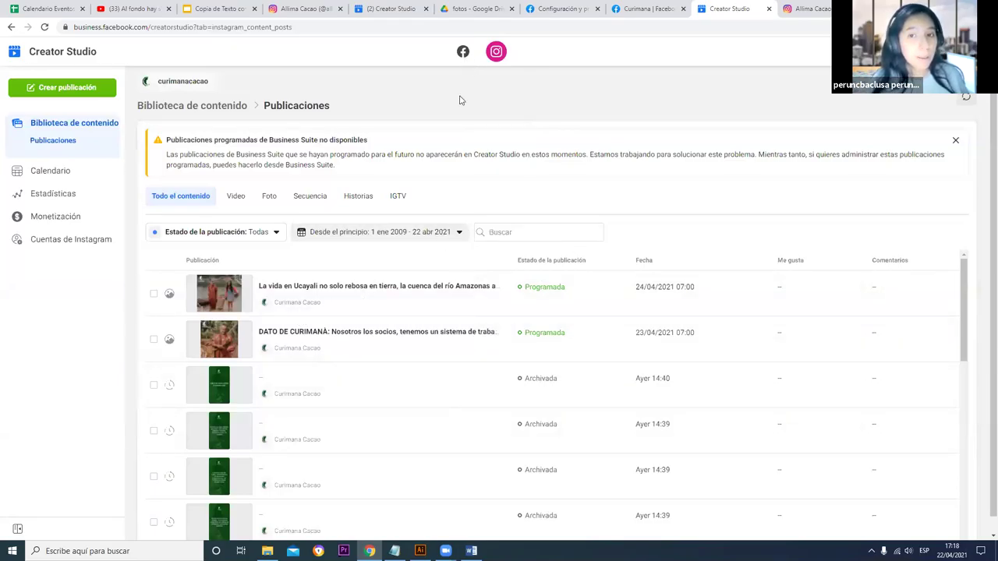
Step: Check Curimana's scheduled Facebook posts, reload the content library to review all publications, and return to the home overview
{"action": "left_click", "coordinate": [463, 52]}
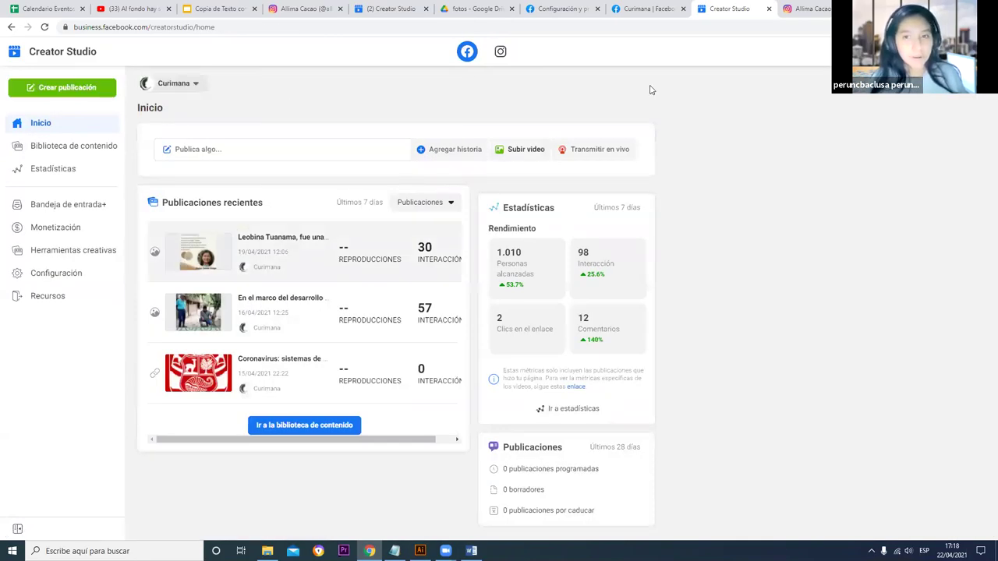
{"action": "left_click", "coordinate": [91, 148]}
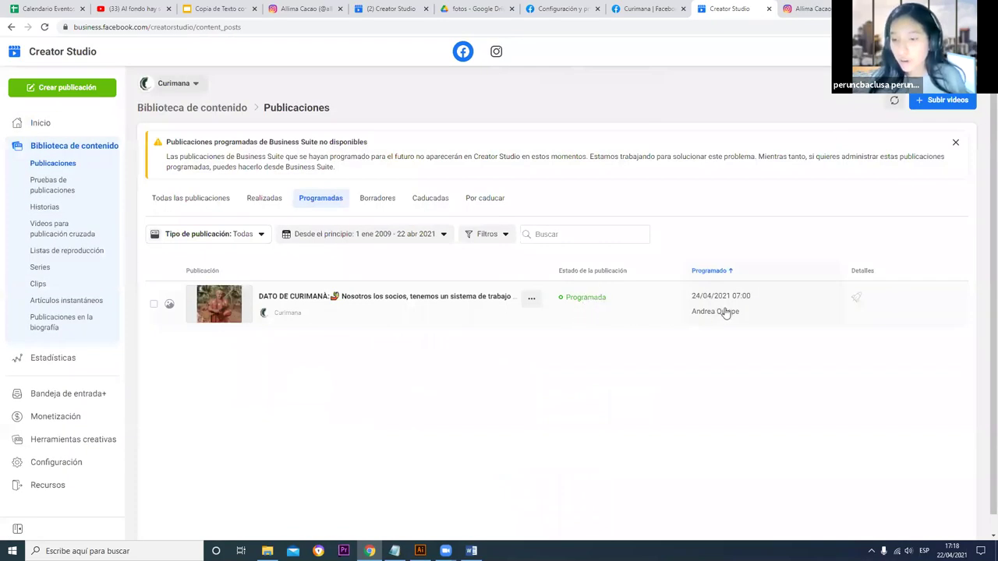
{"action": "mouse_move", "coordinate": [704, 302]}
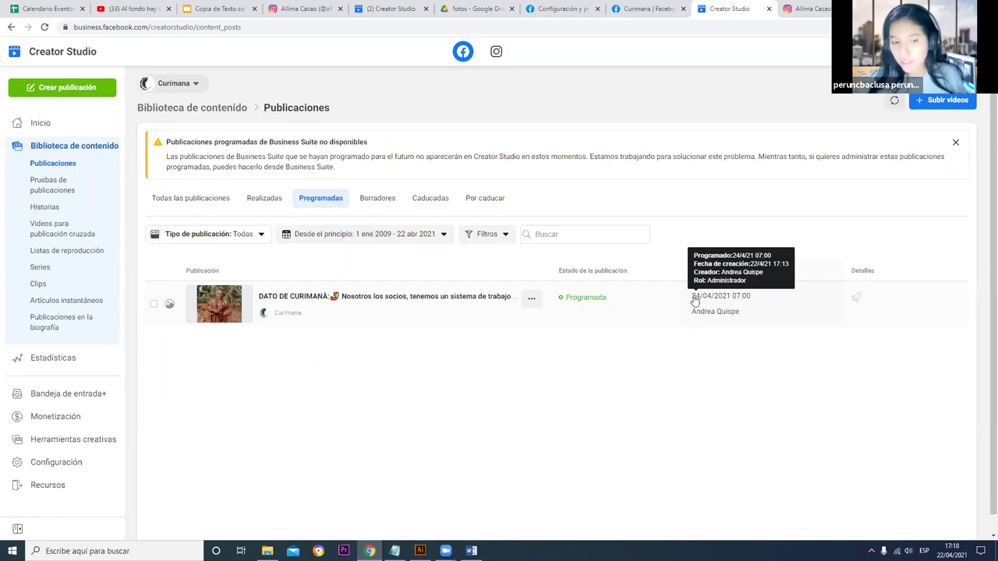
{"action": "left_click", "coordinate": [45, 29]}
{"action": "left_click", "coordinate": [532, 87]}
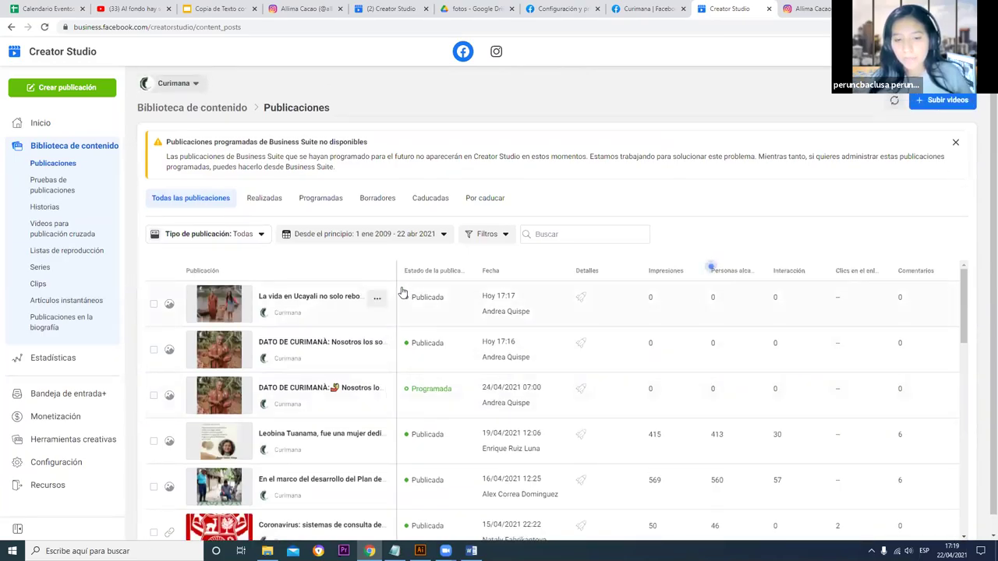
{"action": "left_click", "coordinate": [42, 126]}
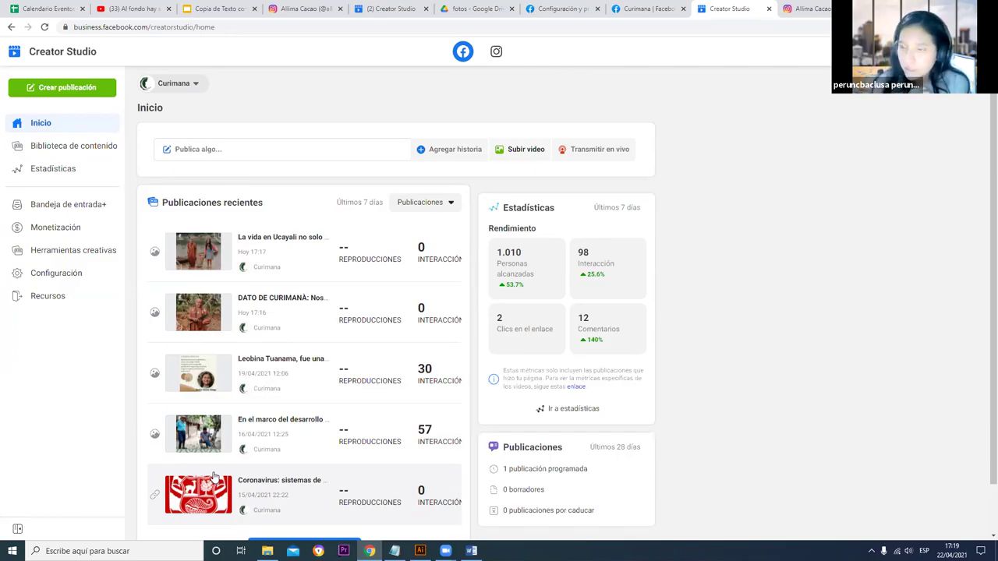
Step: Examine the Facebook page's total follower statistics by age and sex, country, language, city and online hours
{"action": "left_click", "coordinate": [82, 174]}
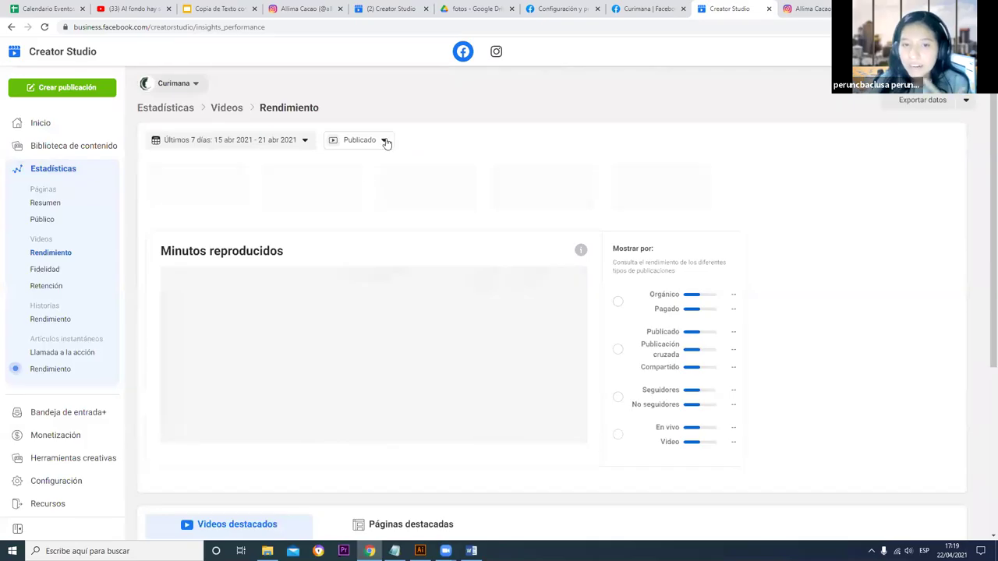
{"action": "left_click", "coordinate": [67, 220]}
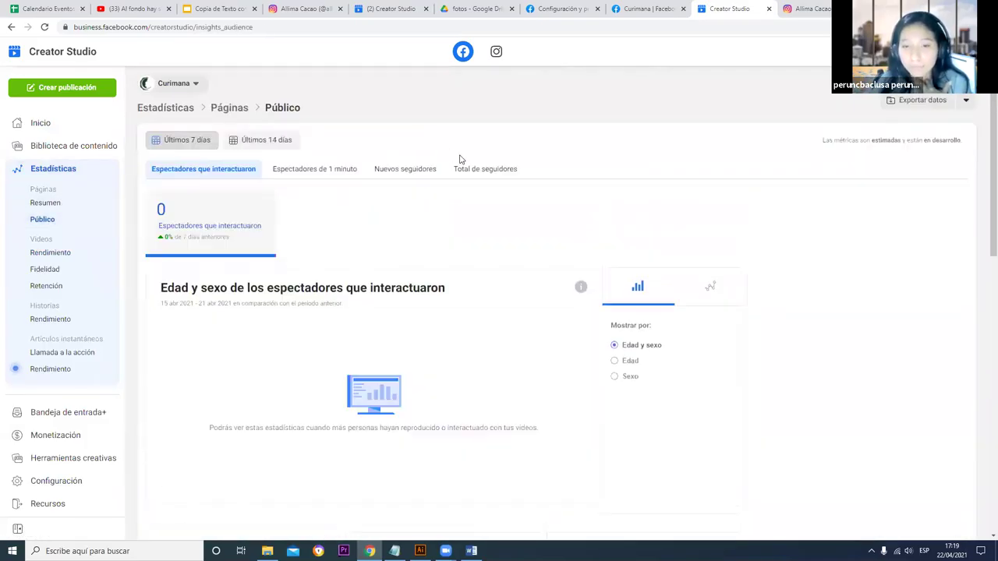
{"action": "left_click", "coordinate": [486, 167]}
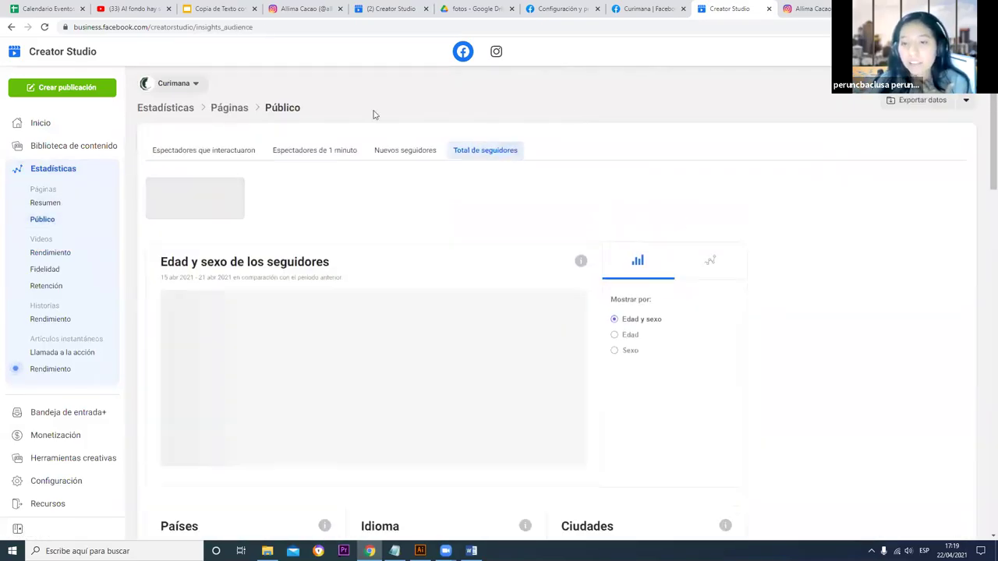
{"action": "scroll", "coordinate": [440, 314], "scroll_direction": "down", "scroll_amount": 1}
{"action": "scroll", "coordinate": [441, 314], "scroll_direction": "down", "scroll_amount": 1}
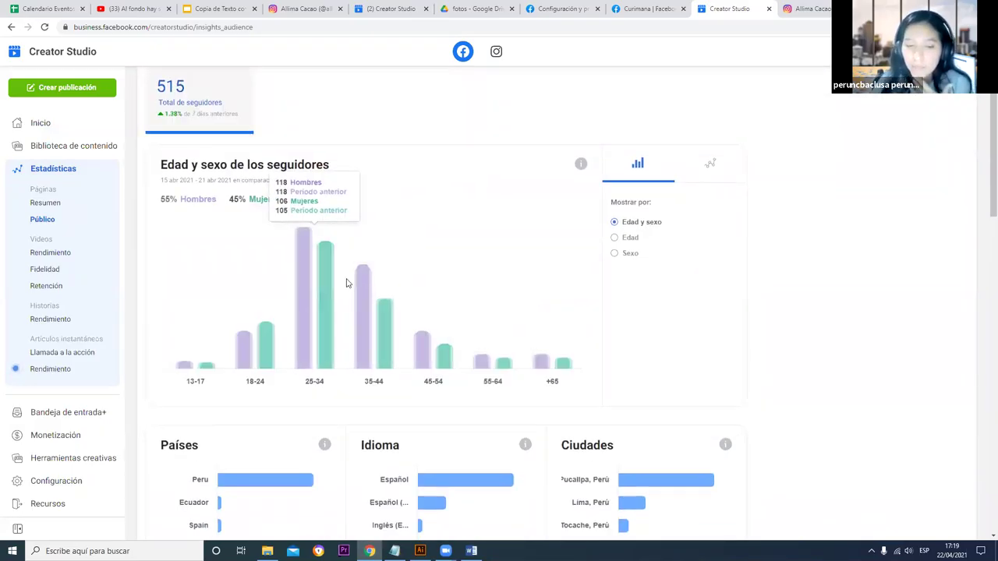
{"action": "scroll", "coordinate": [468, 277], "scroll_direction": "down", "scroll_amount": 3}
{"action": "scroll", "coordinate": [468, 327], "scroll_direction": "down", "scroll_amount": 3}
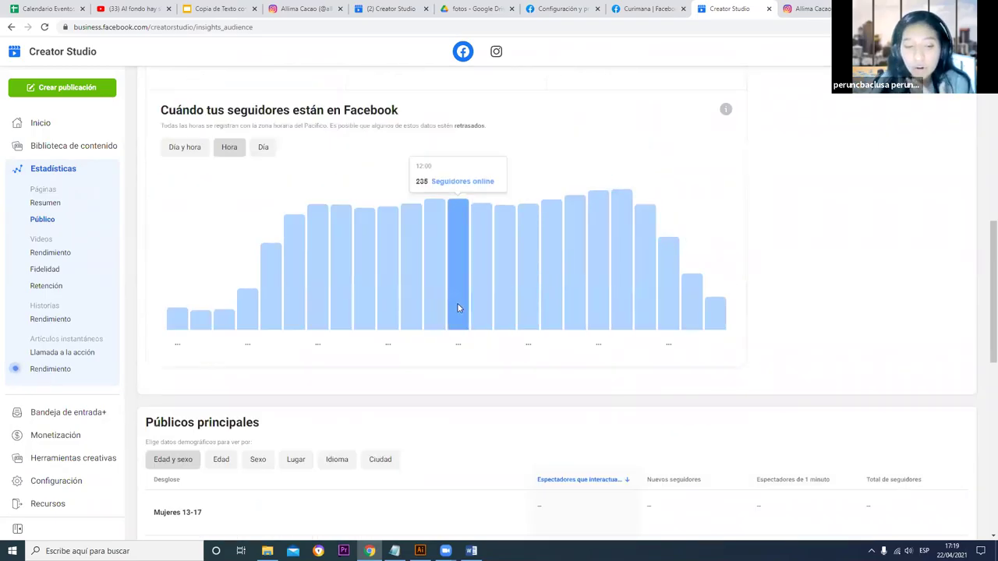
{"action": "scroll", "coordinate": [464, 296], "scroll_direction": "down", "scroll_amount": 3}
{"action": "scroll", "coordinate": [466, 385], "scroll_direction": "up", "scroll_amount": 4}
{"action": "scroll", "coordinate": [466, 385], "scroll_direction": "up", "scroll_amount": 4}
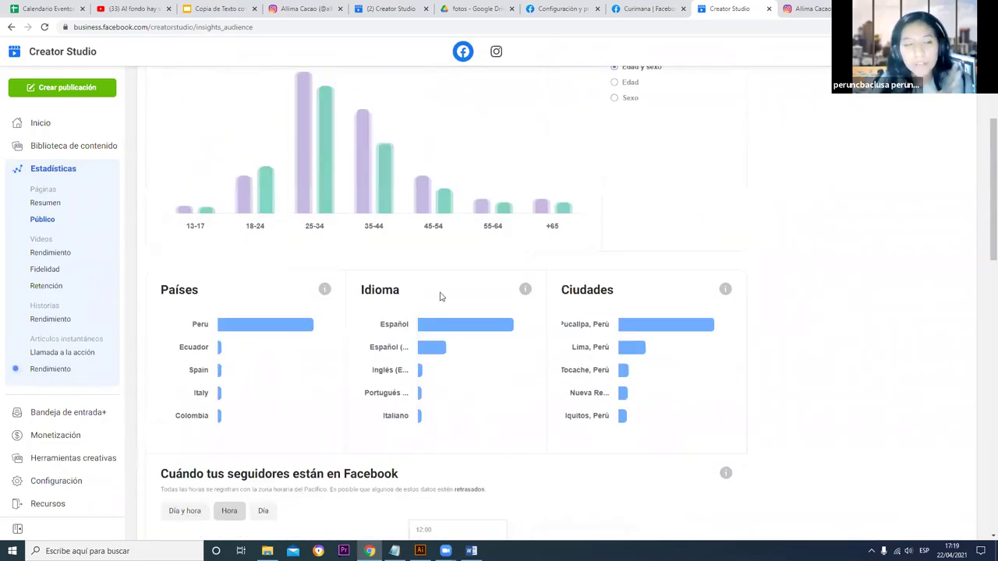
Step: Start a new Facebook post from the home overview with the test text "ffdg" and view its publishing options
{"action": "left_click", "coordinate": [90, 127]}
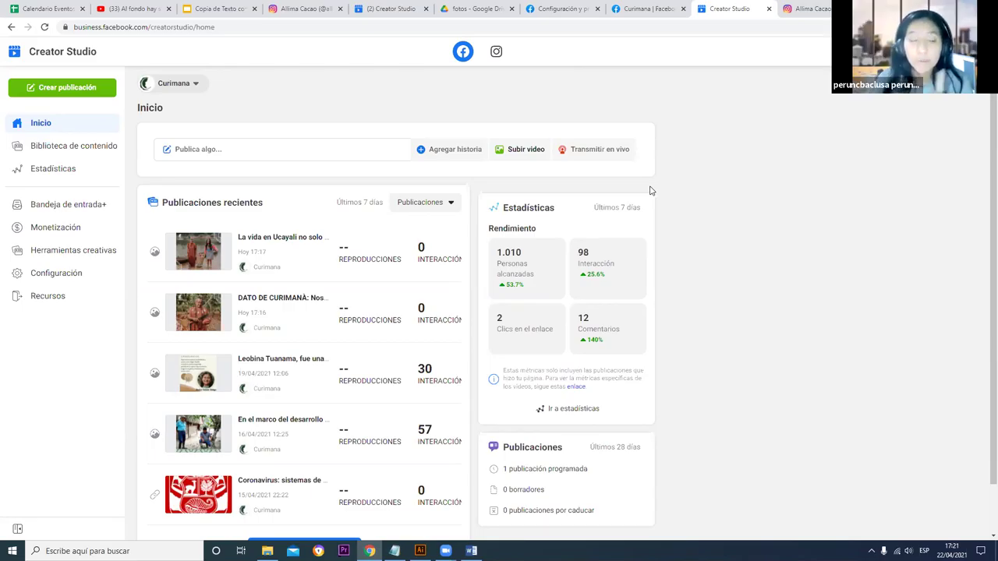
{"action": "left_click", "coordinate": [104, 88]}
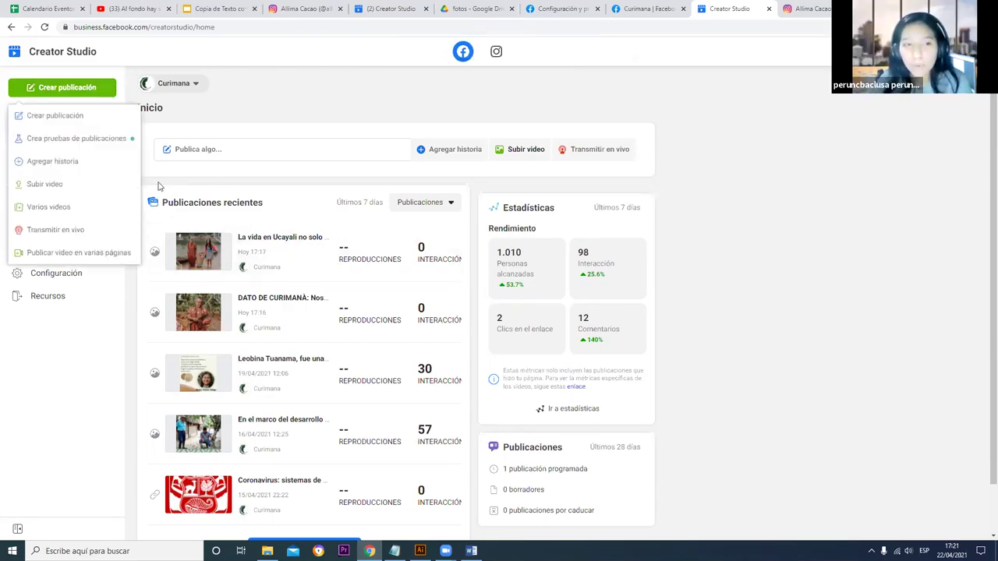
{"action": "left_click", "coordinate": [117, 117]}
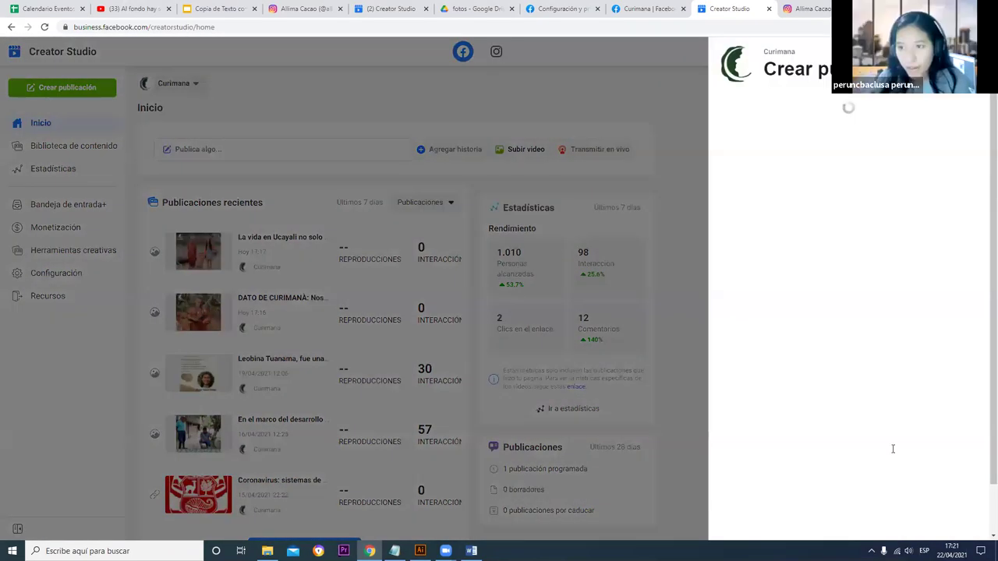
{"action": "type", "text": "ffdg"}
{"action": "left_click", "coordinate": [974, 527]}
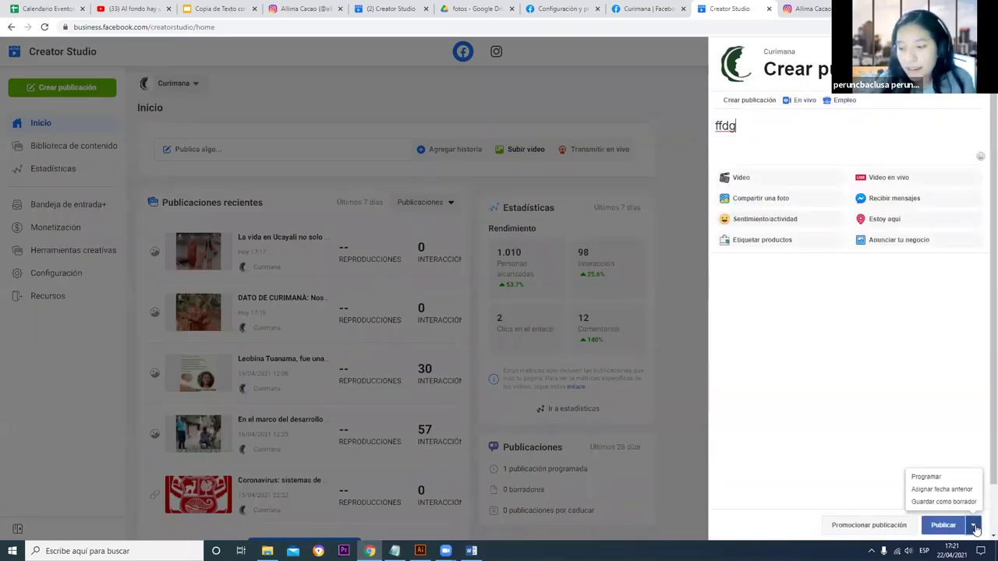
{"action": "left_click", "coordinate": [914, 419]}
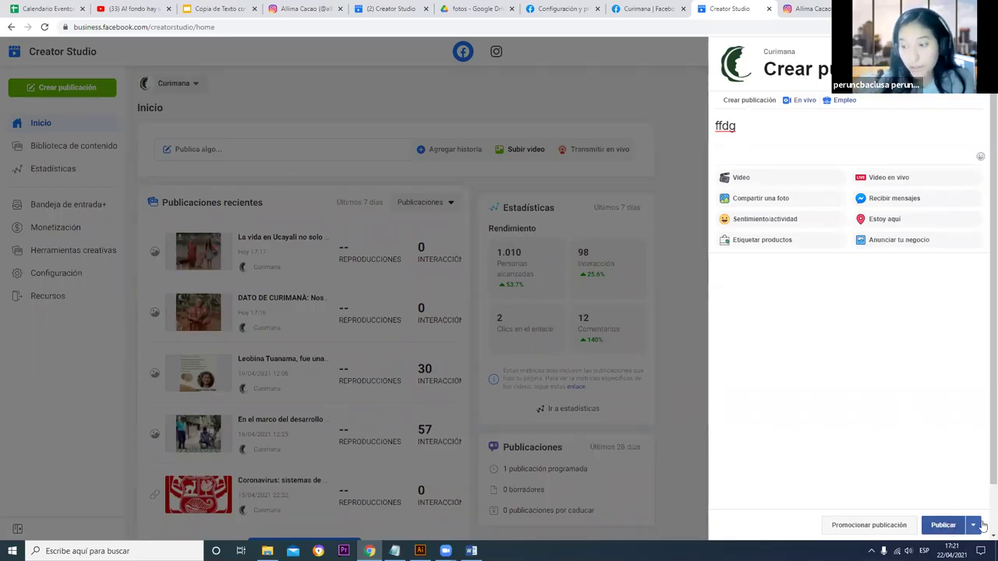
Step: Try the Programar dates 27/4/2021 and 30/4/2021 for the test post, and close the scheduling dialog without scheduling it
{"action": "left_click", "coordinate": [973, 526]}
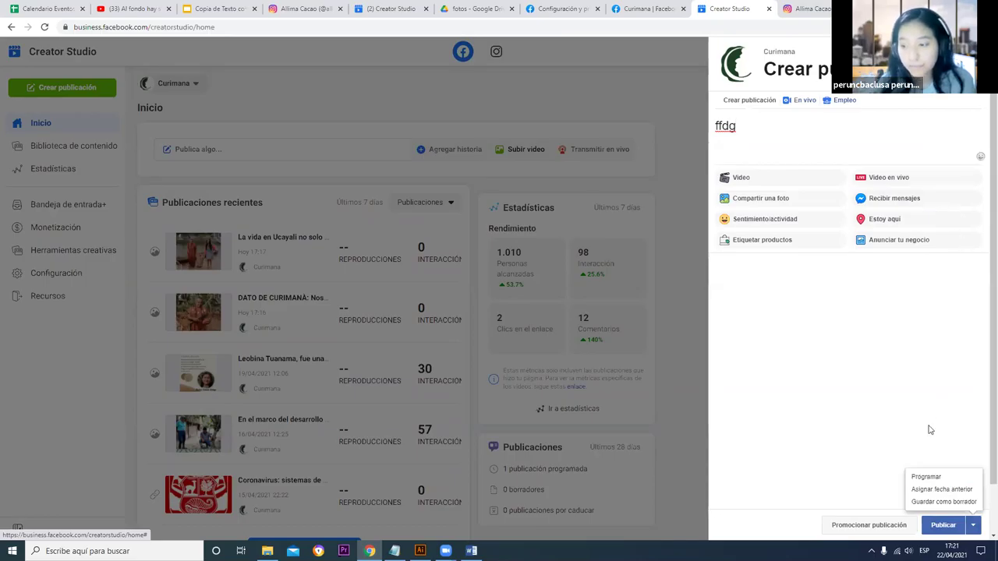
{"action": "left_click", "coordinate": [928, 477]}
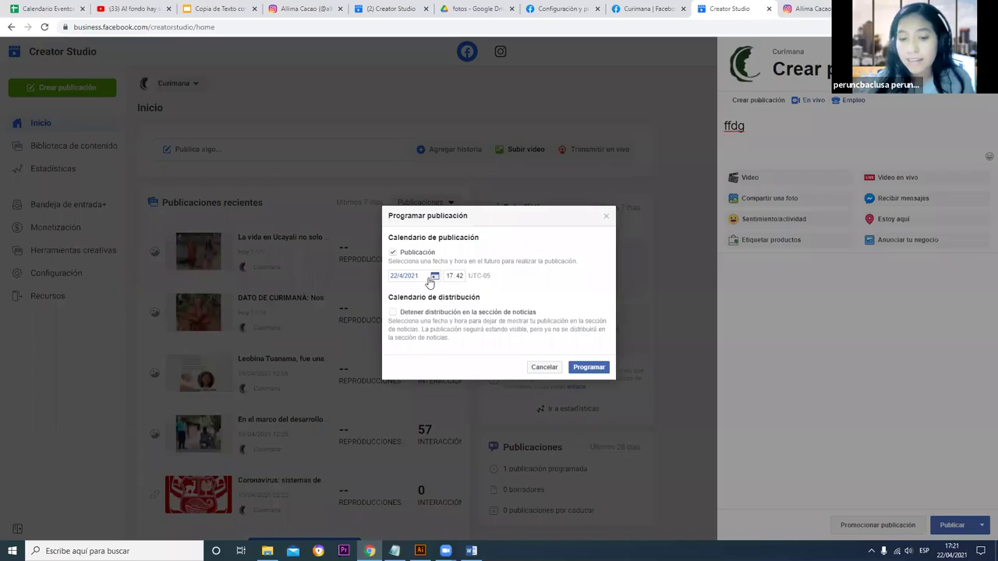
{"action": "left_click", "coordinate": [434, 276]}
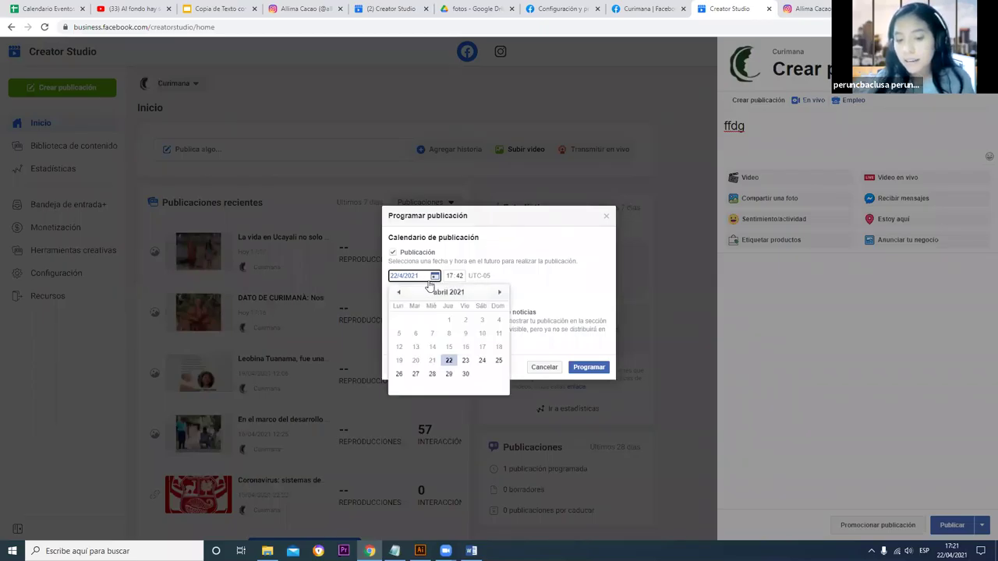
{"action": "left_click", "coordinate": [415, 373]}
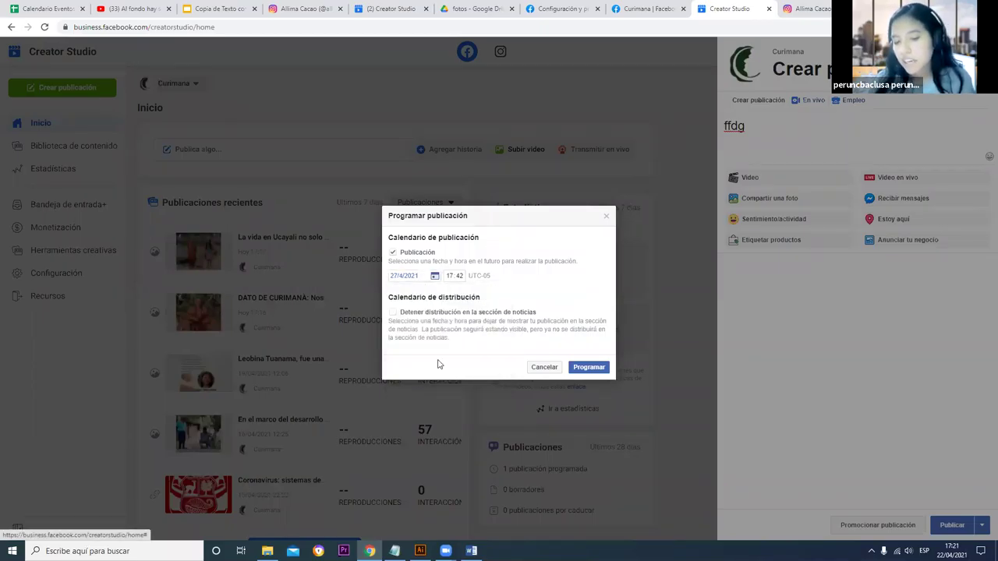
{"action": "left_click", "coordinate": [430, 282]}
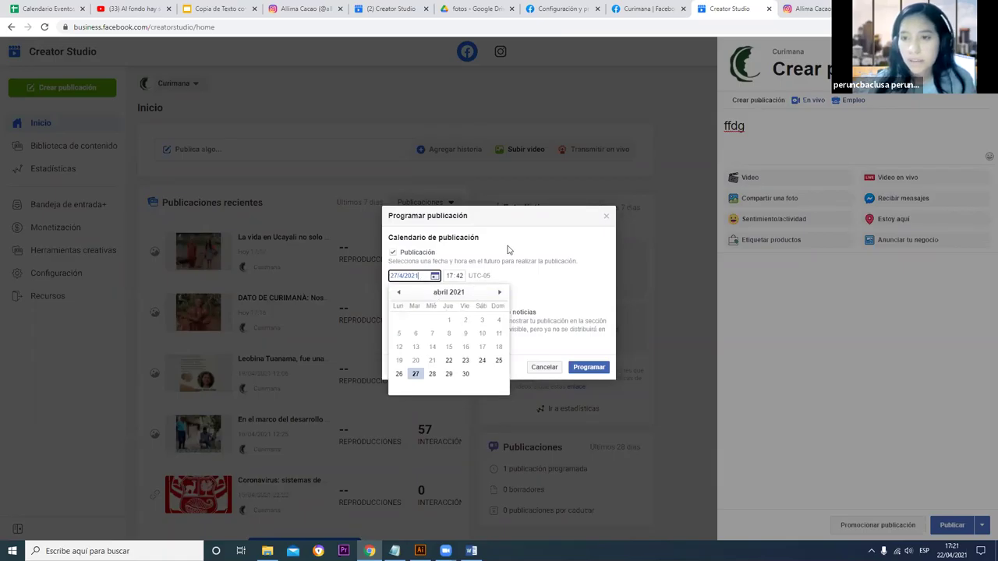
{"action": "left_click", "coordinate": [466, 374]}
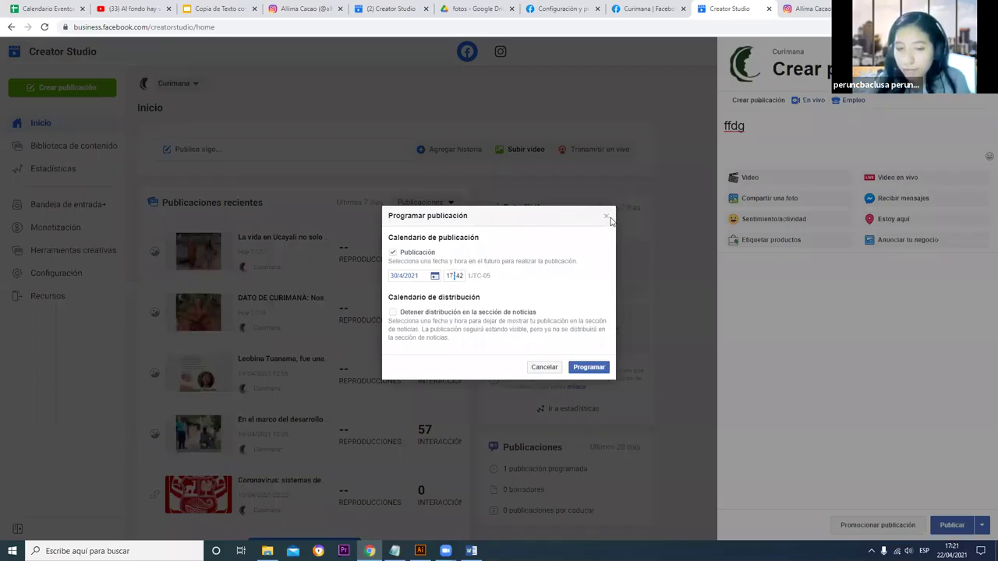
{"action": "left_click", "coordinate": [739, 313]}
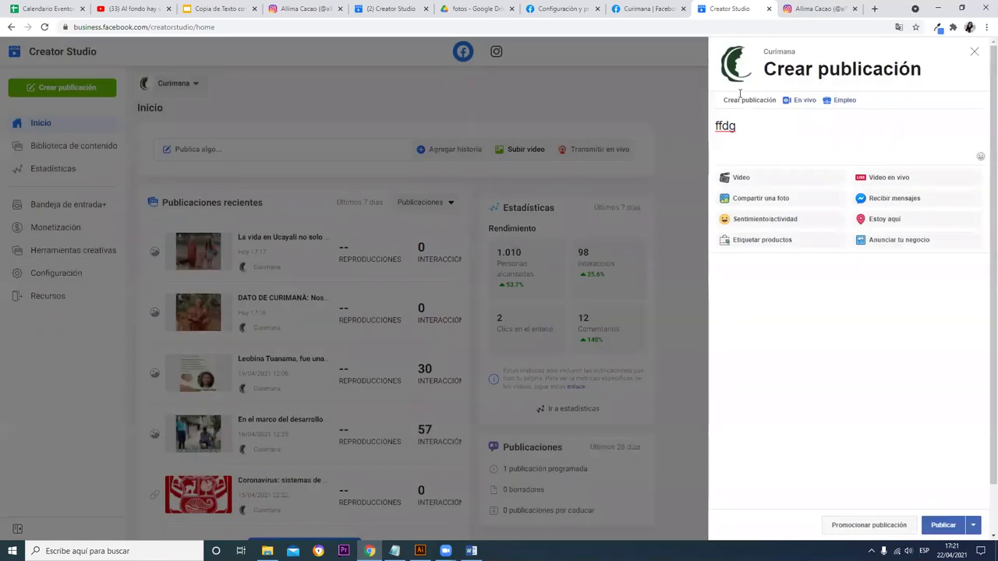
Step: Clear the test text from the Facebook post and discard the draft
{"action": "key", "text": "BackSpace"}
{"action": "key", "text": "BackSpace"}
{"action": "key", "text": "BackSpace"}
{"action": "key", "text": "BackSpace"}
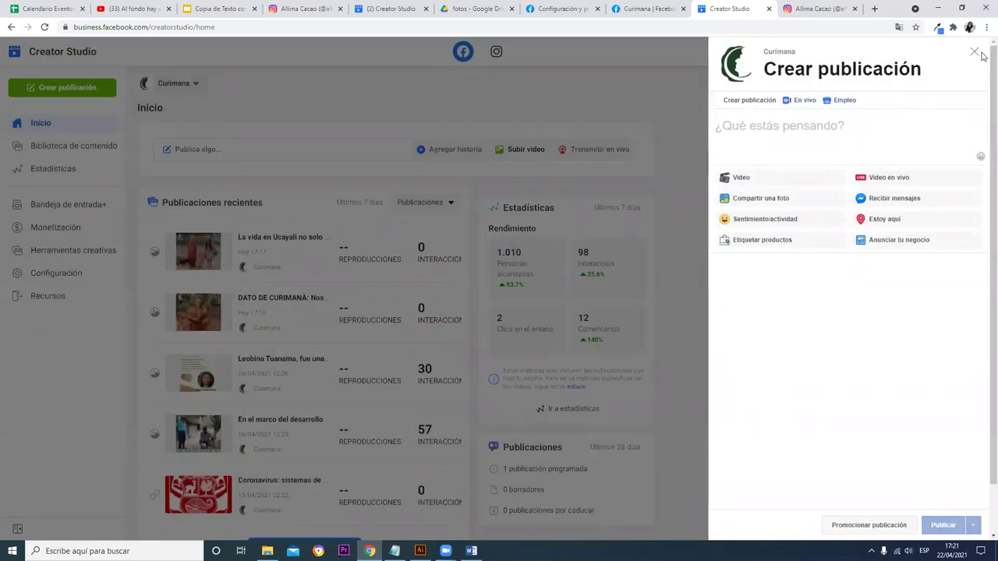
{"action": "left_click", "coordinate": [649, 260]}
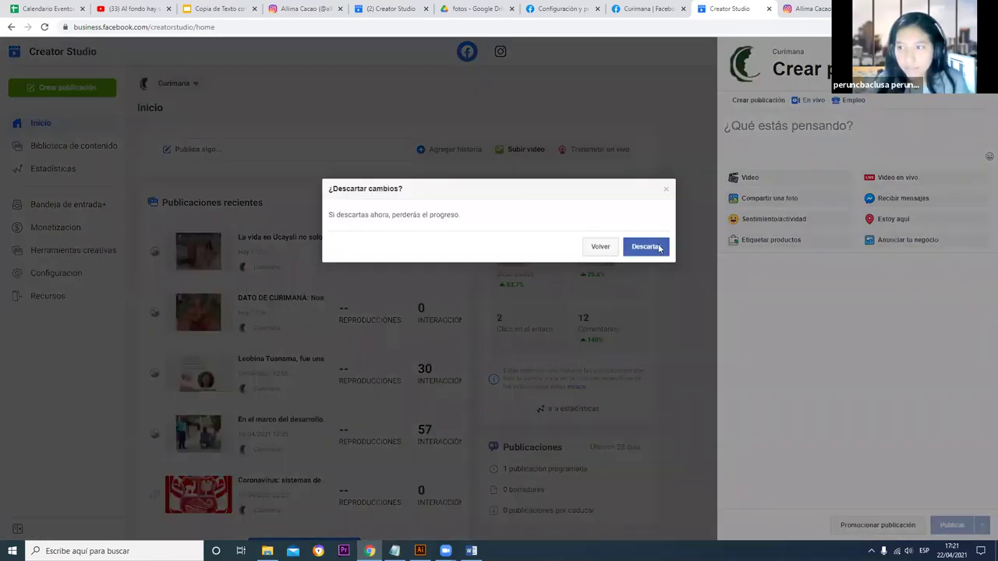
{"action": "left_click", "coordinate": [659, 247]}
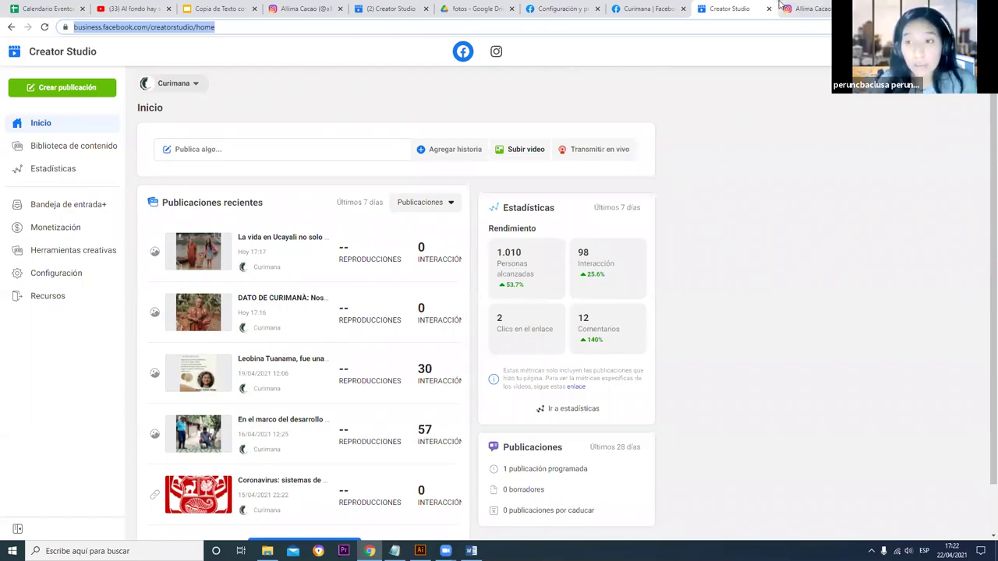
Step: Switch to the Facebook page already open in the browser and search for the hashtag #chocolate
{"action": "key", "text": "ctrl+shift+Tab"}
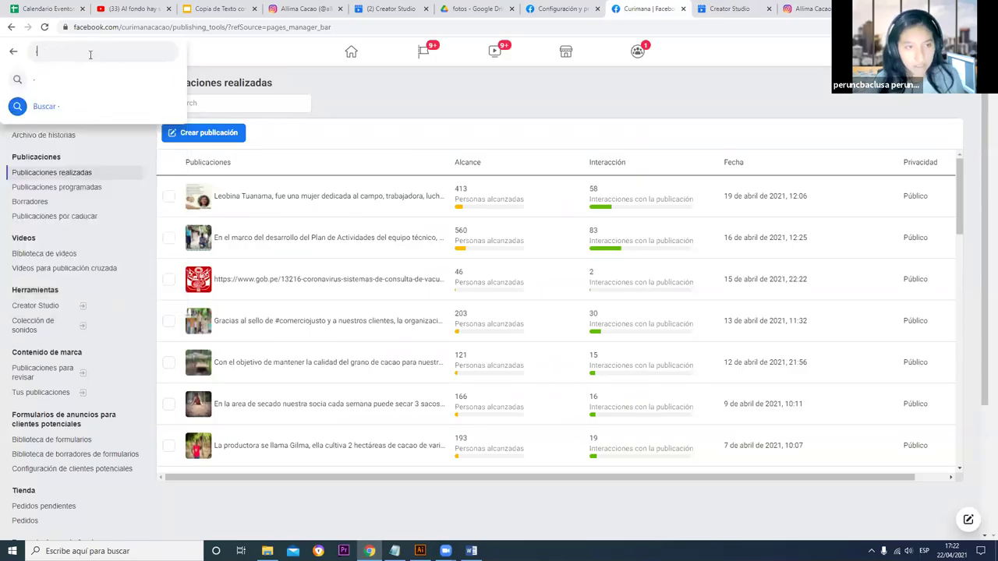
{"action": "key", "text": "BackSpace"}
{"action": "type", "text": "#"}
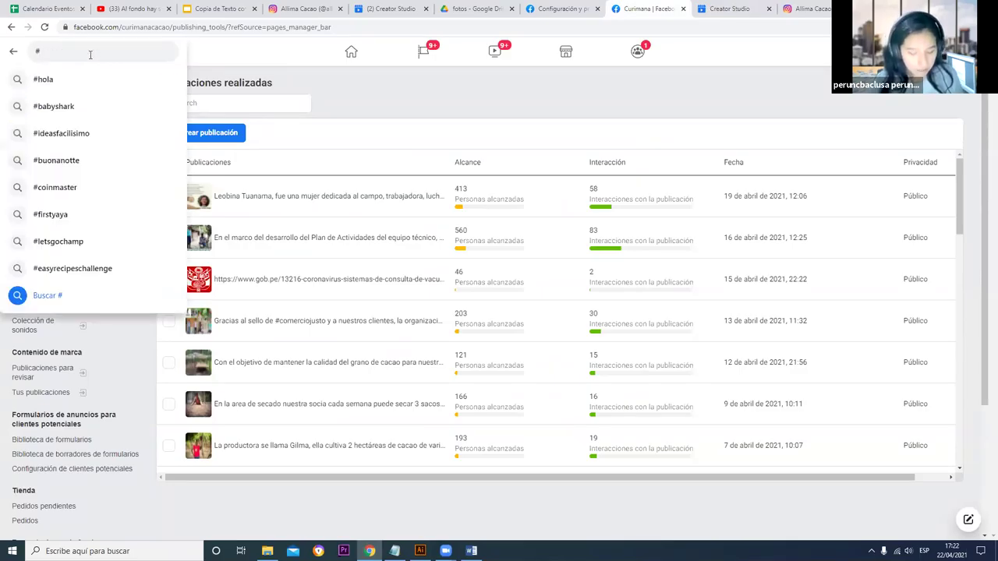
{"action": "type", "text": "chocolate"}
{"action": "key", "text": "Return"}
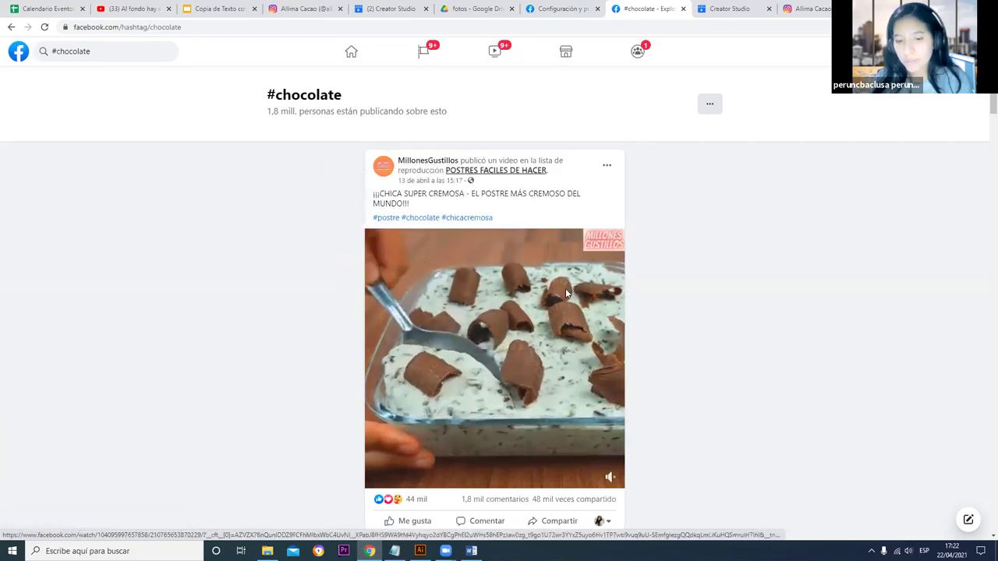
Step: Browse the #chocolate posts and highlight part of the greeting in the La Realidad - Estación Experimental post
{"action": "scroll", "coordinate": [546, 292], "scroll_direction": "down", "scroll_amount": 6}
{"action": "scroll", "coordinate": [492, 296], "scroll_direction": "down", "scroll_amount": 3}
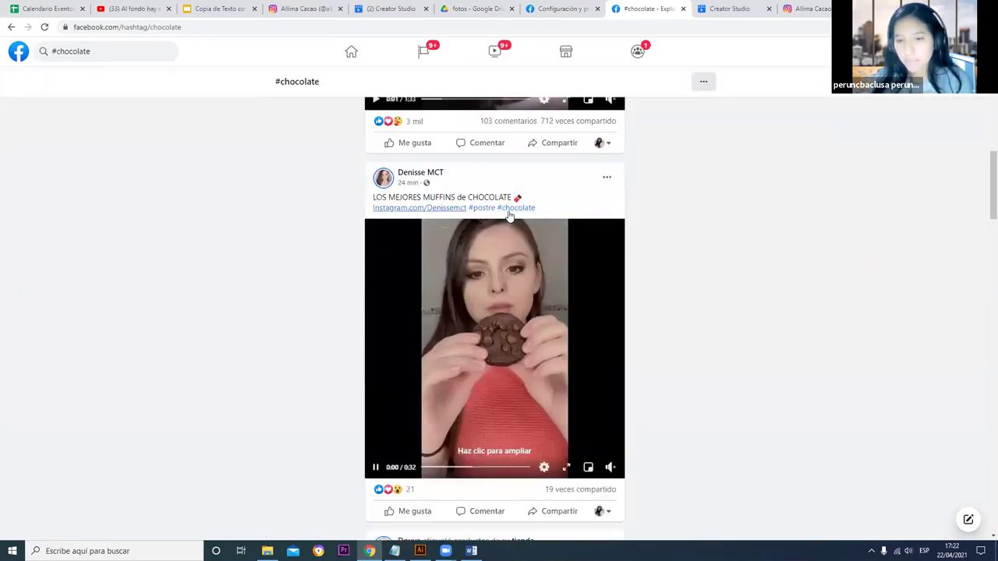
{"action": "scroll", "coordinate": [531, 283], "scroll_direction": "down", "scroll_amount": 15}
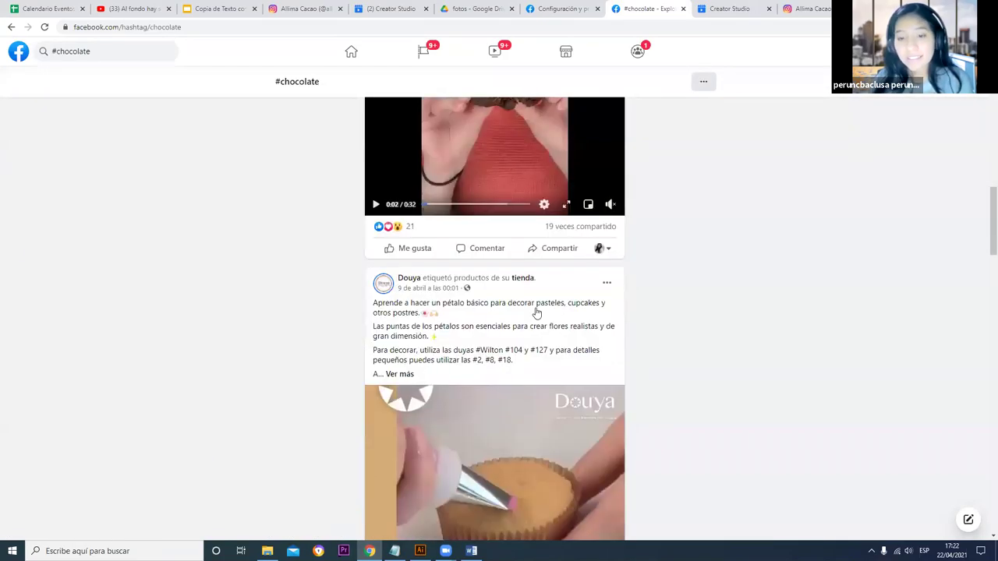
{"action": "scroll", "coordinate": [537, 318], "scroll_direction": "down", "scroll_amount": 20}
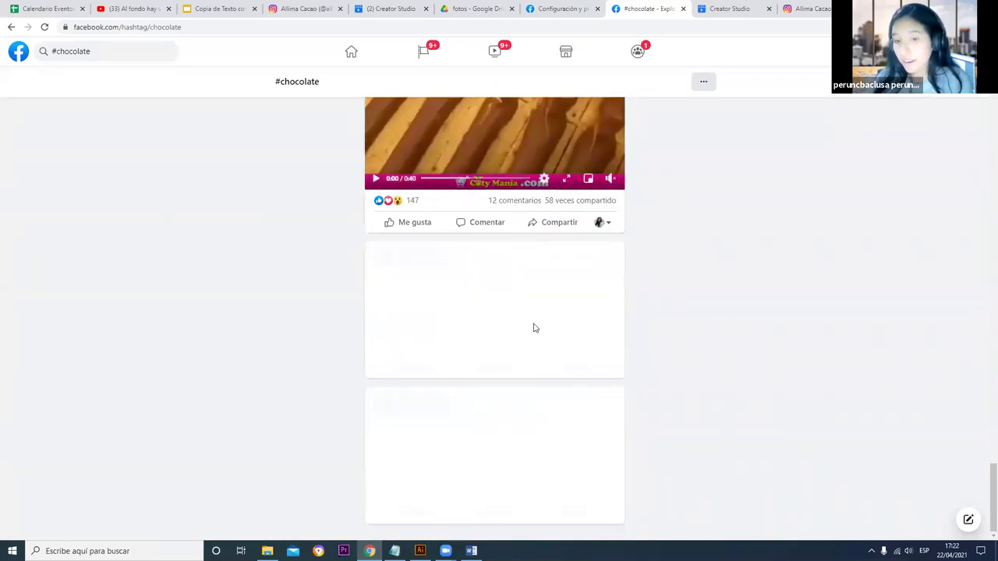
{"action": "scroll", "coordinate": [531, 331], "scroll_direction": "down", "scroll_amount": 20}
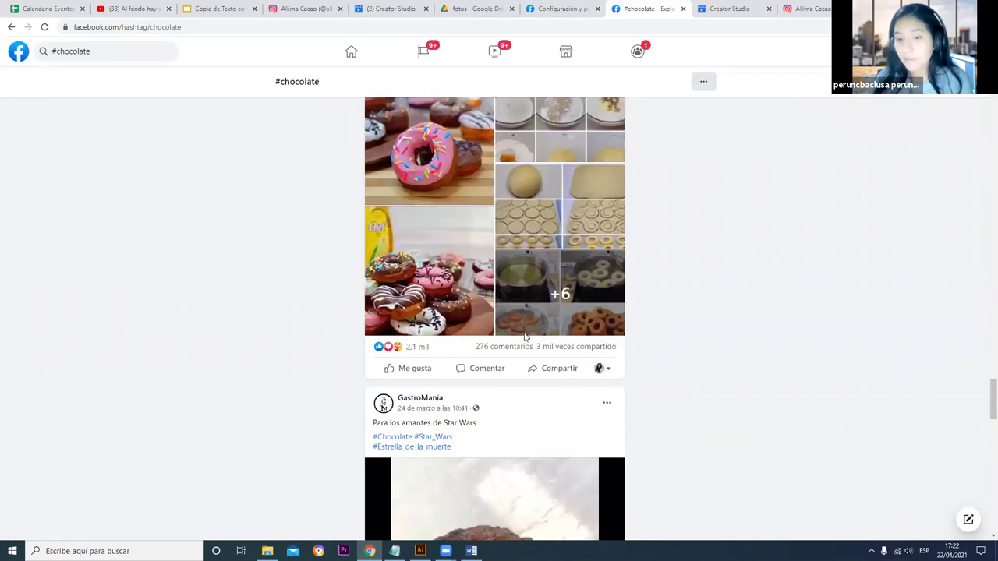
{"action": "scroll", "coordinate": [472, 150], "scroll_direction": "up", "scroll_amount": 4}
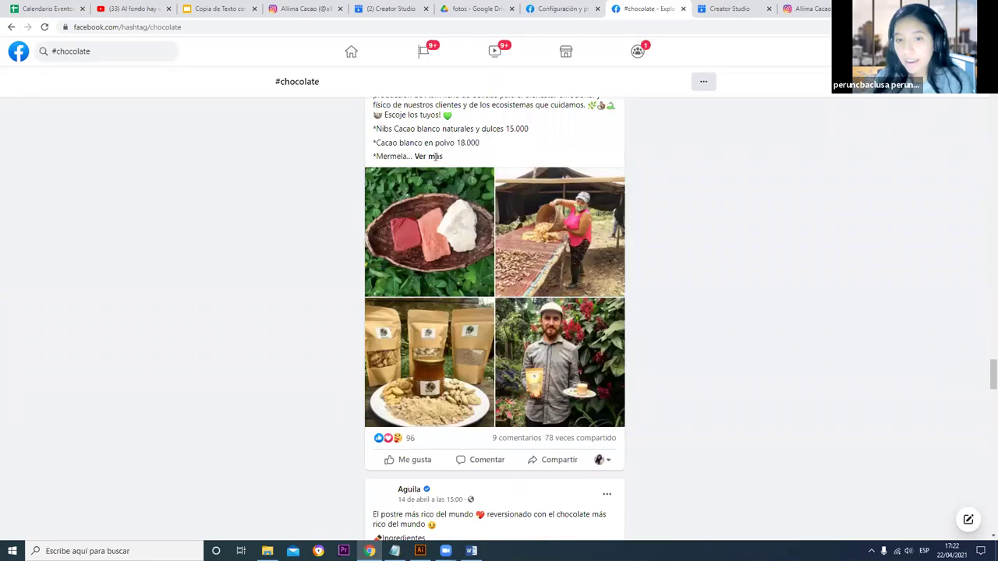
{"action": "left_click_drag", "start_coordinate": [430, 149], "coordinate": [561, 149]}
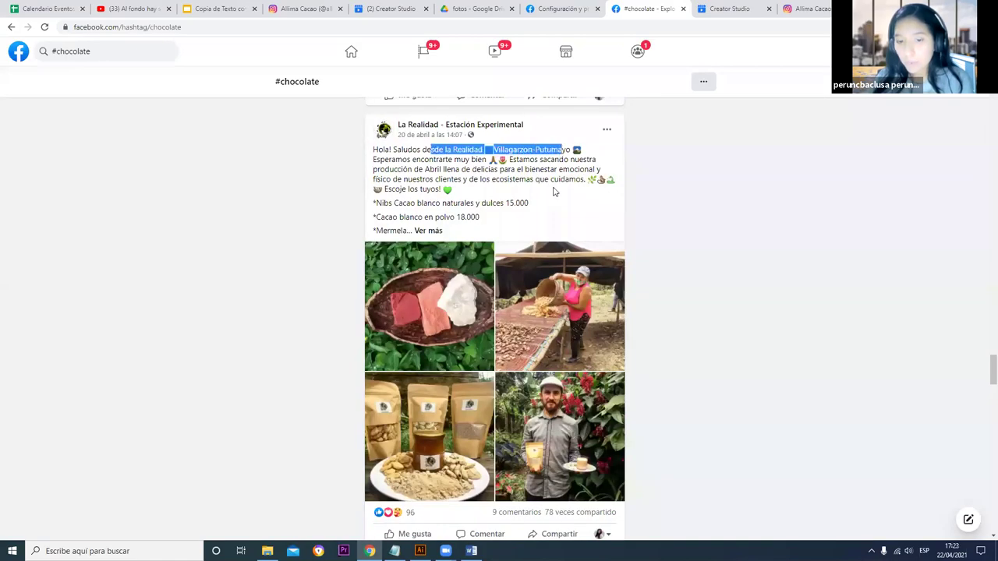
Step: Browse further through the #chocolate posts, from La Realidad to Hierro Dulce, and bring up the related hashtag suggestions for #chocolate
{"action": "left_click", "coordinate": [675, 279]}
{"action": "left_click_drag", "start_coordinate": [412, 169], "coordinate": [493, 204]}
{"action": "left_click", "coordinate": [697, 271]}
{"action": "scroll", "coordinate": [589, 340], "scroll_direction": "down", "scroll_amount": 3}
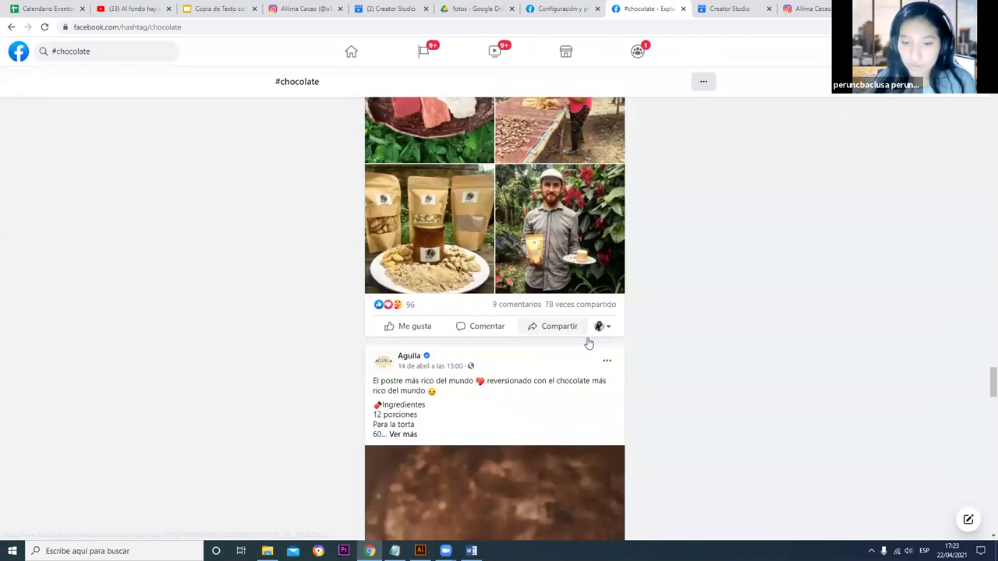
{"action": "scroll", "coordinate": [584, 350], "scroll_direction": "down", "scroll_amount": 3}
{"action": "scroll", "coordinate": [591, 357], "scroll_direction": "up", "scroll_amount": 1}
{"action": "scroll", "coordinate": [600, 359], "scroll_direction": "down", "scroll_amount": 1}
{"action": "scroll", "coordinate": [591, 377], "scroll_direction": "down", "scroll_amount": 15}
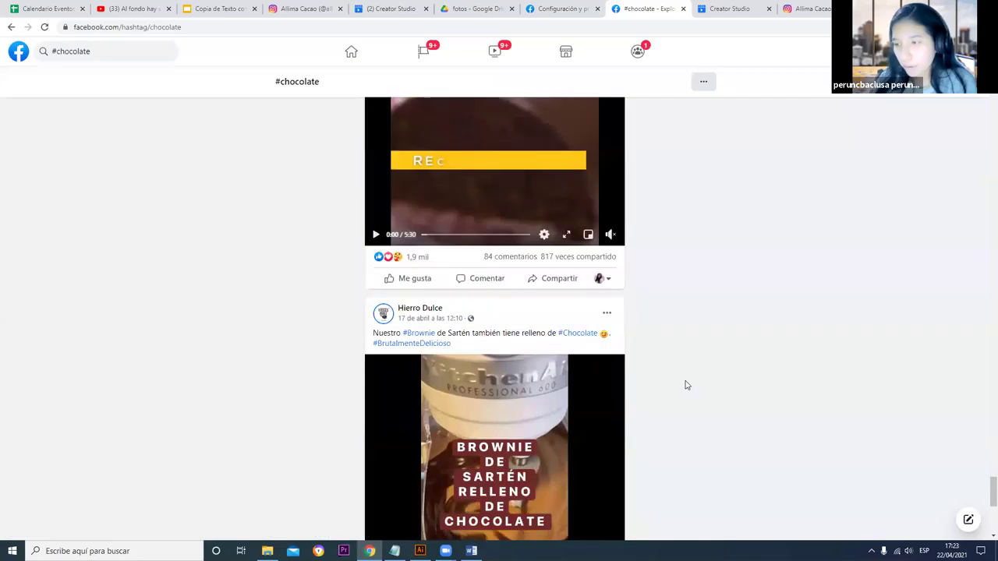
{"action": "left_click", "coordinate": [109, 51]}
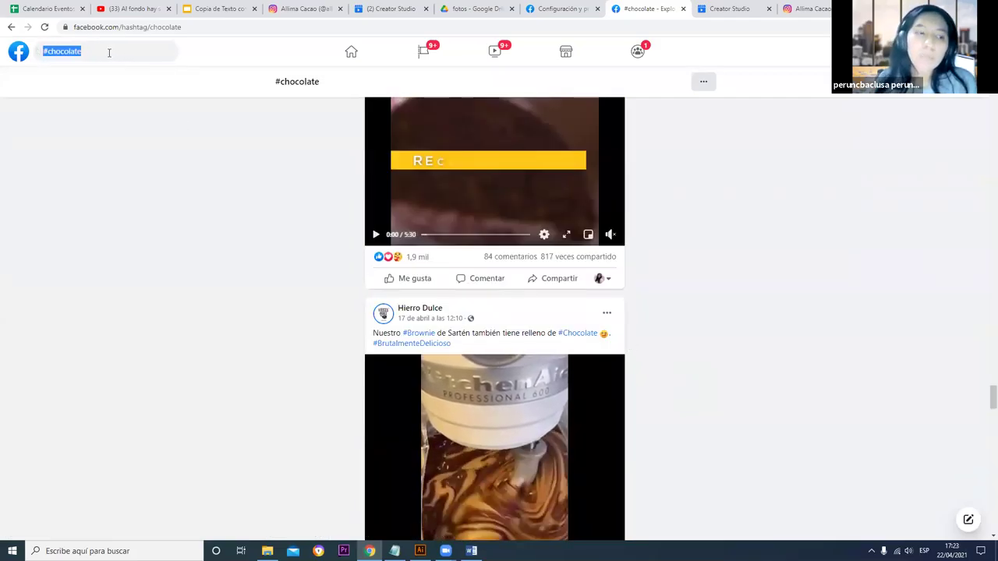
{"action": "key", "text": "End"}
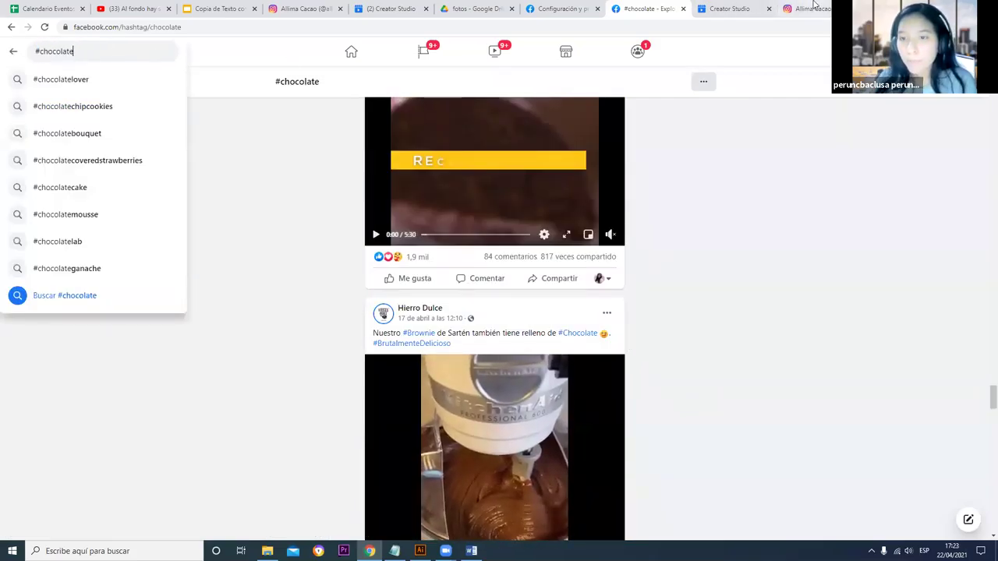
Step: Switch to the allima_cacao Instagram profile and look through its grid of product posts
{"action": "left_click", "coordinate": [799, 9]}
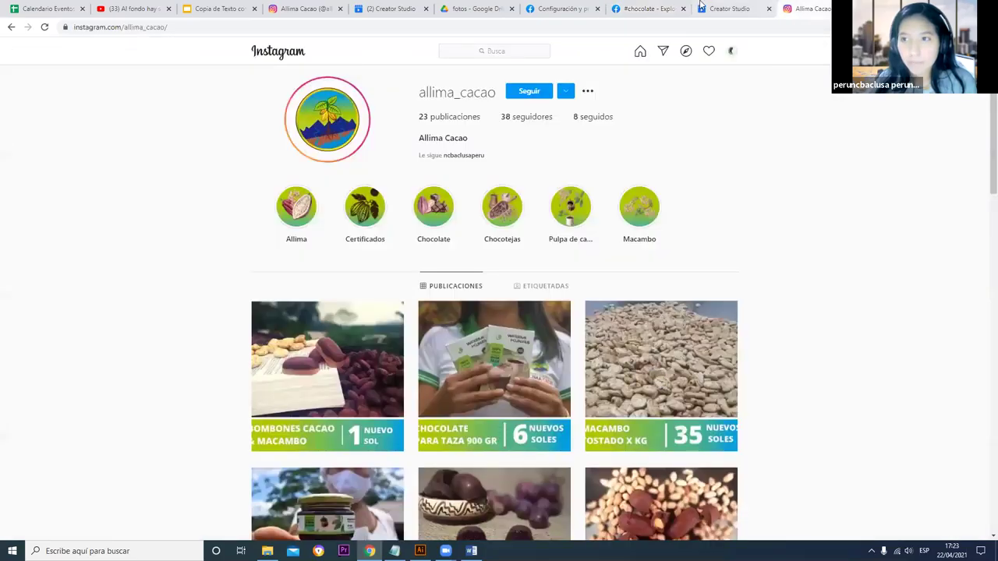
{"action": "scroll", "coordinate": [647, 328], "scroll_direction": "down", "scroll_amount": 1}
{"action": "scroll", "coordinate": [647, 327], "scroll_direction": "down", "scroll_amount": 2}
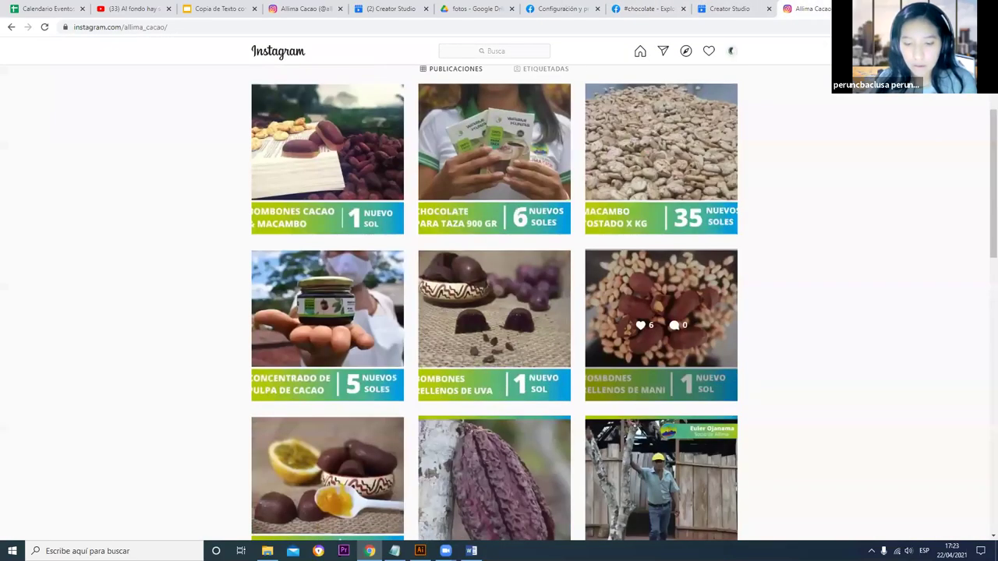
Step: Return to the Facebook hashtag page and search for #chocolatefino
{"action": "left_click", "coordinate": [647, 9]}
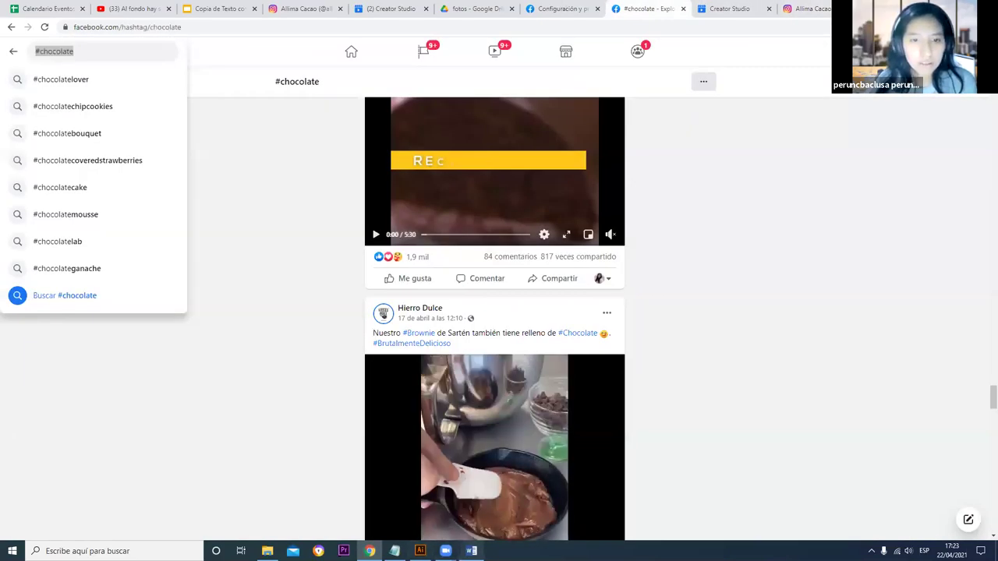
{"action": "key", "text": "alt+Tab"}
{"action": "key", "text": "alt+Tab"}
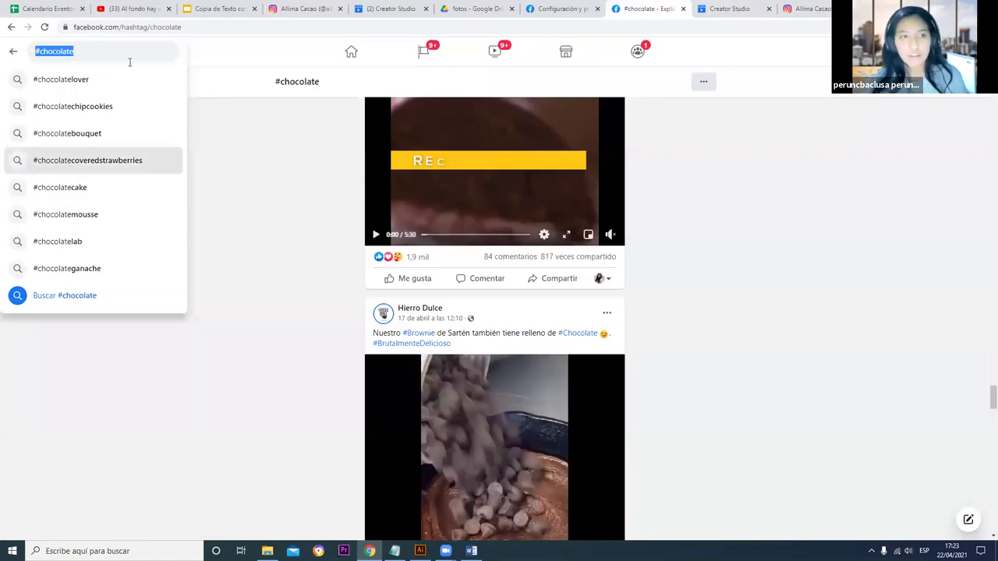
{"action": "left_click", "coordinate": [139, 61]}
{"action": "type", "text": "fino"}
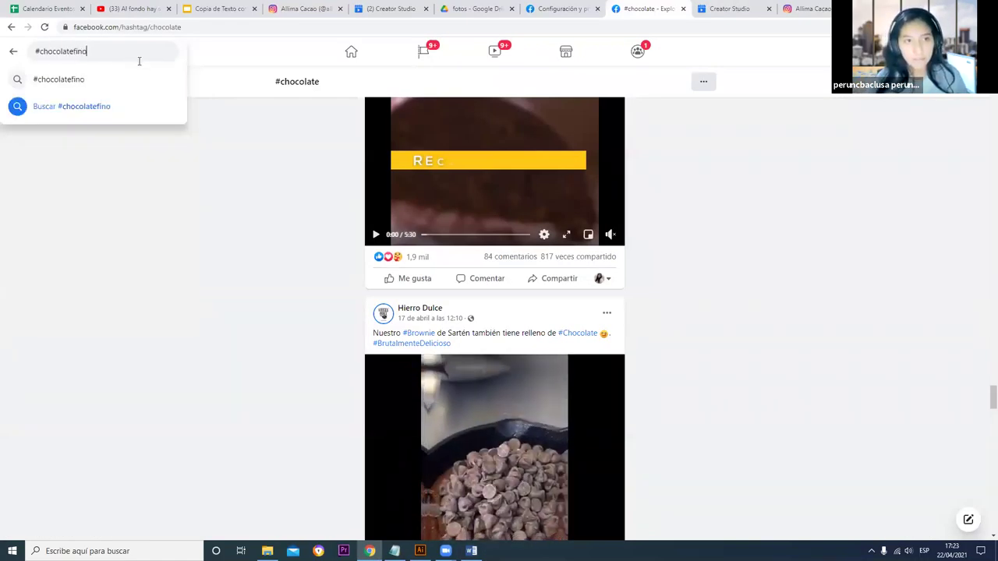
{"action": "key", "text": "Return"}
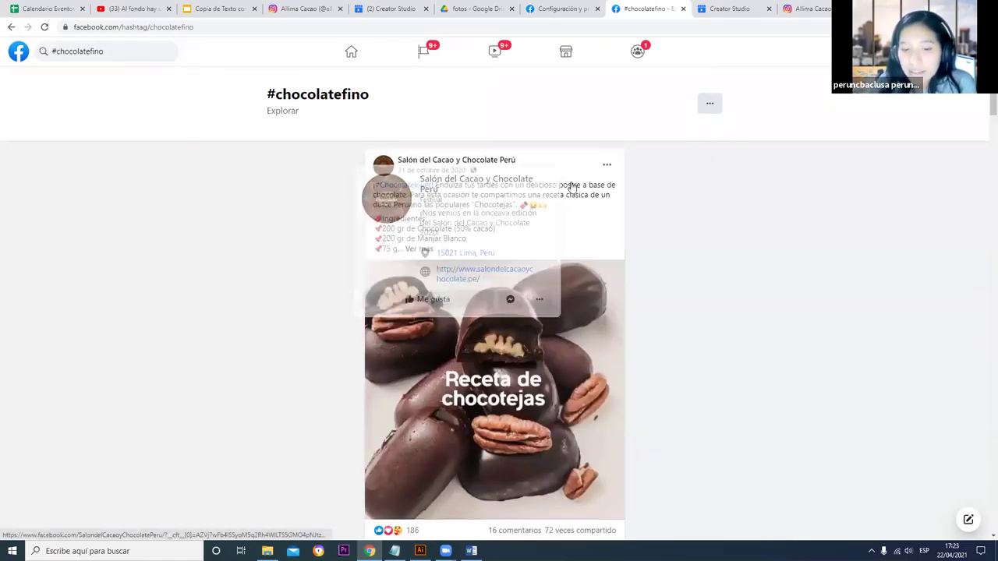
Step: Browse the #chocolatefino posts to examine which chocolate brands use the hashtag and what they publish
{"action": "scroll", "coordinate": [422, 150], "scroll_direction": "down", "scroll_amount": 3}
{"action": "scroll", "coordinate": [421, 150], "scroll_direction": "down", "scroll_amount": 15}
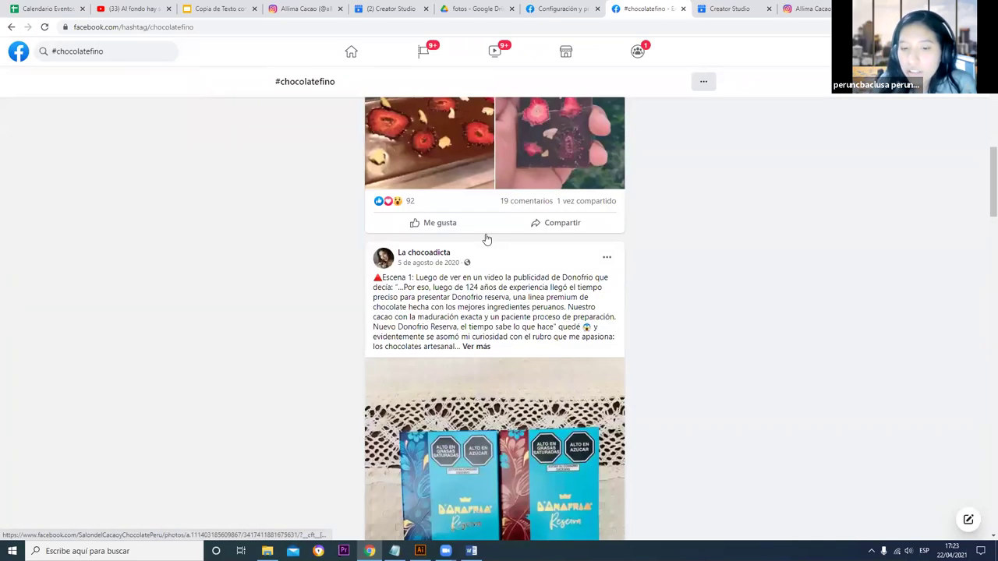
{"action": "scroll", "coordinate": [492, 245], "scroll_direction": "down", "scroll_amount": 20}
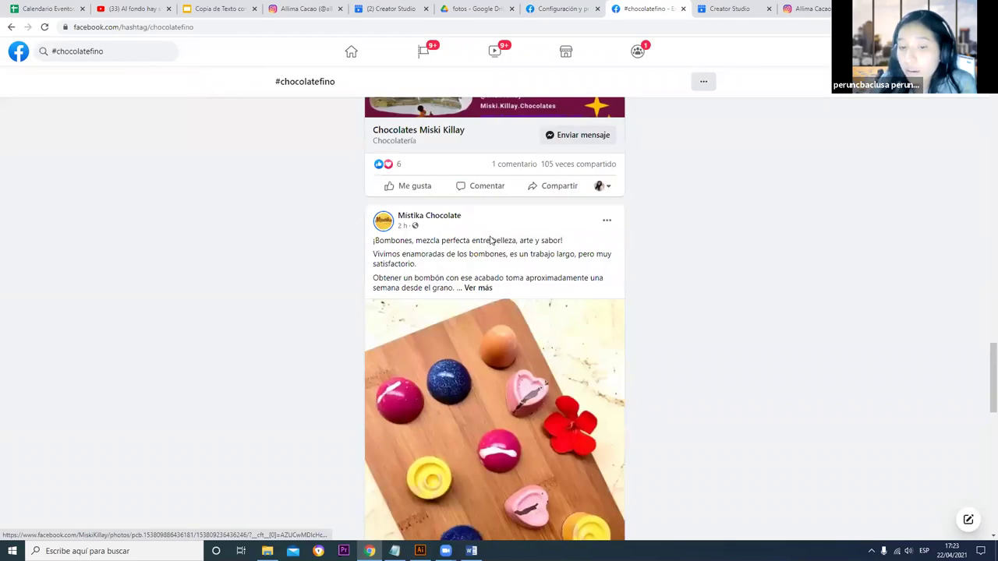
{"action": "scroll", "coordinate": [500, 246], "scroll_direction": "down", "scroll_amount": 15}
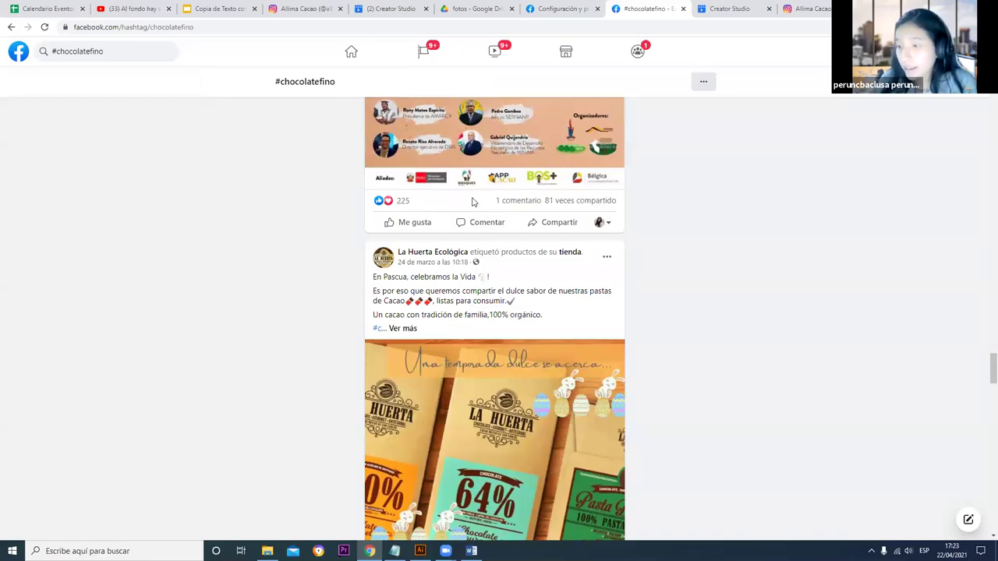
{"action": "scroll", "coordinate": [471, 202], "scroll_direction": "down", "scroll_amount": 5}
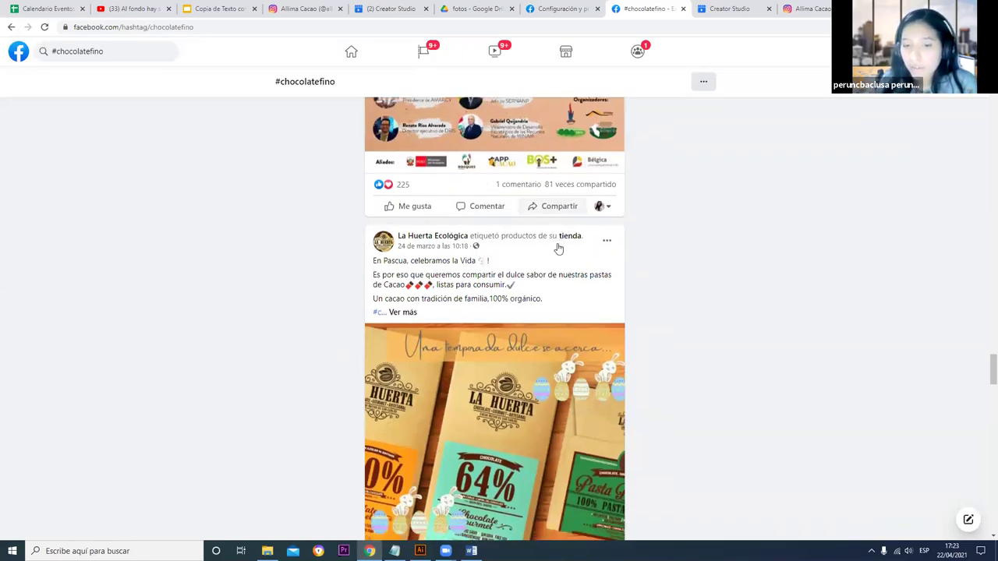
{"action": "scroll", "coordinate": [379, 137], "scroll_direction": "down", "scroll_amount": 10}
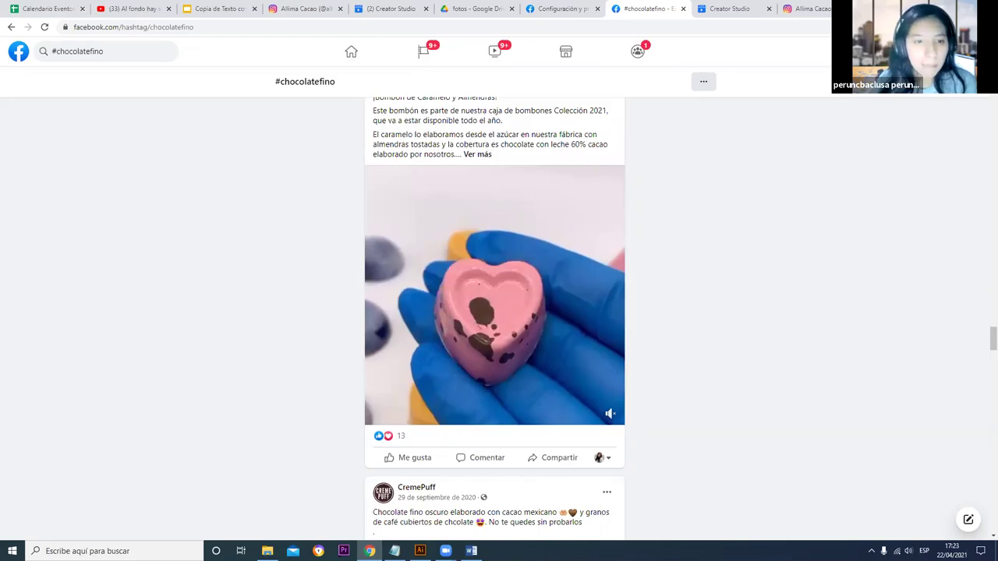
Step: Switch to the COPYS CURIMANA document in Word and select the third and fourth hashtags of the yellow-highlighted list in turn
{"action": "key", "text": "alt+Tab"}
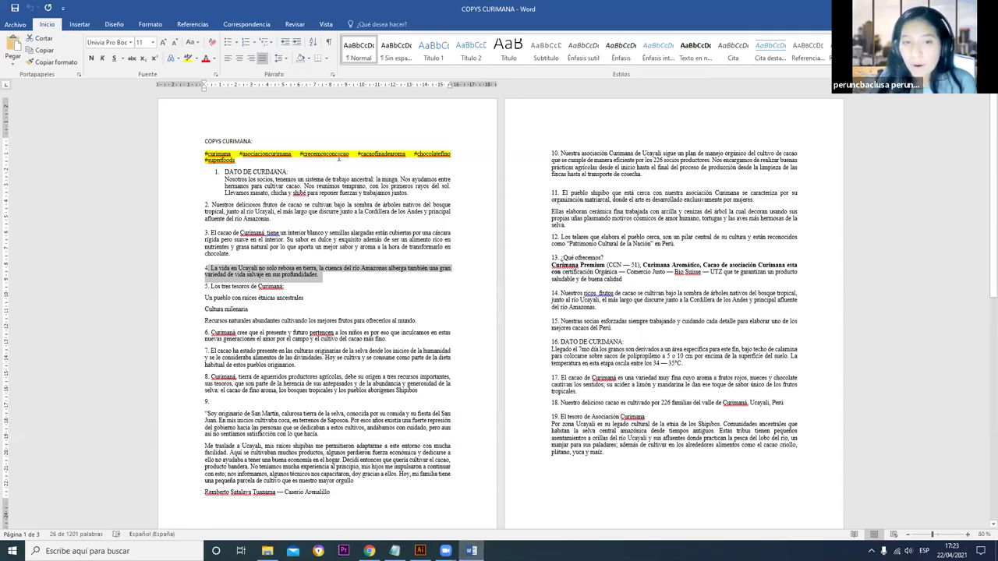
{"action": "double_click", "coordinate": [339, 155]}
{"action": "double_click", "coordinate": [379, 155]}
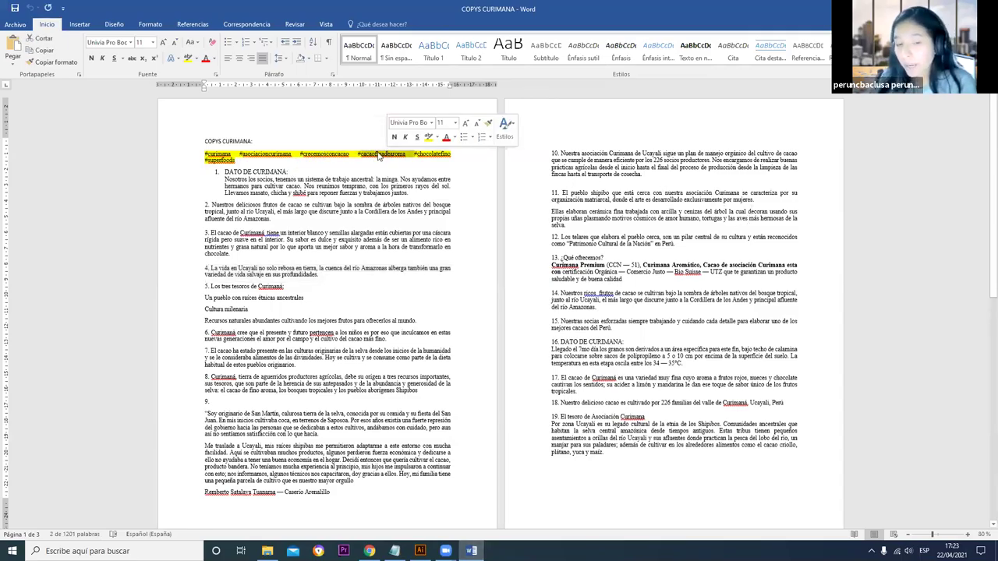